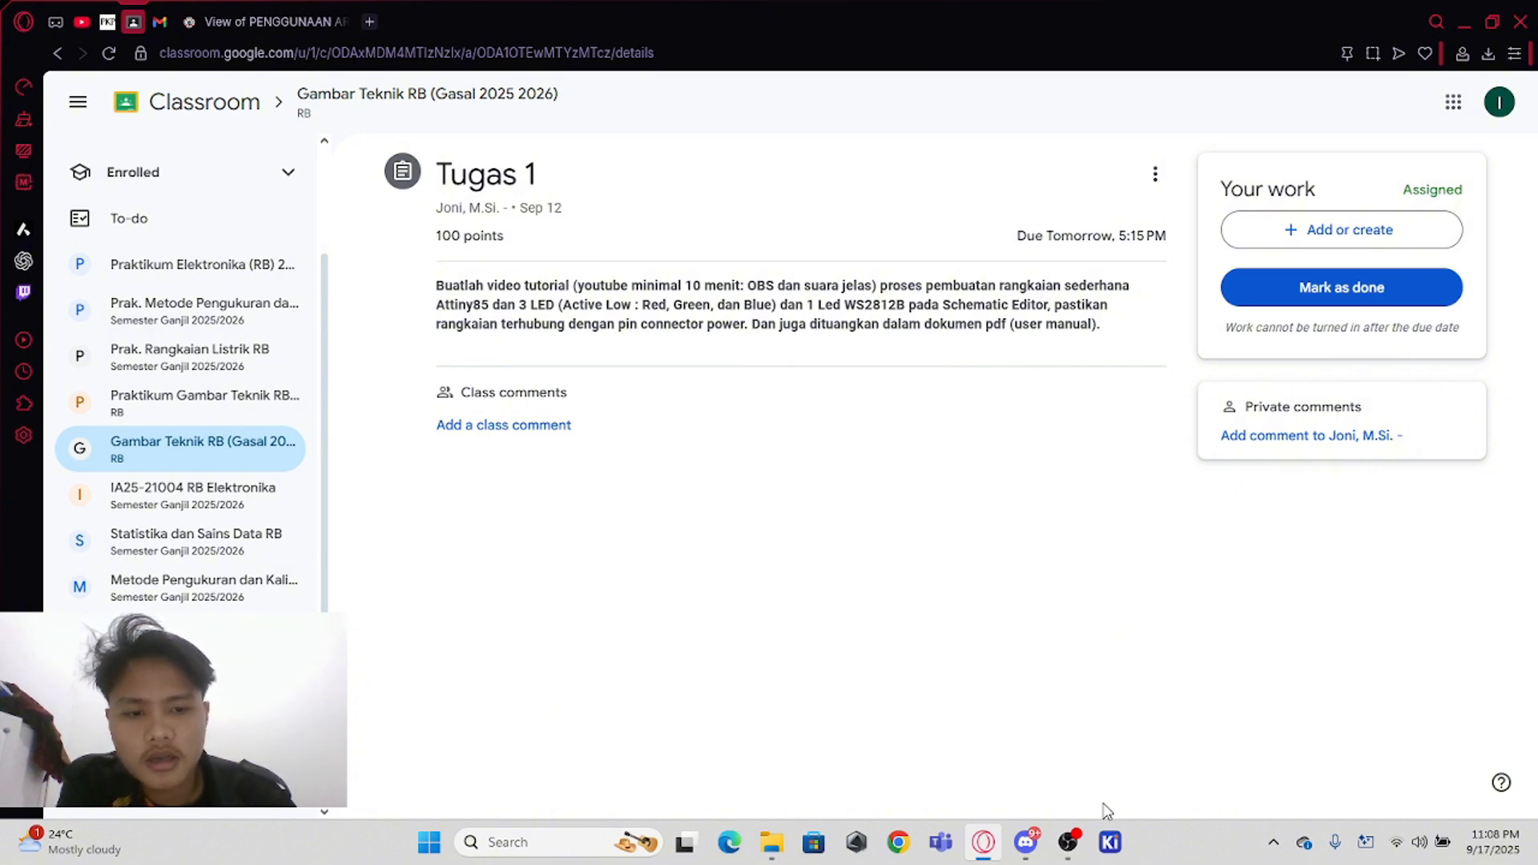
Step: Switch to KiCad and open the project's schematic in the Schematic Editor
{"action": "left_click", "coordinate": [1111, 842]}
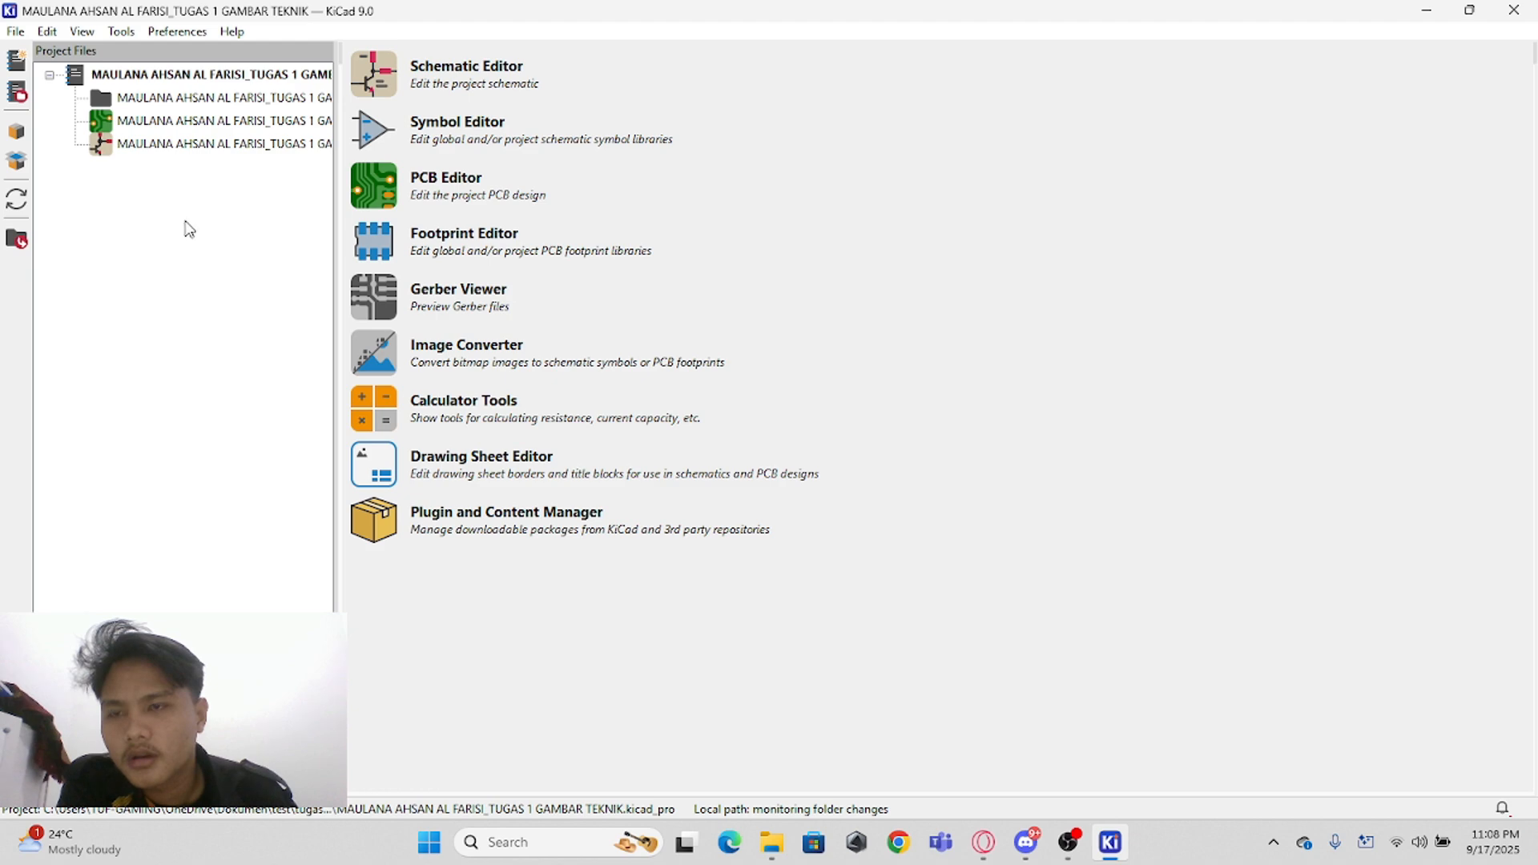
{"action": "left_click", "coordinate": [16, 31]}
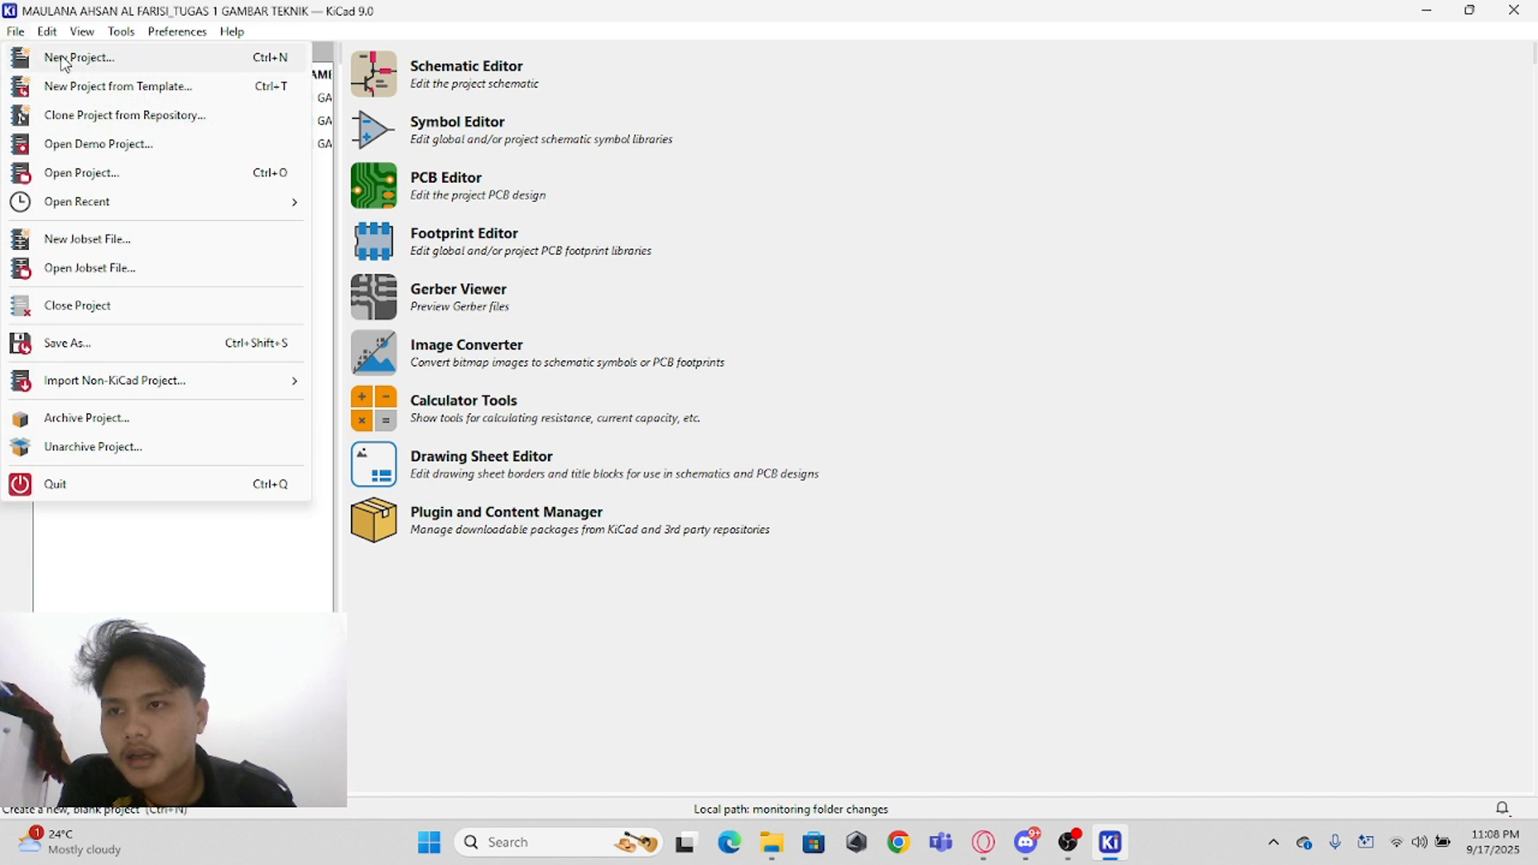
{"action": "left_click", "coordinate": [327, 186]}
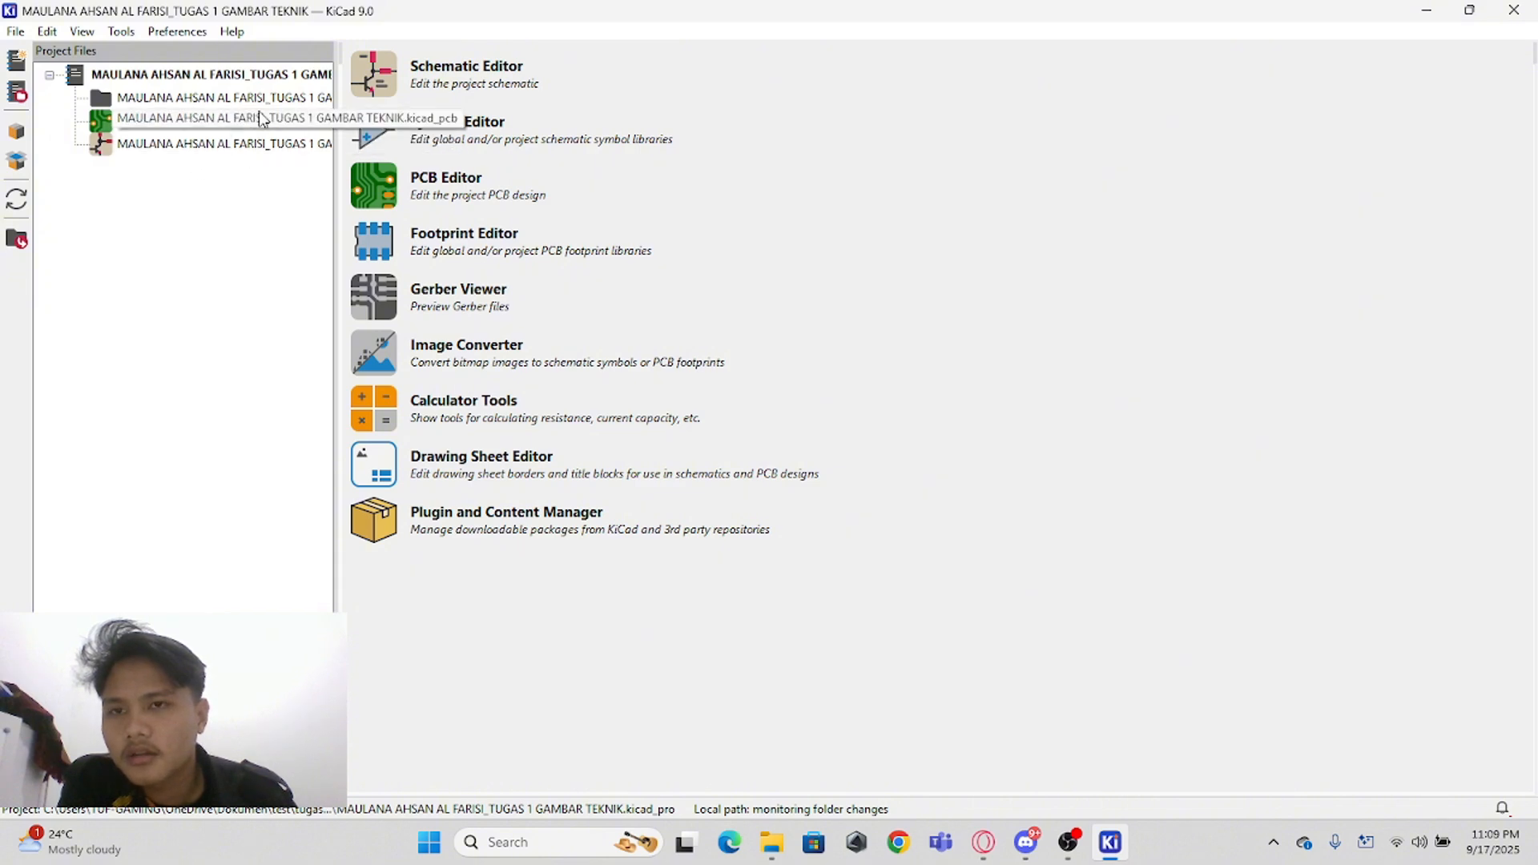
{"action": "left_click", "coordinate": [387, 80]}
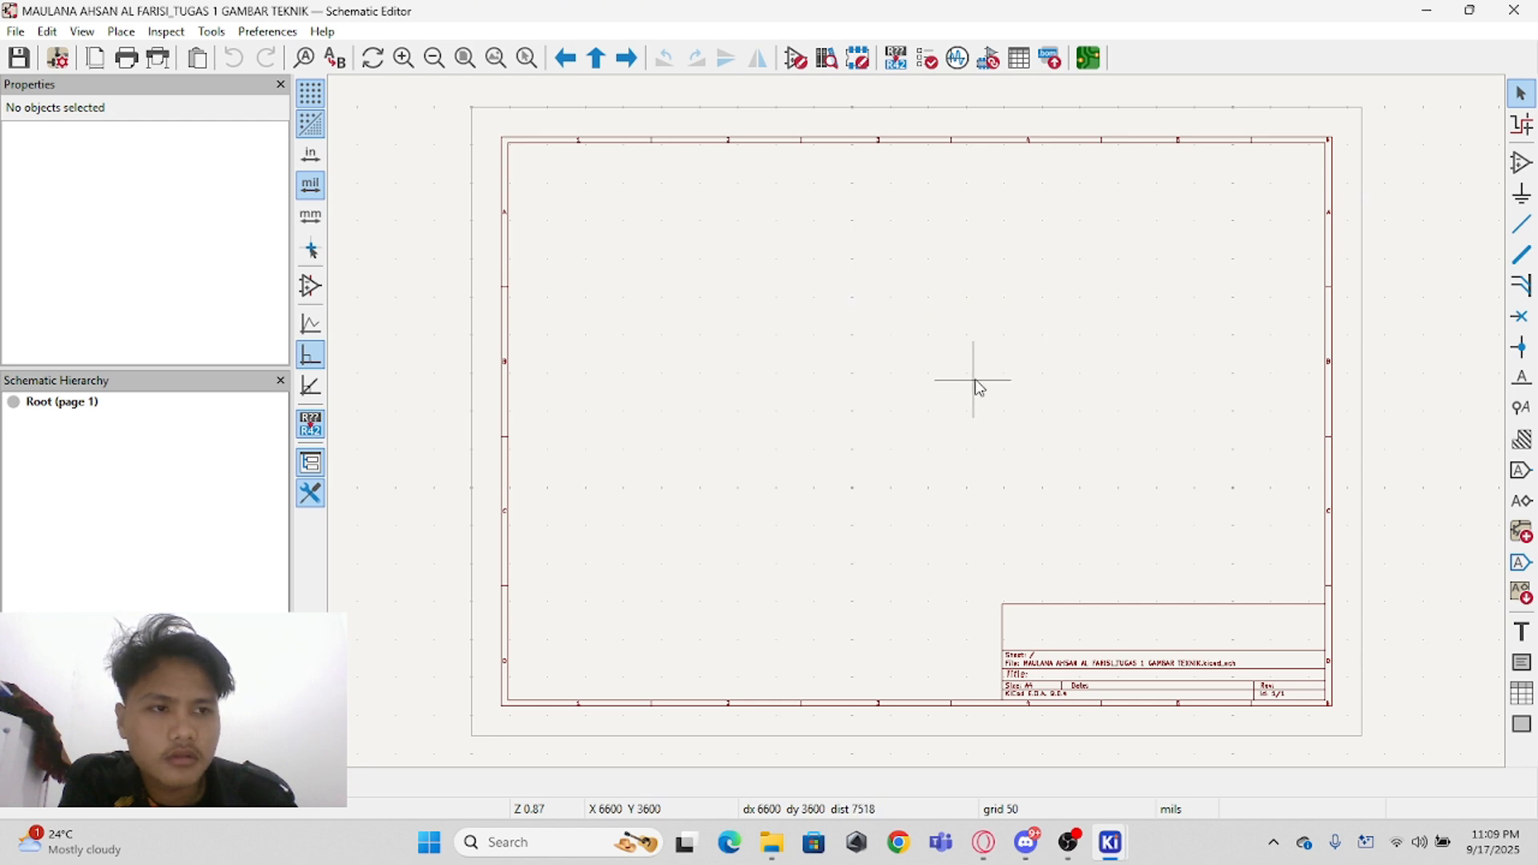
Step: Place an ATtiny85-20S microcontroller symbol in the left-centre area of the schematic sheet
{"action": "left_click", "coordinate": [1521, 163]}
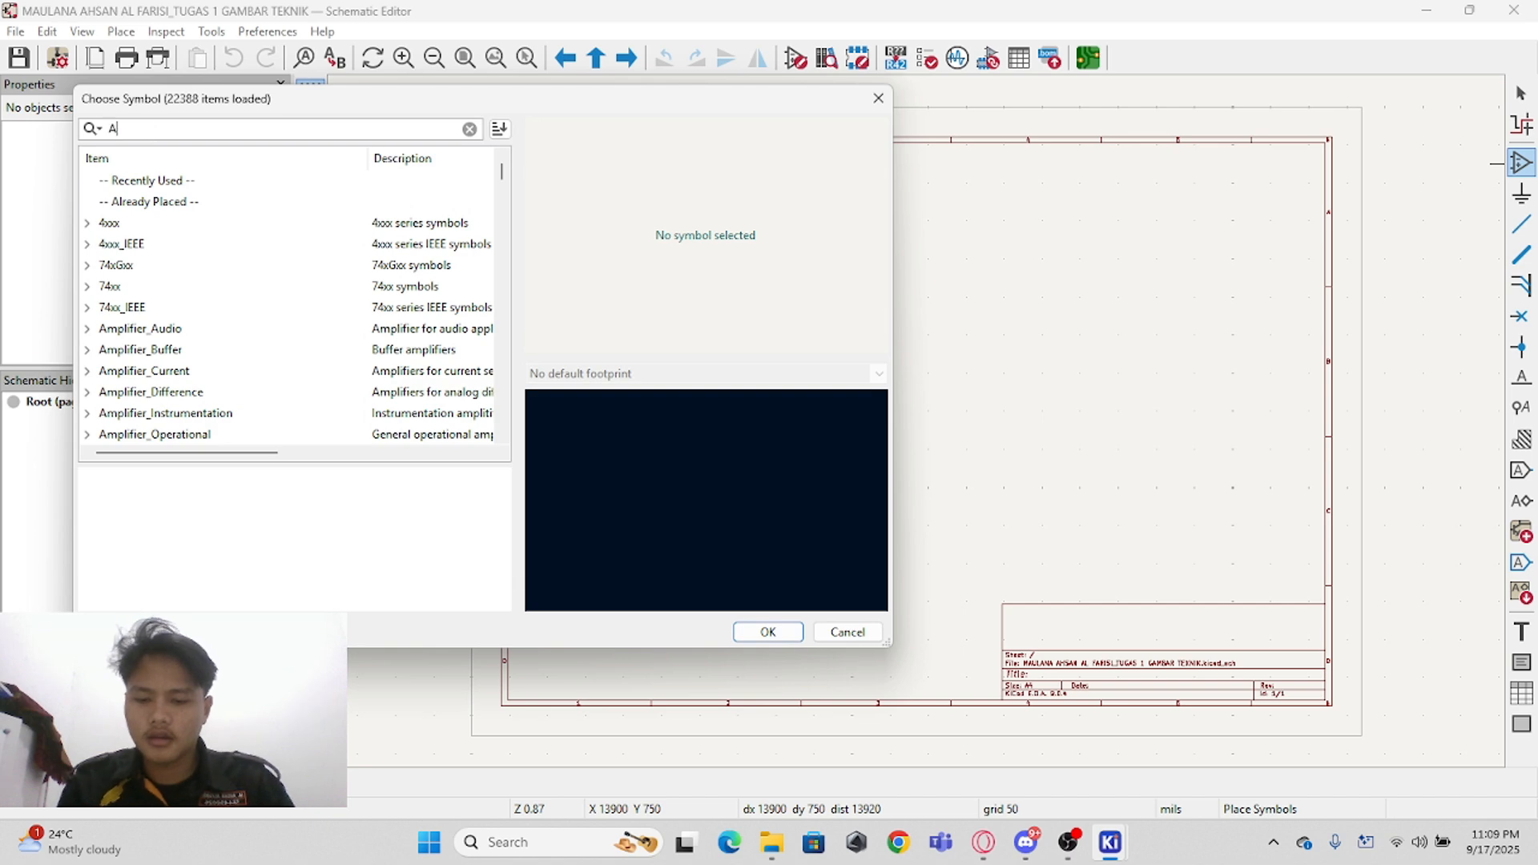
{"action": "type", "text": "TTINY"}
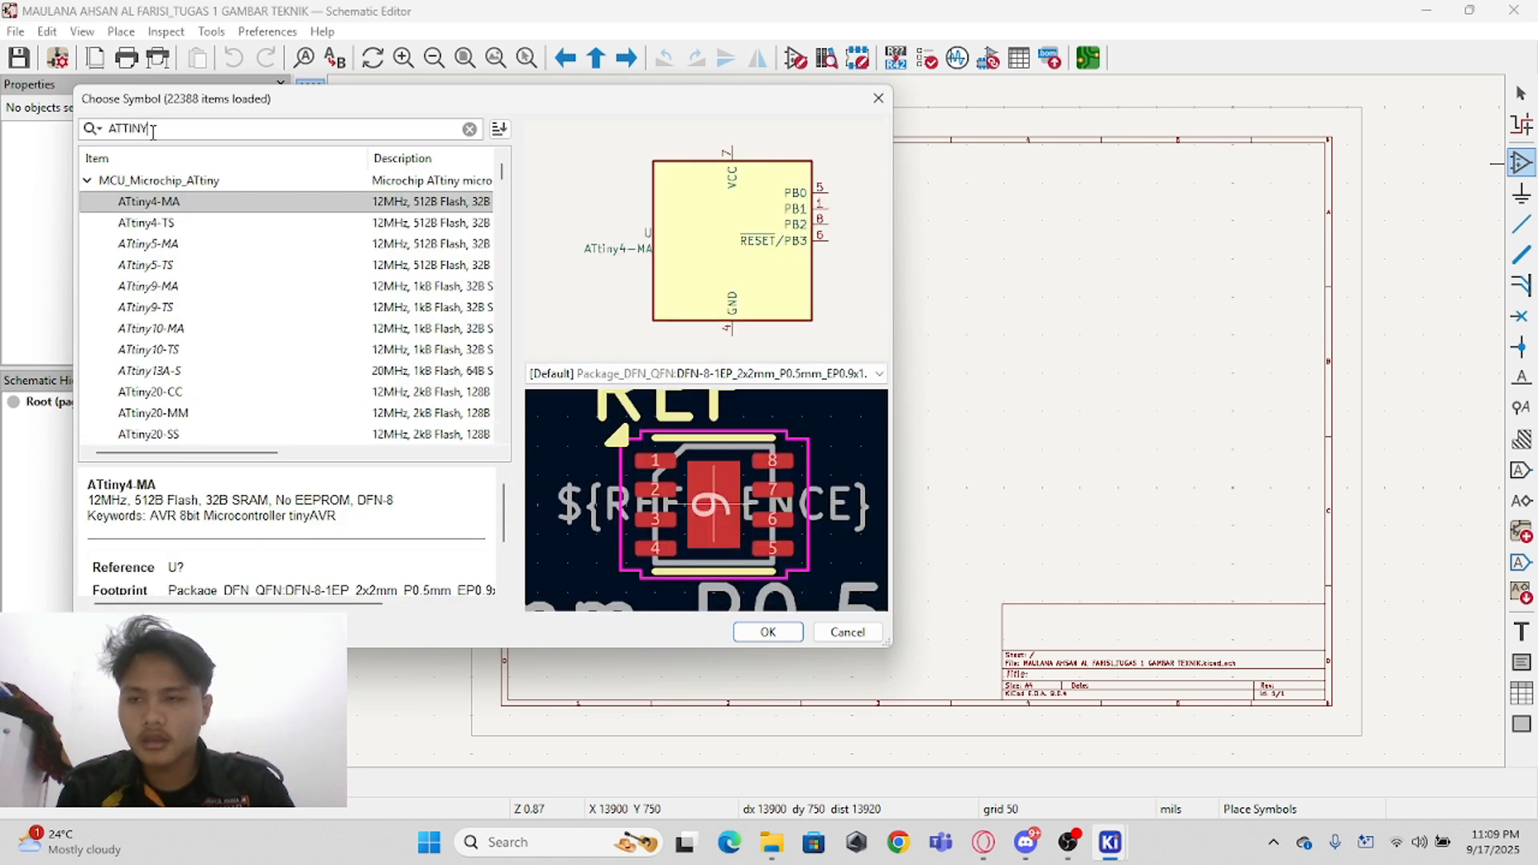
{"action": "type", "text": "85"}
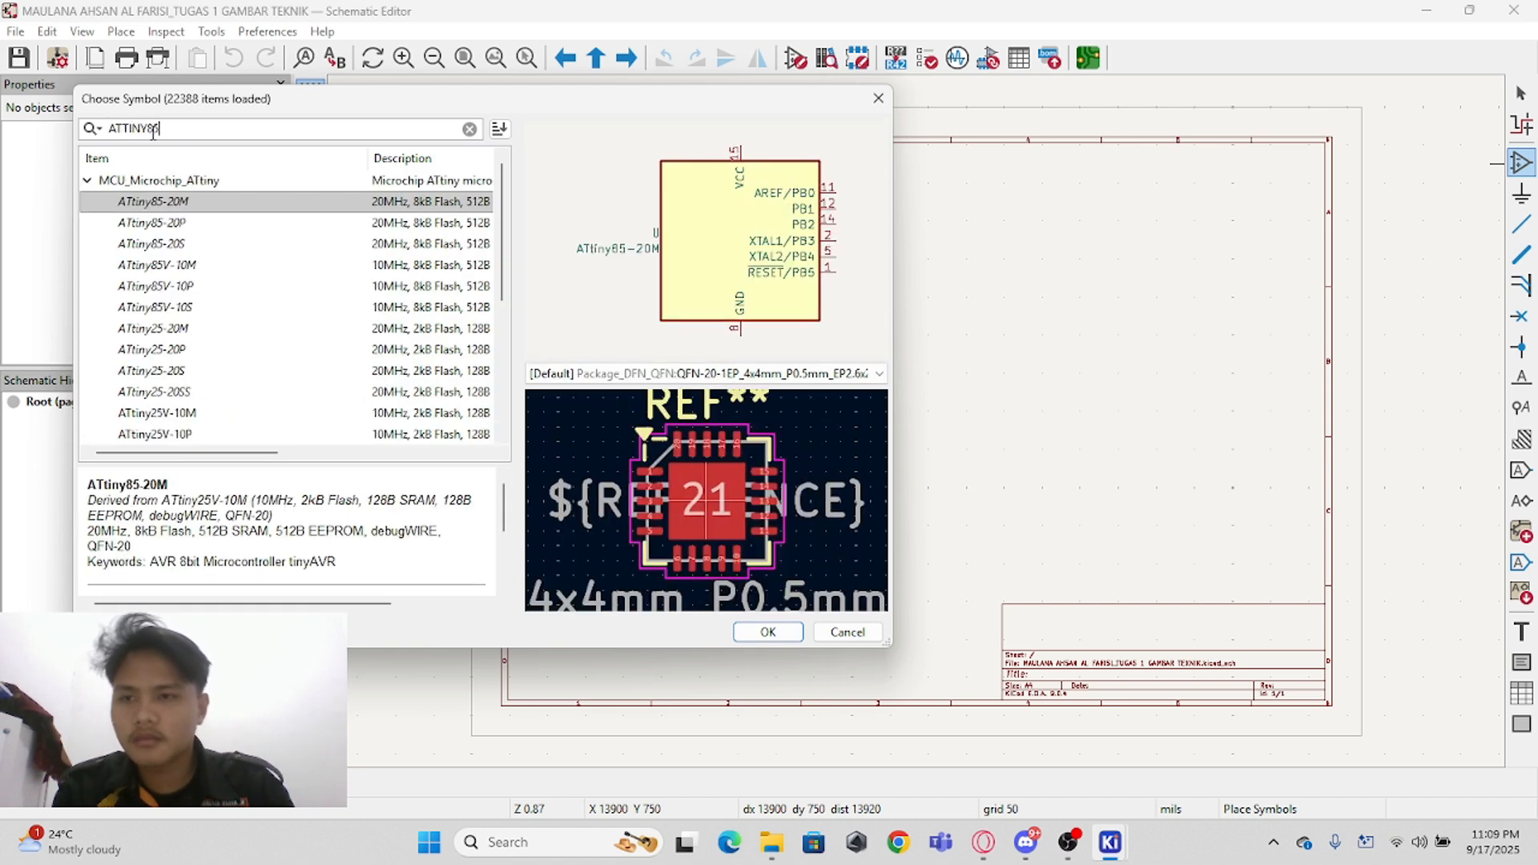
{"action": "left_click", "coordinate": [212, 244]}
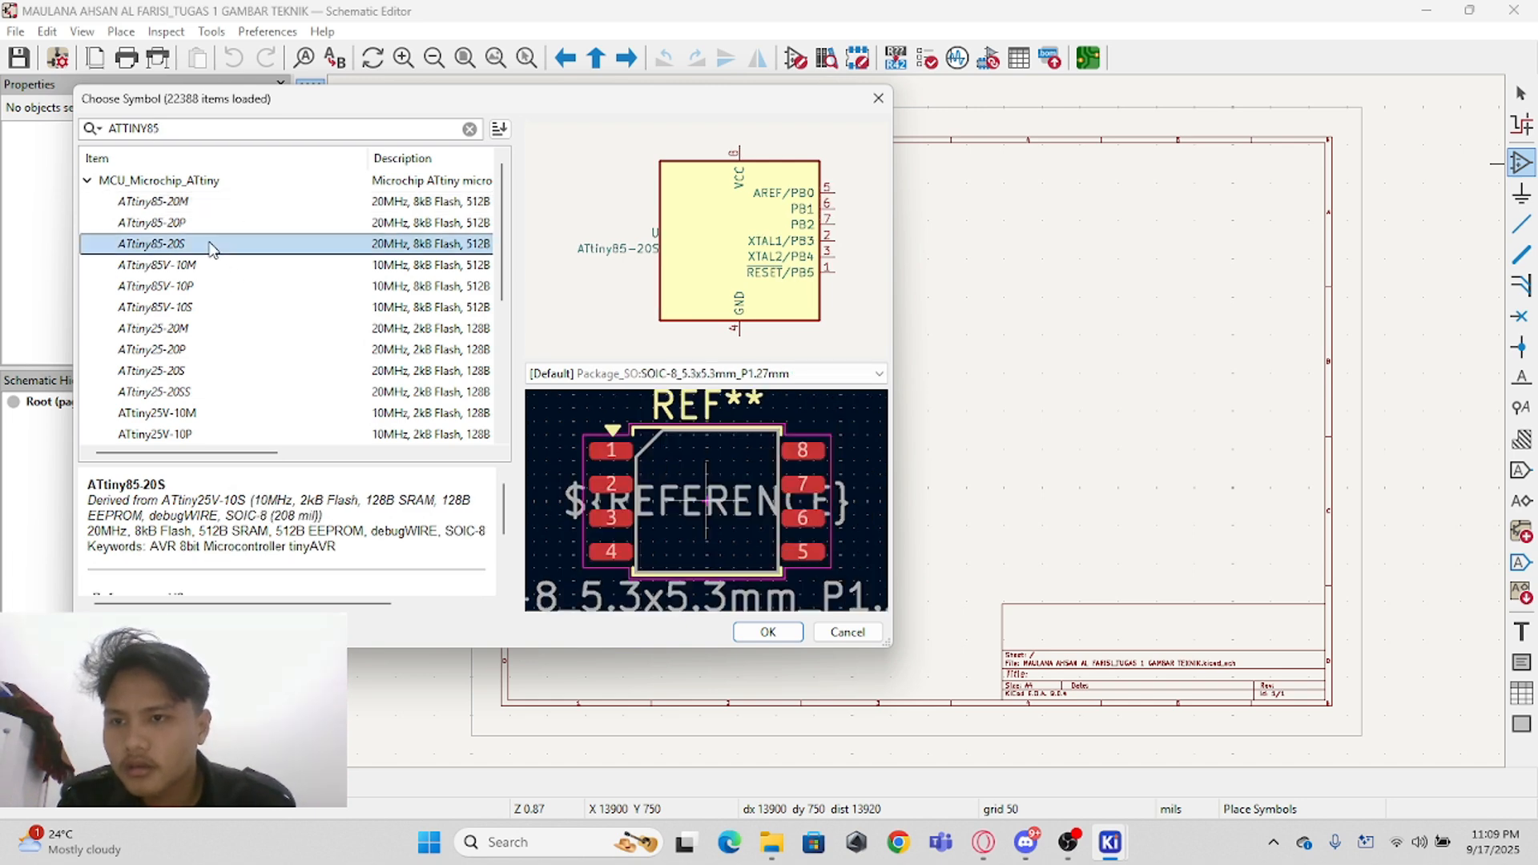
{"action": "left_click", "coordinate": [767, 632]}
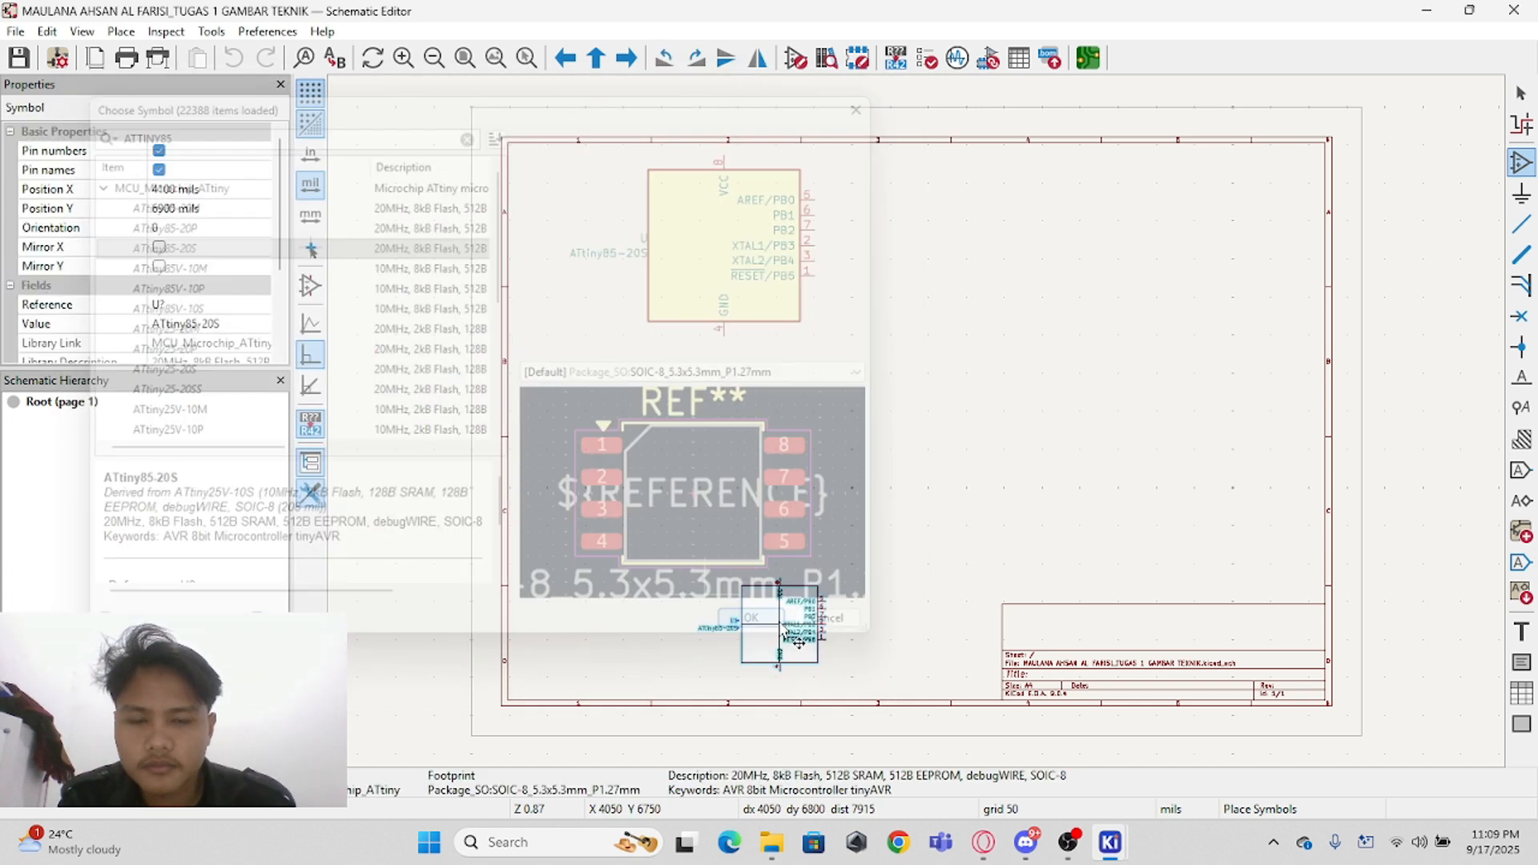
{"action": "left_click", "coordinate": [787, 350]}
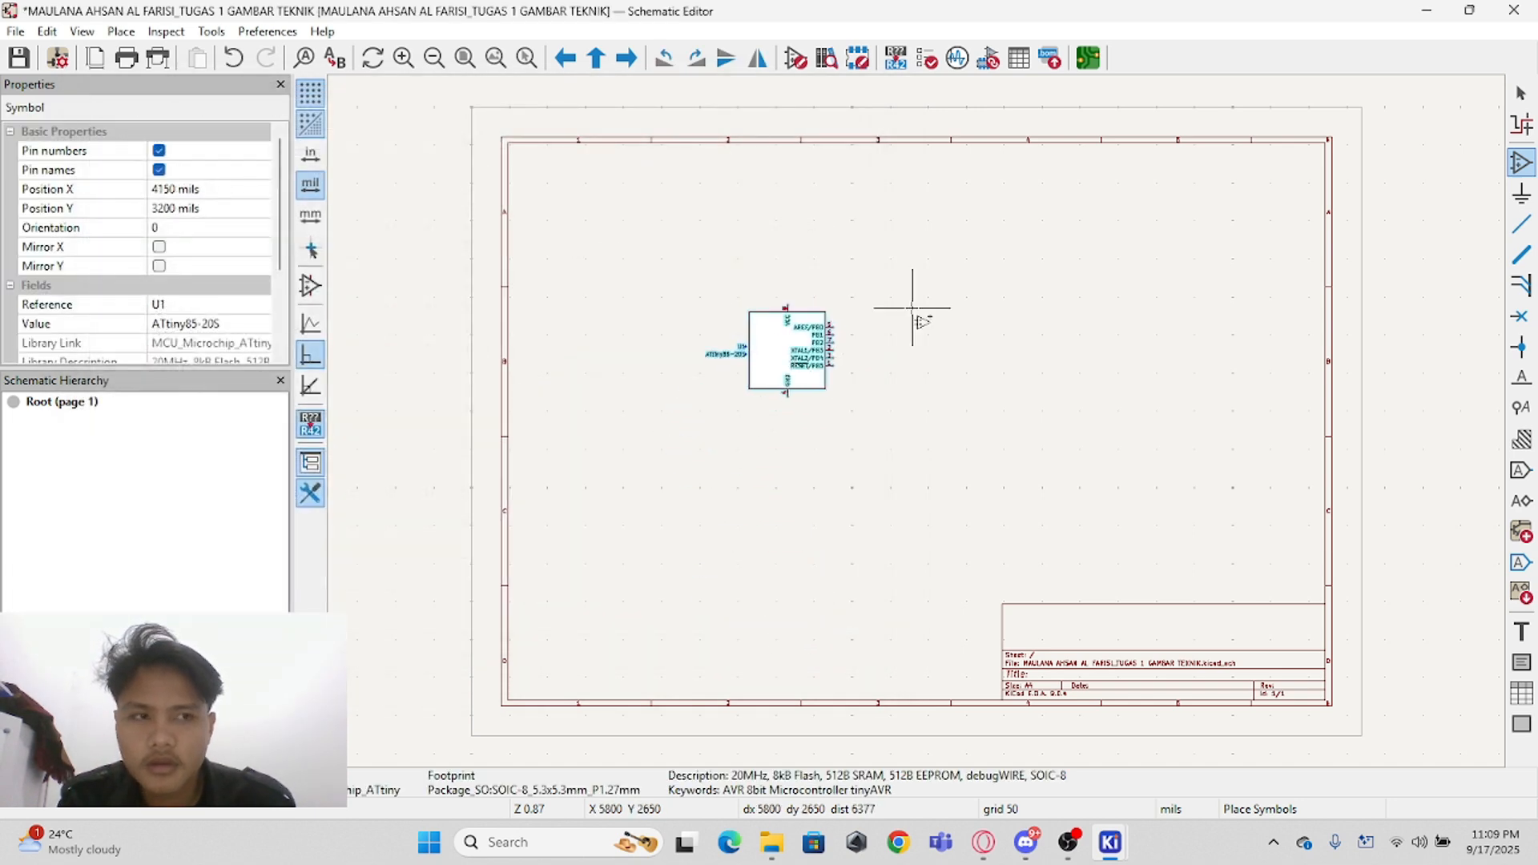
Step: Place a resistor symbol (R) horizontally to the right of the ATtiny85, level with its AREF/PB0 pin
{"action": "left_click", "coordinate": [969, 319]}
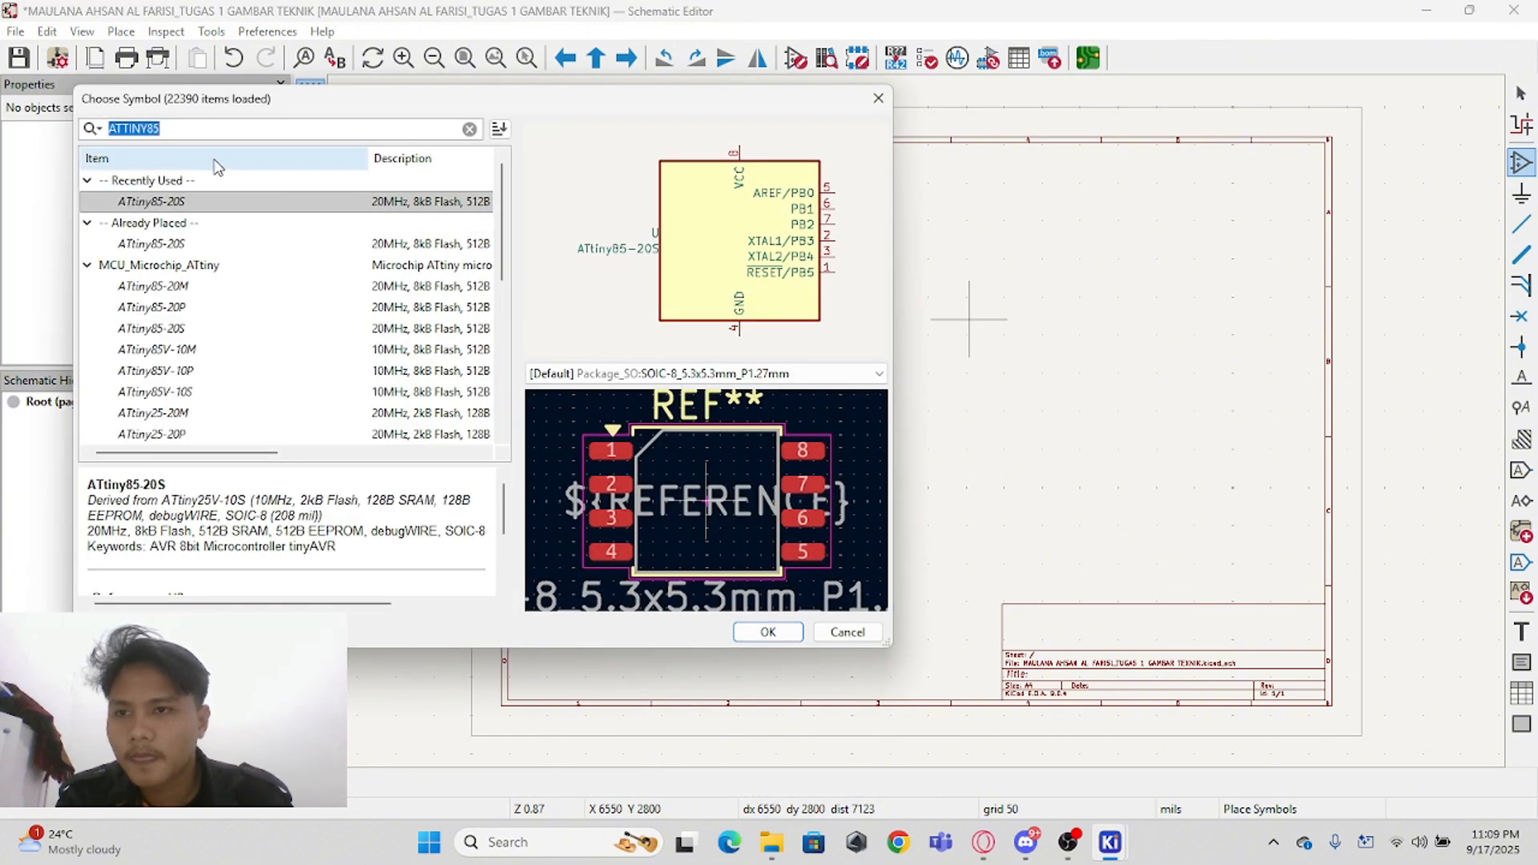
{"action": "type", "text": "RES"}
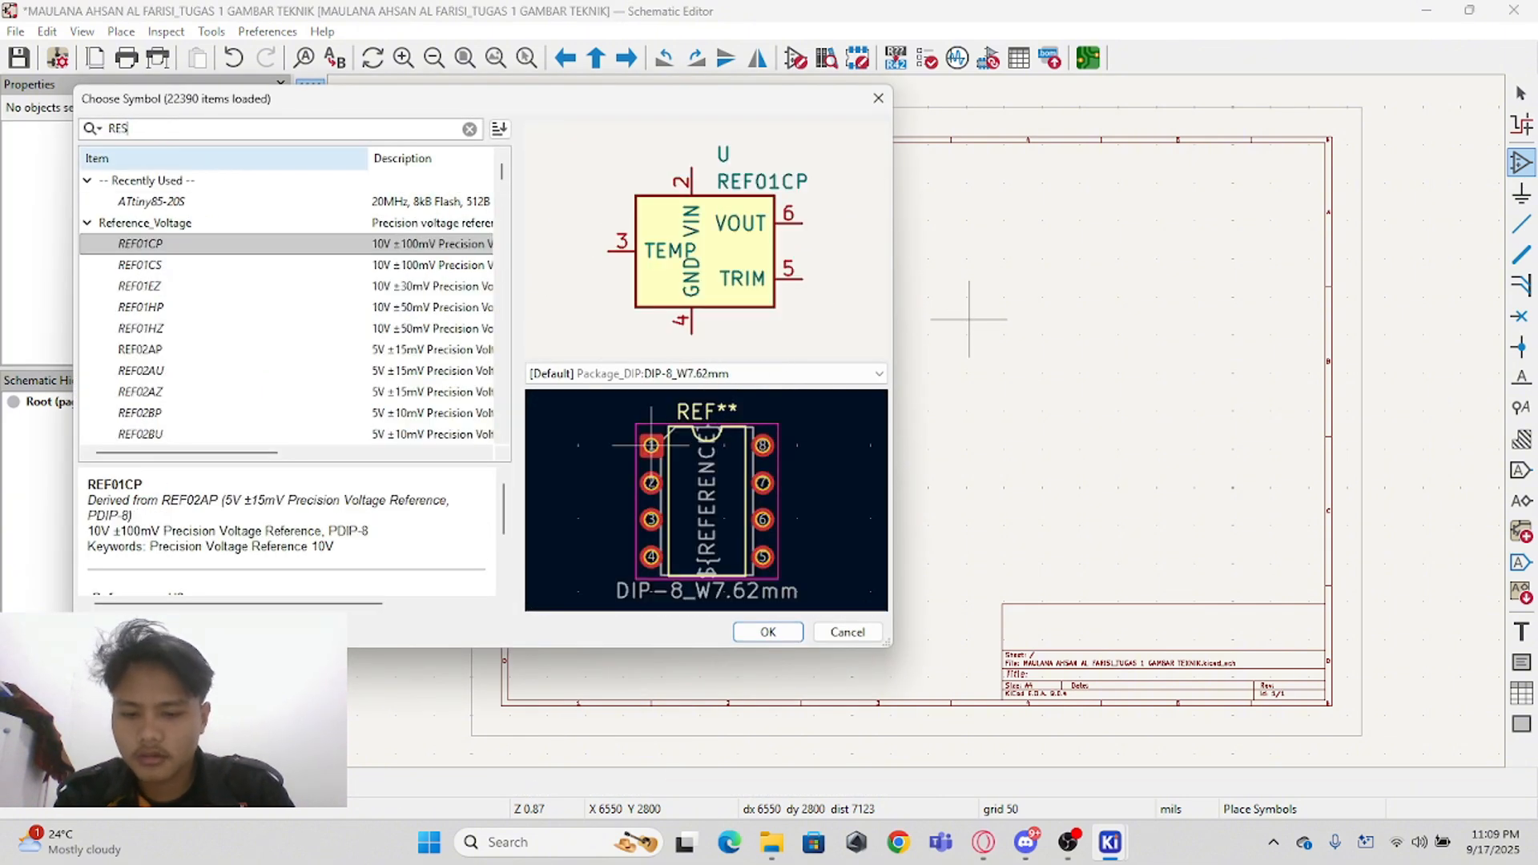
{"action": "type", "text": "ISTOR"}
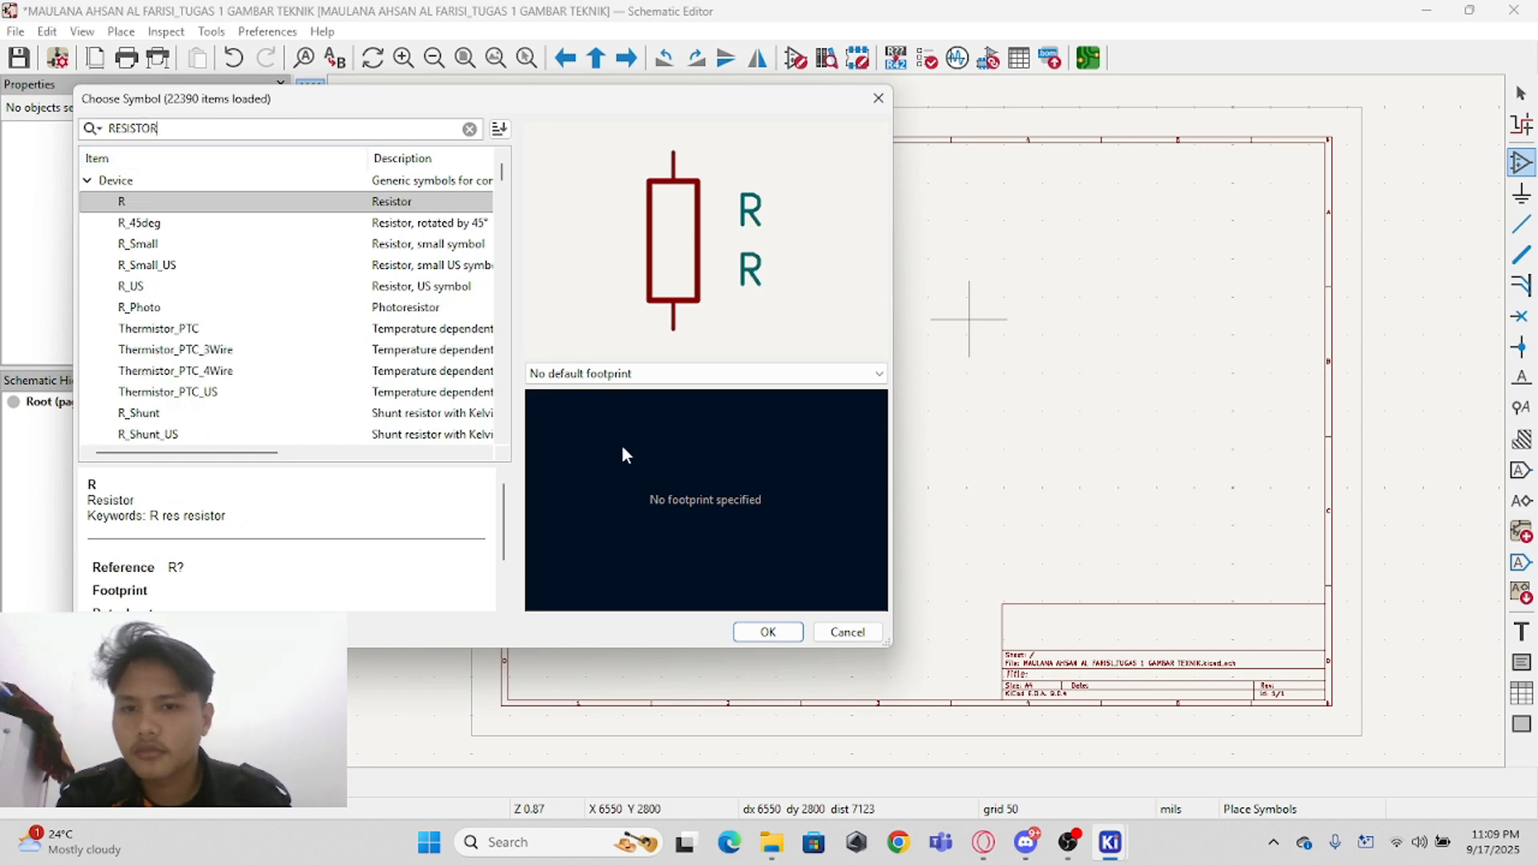
{"action": "left_click", "coordinate": [765, 632]}
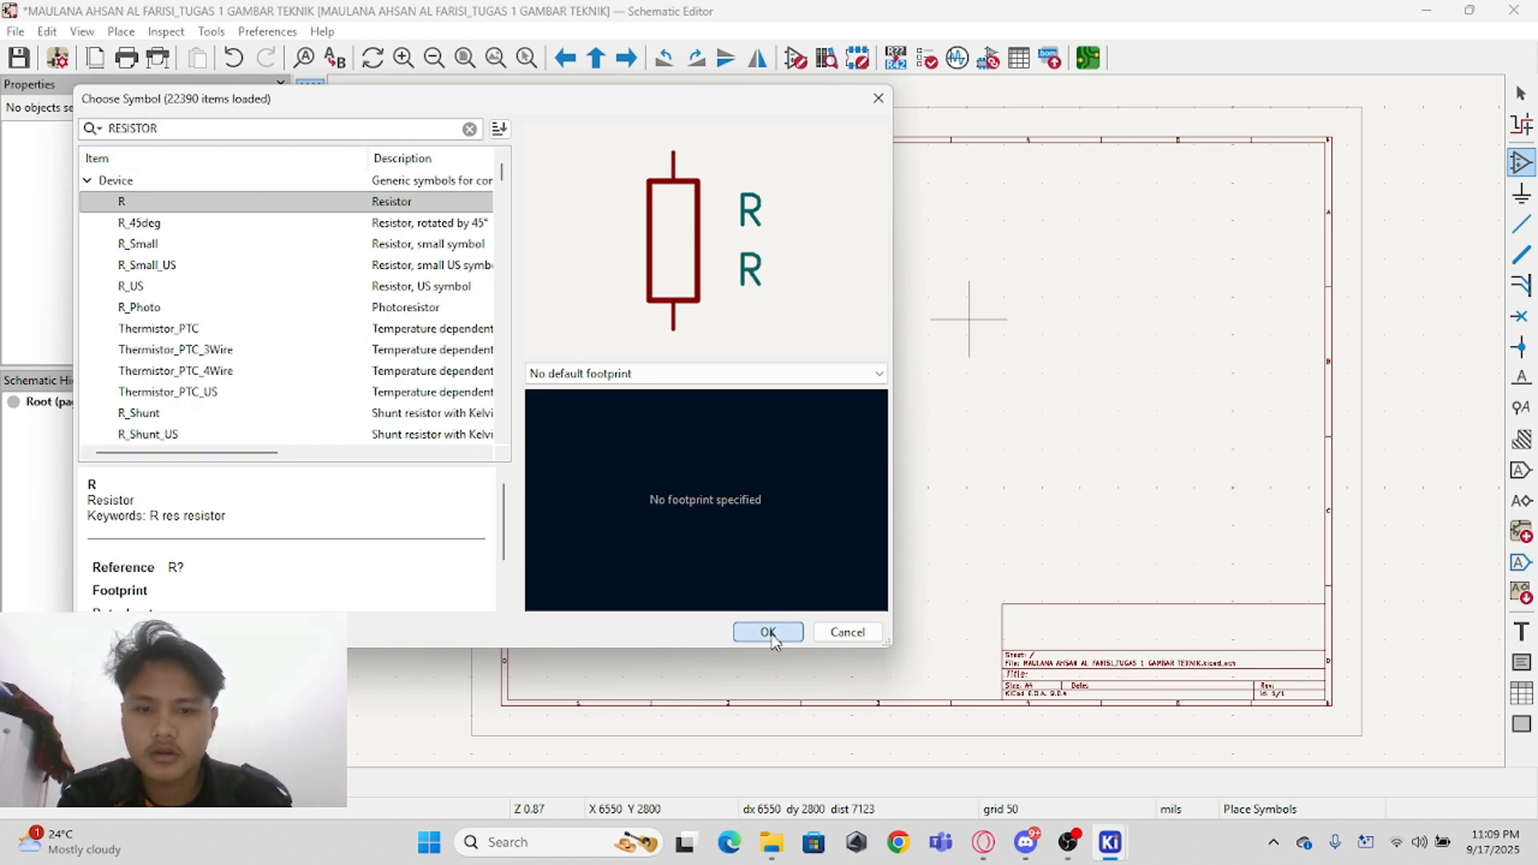
{"action": "key", "text": "r"}
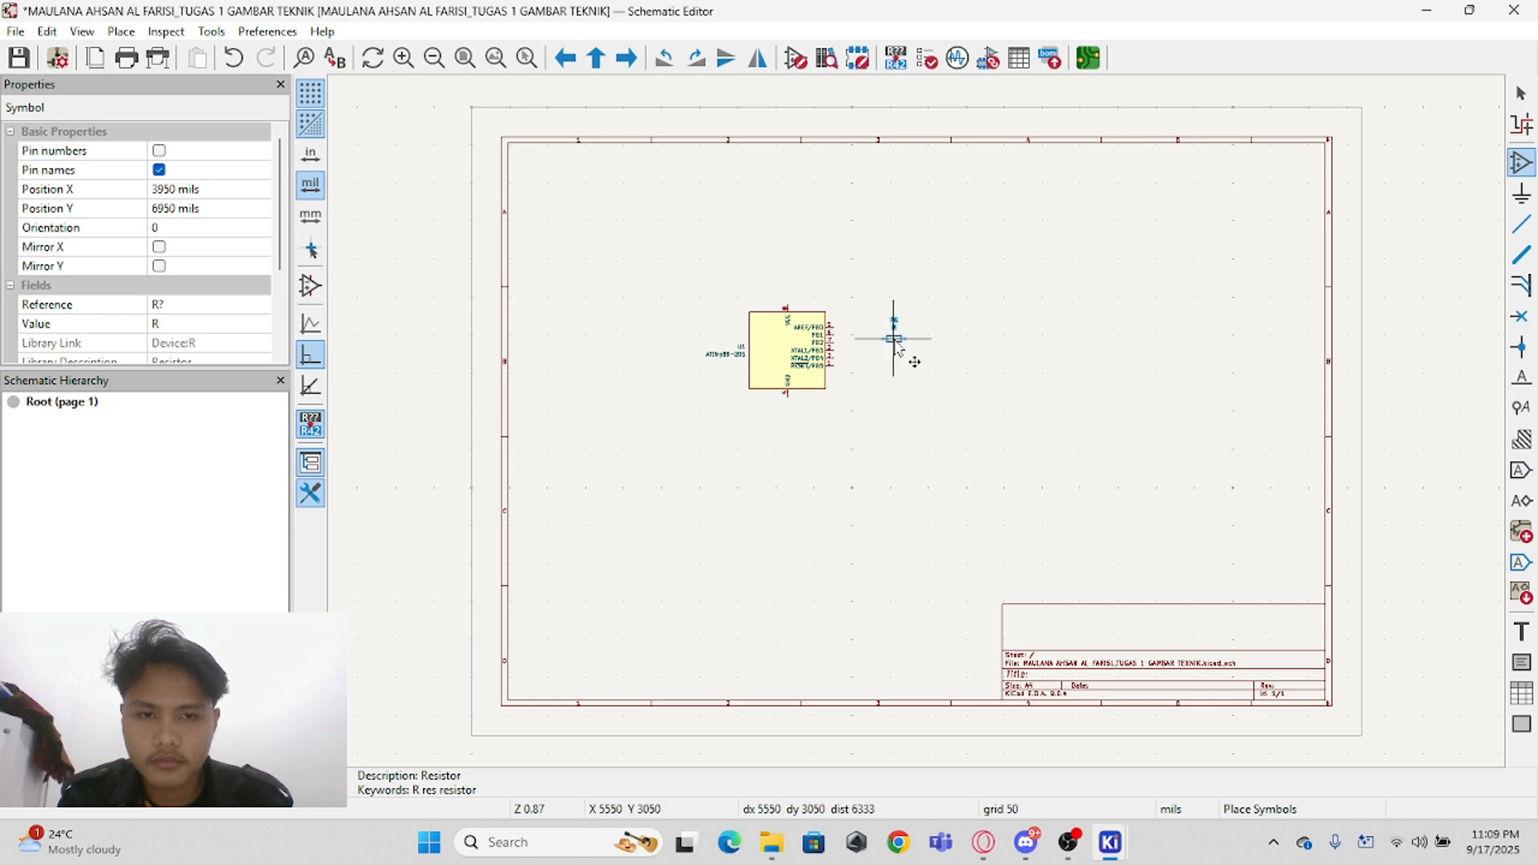
{"action": "scroll", "coordinate": [893, 340], "scroll_direction": "up", "scroll_amount": 5}
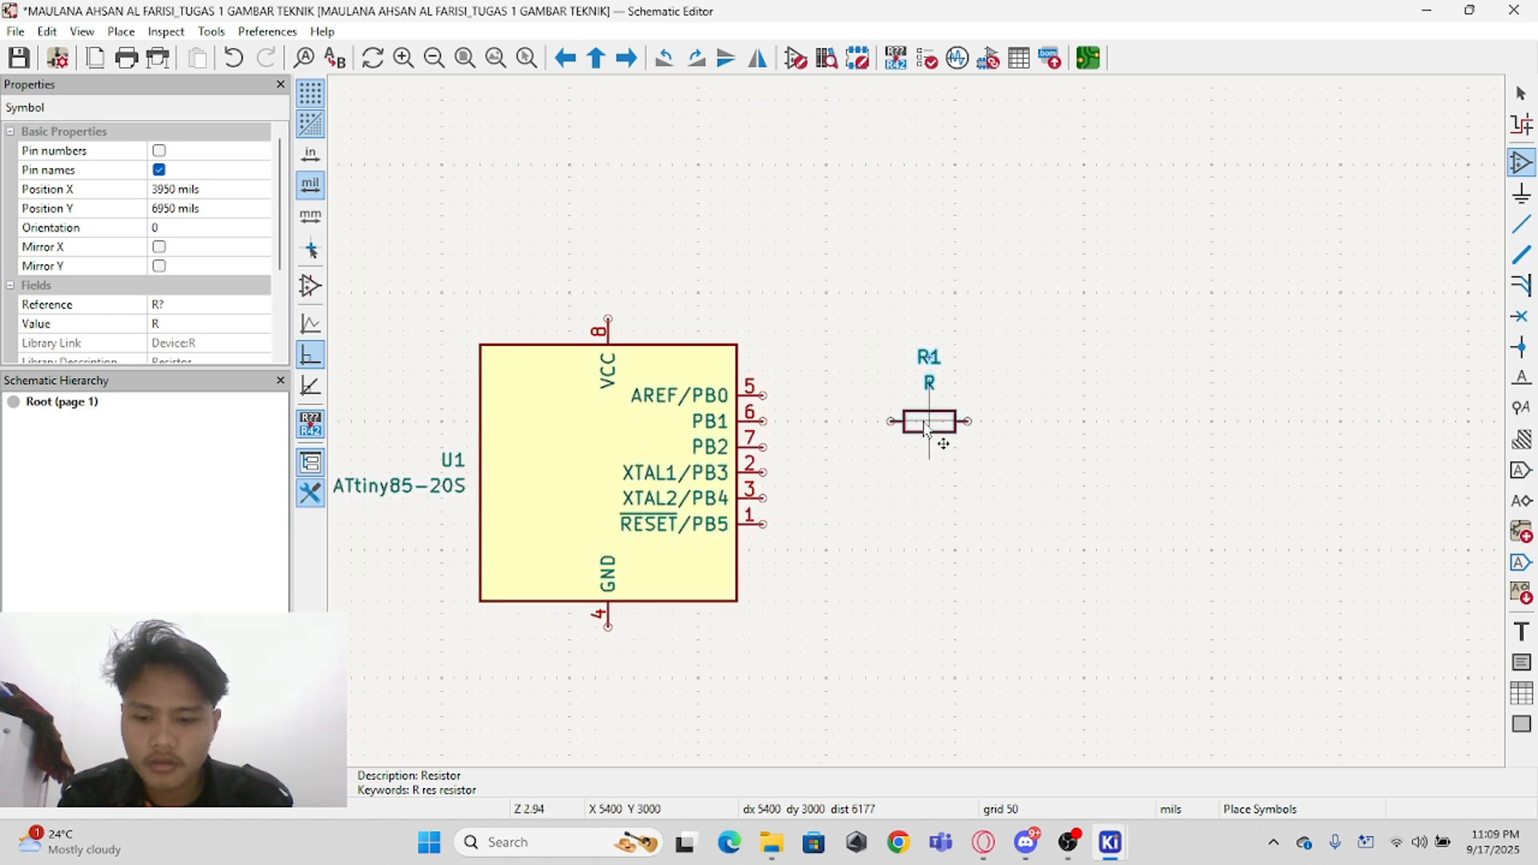
{"action": "key", "text": "r"}
{"action": "key", "text": "r"}
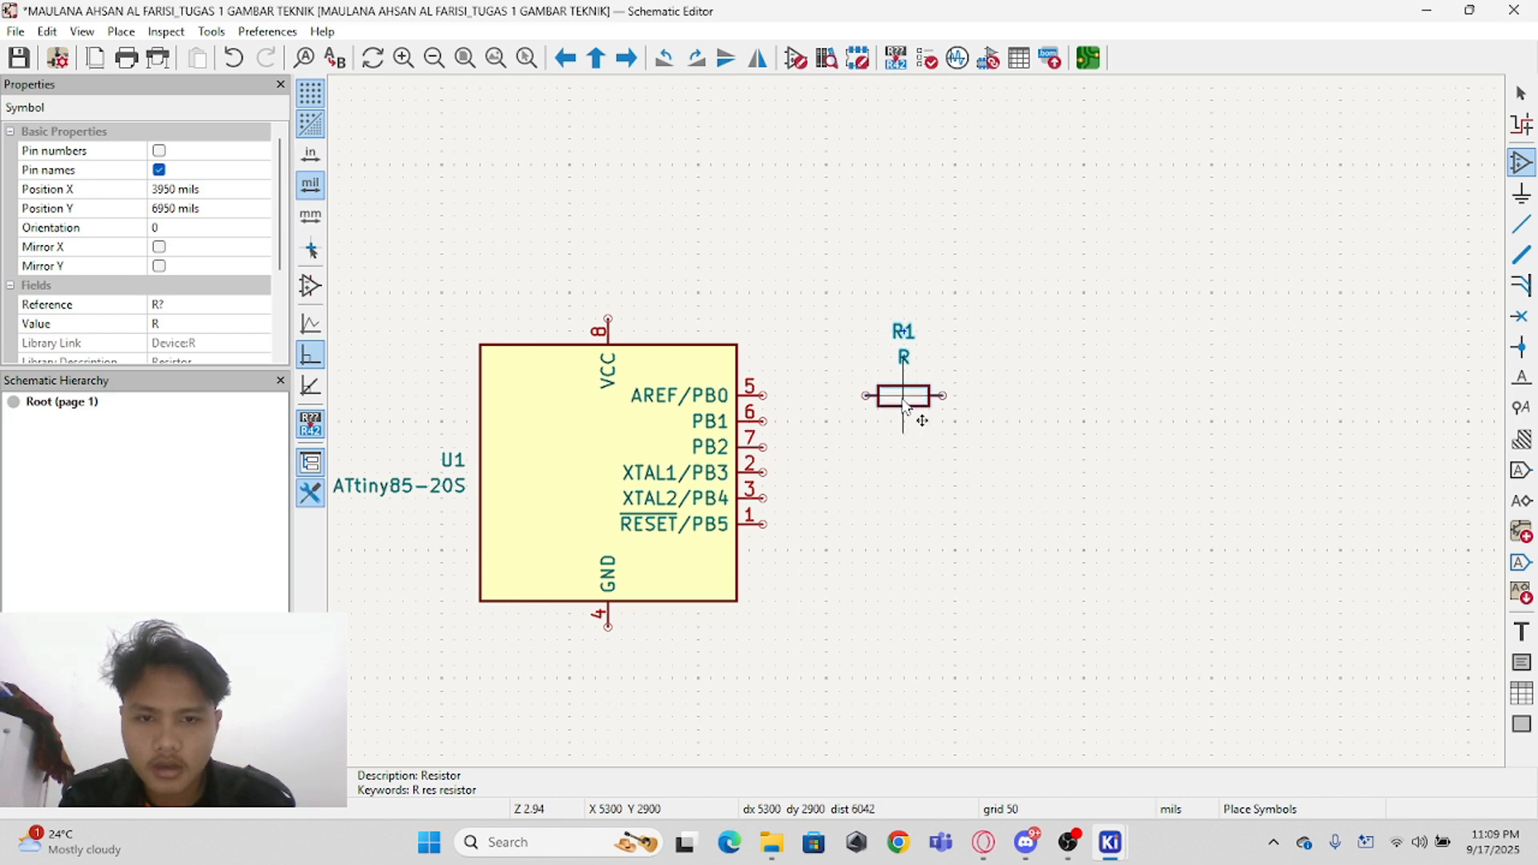
{"action": "left_click", "coordinate": [903, 405]}
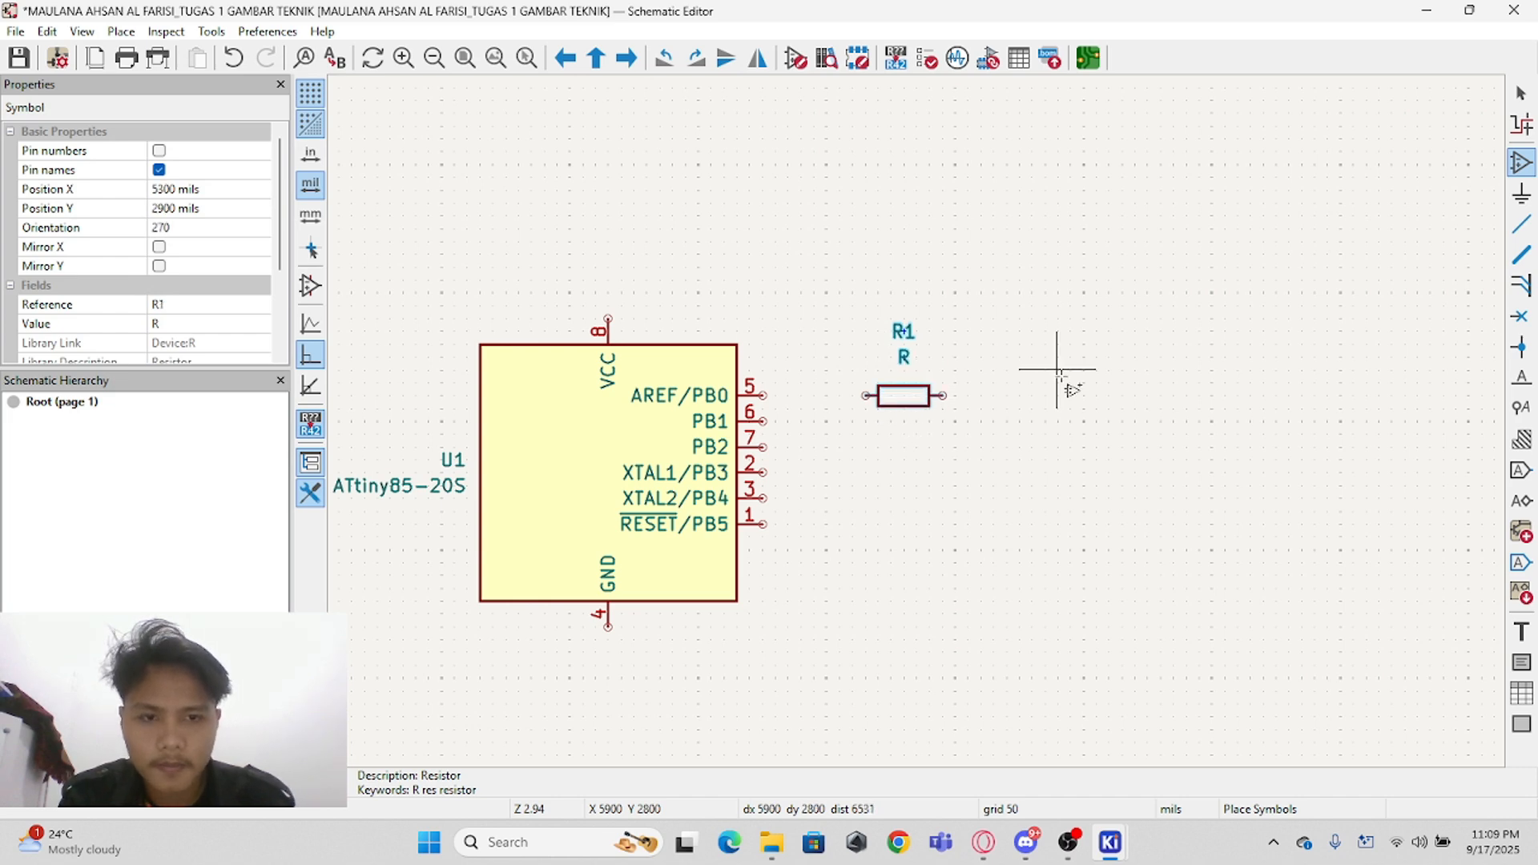
Step: Place an LED symbol rotated 180 degrees to the right of the resistor, in line with it
{"action": "left_click", "coordinate": [1097, 406]}
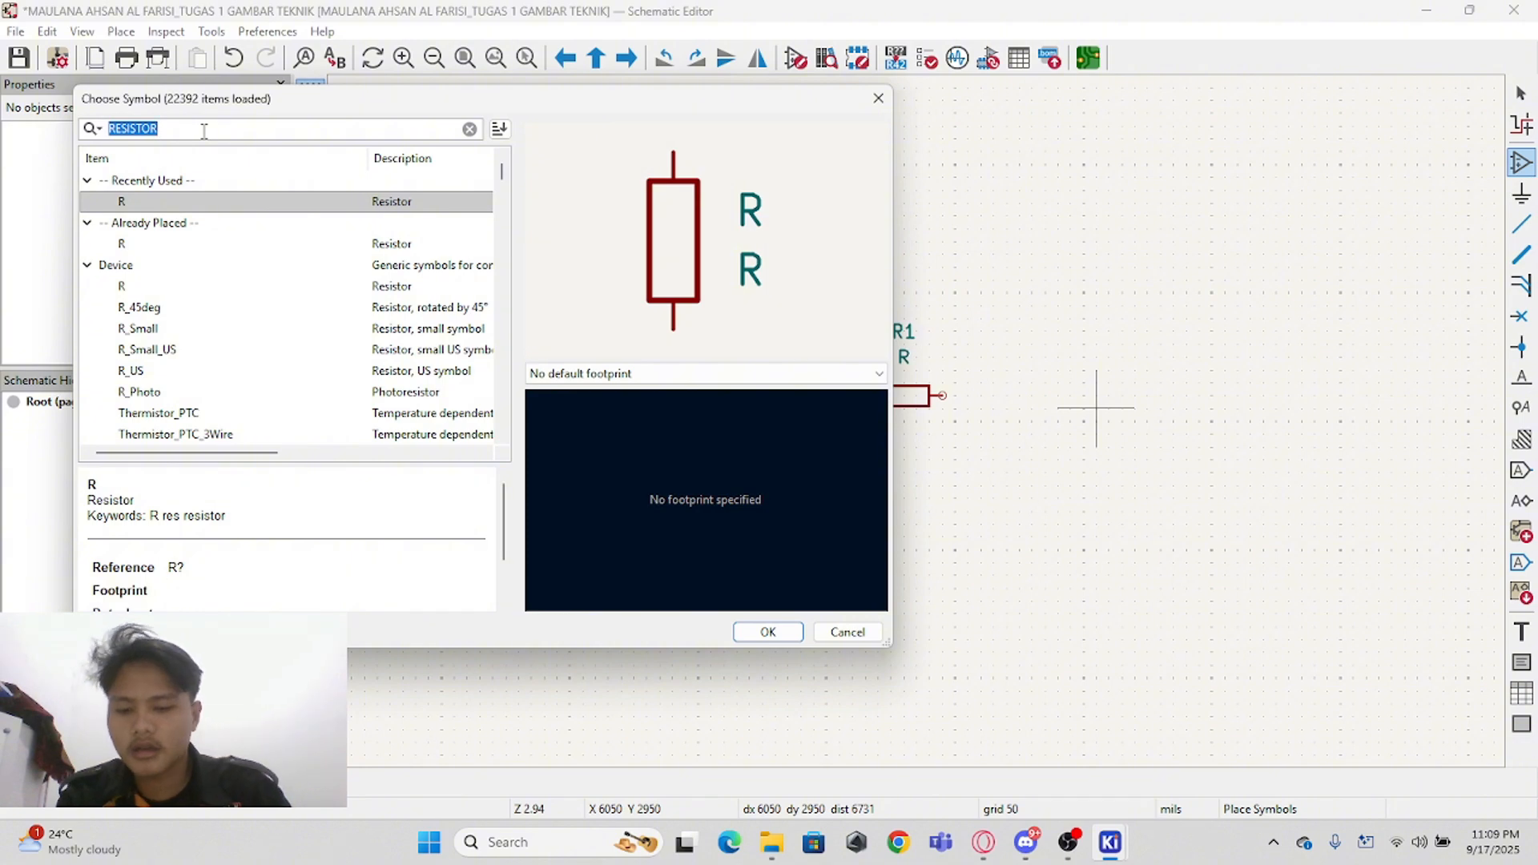
{"action": "type", "text": "LED"}
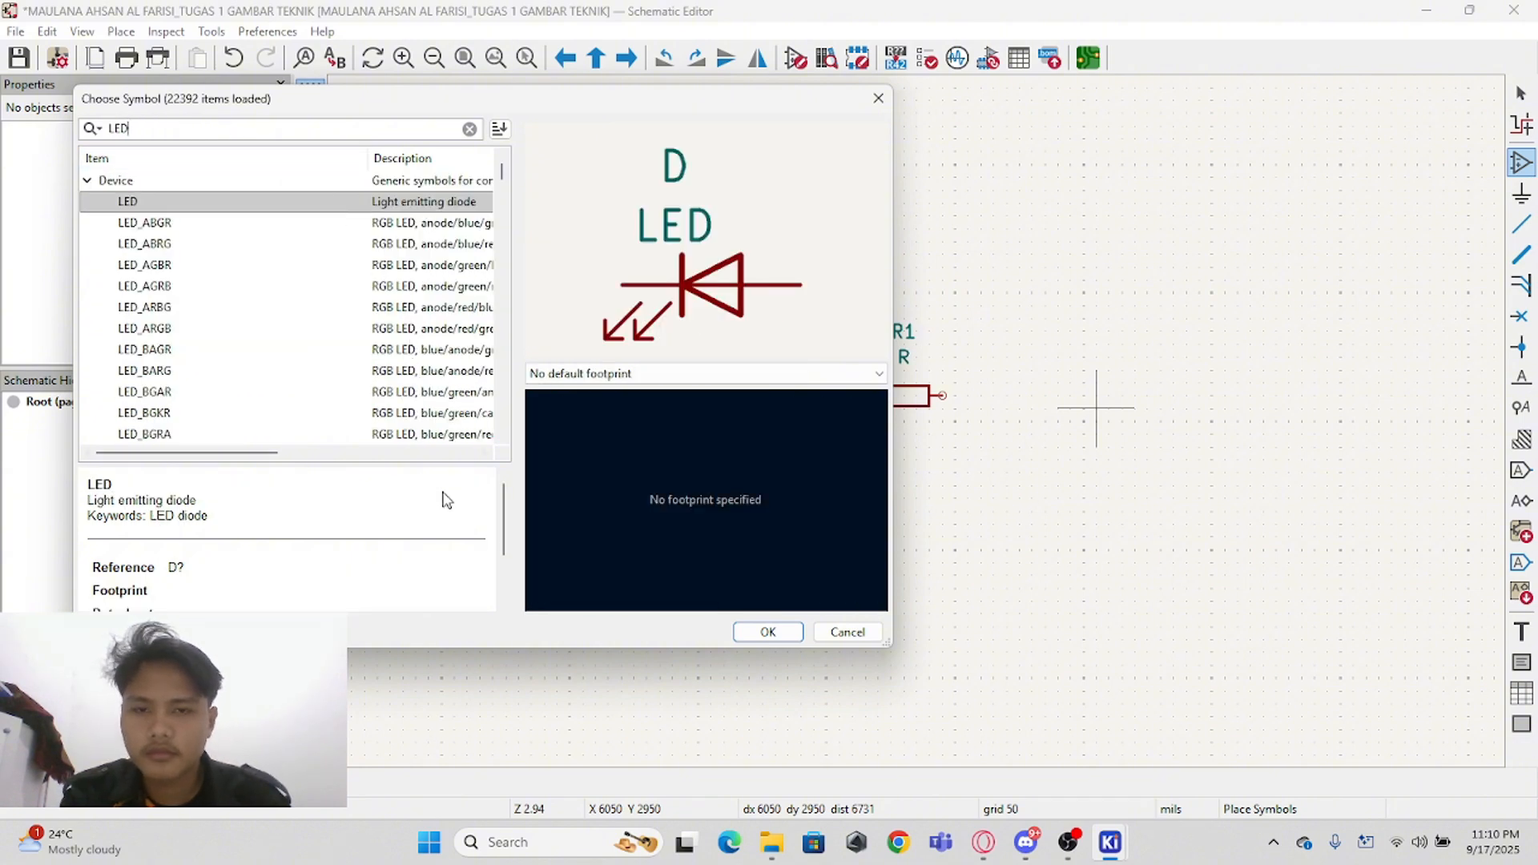
{"action": "left_click", "coordinate": [755, 633]}
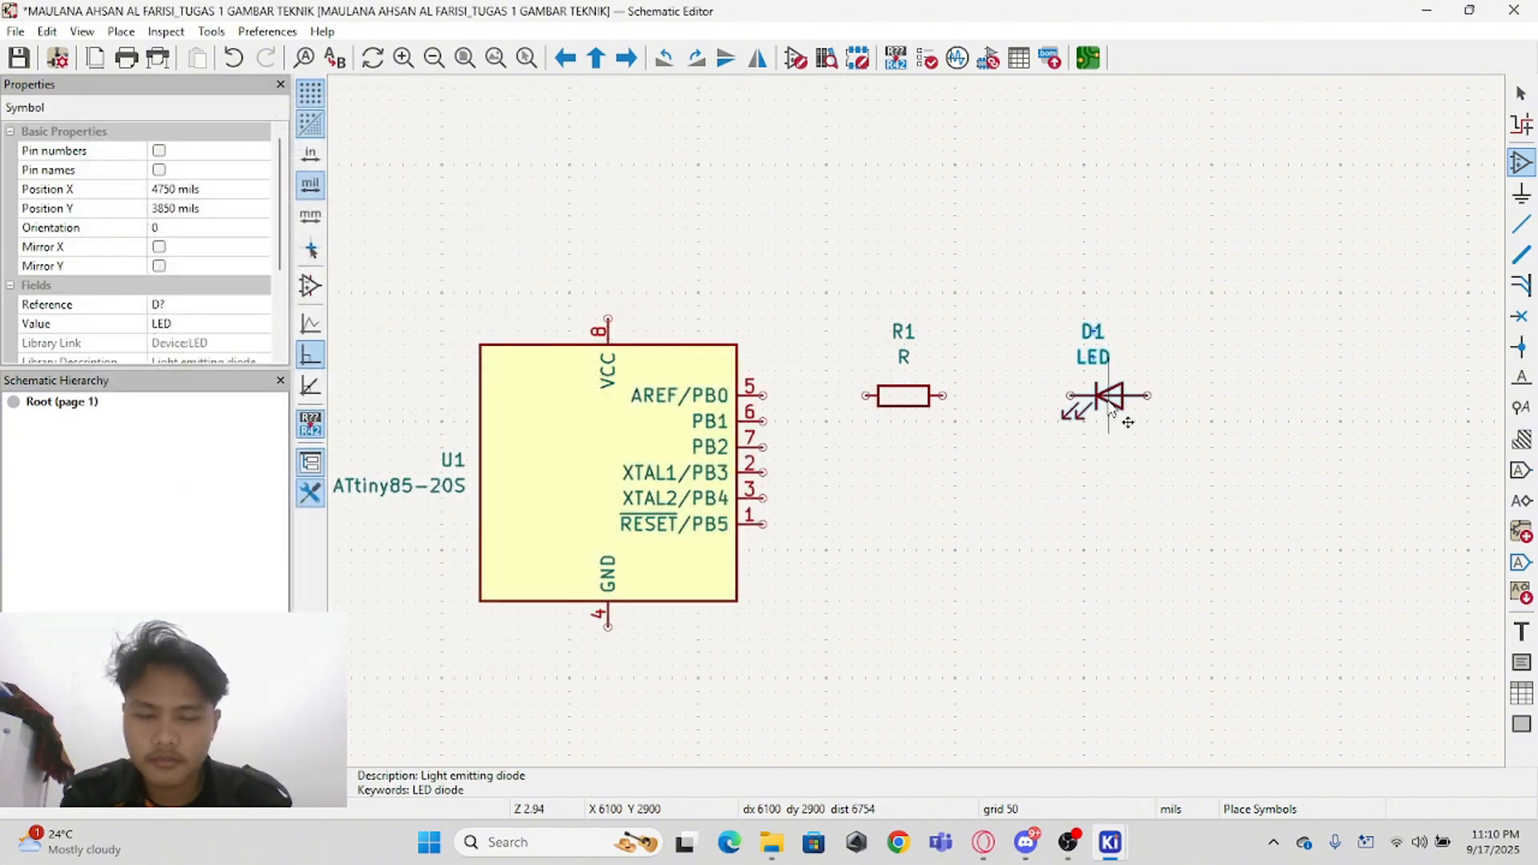
{"action": "key", "text": "r"}
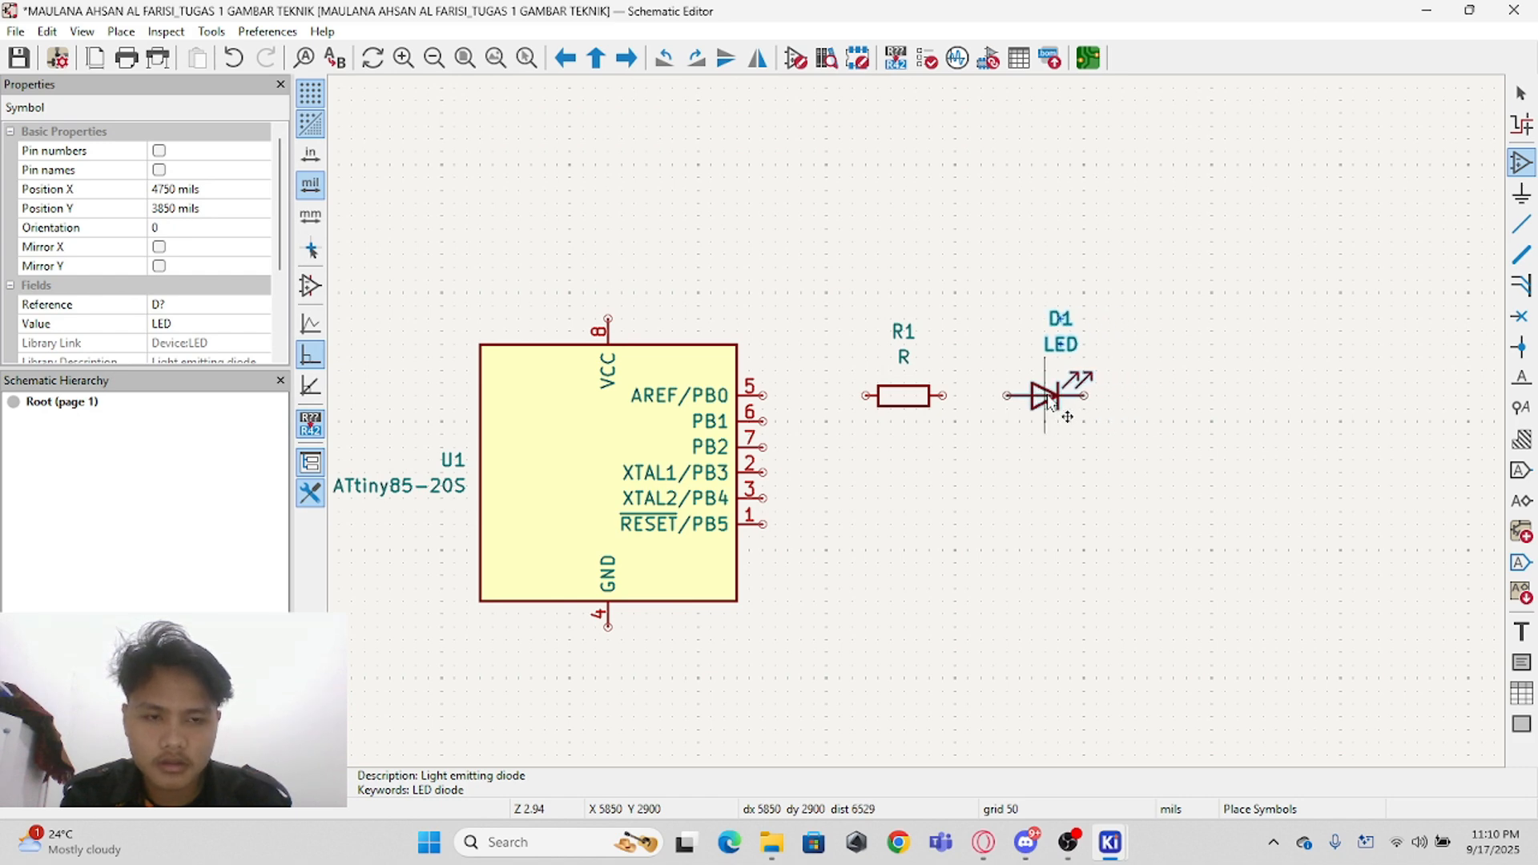
{"action": "left_click", "coordinate": [1045, 395]}
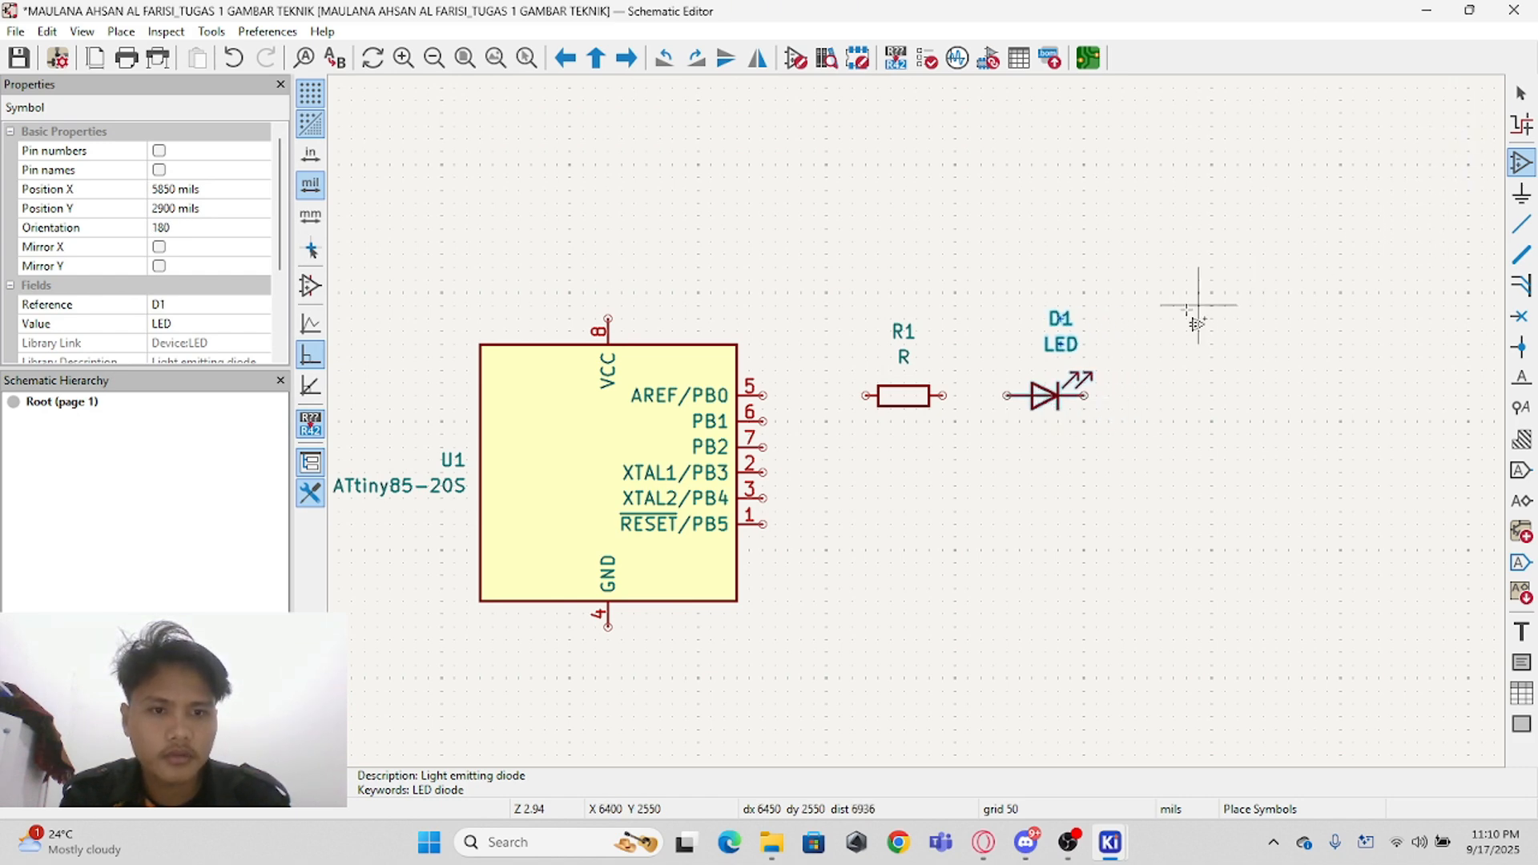
Step: Place a WS2812B RGB LED symbol above the resistor and leave symbol placement
{"action": "left_click", "coordinate": [979, 202]}
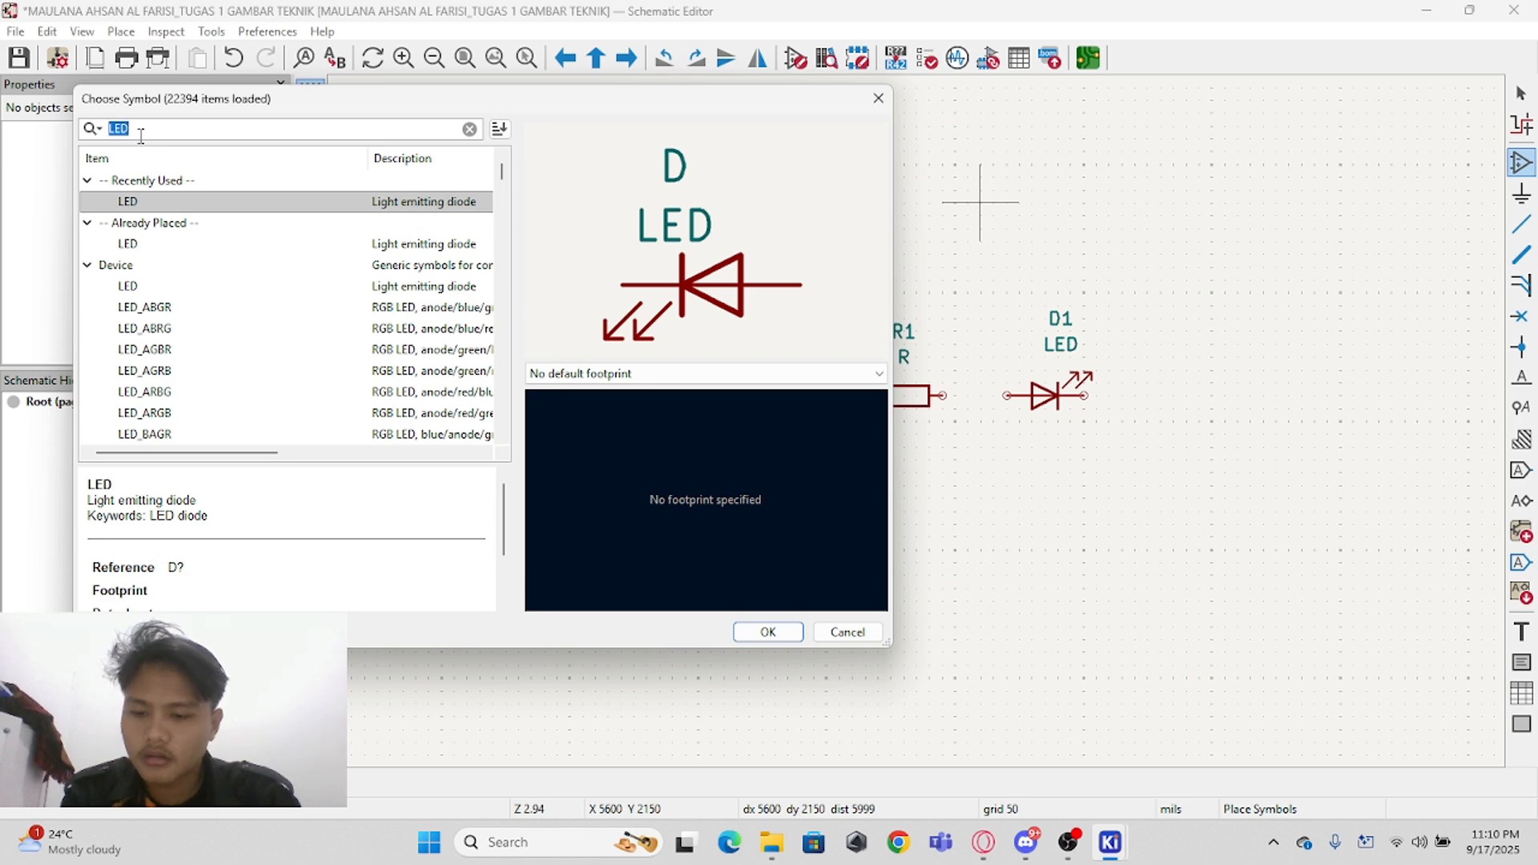
{"action": "type", "text": "WS"}
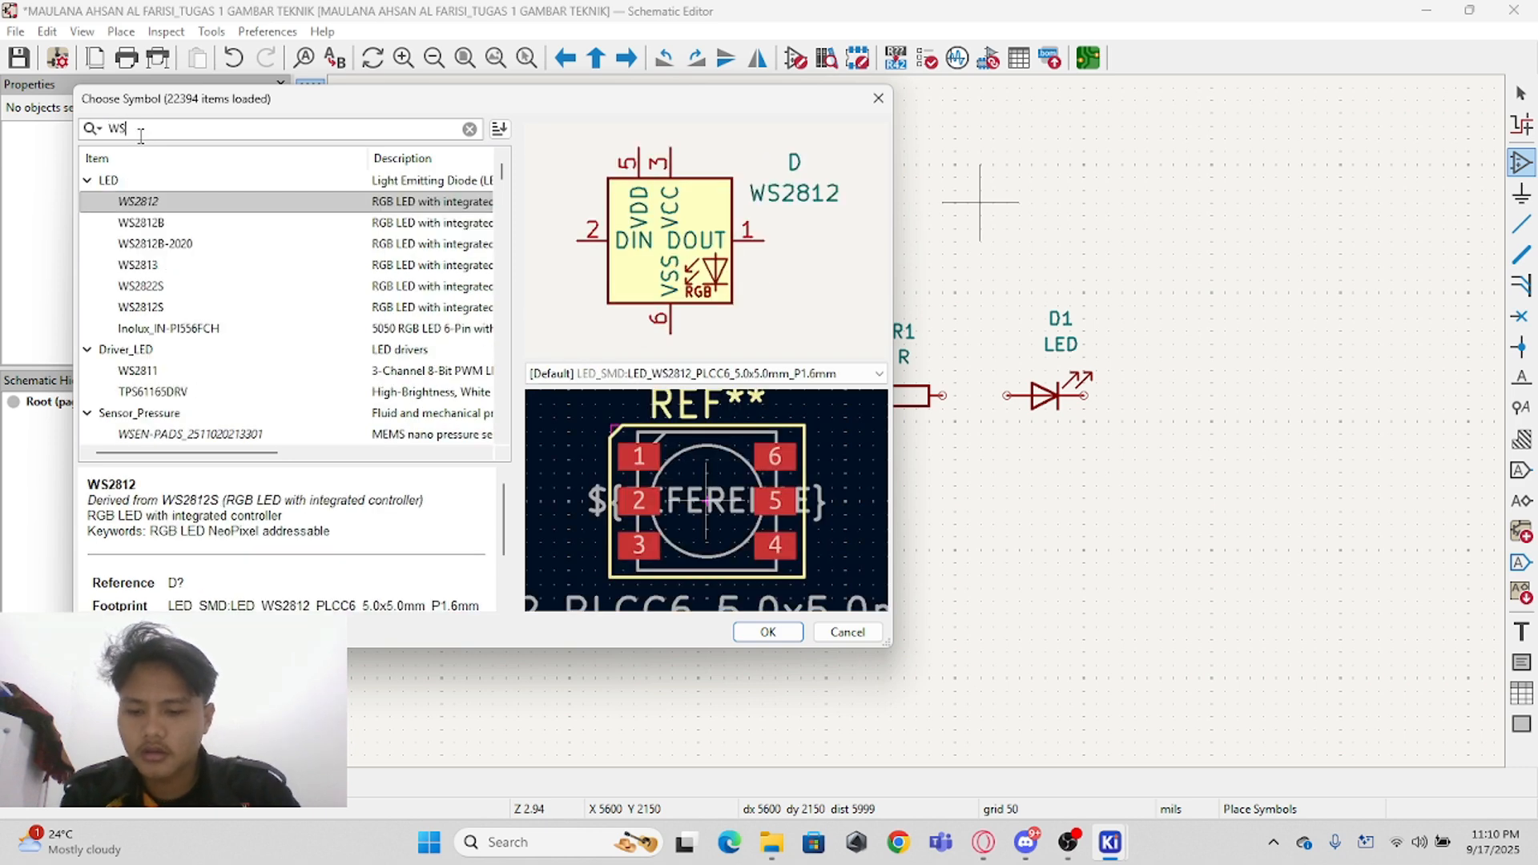
{"action": "type", "text": "2812B"}
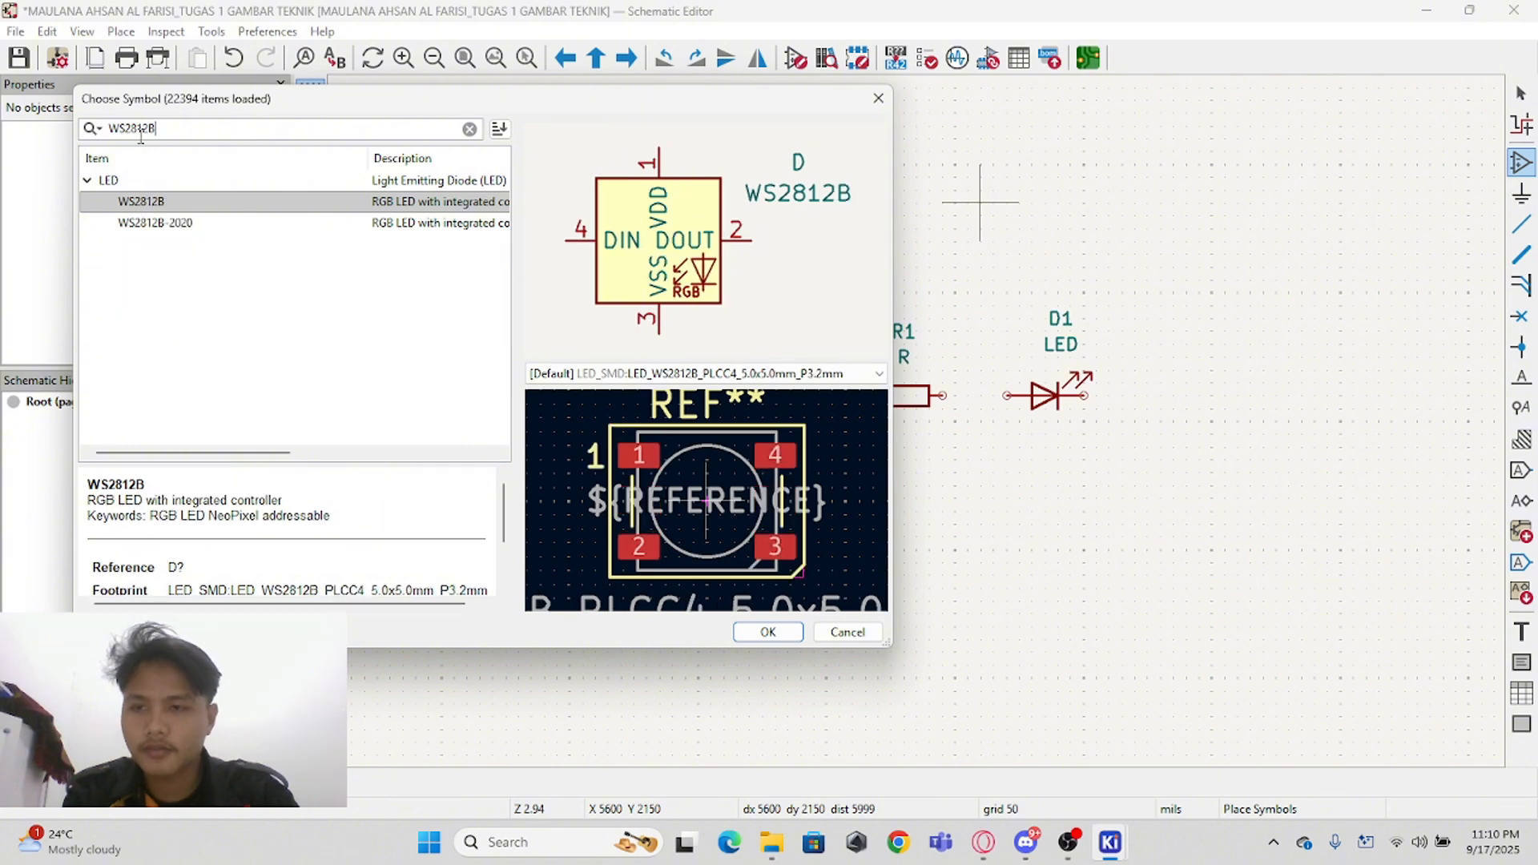
{"action": "left_click", "coordinate": [770, 635]}
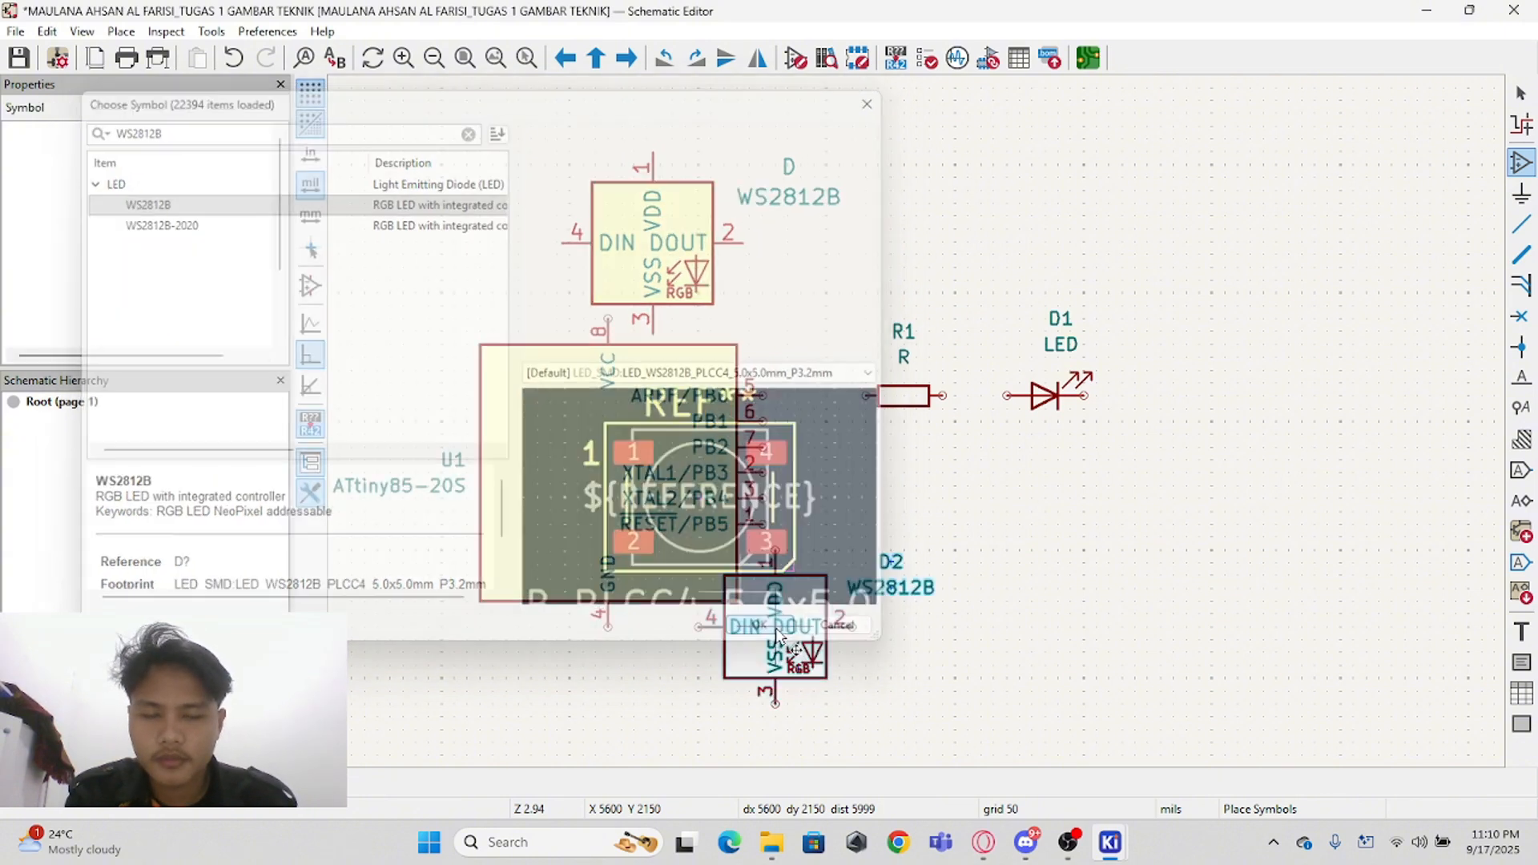
{"action": "left_click", "coordinate": [933, 195]}
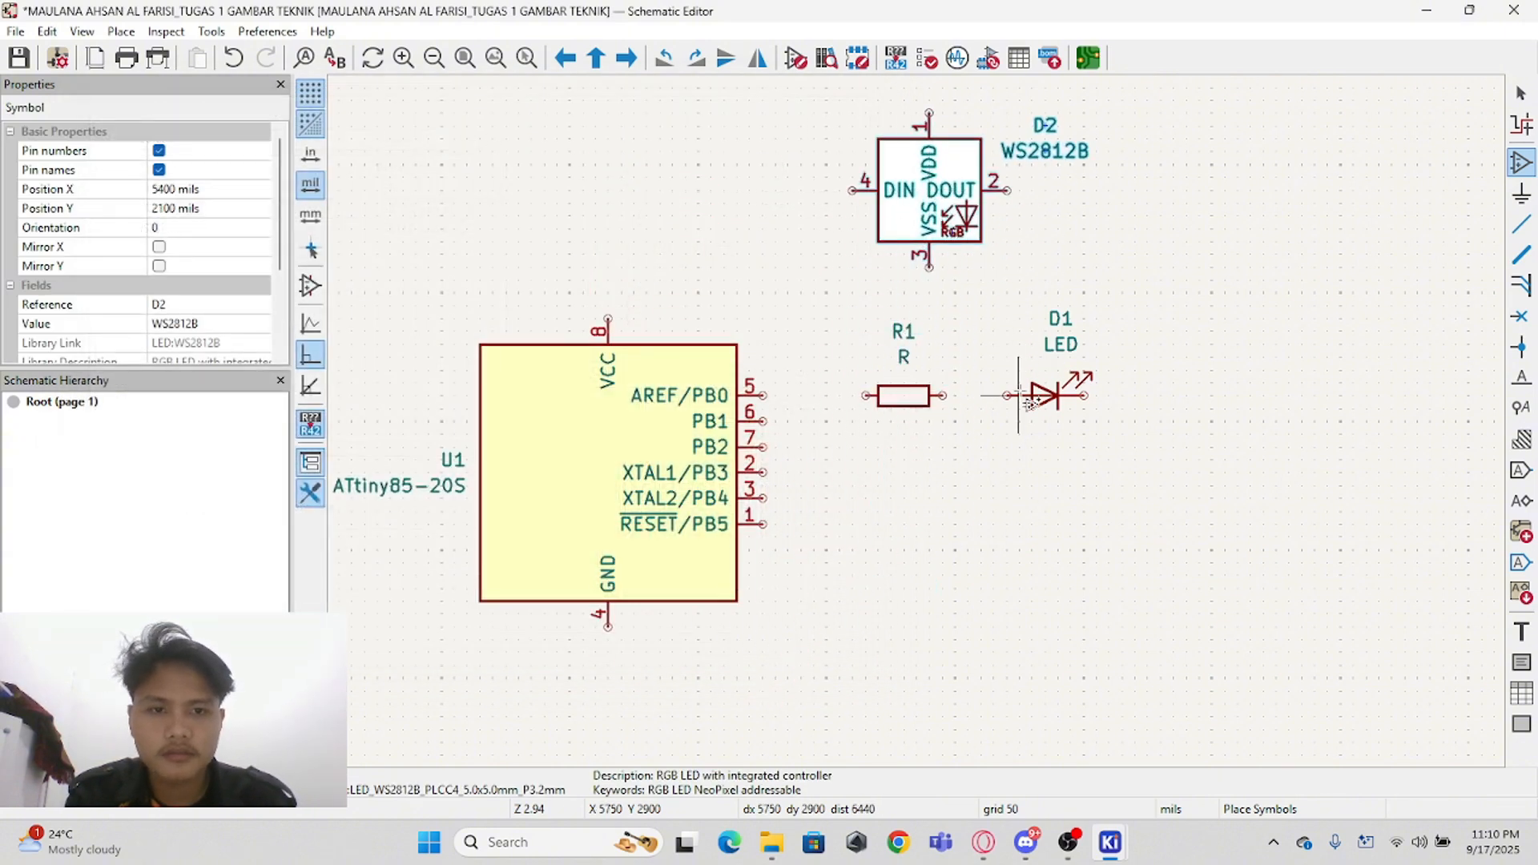
{"action": "left_click", "coordinate": [1526, 98]}
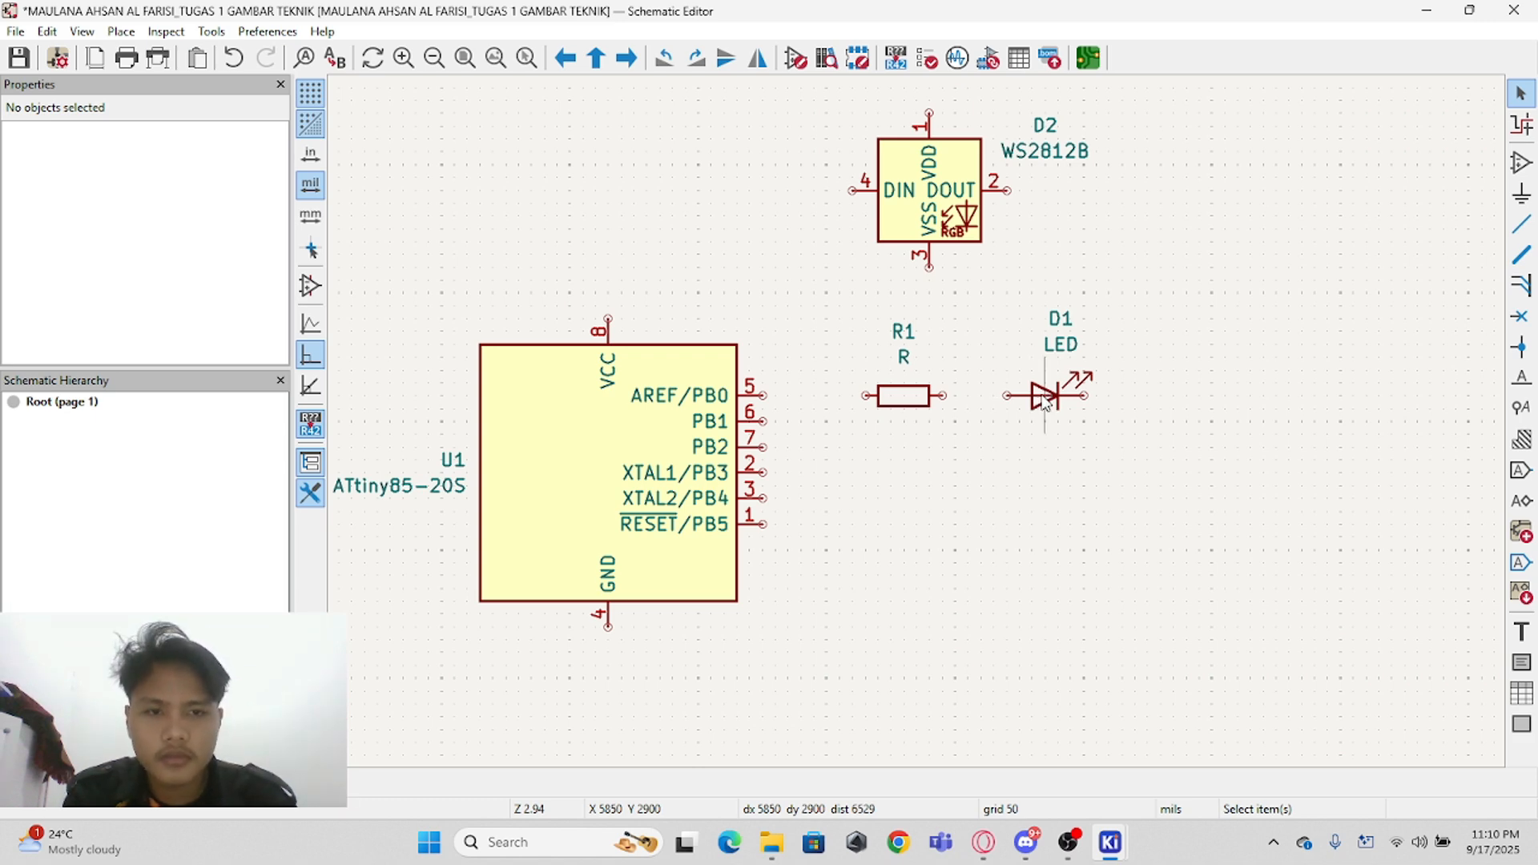
Step: Duplicate the resistor twice, placing the copies one below the other under the original R1
{"action": "left_click", "coordinate": [916, 405]}
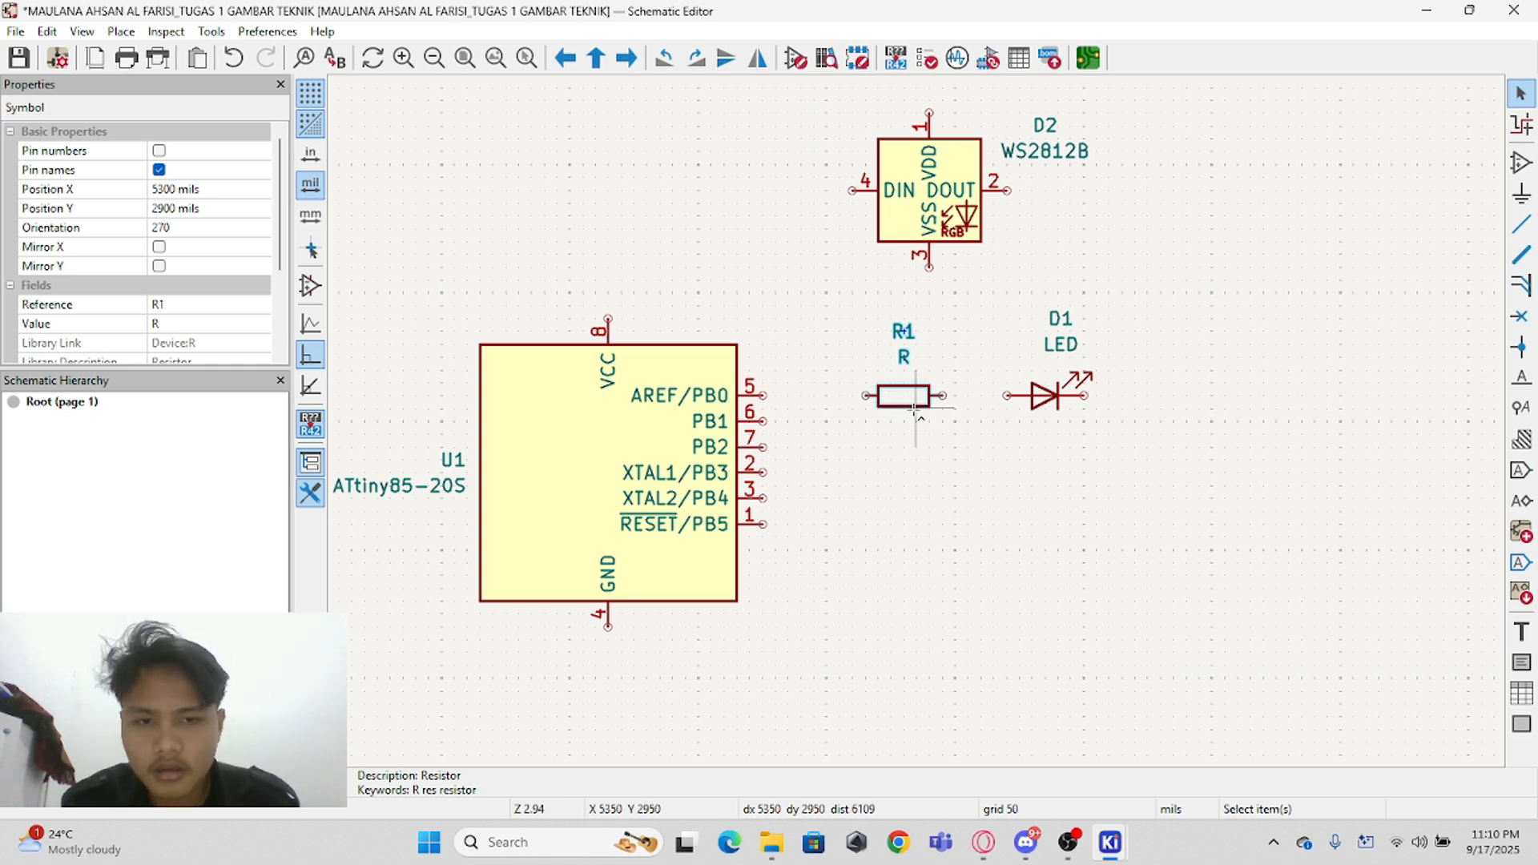
{"action": "key", "text": "ctrl+d"}
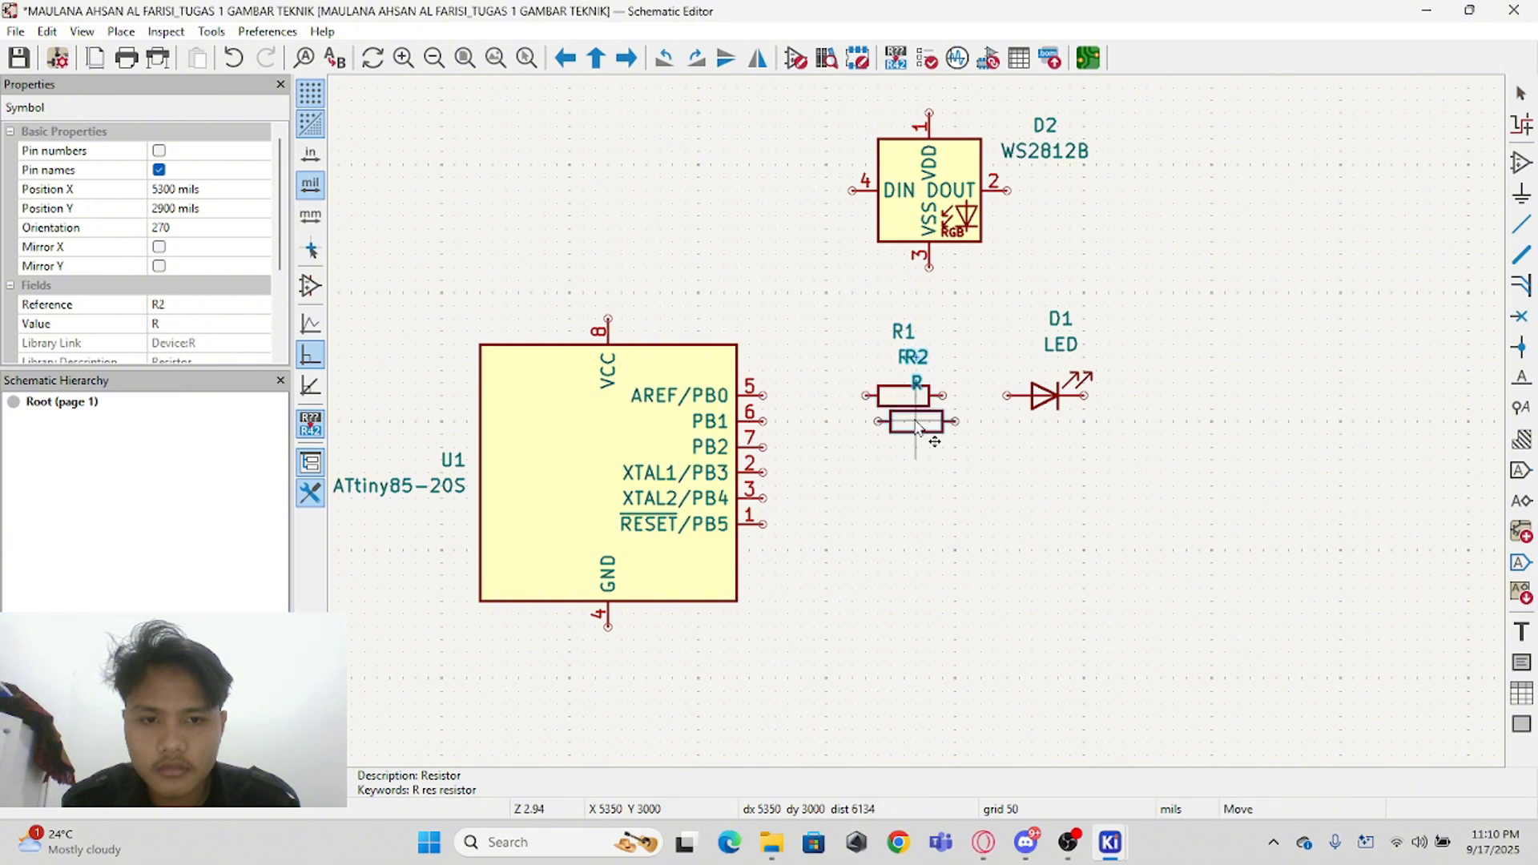
{"action": "left_click", "coordinate": [908, 464]}
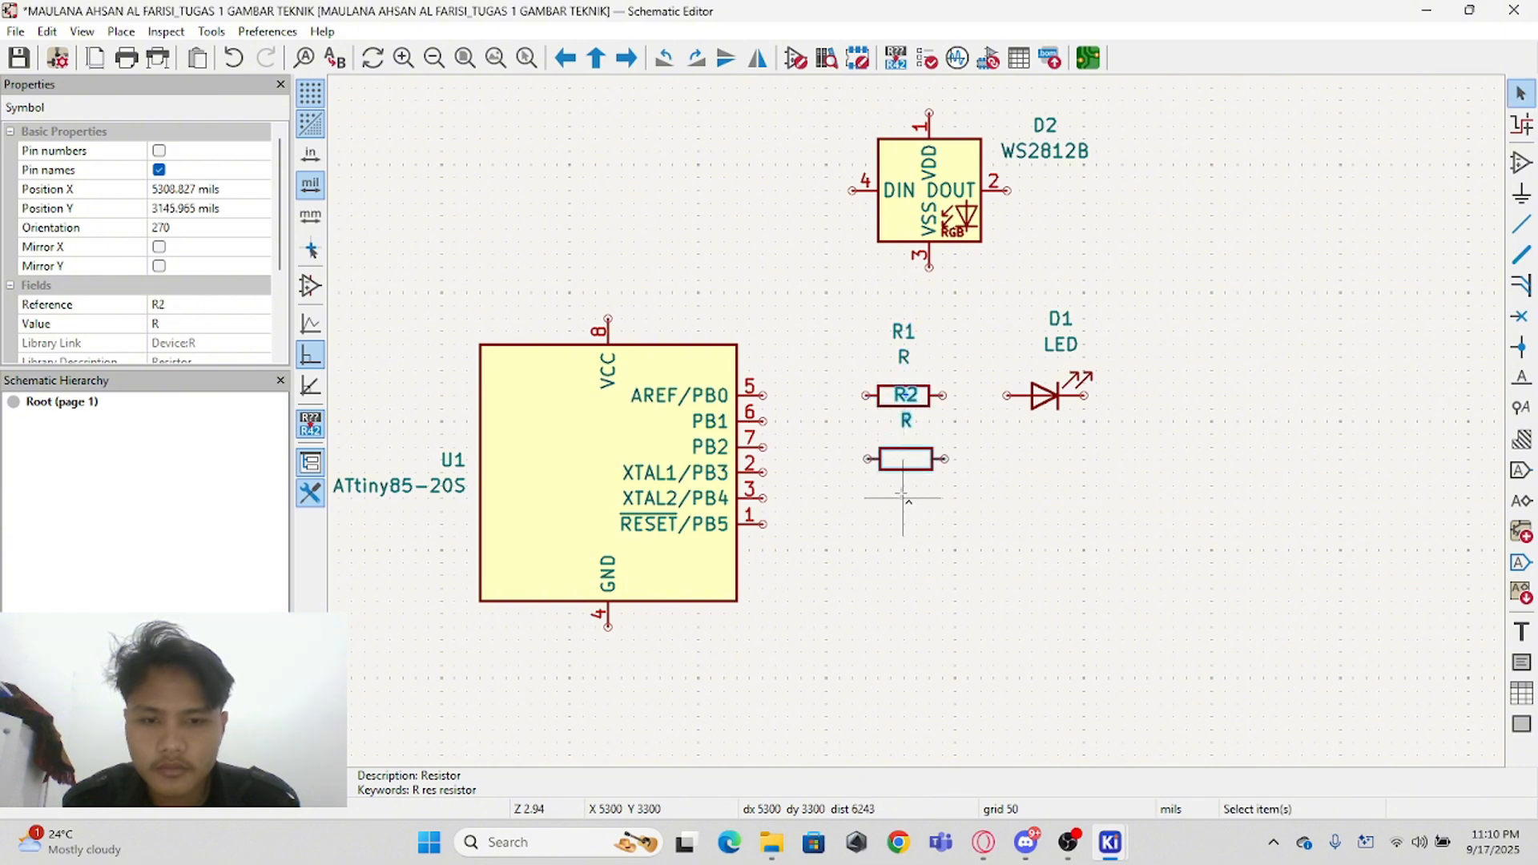
{"action": "key", "text": "ctrl+d"}
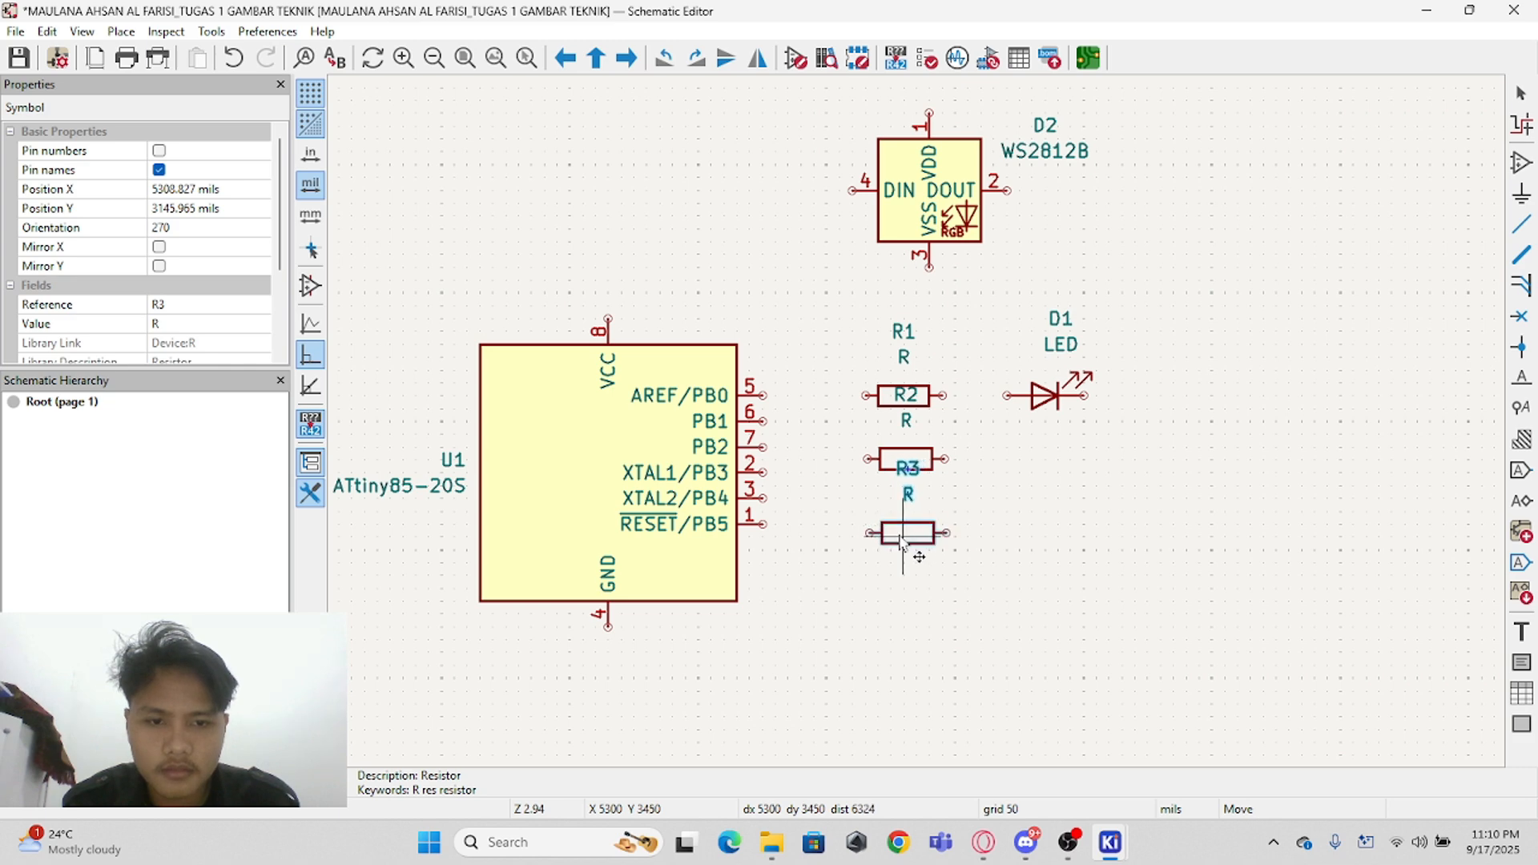
{"action": "left_click", "coordinate": [906, 540]}
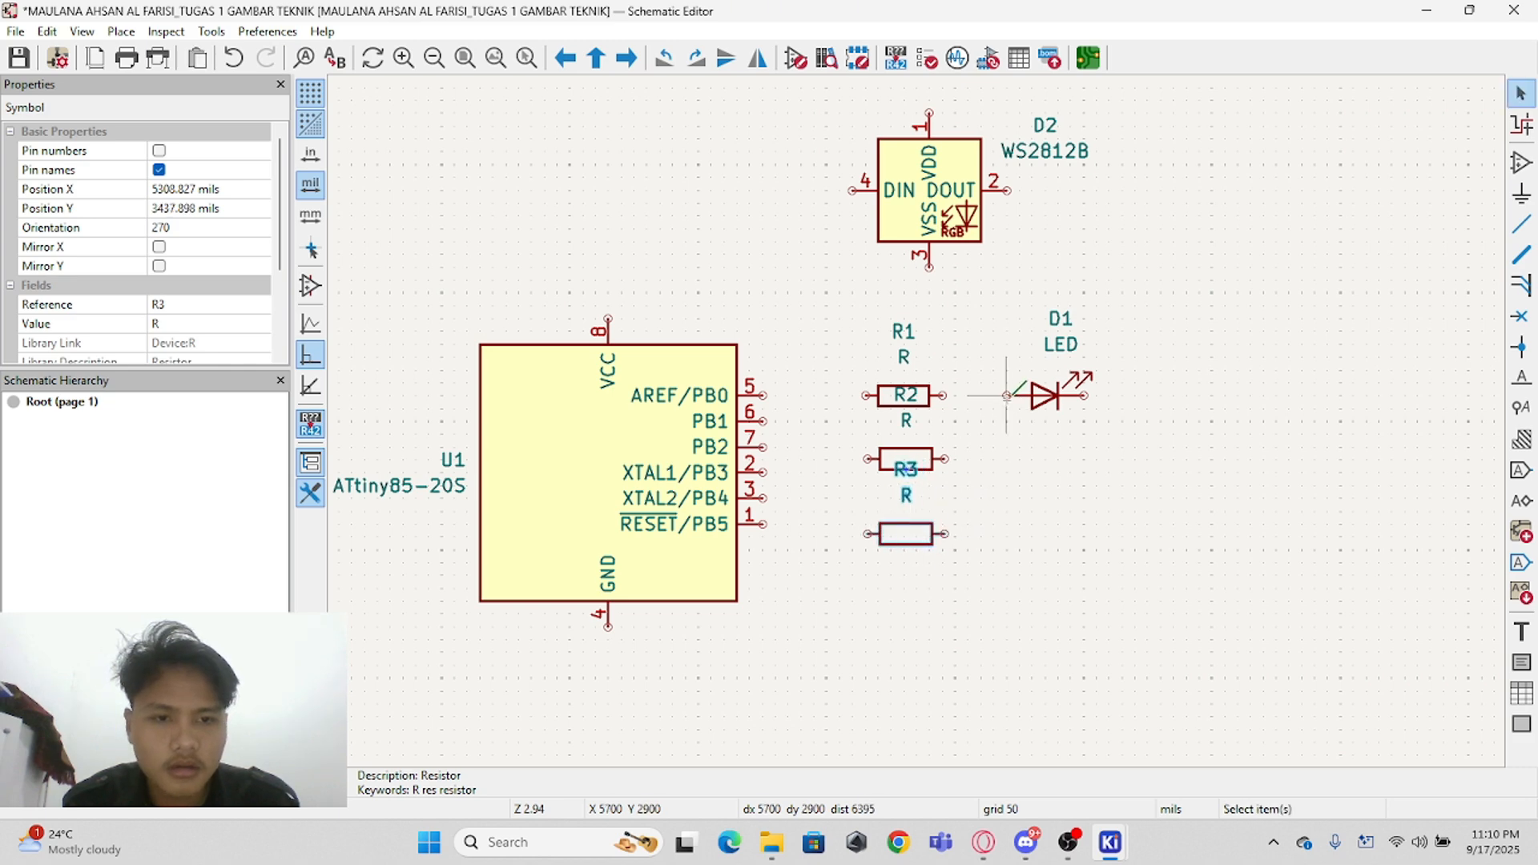
Step: Duplicate the LED D1 twice, placing the copies one below the other under the original beside R2 and R3
{"action": "left_click", "coordinate": [1051, 402]}
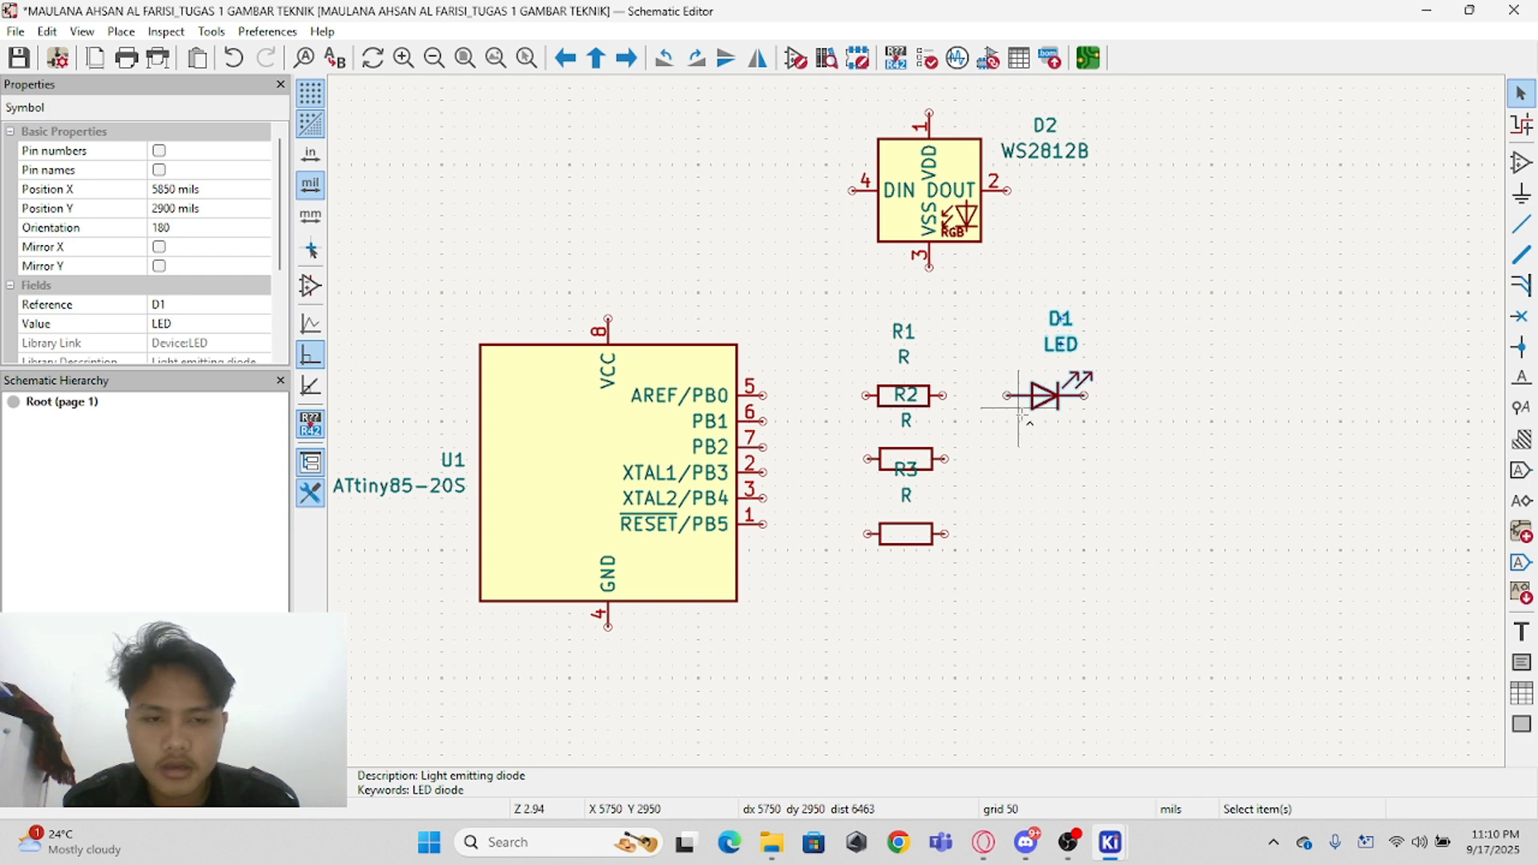
{"action": "key", "text": "ctrl+d"}
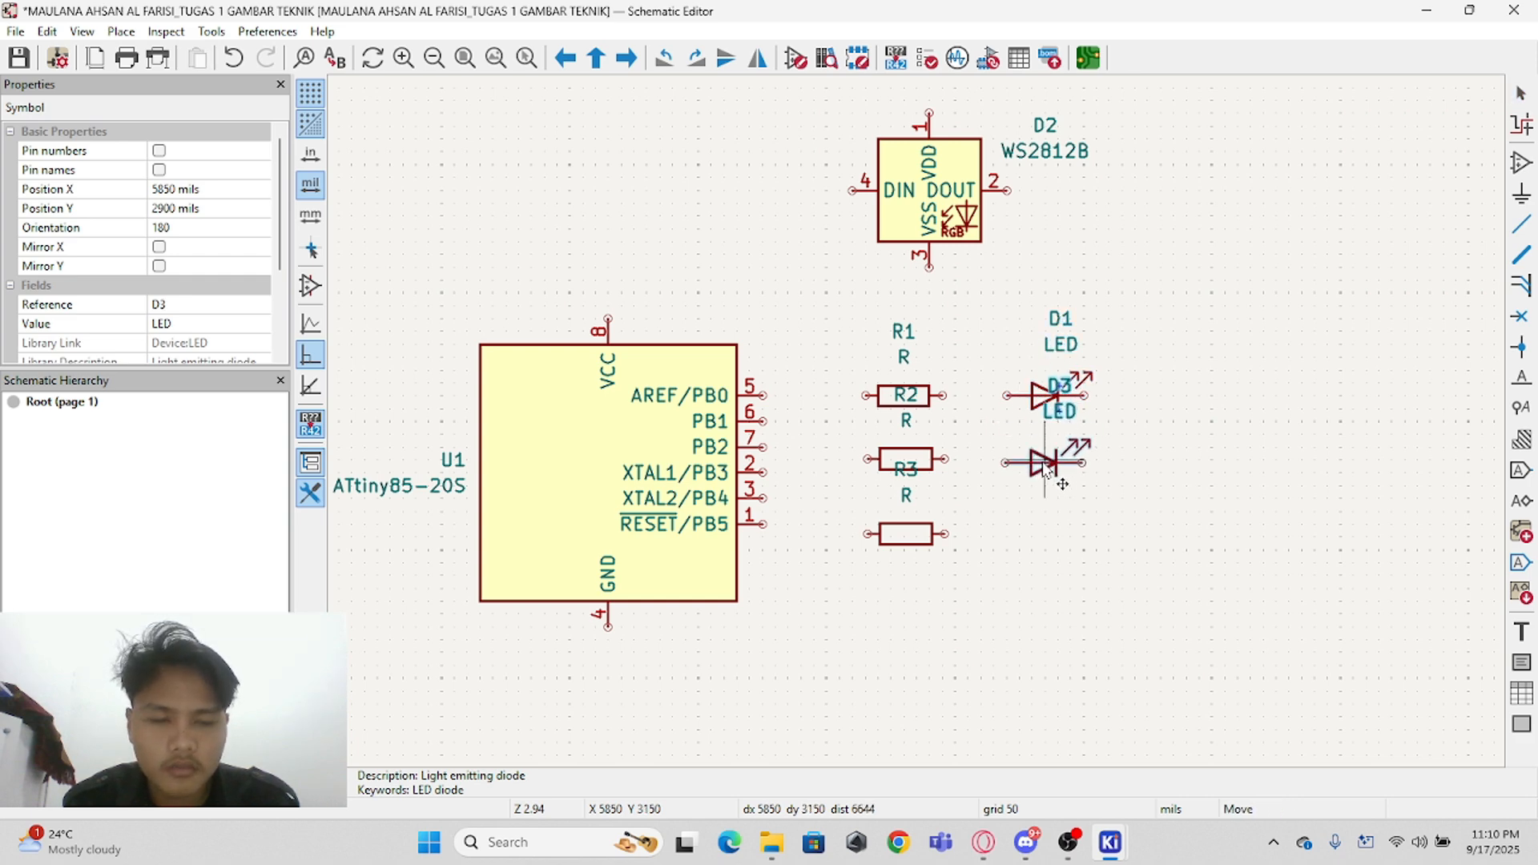
{"action": "left_click", "coordinate": [1048, 466]}
{"action": "key", "text": "ctrl+d"}
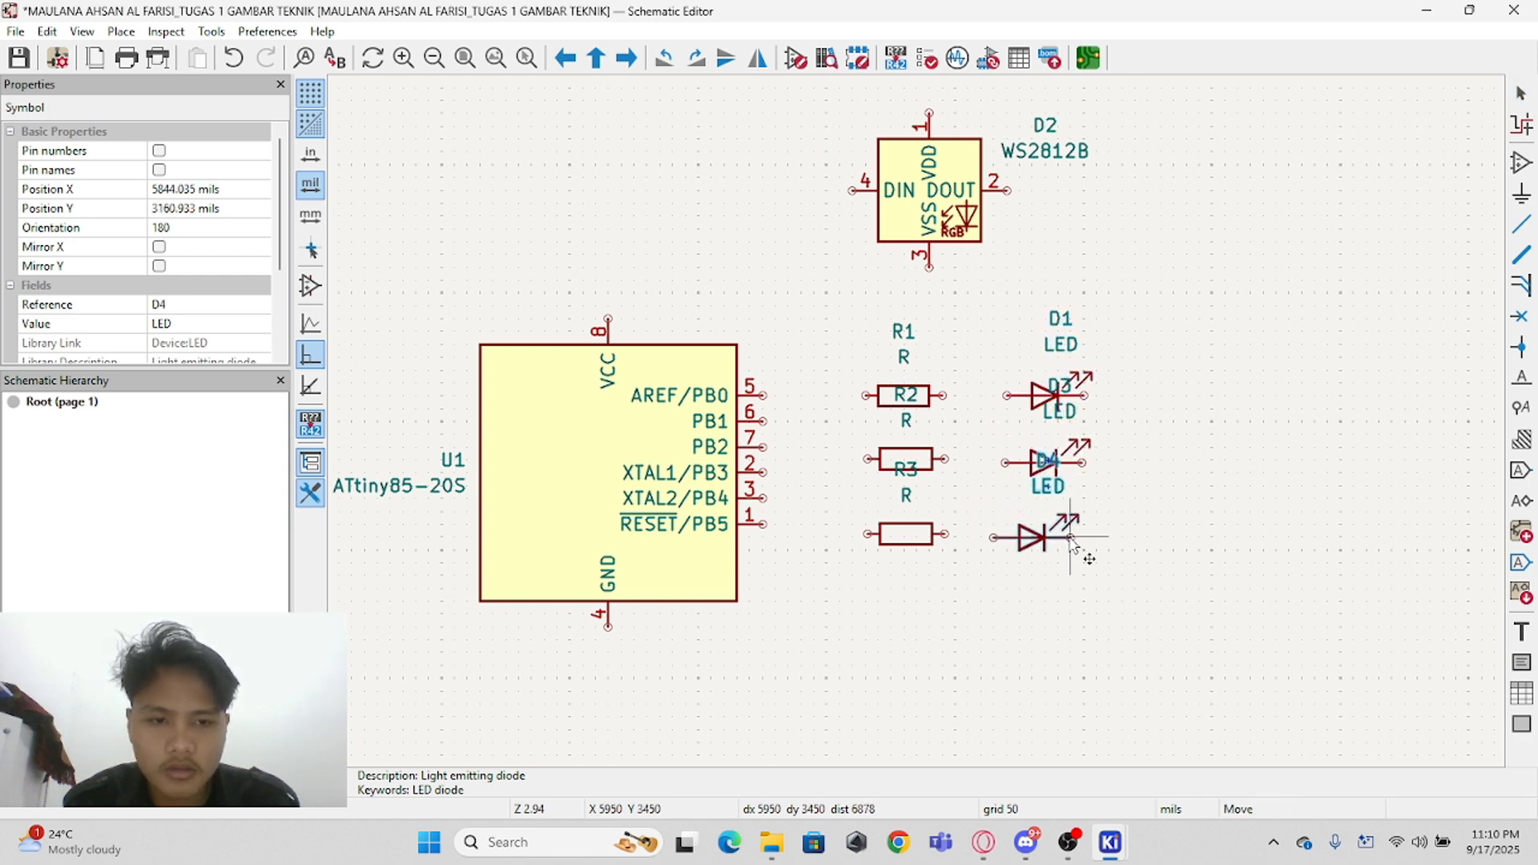
{"action": "left_click", "coordinate": [1083, 543]}
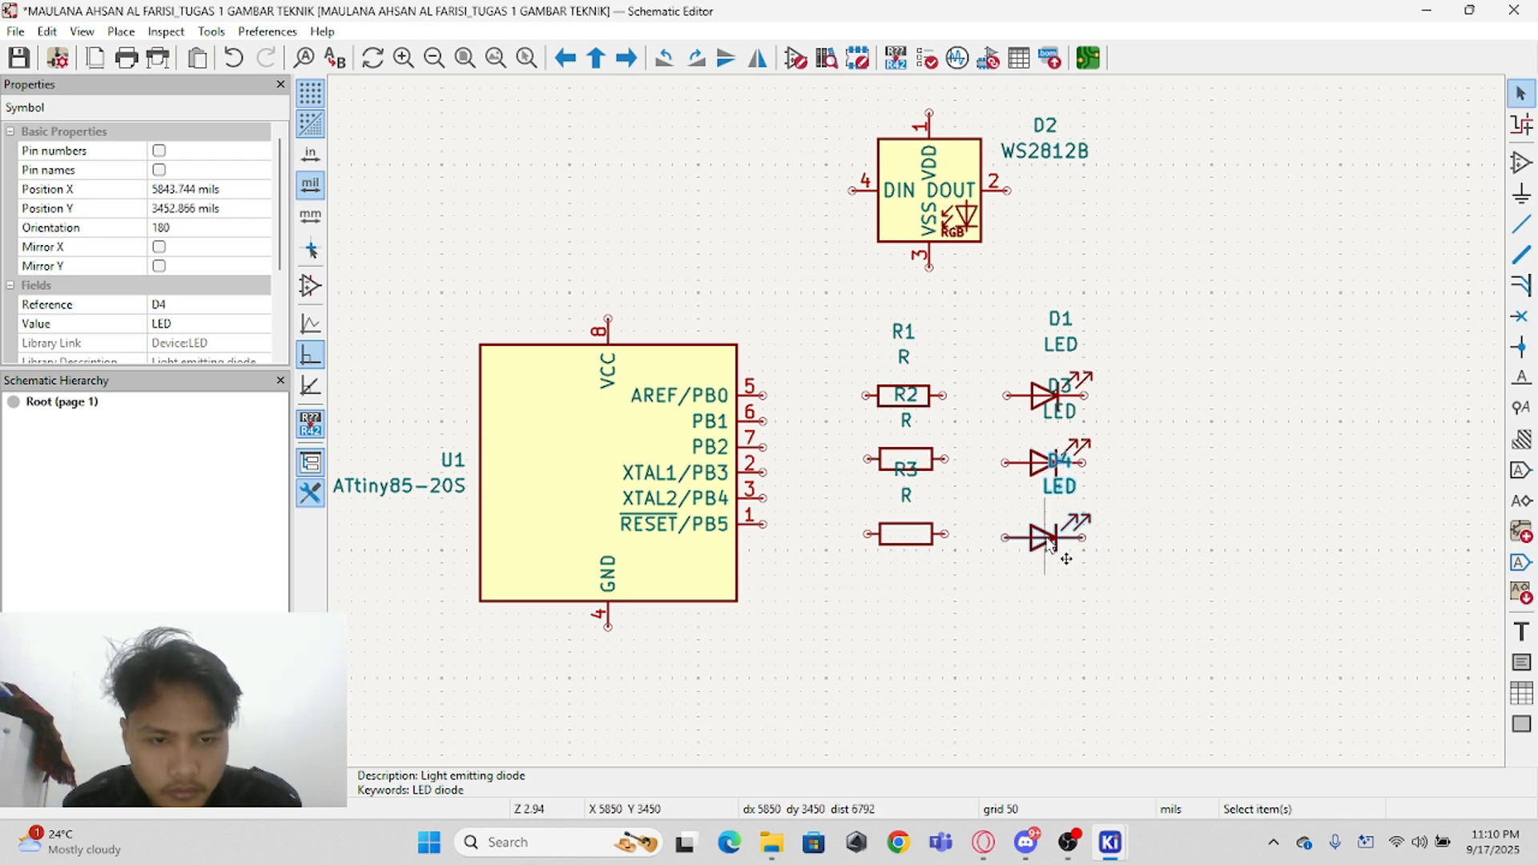
{"action": "double_click", "coordinate": [1054, 565]}
{"action": "left_click", "coordinate": [741, 577]}
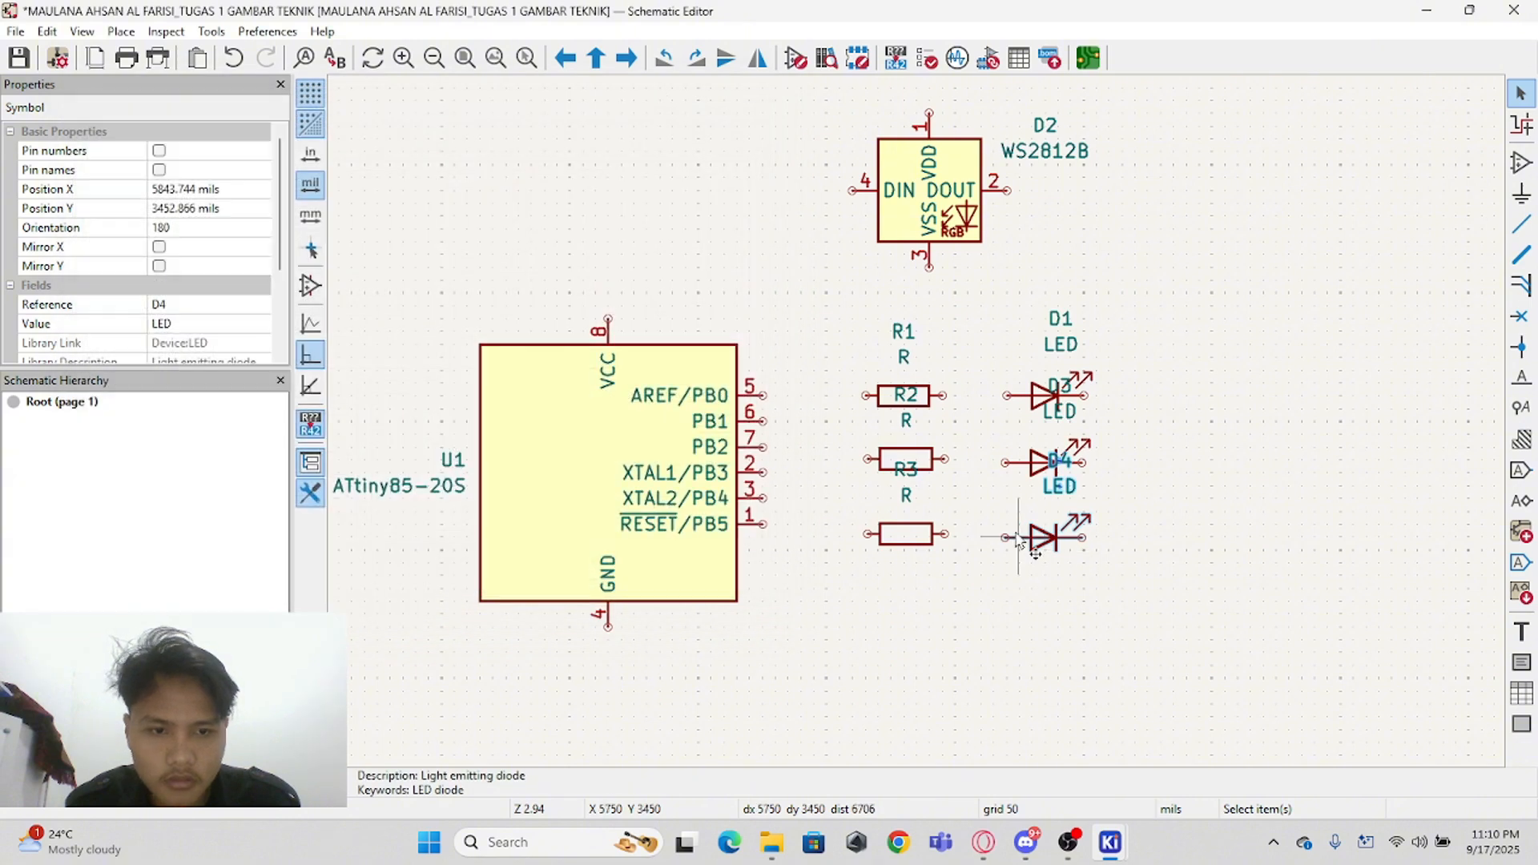
Step: Spread the three LEDs evenly in a vertical column, moving D1 up slightly and D3 and D4 further down
{"action": "left_click_drag", "start_coordinate": [1014, 544], "coordinate": [1014, 580]}
{"action": "left_click", "coordinate": [1041, 471]}
{"action": "left_click_drag", "start_coordinate": [1040, 471], "coordinate": [1041, 493]}
{"action": "left_click_drag", "start_coordinate": [1046, 395], "coordinate": [1046, 382]}
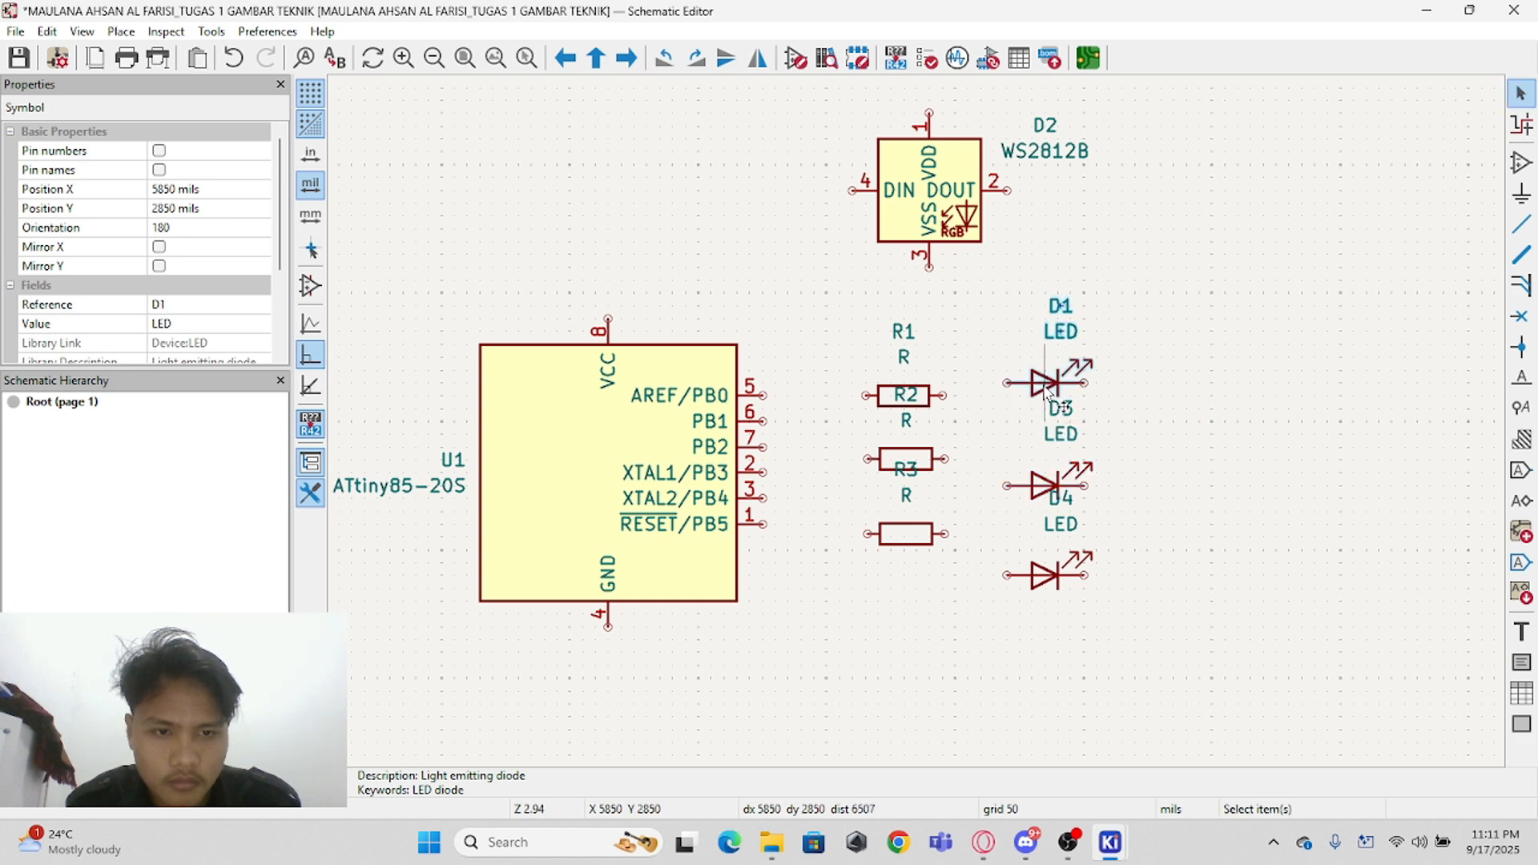
{"action": "left_click", "coordinate": [1062, 522]}
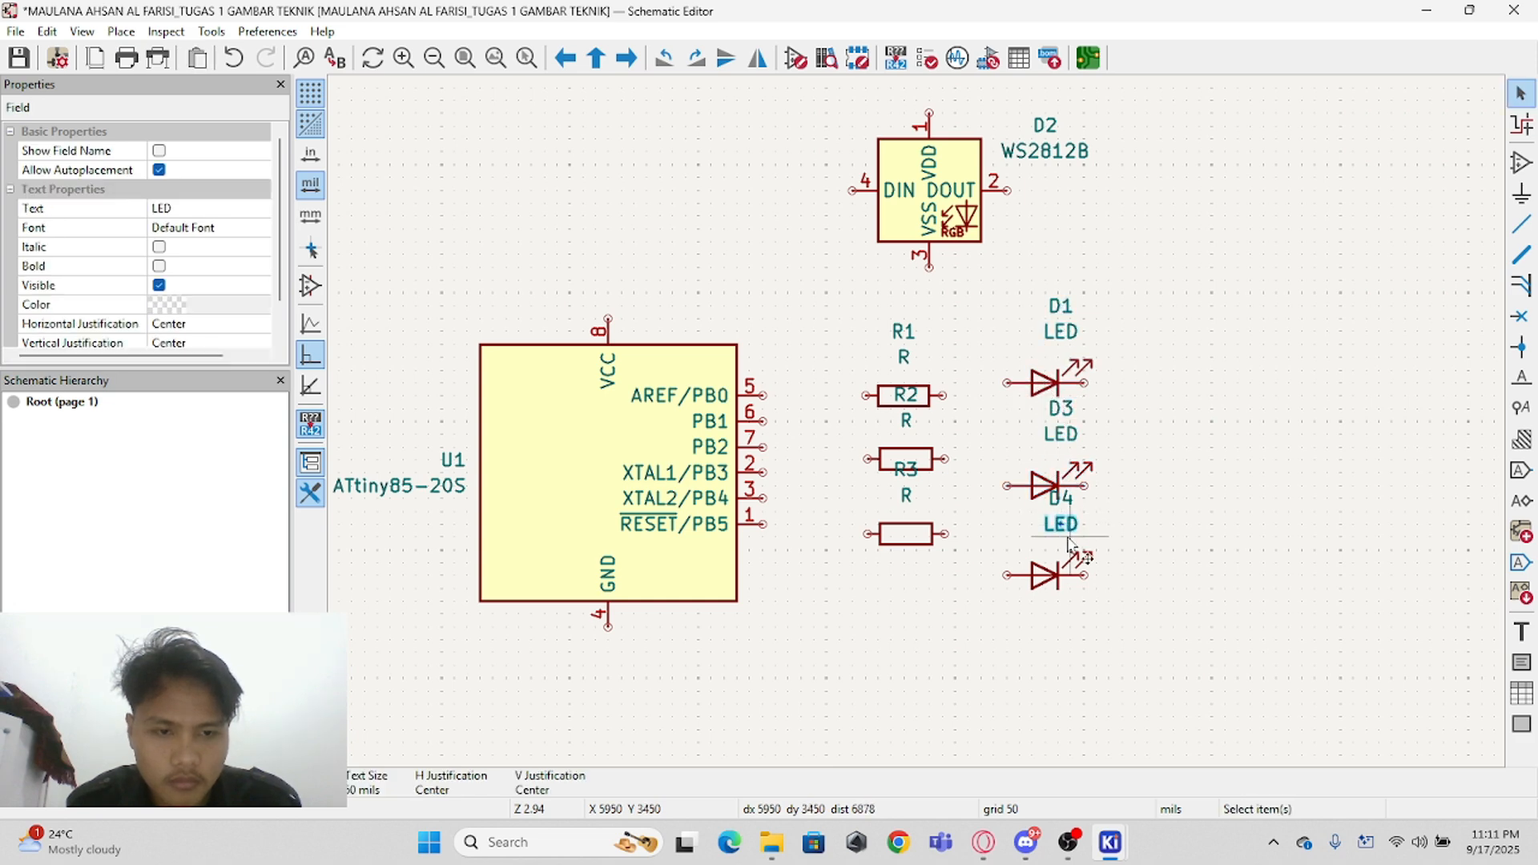
{"action": "left_click", "coordinate": [1050, 585]}
{"action": "left_click_drag", "start_coordinate": [1049, 585], "coordinate": [1051, 598]}
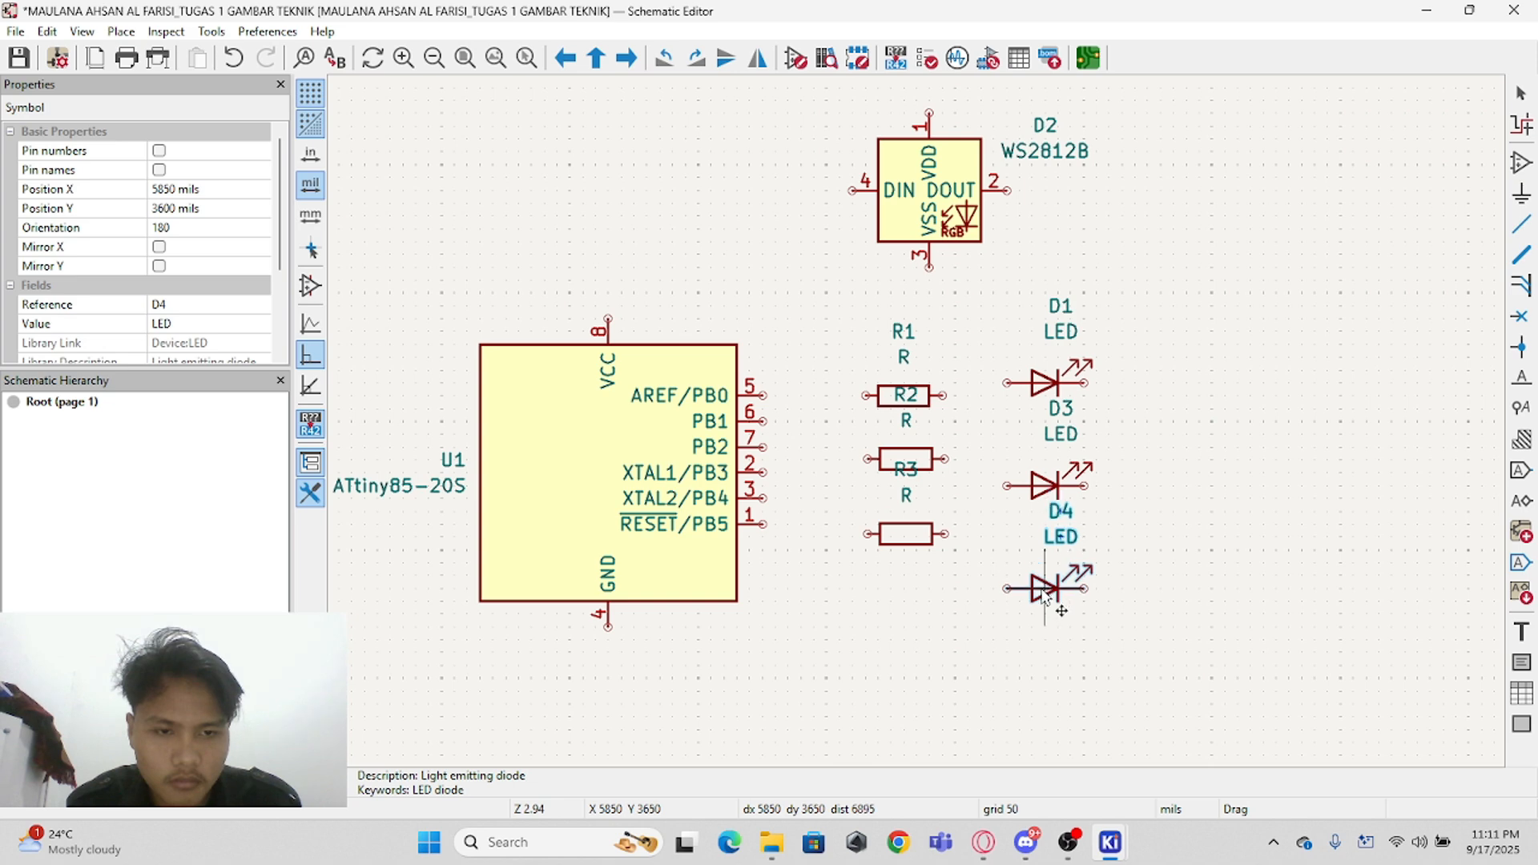
Step: Move resistors R3, R2 and R1 vertically so they are level with LEDs D4, D3 and D1 respectively
{"action": "left_click", "coordinate": [921, 537]}
{"action": "left_click_drag", "start_coordinate": [925, 570], "coordinate": [936, 625]}
{"action": "left_click_drag", "start_coordinate": [917, 468], "coordinate": [917, 495]}
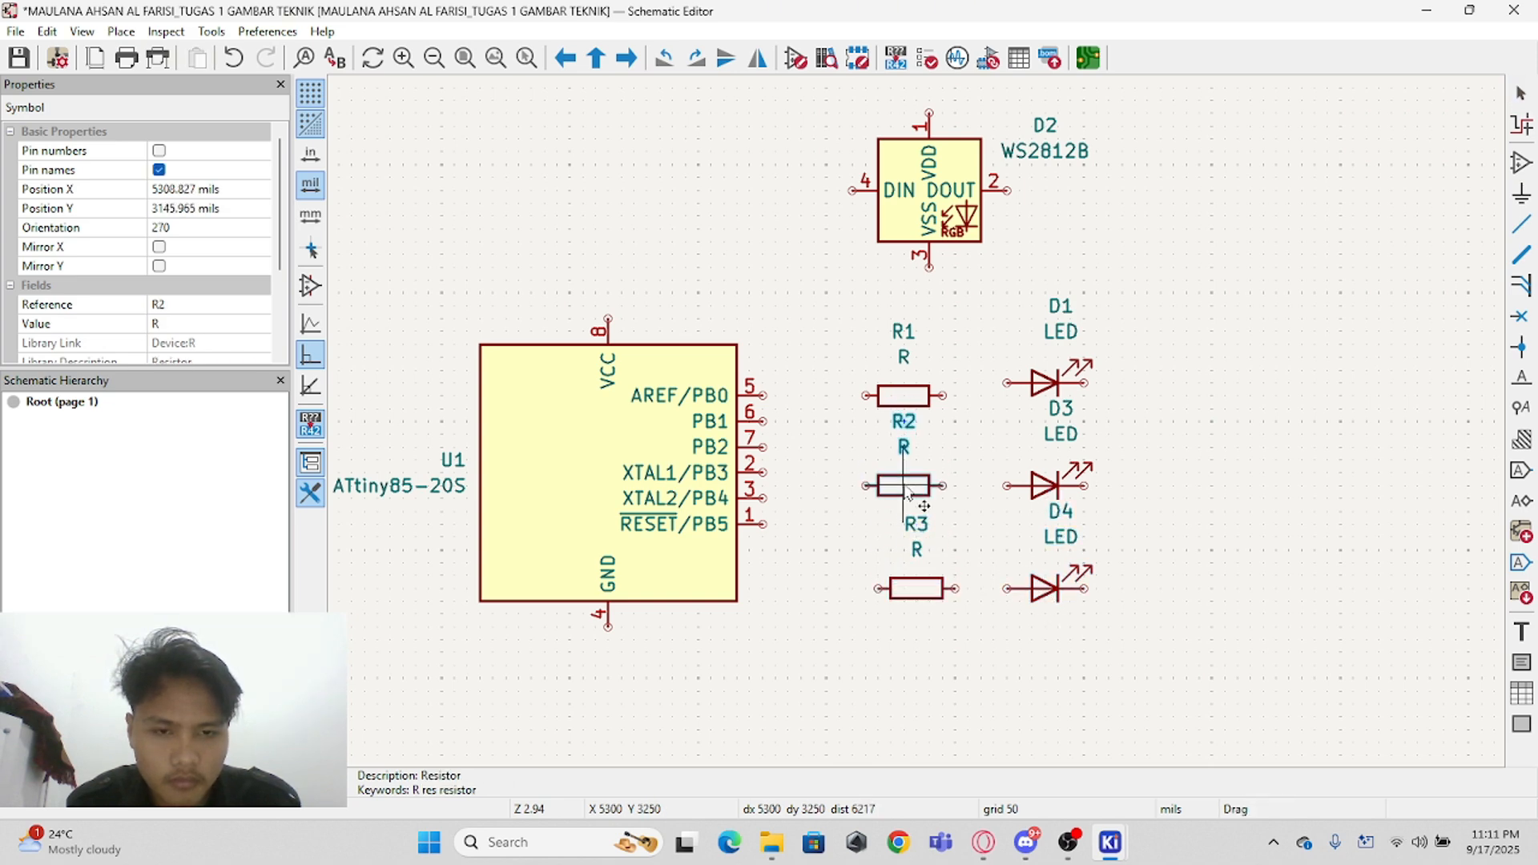
{"action": "left_click", "coordinate": [901, 405]}
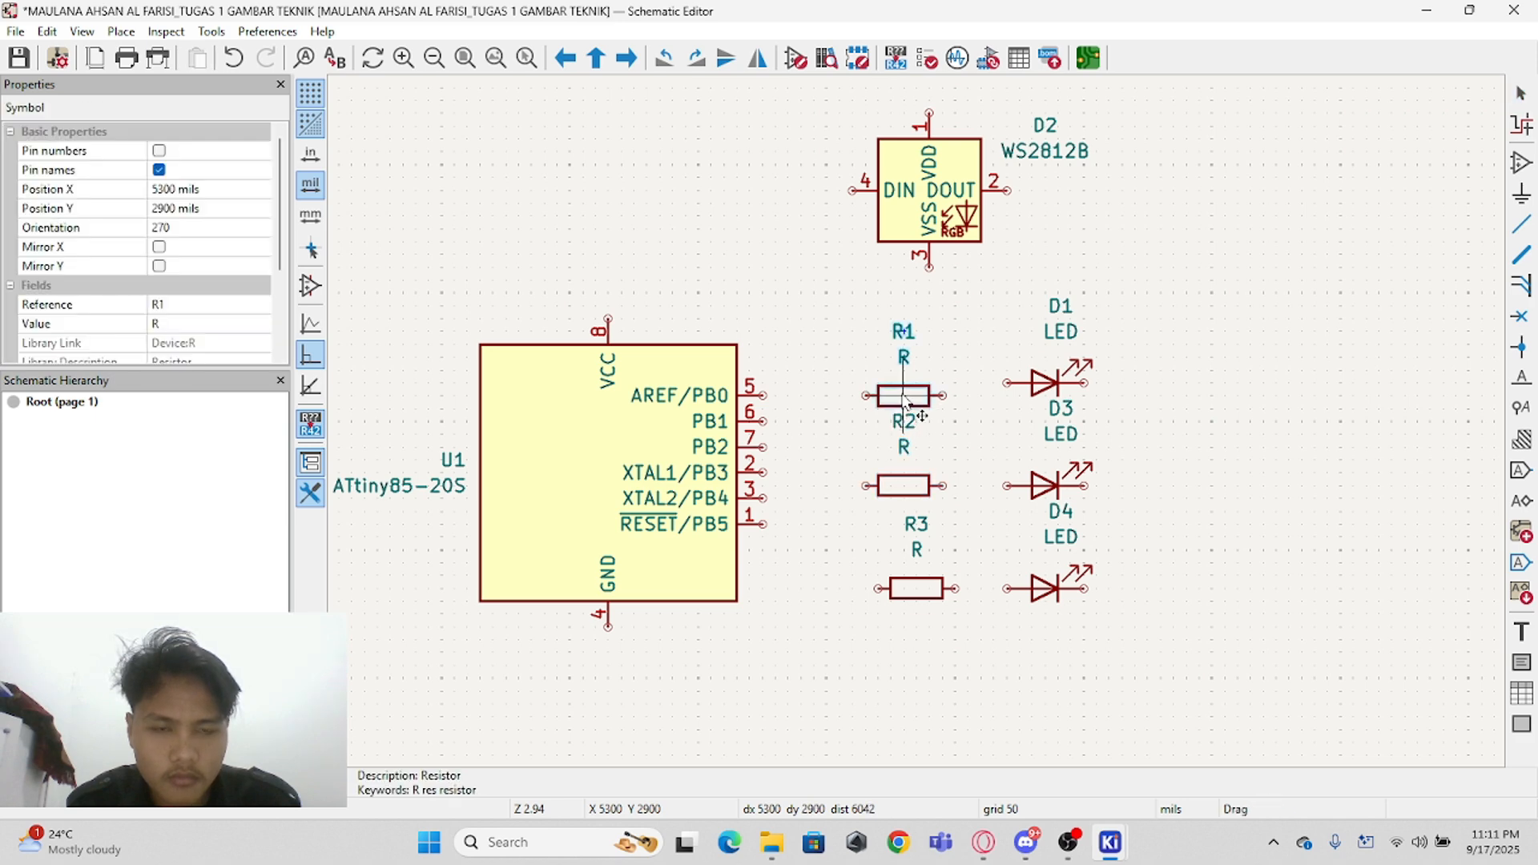
{"action": "left_click_drag", "start_coordinate": [901, 405], "coordinate": [901, 393]}
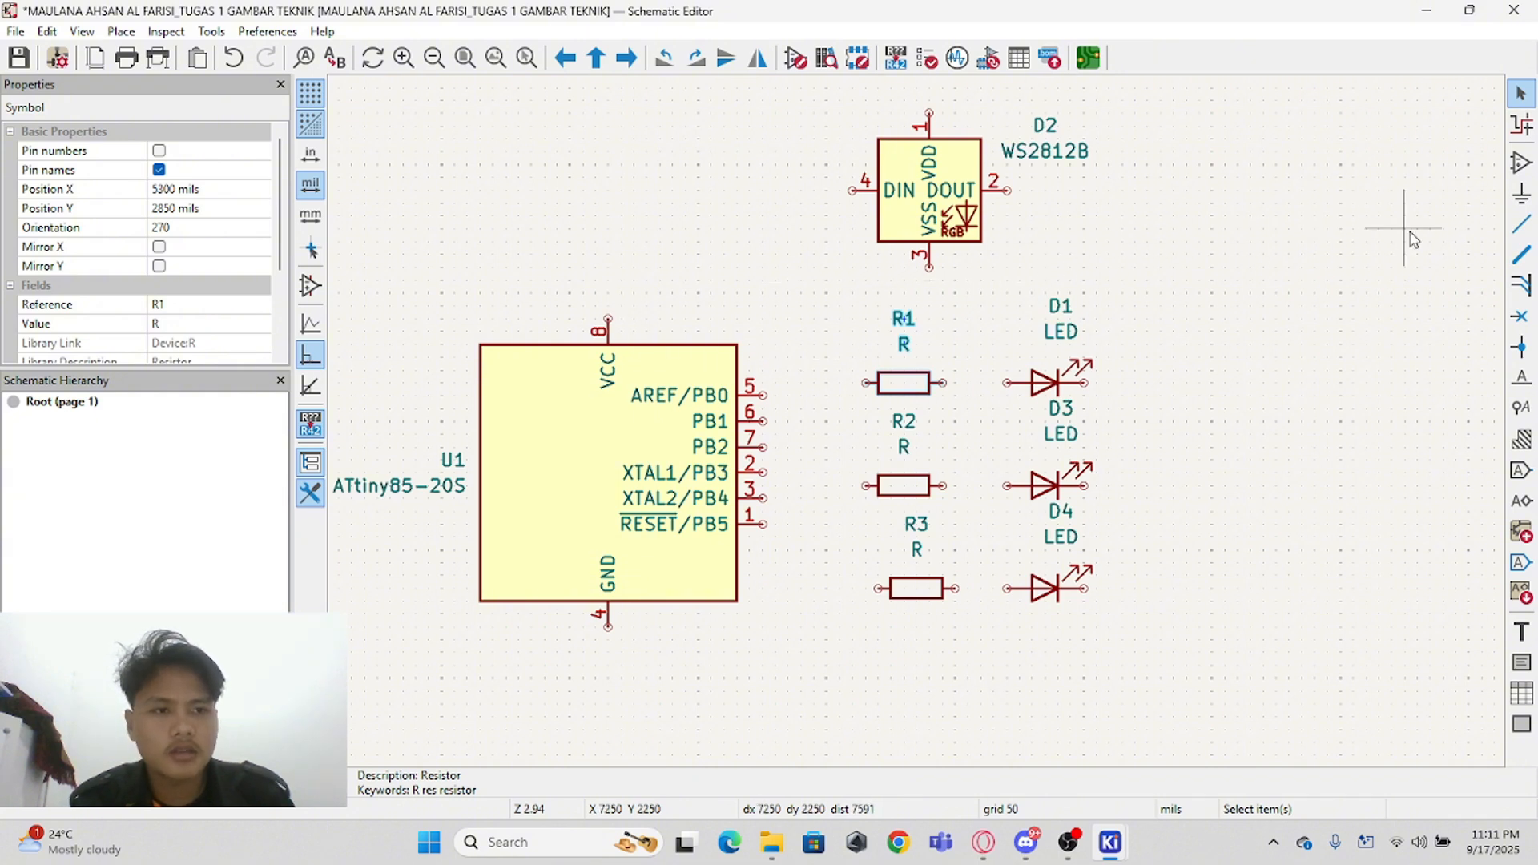
Step: Draw wires from R1 to the anode of D1 and from R2 to the anode of D3
{"action": "scroll", "coordinate": [739, 405], "scroll_direction": "down", "scroll_amount": 2}
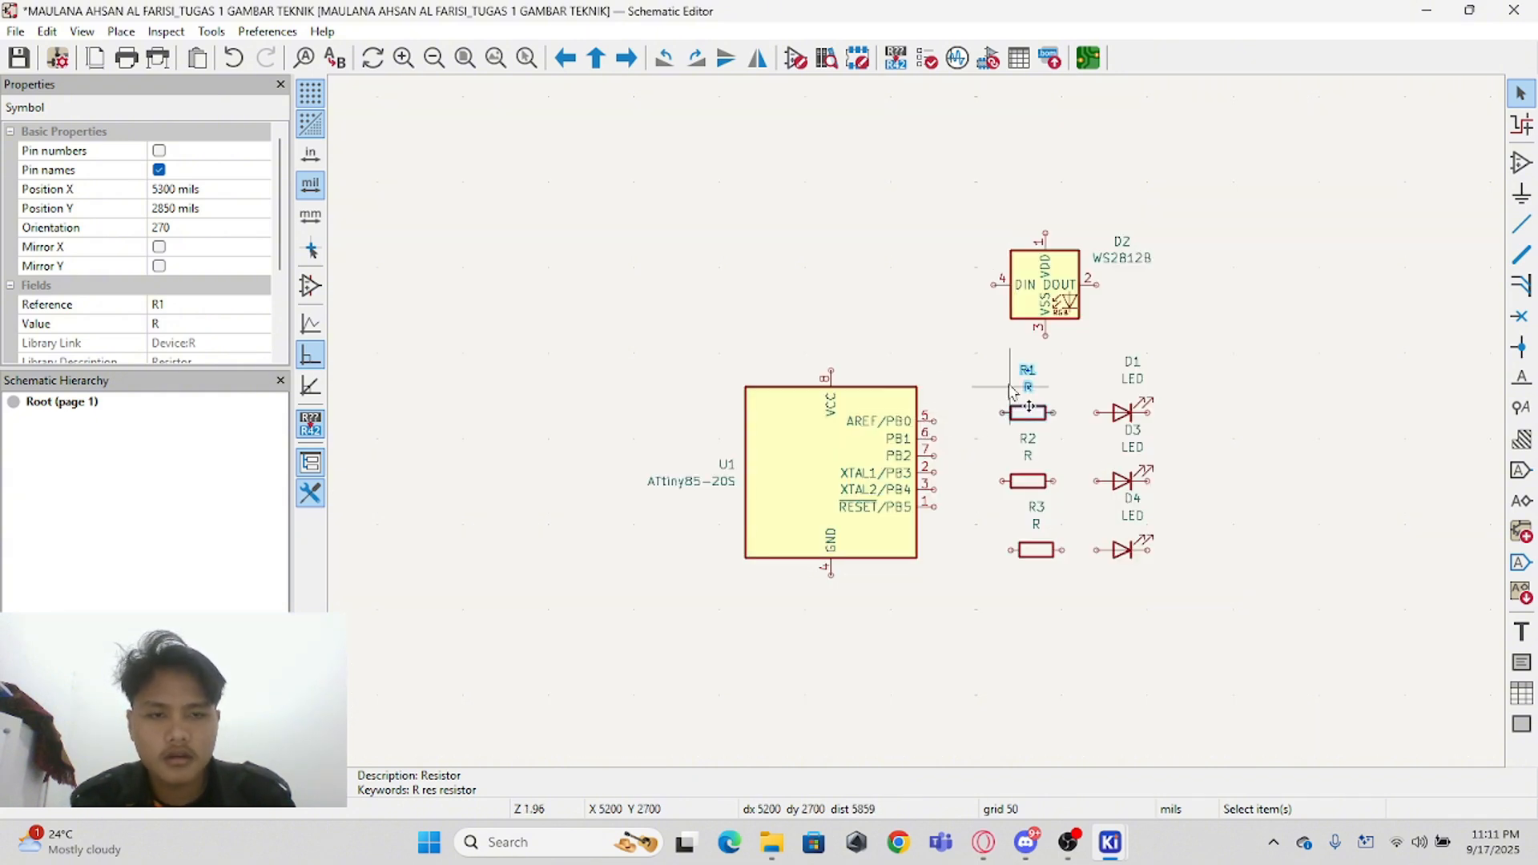
{"action": "scroll", "coordinate": [1224, 309], "scroll_direction": "up", "scroll_amount": 2}
{"action": "scroll", "coordinate": [879, 447], "scroll_direction": "down", "scroll_amount": 2}
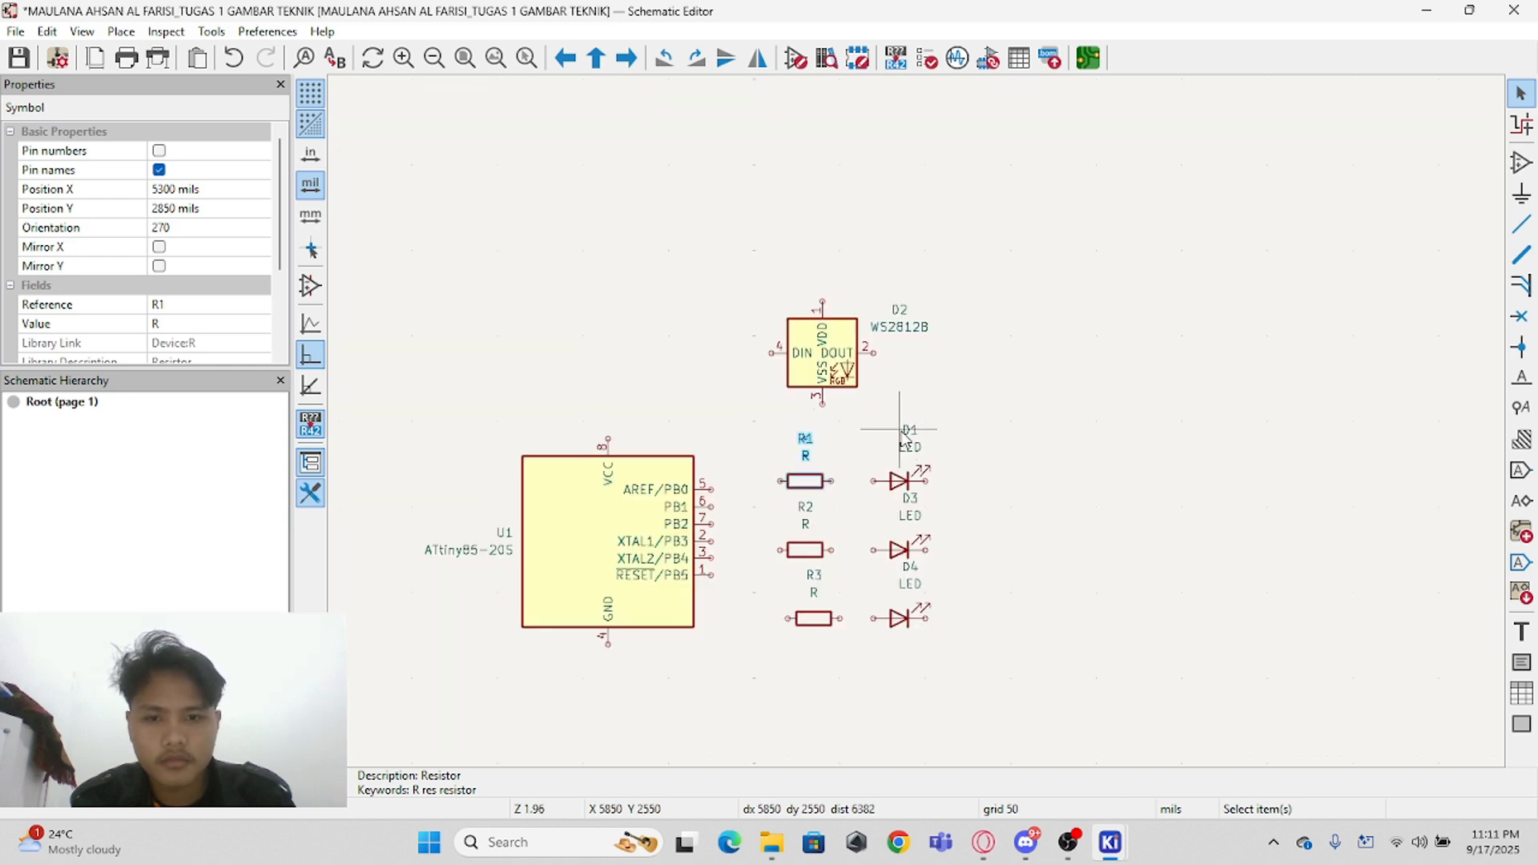
{"action": "left_click", "coordinate": [1522, 225]}
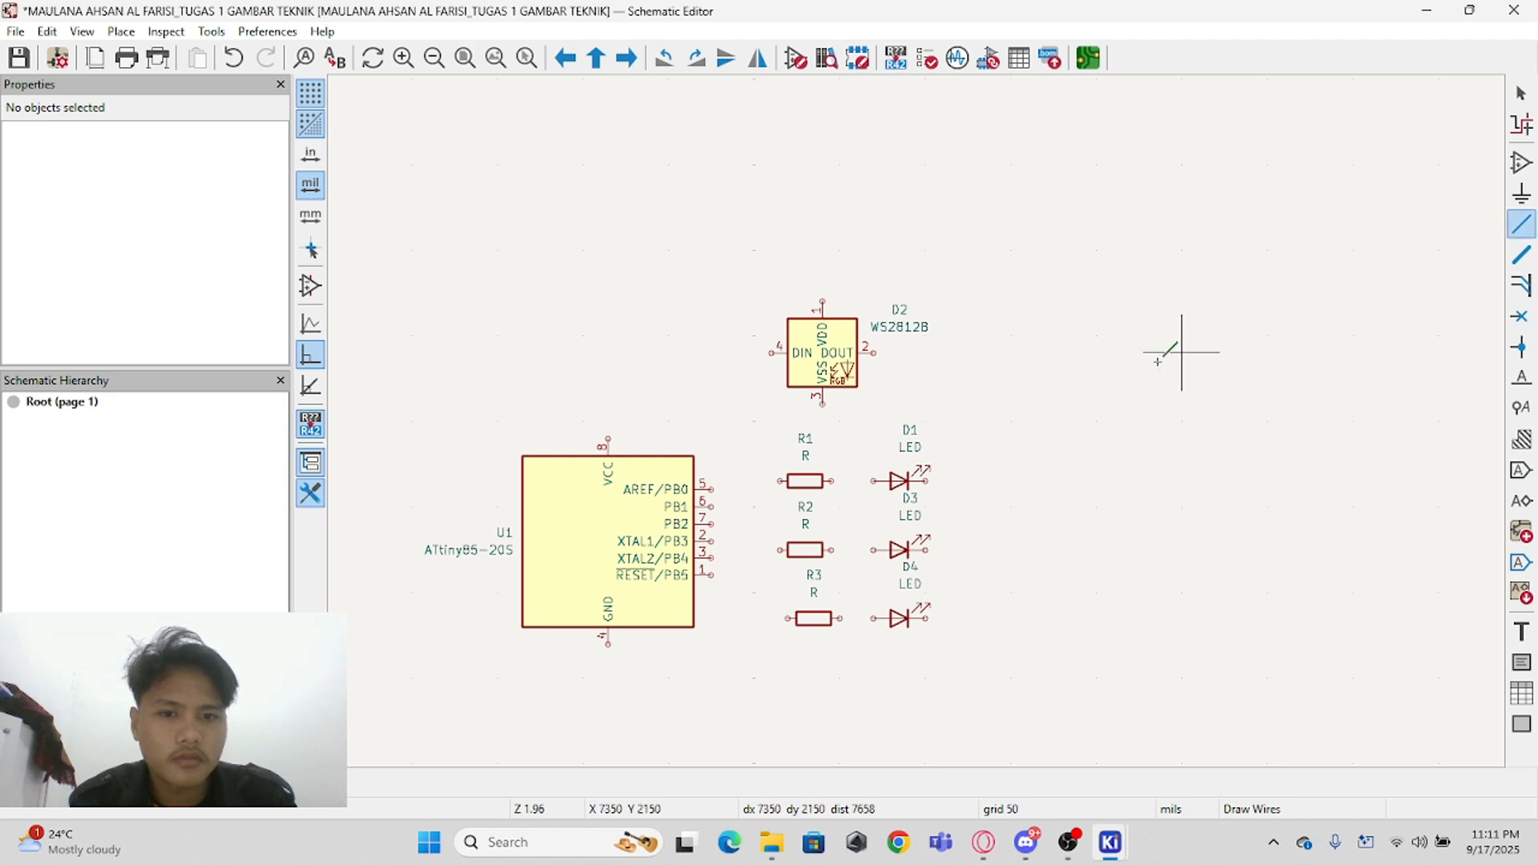
{"action": "scroll", "coordinate": [882, 481], "scroll_direction": "up", "scroll_amount": 2}
{"action": "scroll", "coordinate": [922, 411], "scroll_direction": "up", "scroll_amount": 2}
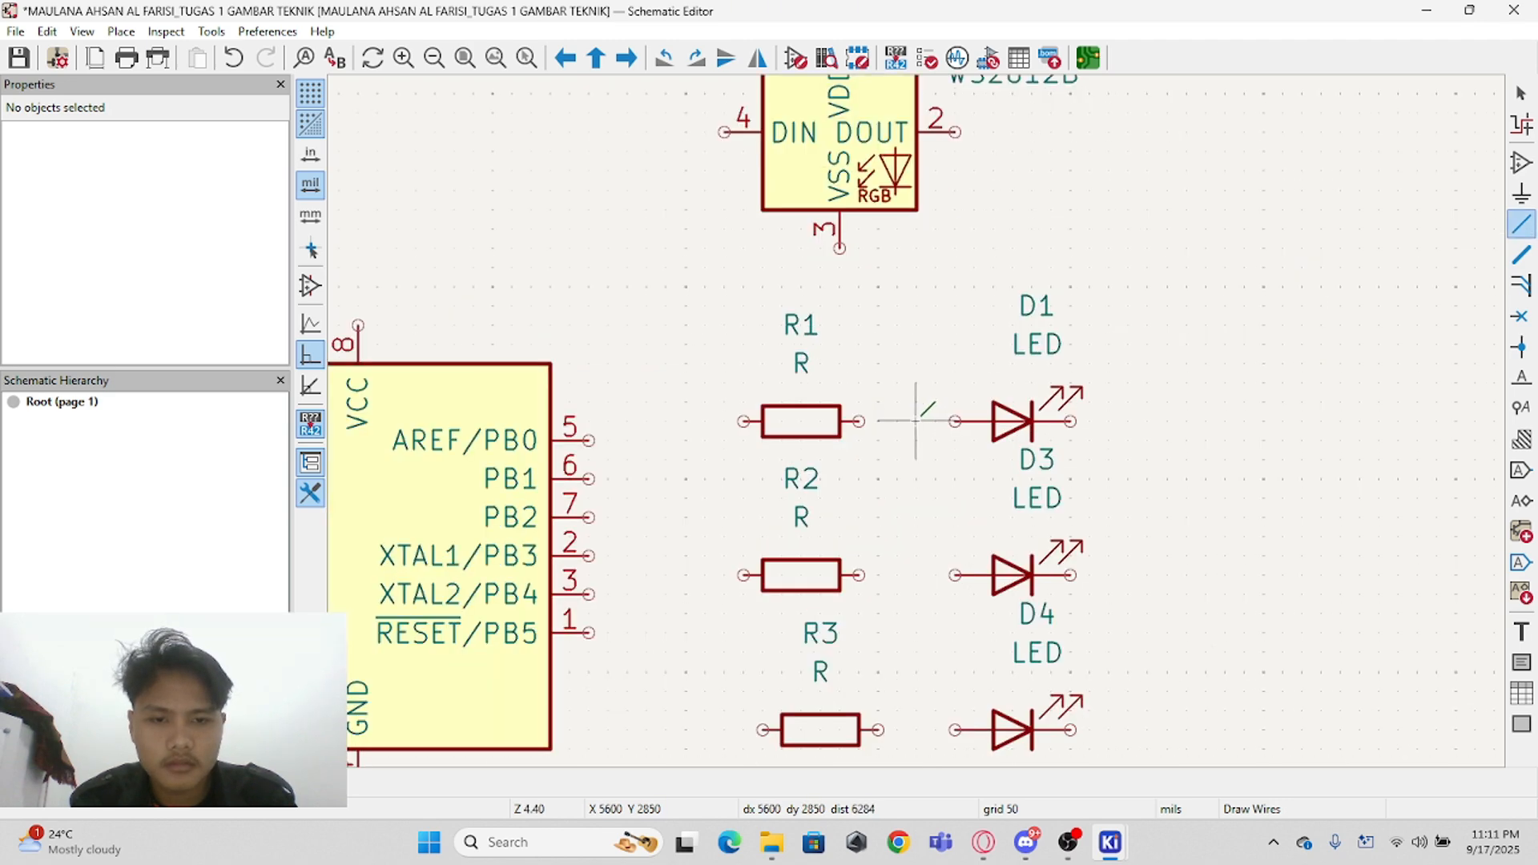
{"action": "left_click", "coordinate": [859, 420]}
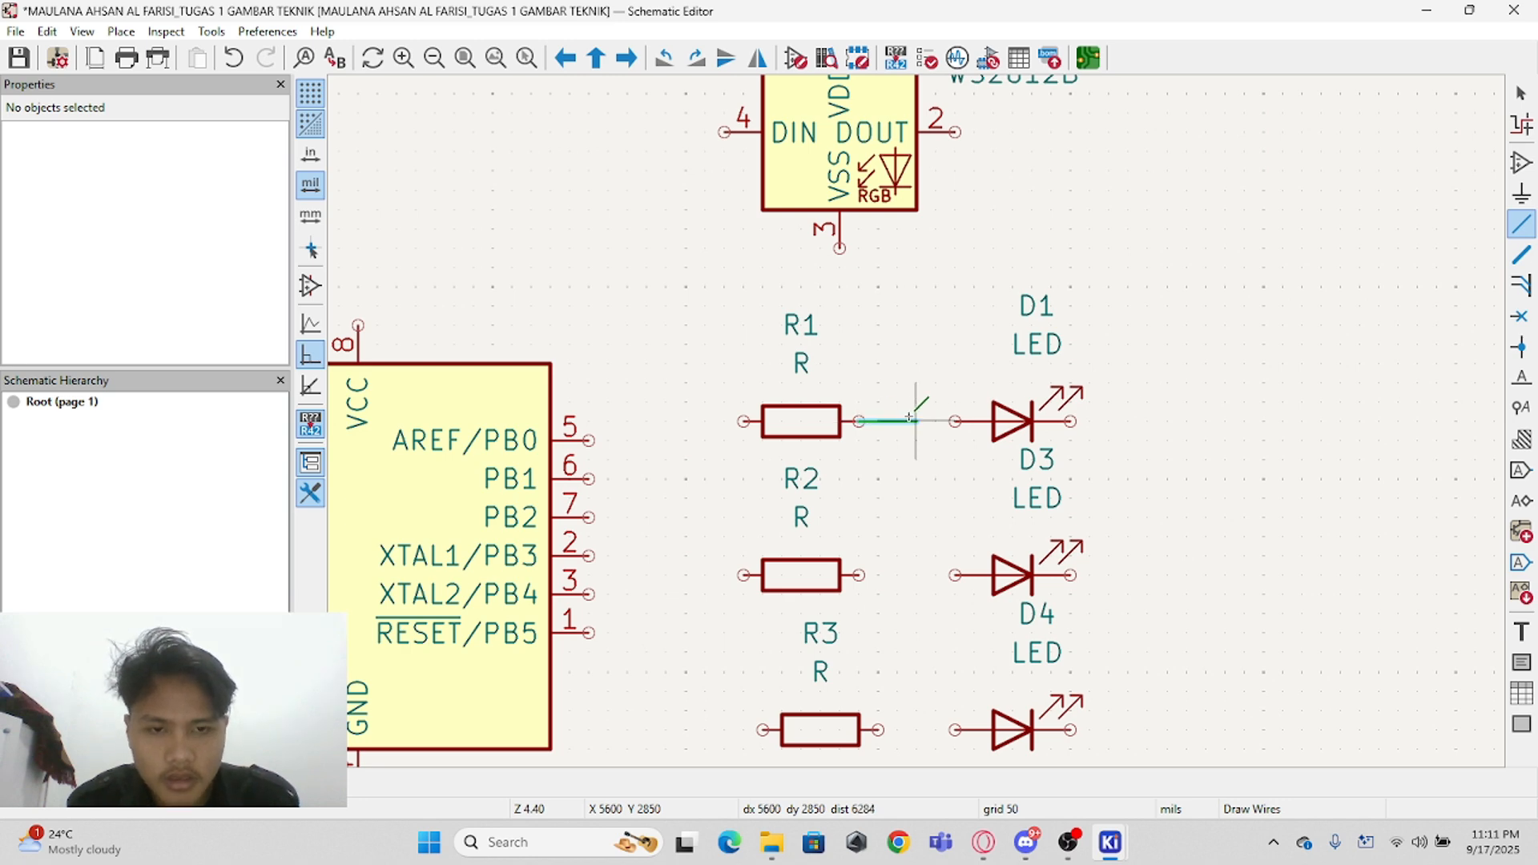
{"action": "left_click", "coordinate": [956, 419]}
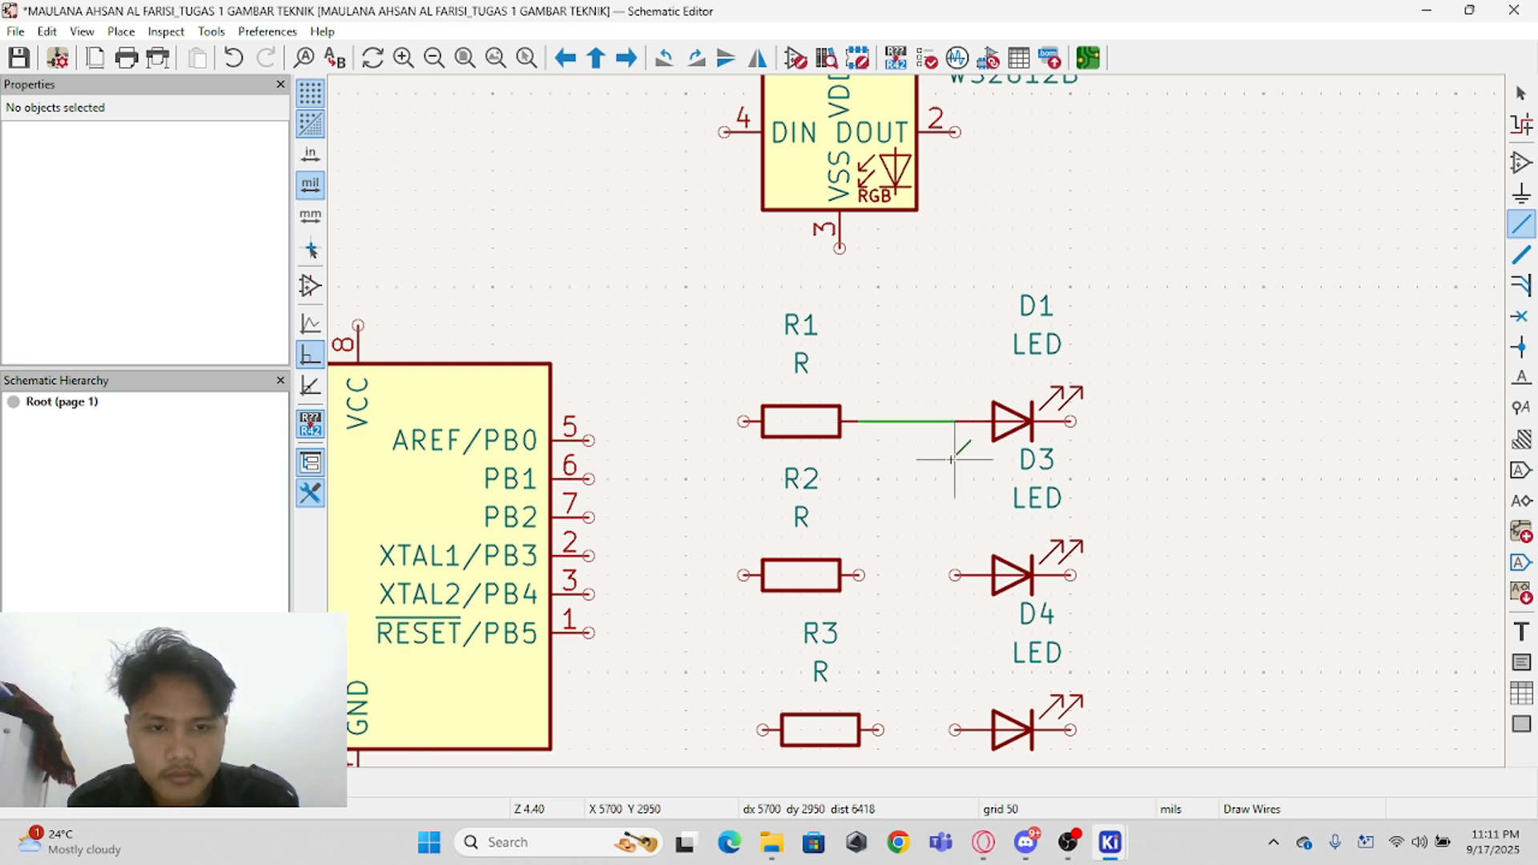
{"action": "left_click", "coordinate": [859, 575]}
{"action": "left_click", "coordinate": [956, 575]}
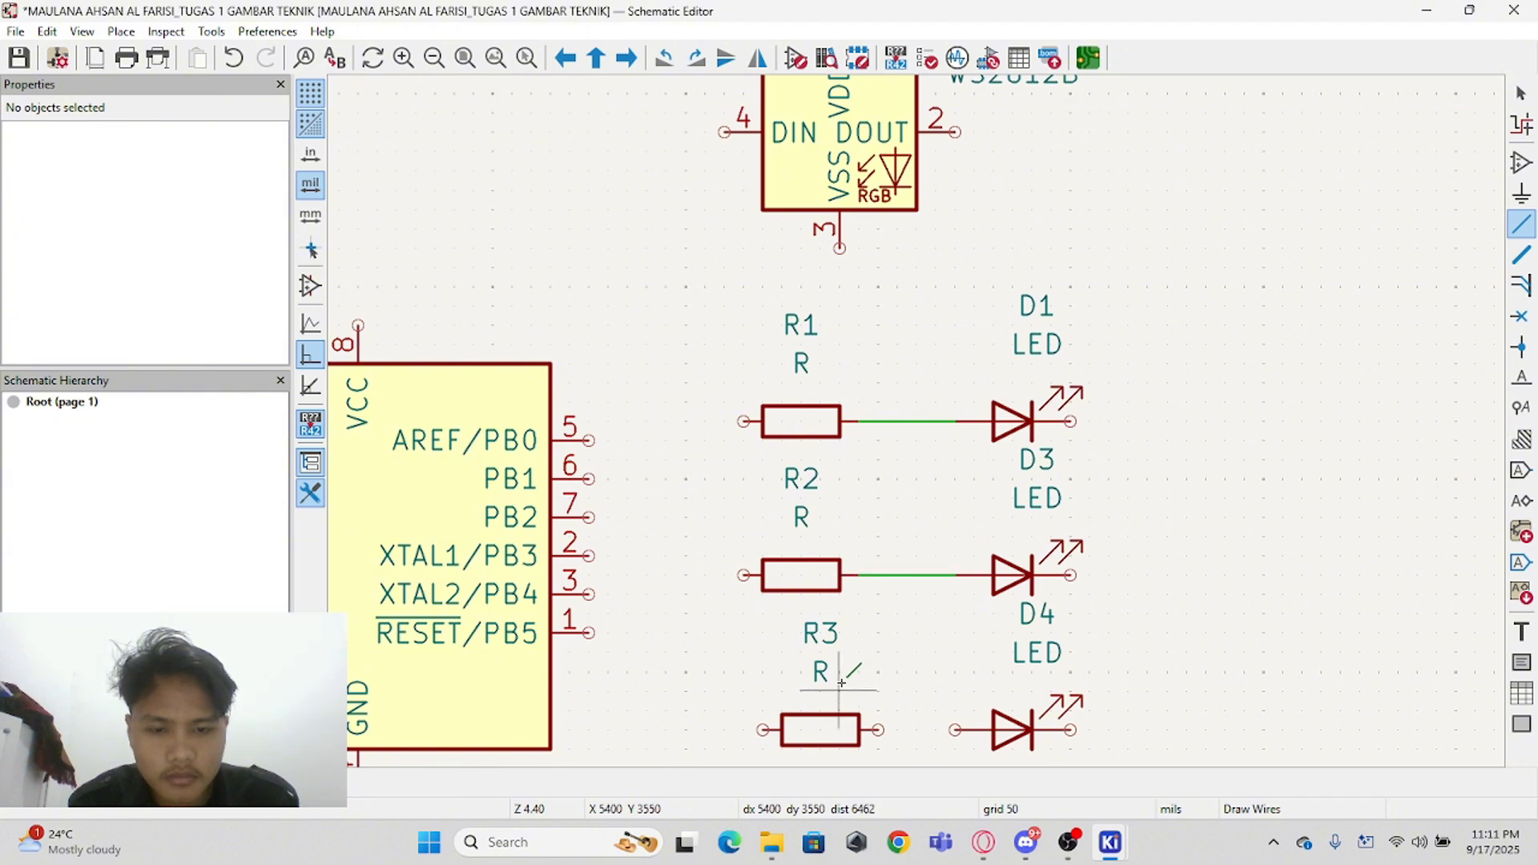
Step: Align R3 directly under R2, wire it to the anode of D4 and leave the wire tool
{"action": "left_click_drag", "start_coordinate": [752, 690], "coordinate": [866, 735]}
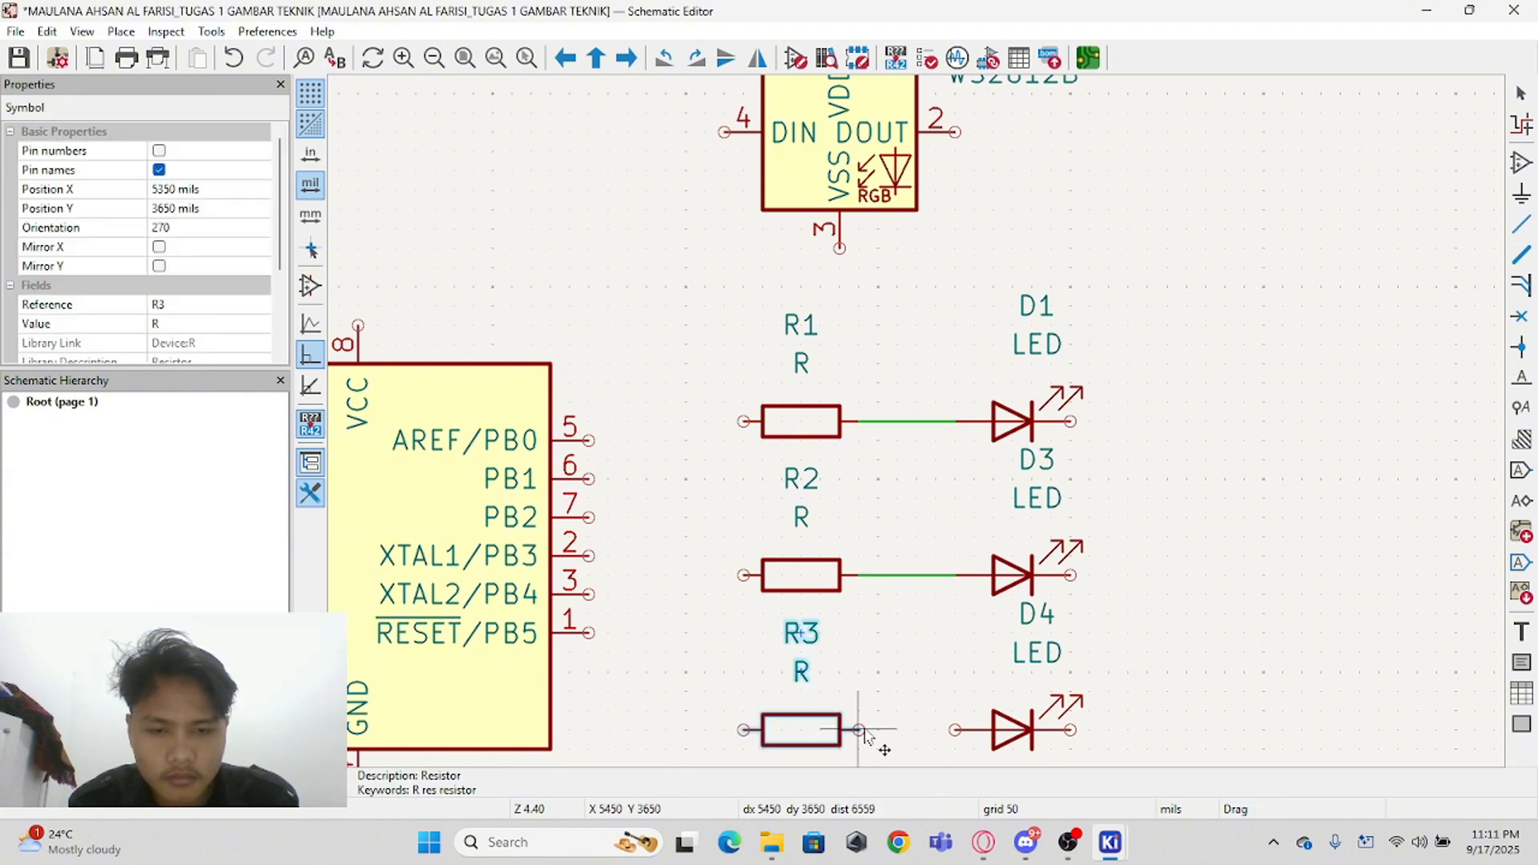
{"action": "key", "text": "w"}
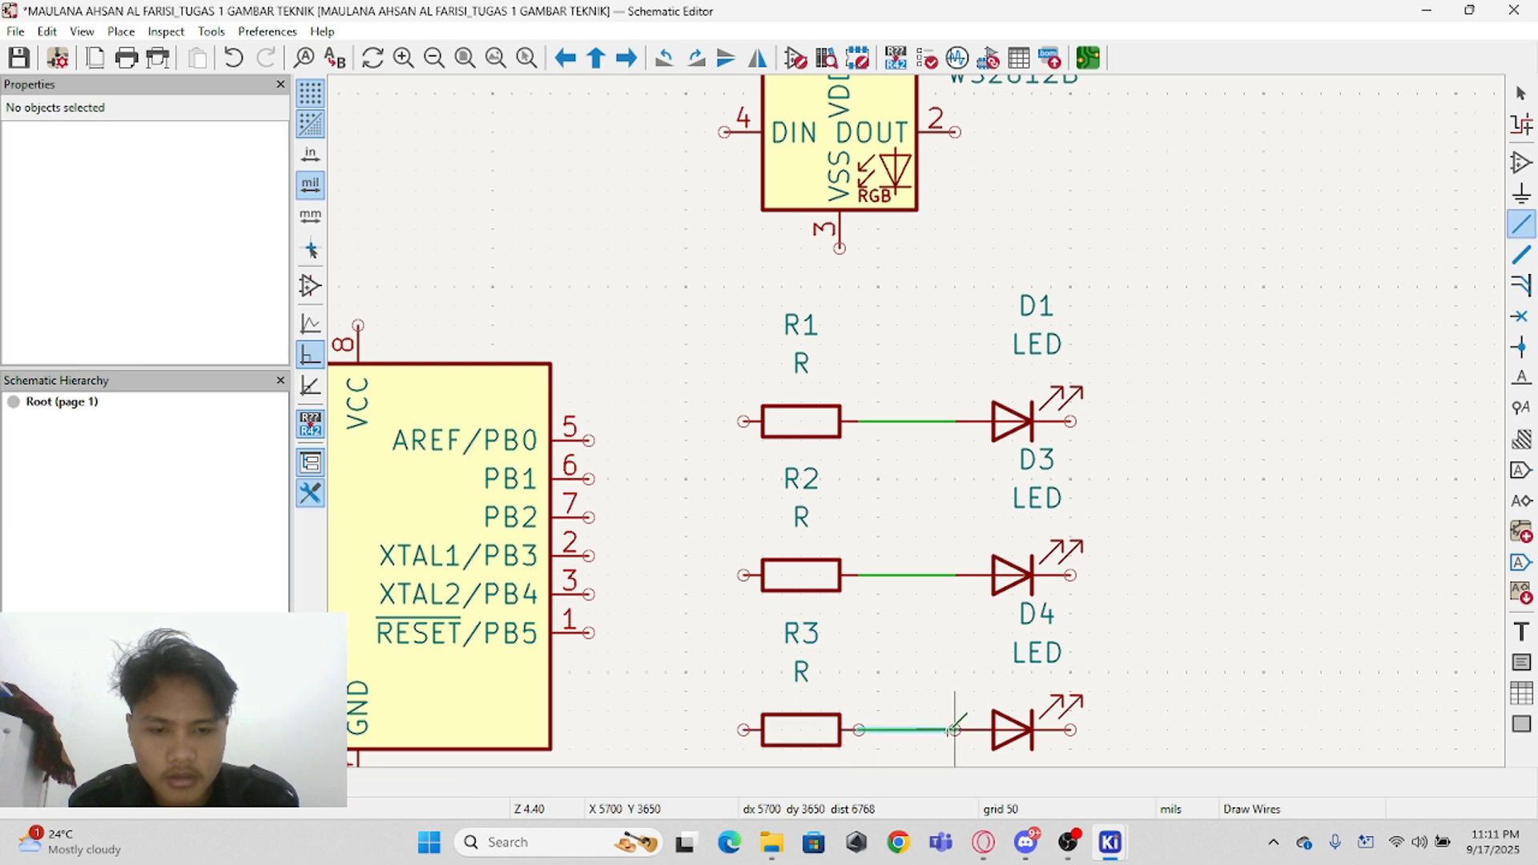
{"action": "left_click", "coordinate": [955, 729]}
{"action": "scroll", "coordinate": [886, 422], "scroll_direction": "down", "scroll_amount": 2}
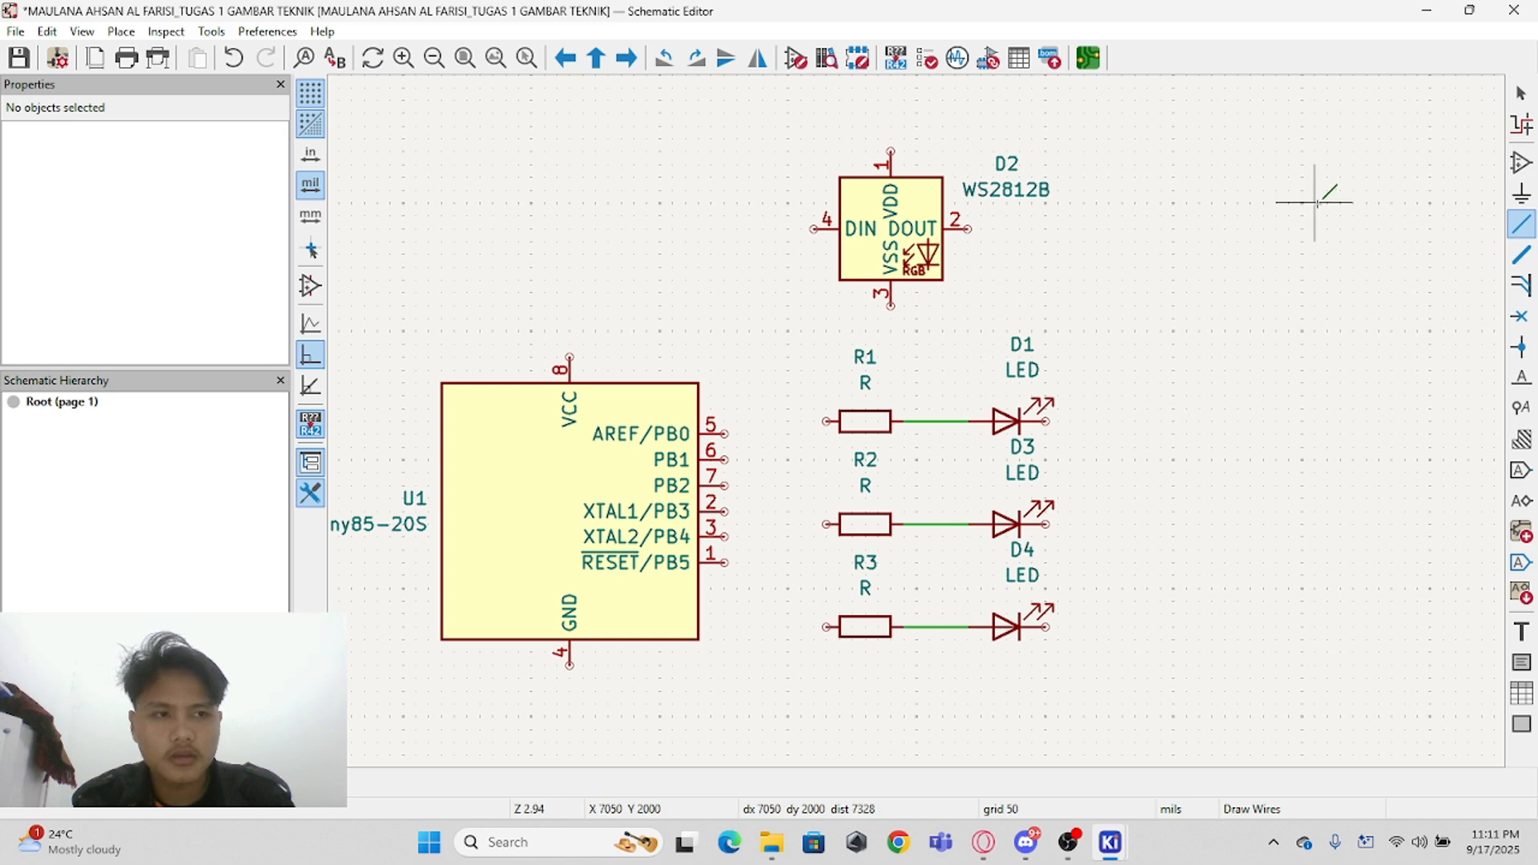
{"action": "left_click", "coordinate": [1521, 95]}
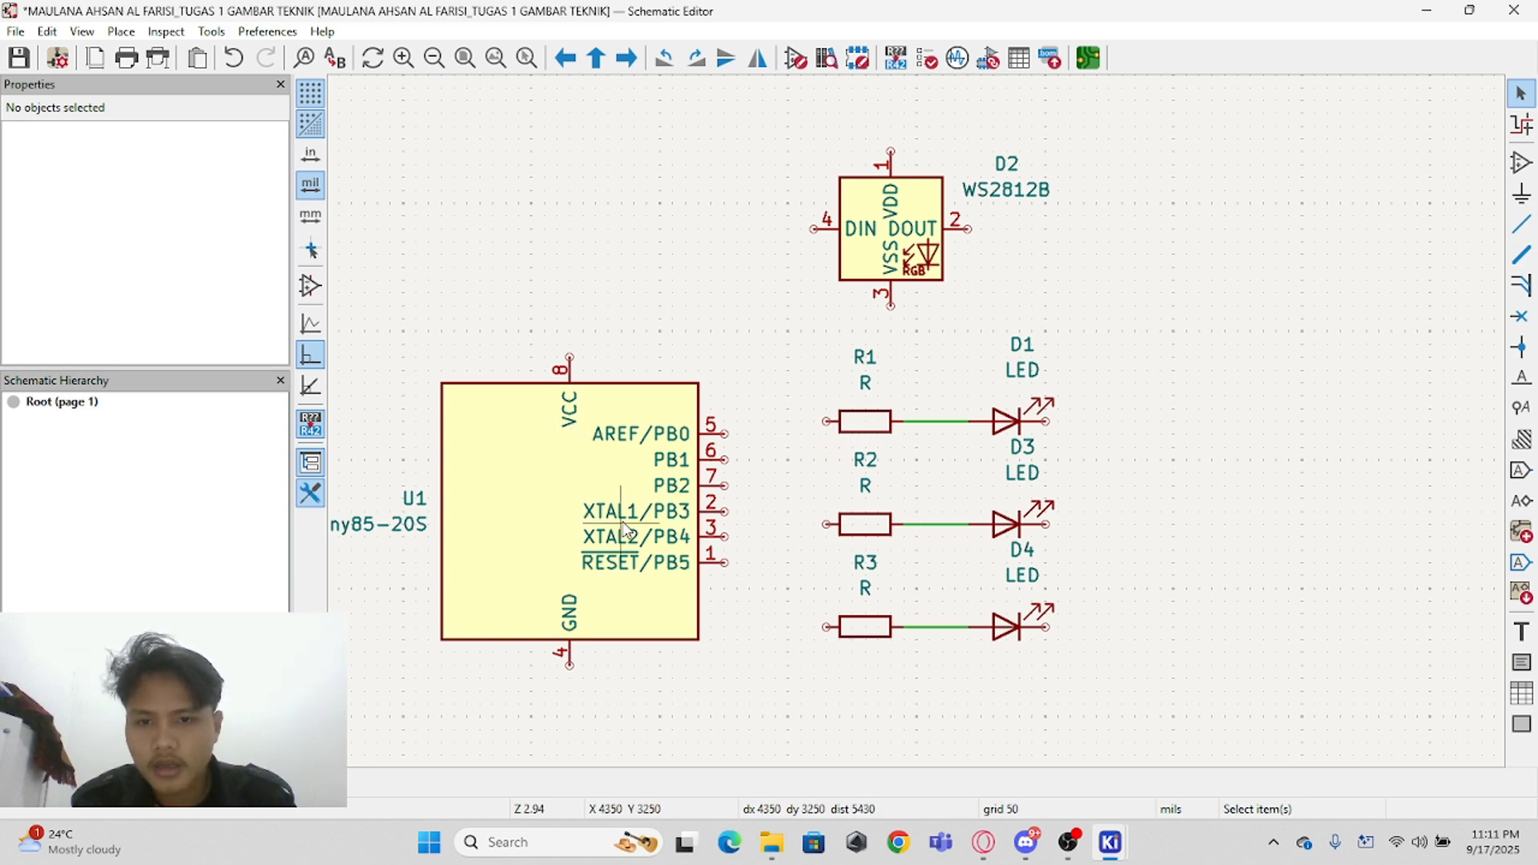
Step: Open the ATtiny85 datasheet from its symbol and examine the PDIP/SOIC pinout under Pin Configurations
{"action": "left_click", "coordinate": [578, 490]}
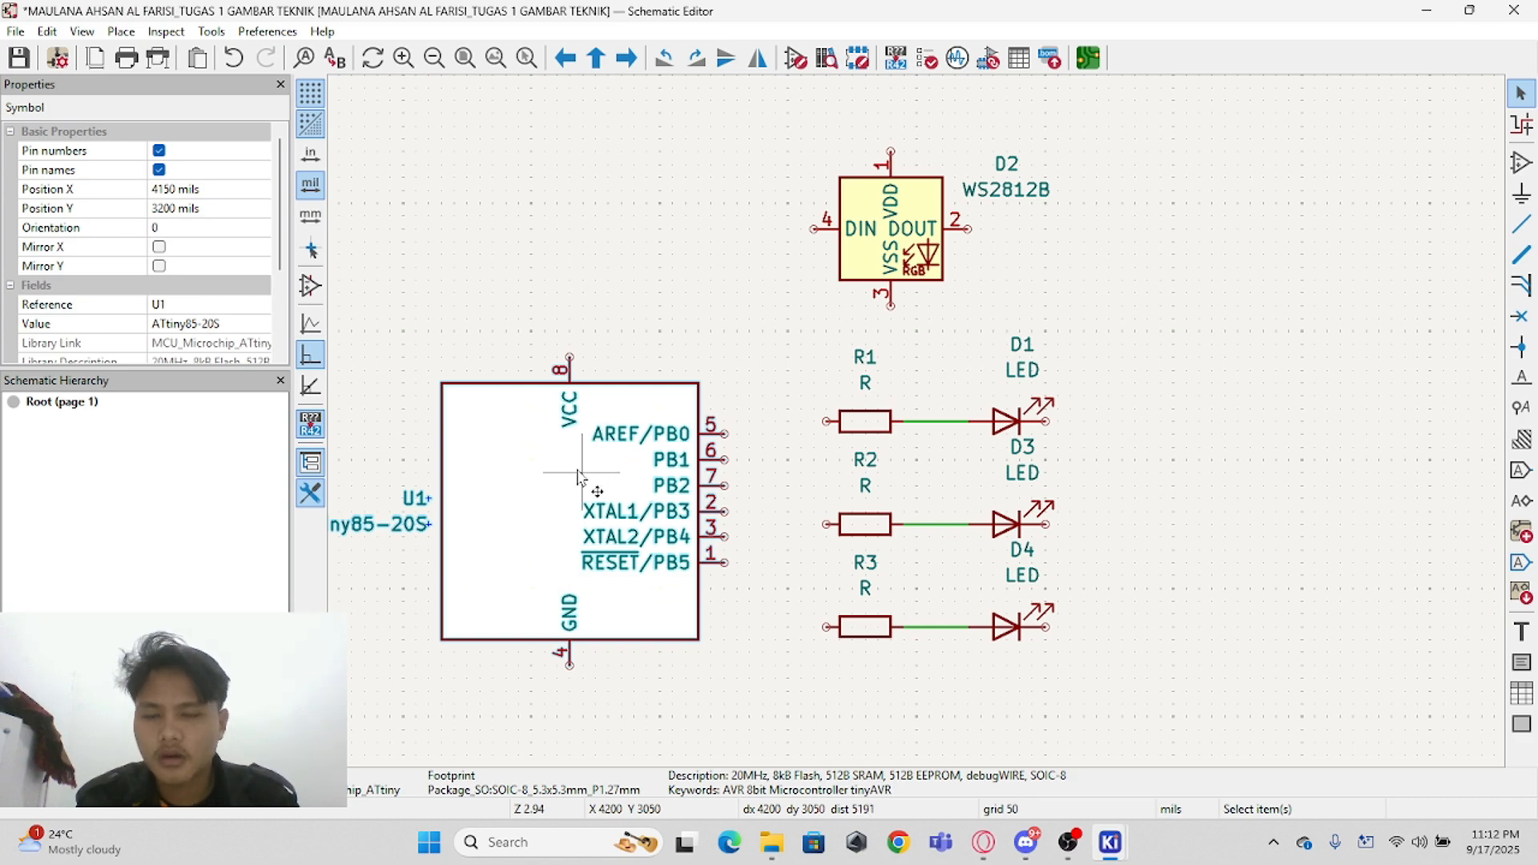
{"action": "key", "text": "d"}
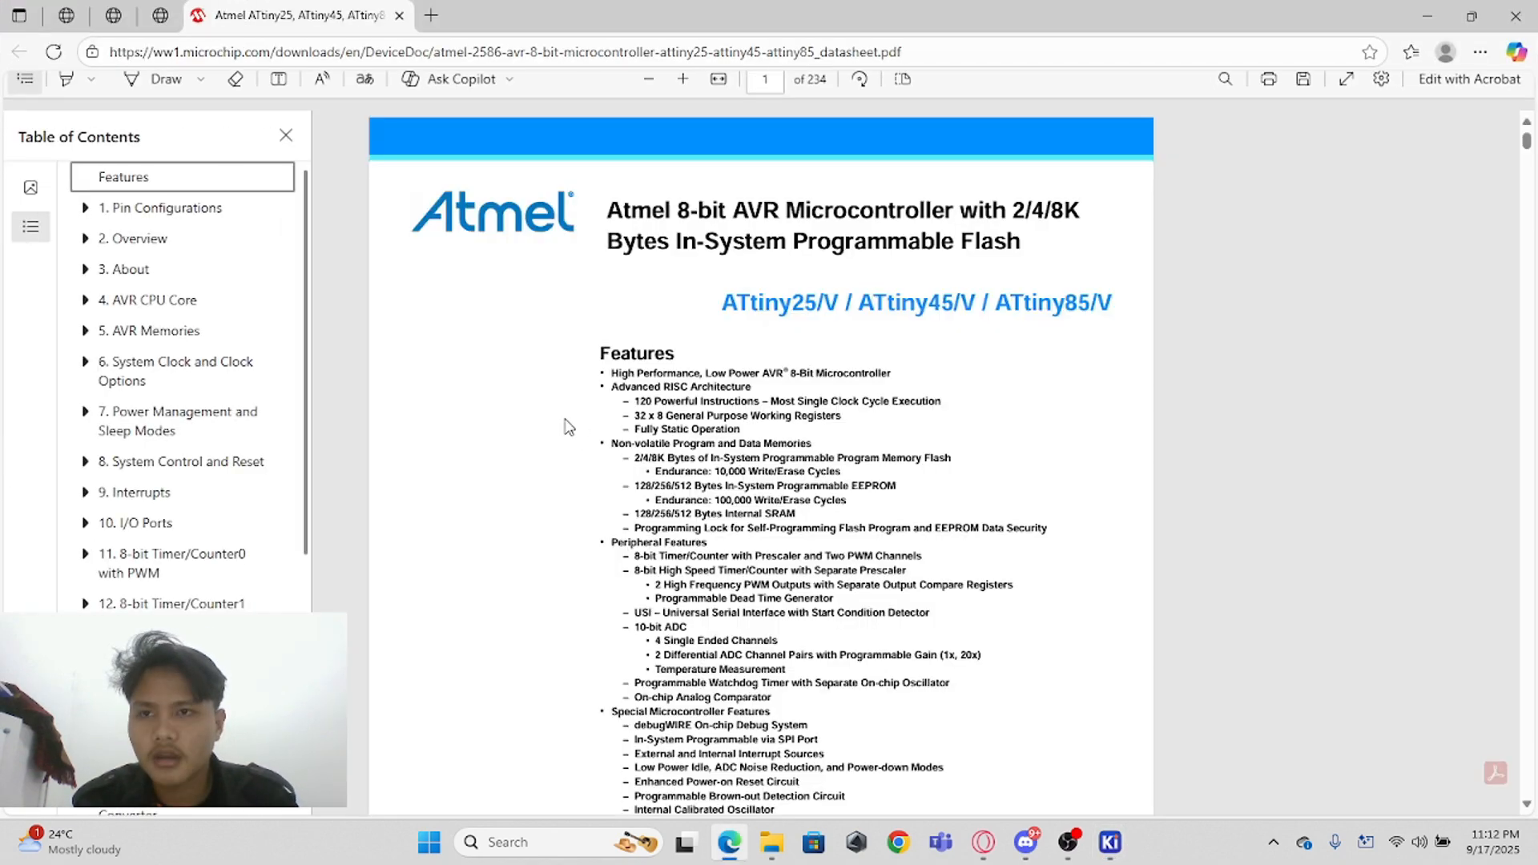
{"action": "scroll", "coordinate": [824, 365], "scroll_direction": "down", "scroll_amount": 3}
{"action": "scroll", "coordinate": [675, 341], "scroll_direction": "up", "scroll_amount": 3}
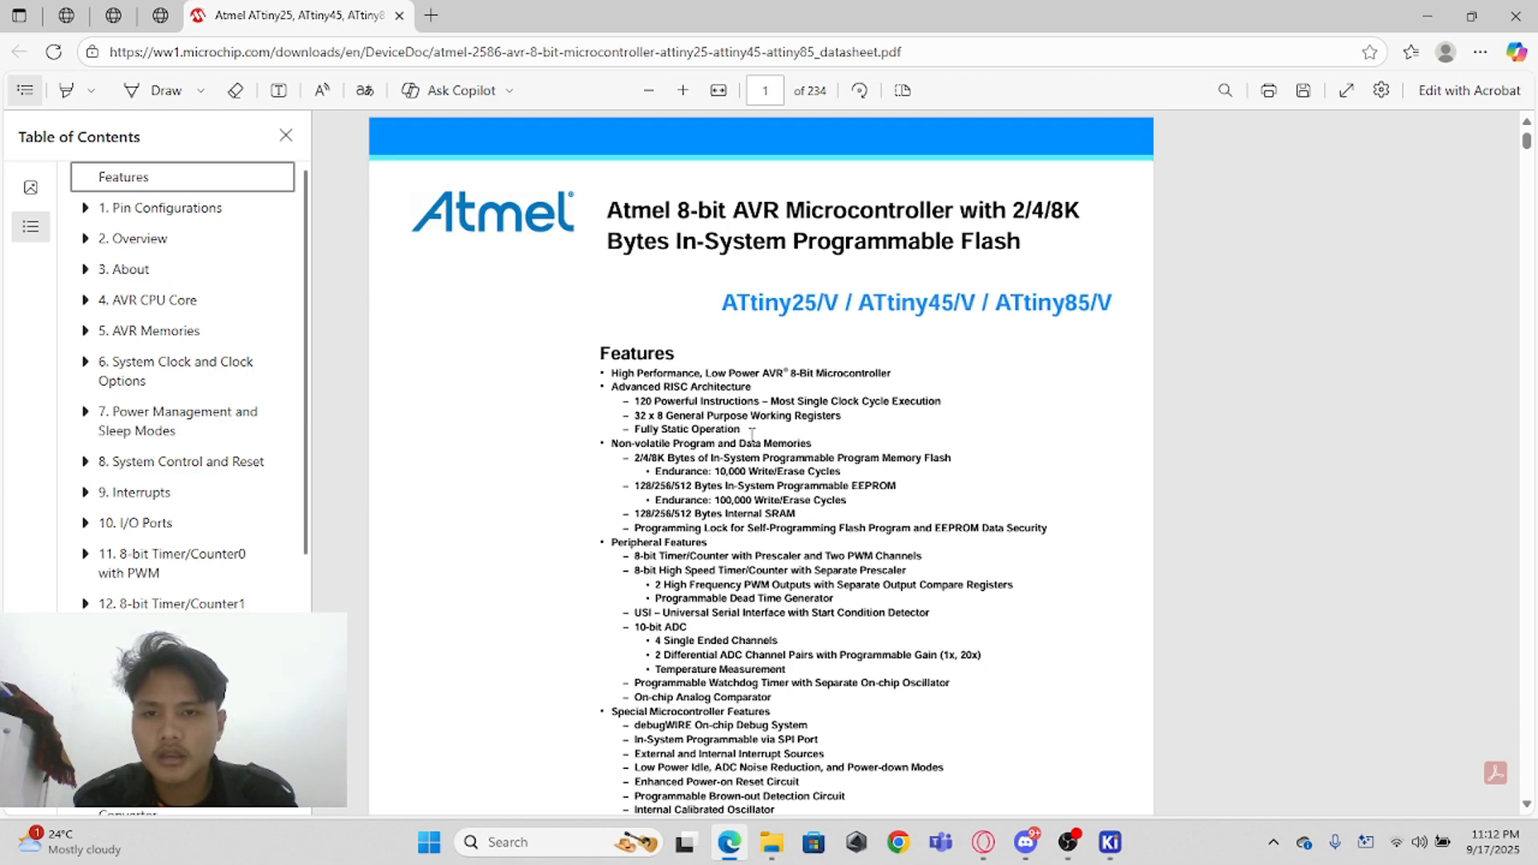
{"action": "scroll", "coordinate": [752, 435], "scroll_direction": "down", "scroll_amount": 10}
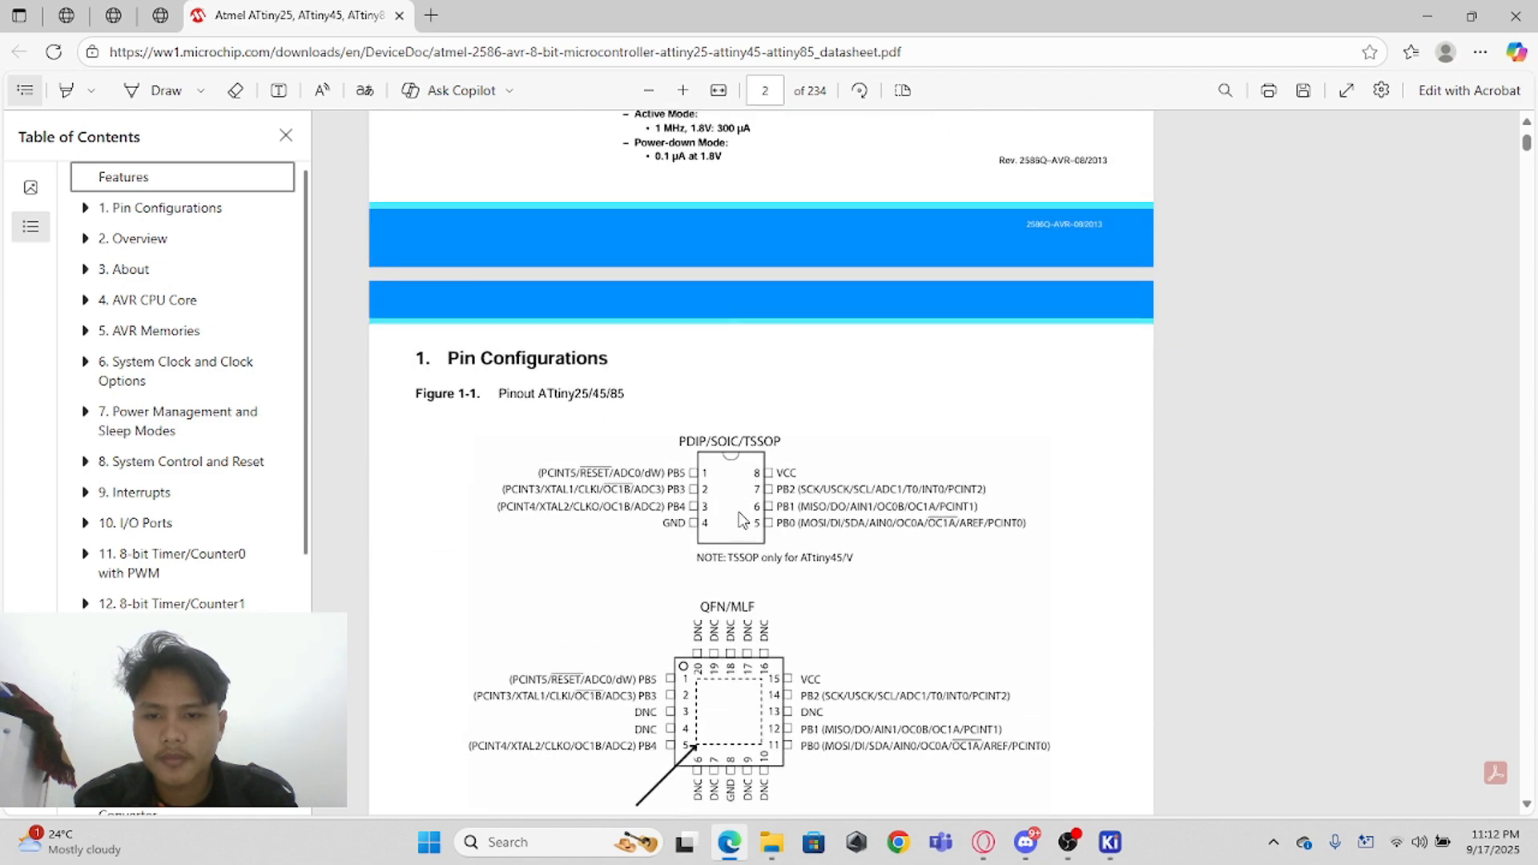
{"action": "scroll", "coordinate": [742, 521], "scroll_direction": "down", "scroll_amount": 2}
{"action": "scroll", "coordinate": [790, 400], "scroll_direction": "up", "scroll_amount": 1}
{"action": "scroll", "coordinate": [694, 375], "scroll_direction": "down", "scroll_amount": 1}
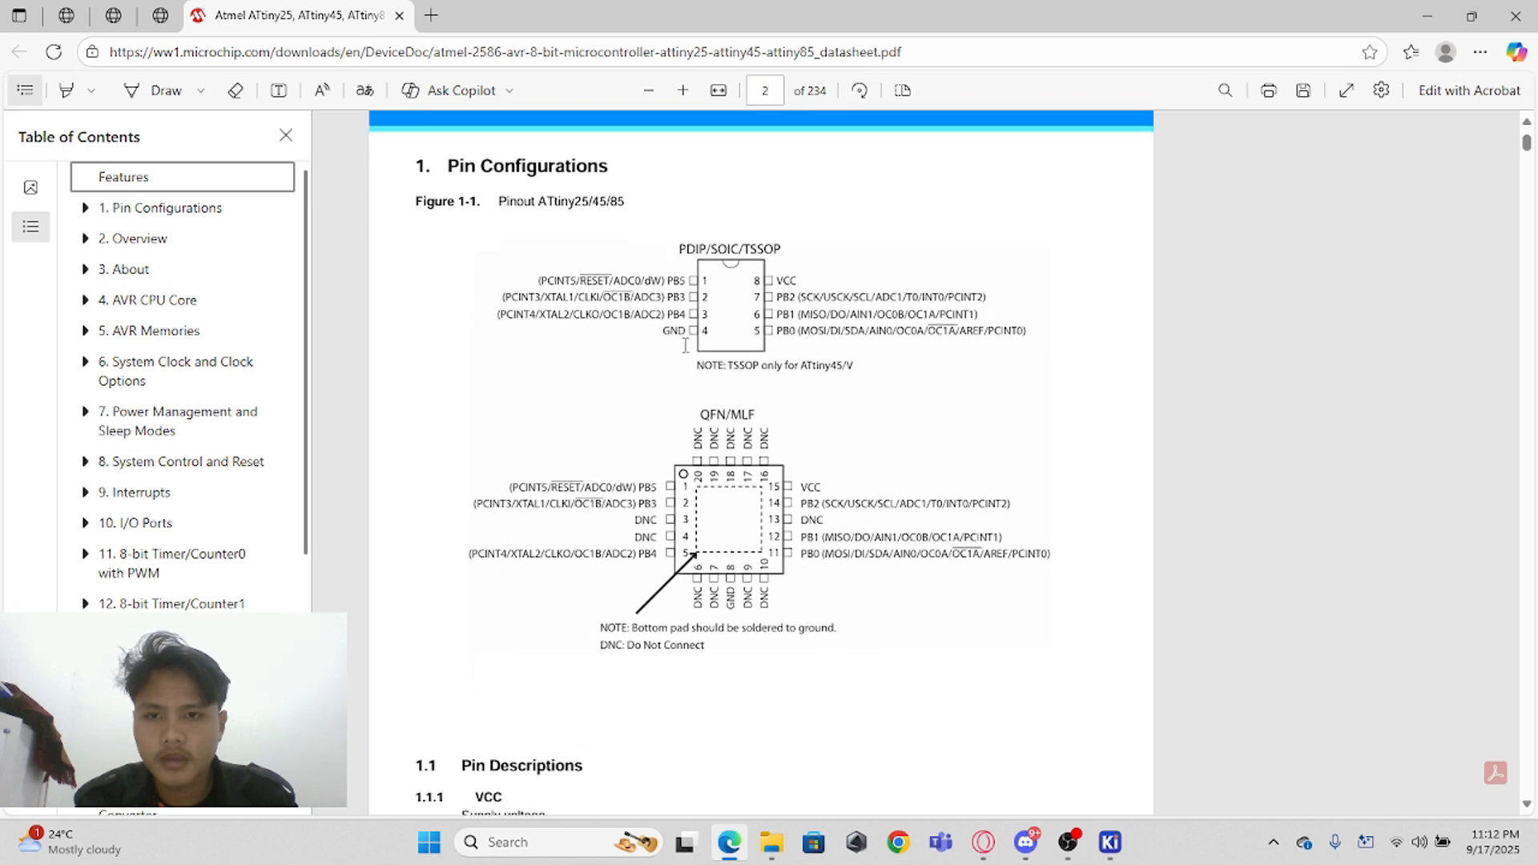
{"action": "scroll", "coordinate": [725, 360], "scroll_direction": "up", "scroll_amount": 1}
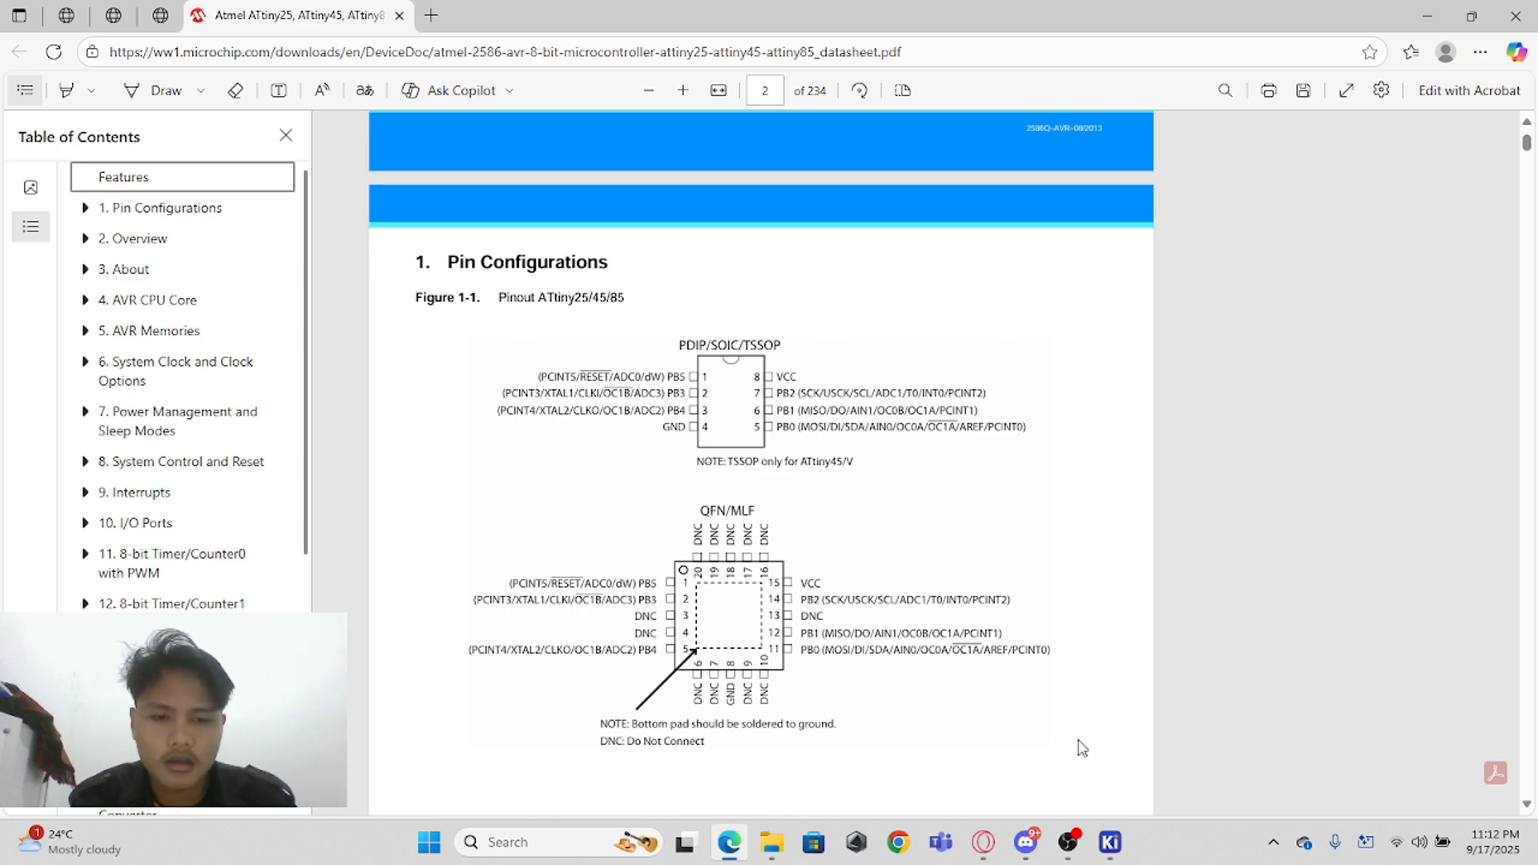
Step: Switch back to the KiCad Schematic Editor and shift the ATtiny85 symbol about 50 mils away from the resistors, keeping its height
{"action": "mouse_move", "coordinate": [1110, 842]}
{"action": "left_click", "coordinate": [1210, 721]}
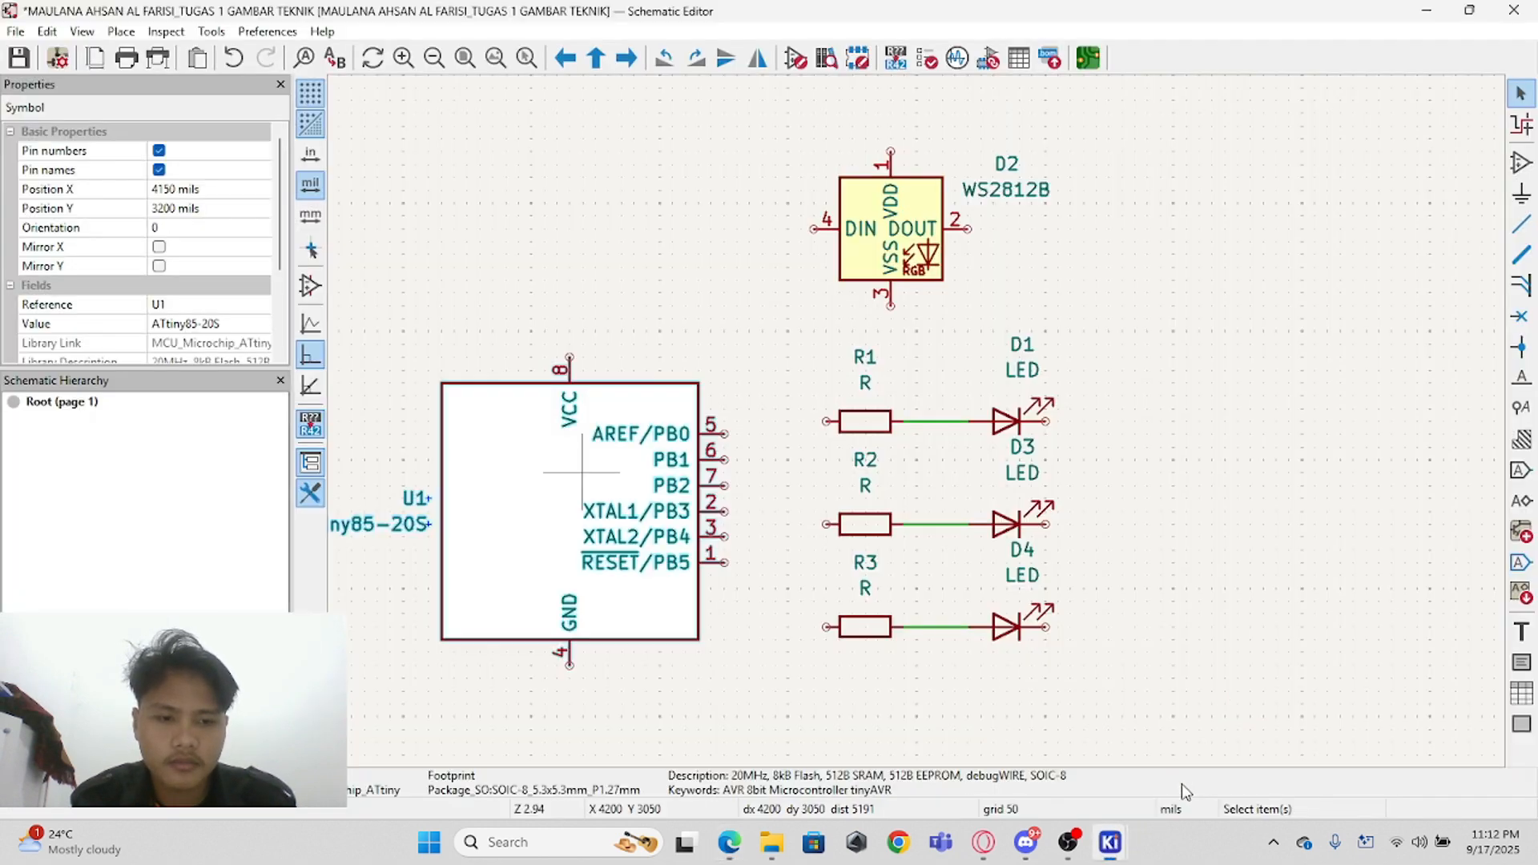
{"action": "left_click", "coordinate": [835, 368]}
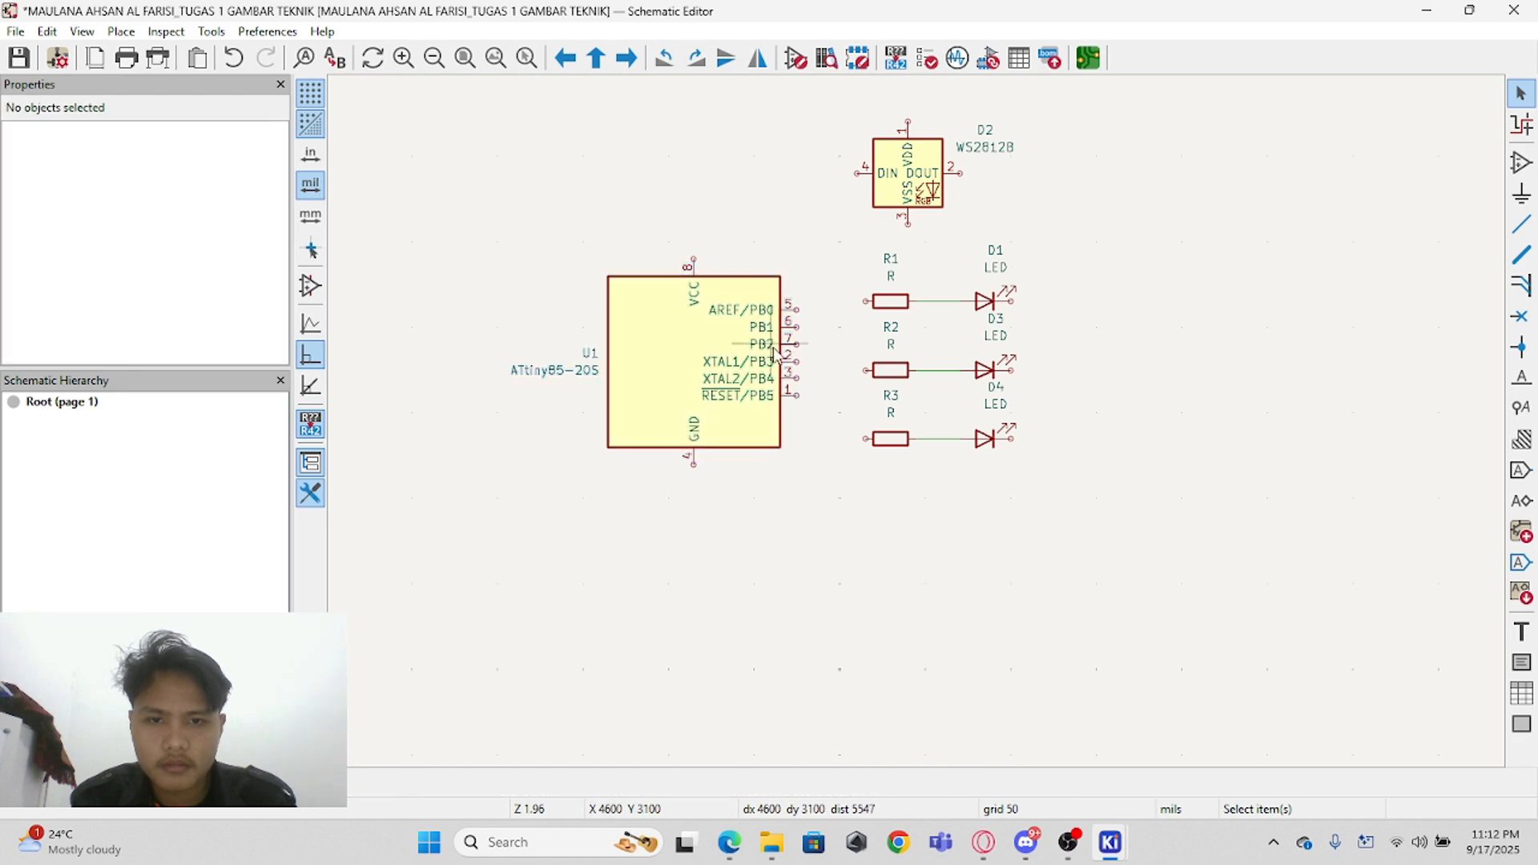
{"action": "left_click", "coordinate": [732, 368]}
{"action": "left_click", "coordinate": [670, 369]}
{"action": "key", "text": "g"}
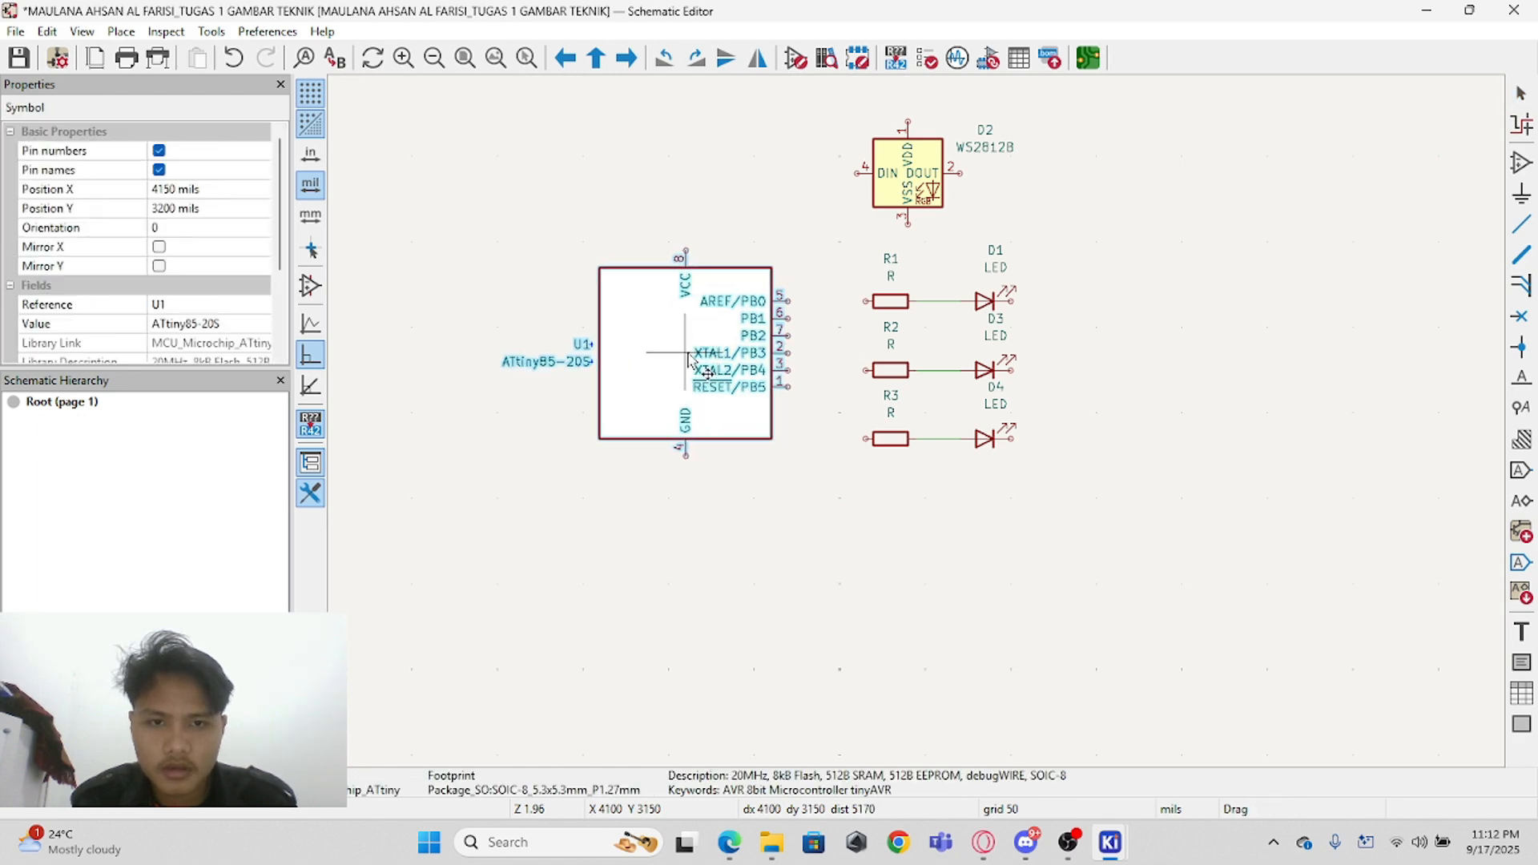
{"action": "left_click", "coordinate": [689, 366]}
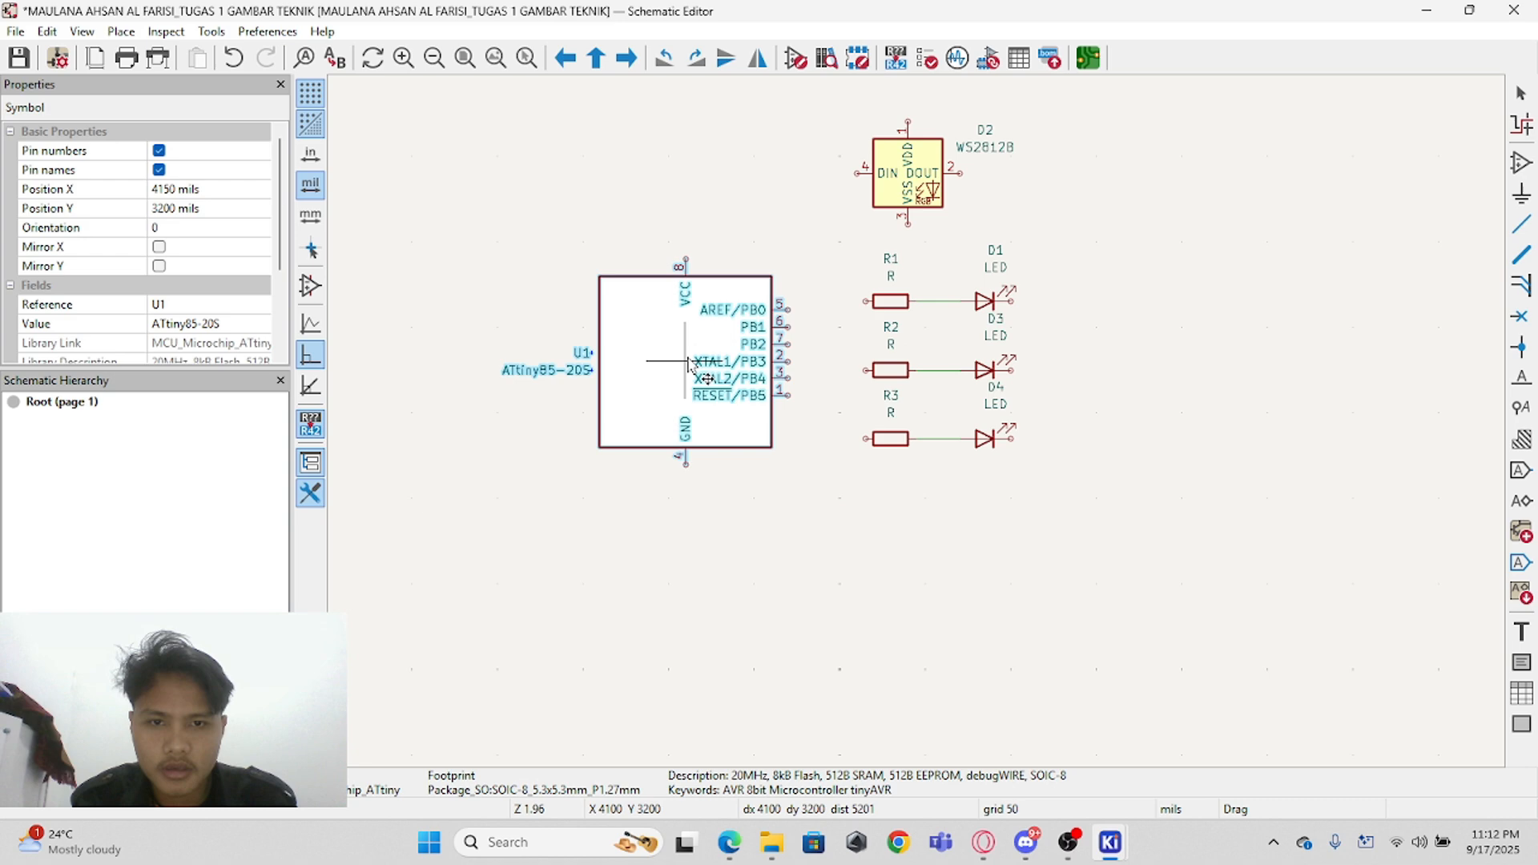
{"action": "left_click", "coordinate": [815, 319]}
Step: Wire R1 to the ATtiny85's AREF/PB0 pin and the PB1 pin to R2, leaving the wire tool
{"action": "scroll", "coordinate": [806, 319], "scroll_direction": "up", "scroll_amount": 2}
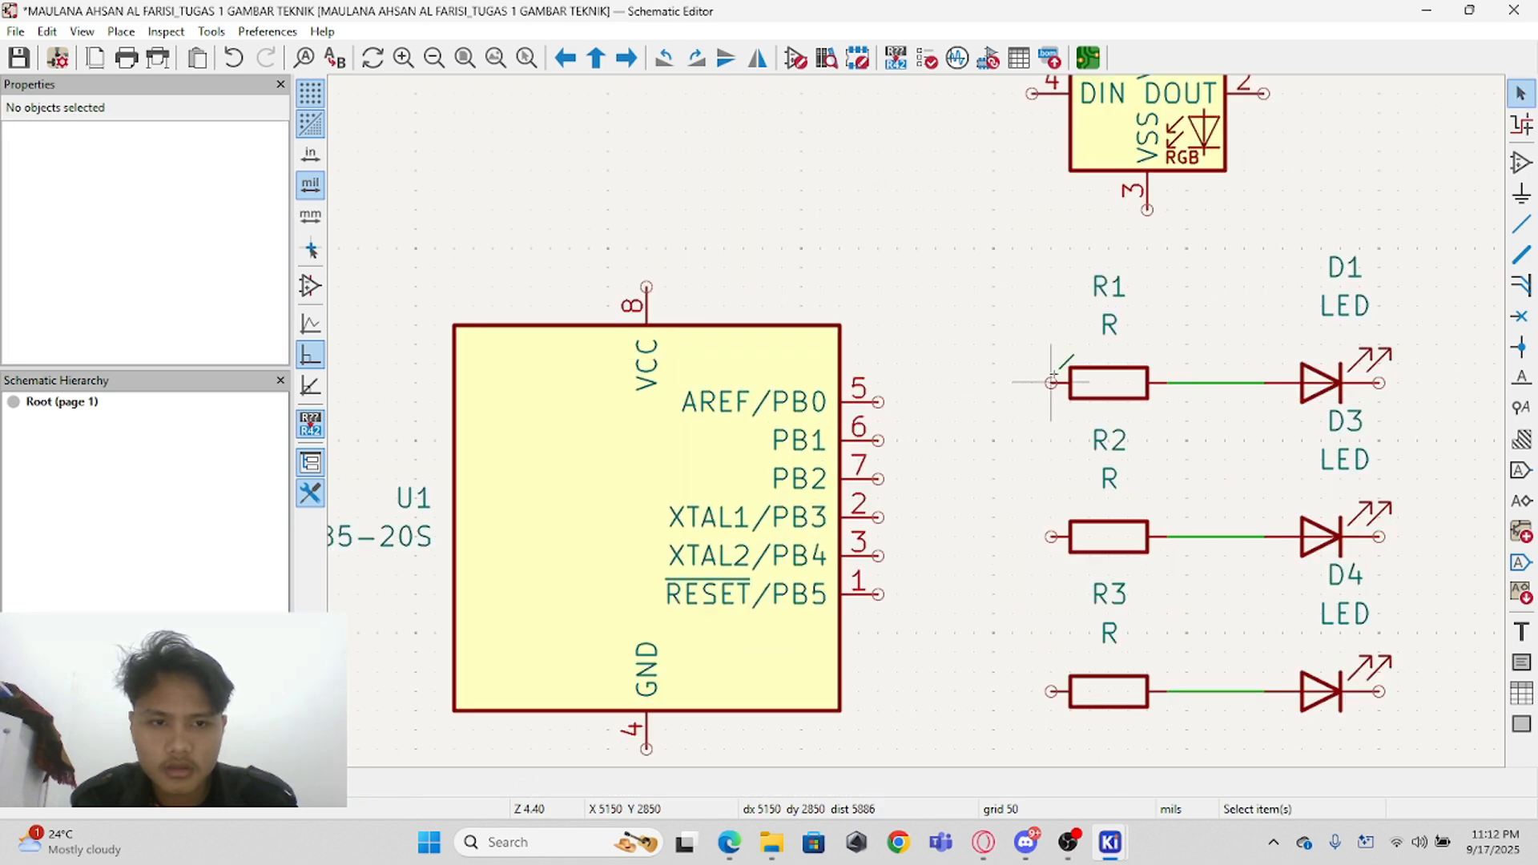
{"action": "key", "text": "w"}
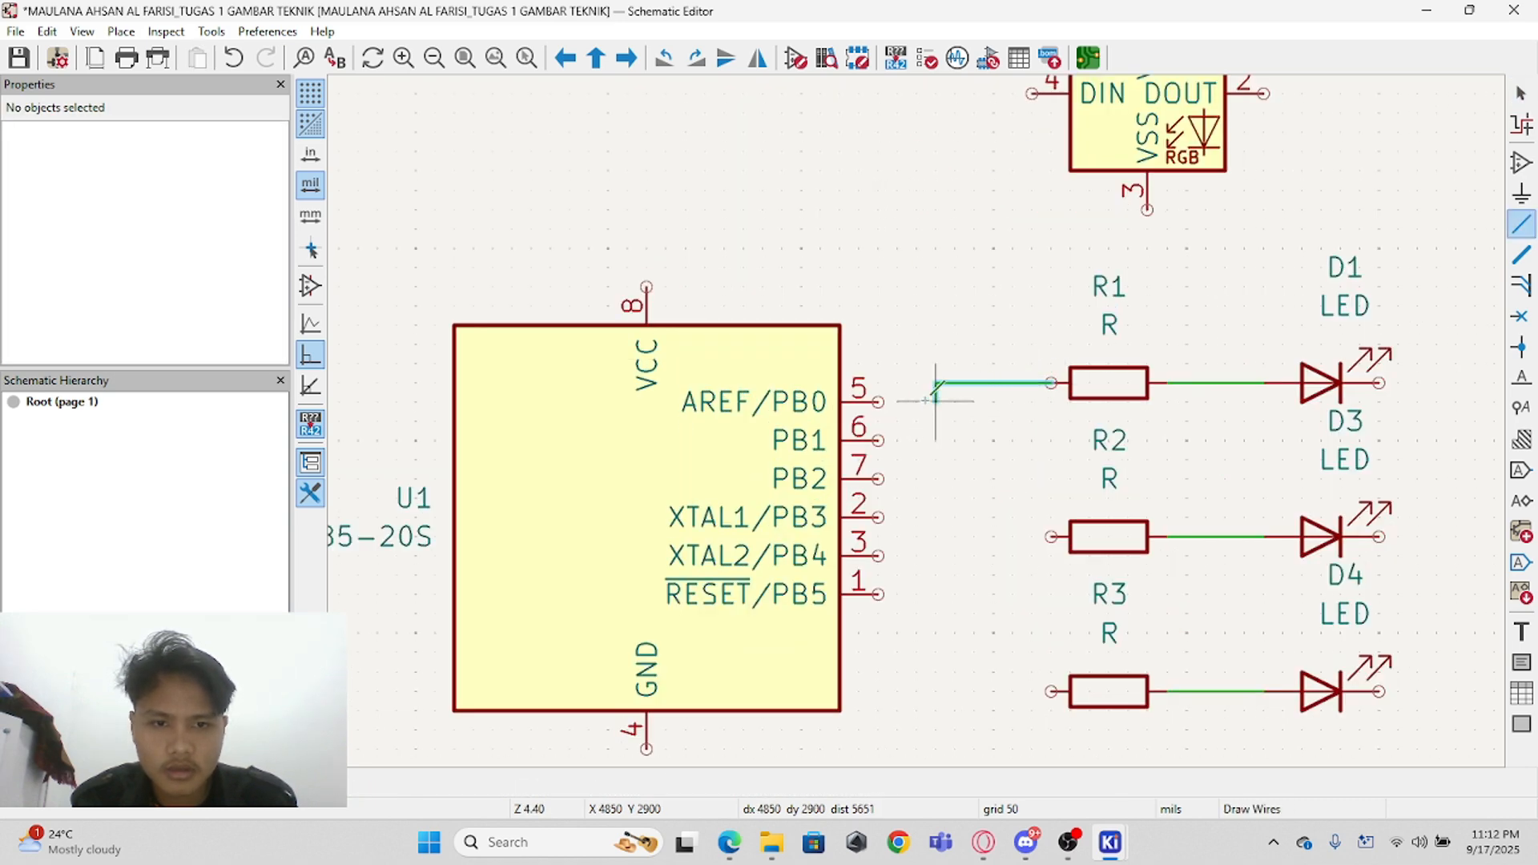
{"action": "left_click", "coordinate": [879, 401]}
{"action": "left_click", "coordinate": [879, 440]}
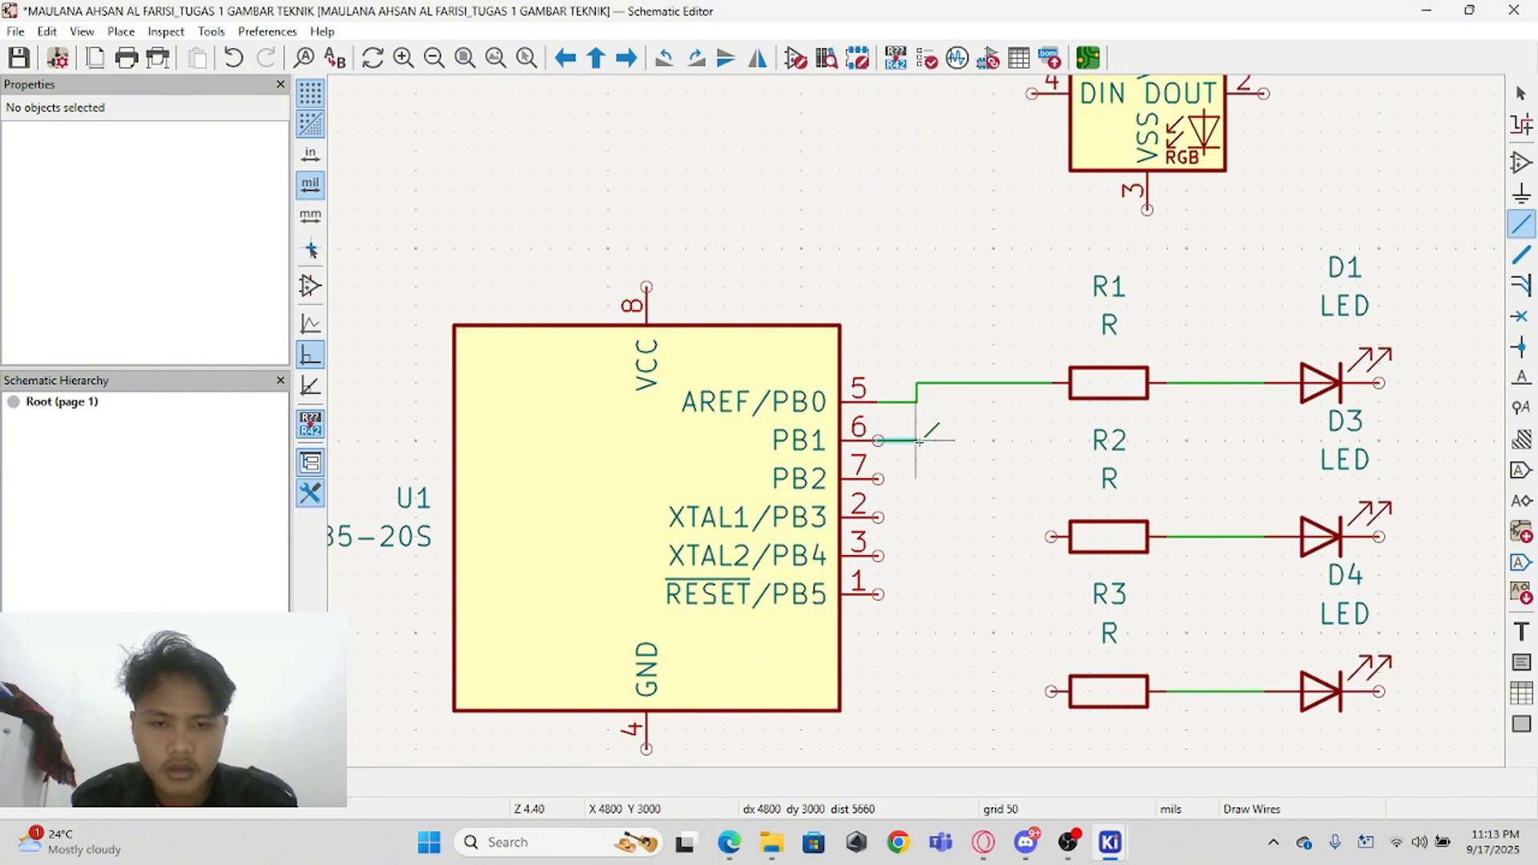
{"action": "left_click", "coordinate": [1051, 536]}
{"action": "key", "text": "Escape"}
{"action": "key", "text": "w"}
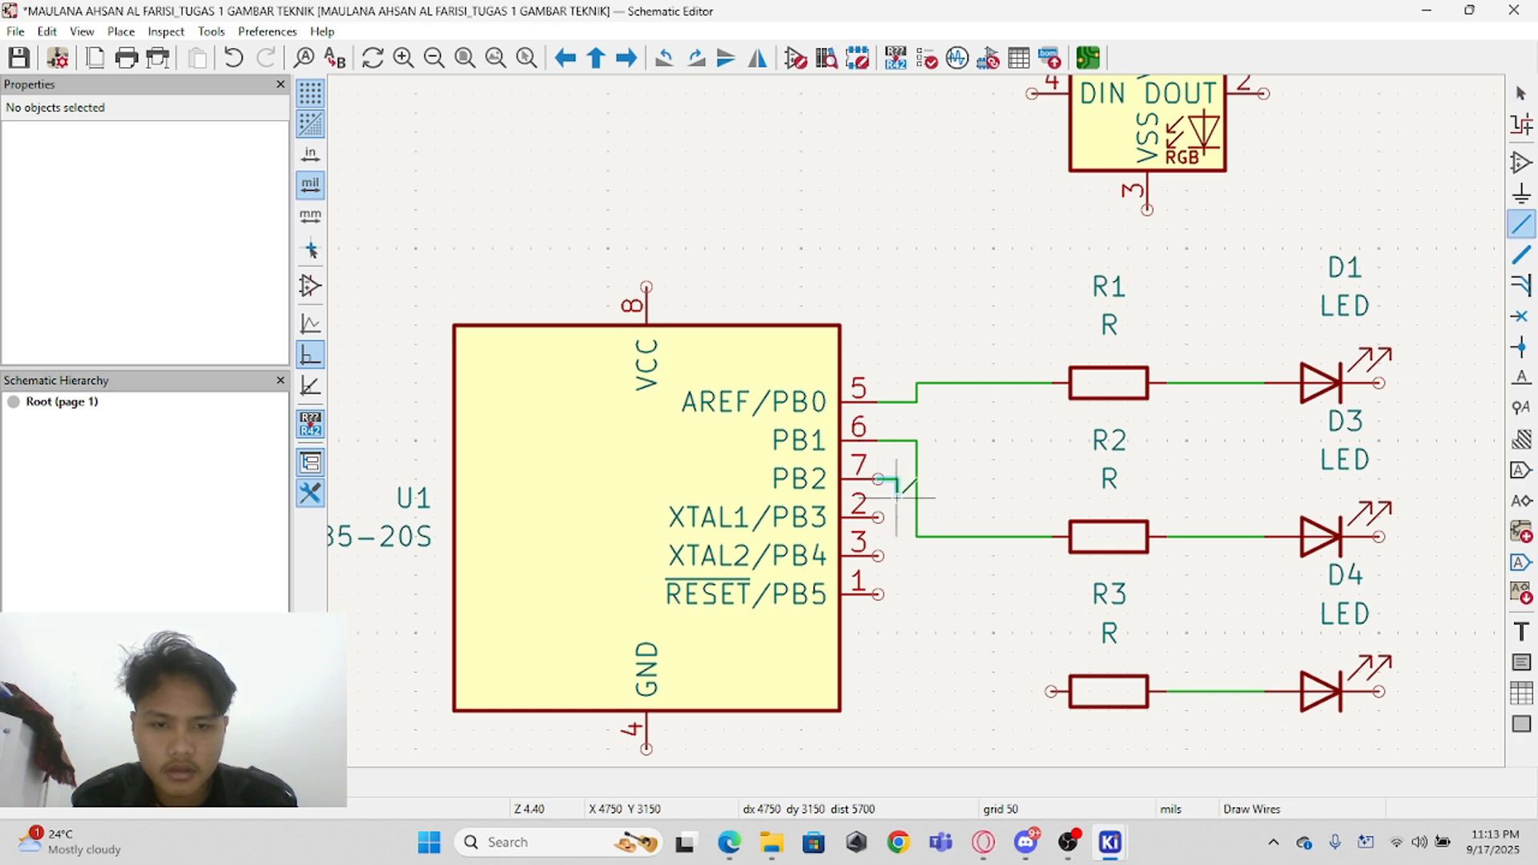
{"action": "right_click", "coordinate": [905, 560]}
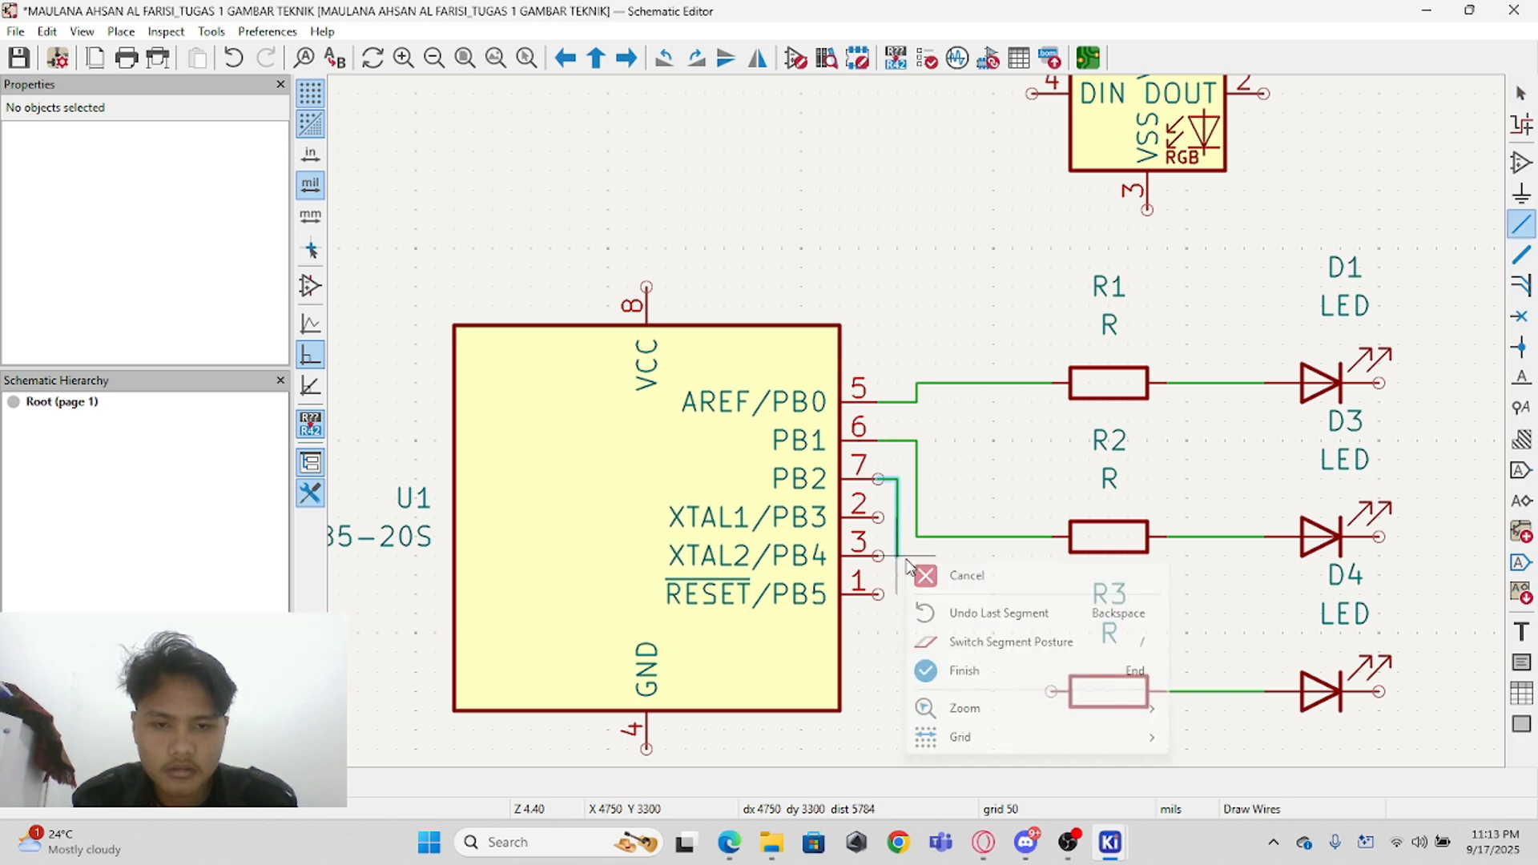
{"action": "left_click", "coordinate": [959, 576]}
Step: Move the ATtiny85 symbol 100 mils farther from the resistors at the same height, keeping its wires attached
{"action": "scroll", "coordinate": [834, 361], "scroll_direction": "down", "scroll_amount": 3}
{"action": "left_click_drag", "start_coordinate": [762, 349], "coordinate": [999, 577]}
{"action": "key", "text": "g"}
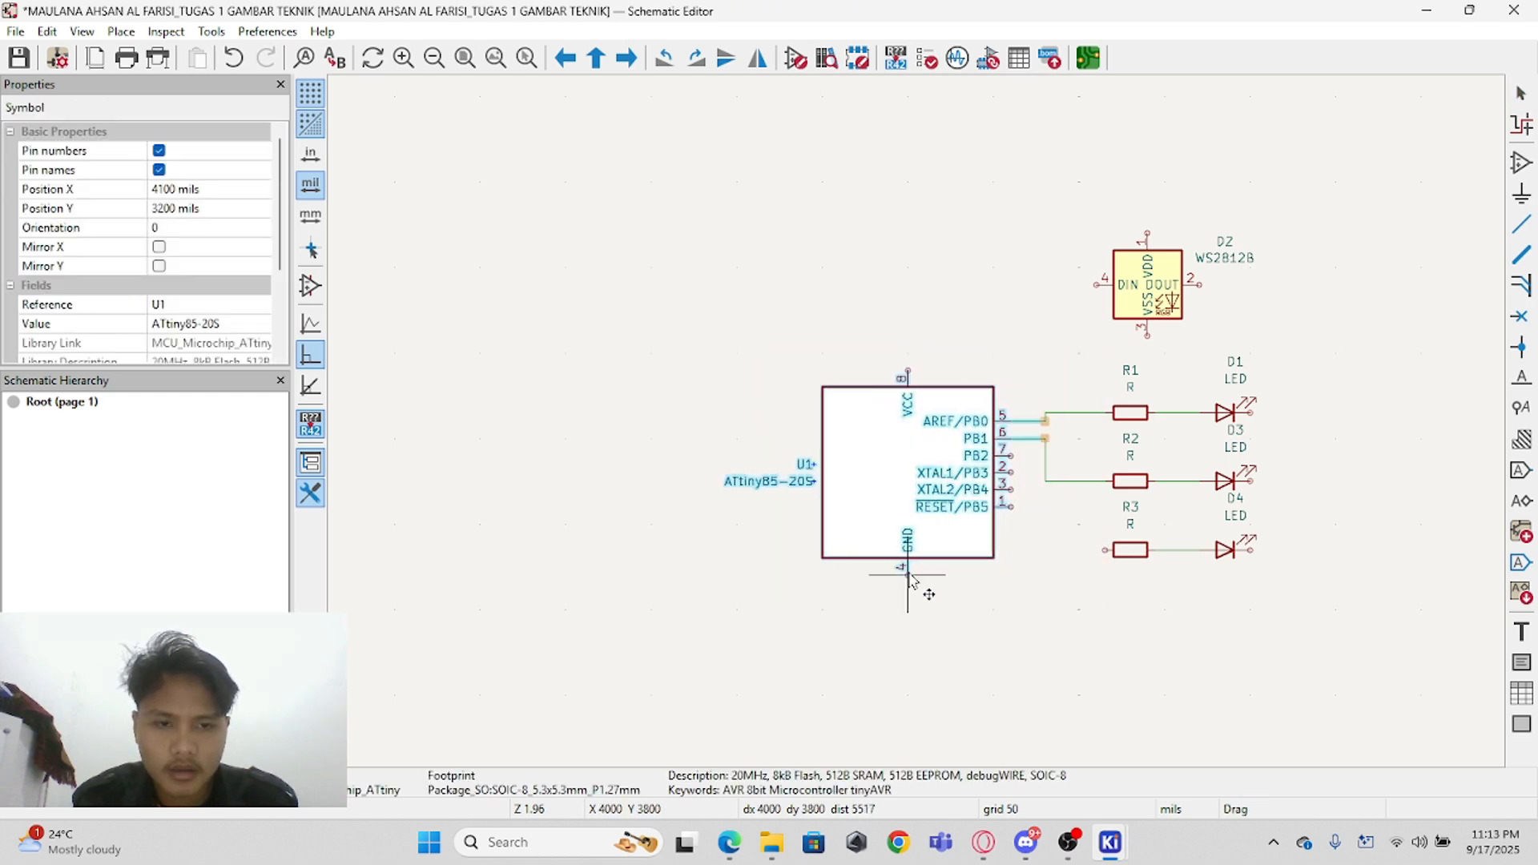
{"action": "left_click", "coordinate": [909, 577]}
Step: Wire the ATtiny85's PB2 pin down and across to R3, and leave the wire tool
{"action": "scroll", "coordinate": [1026, 529], "scroll_direction": "up", "scroll_amount": 3}
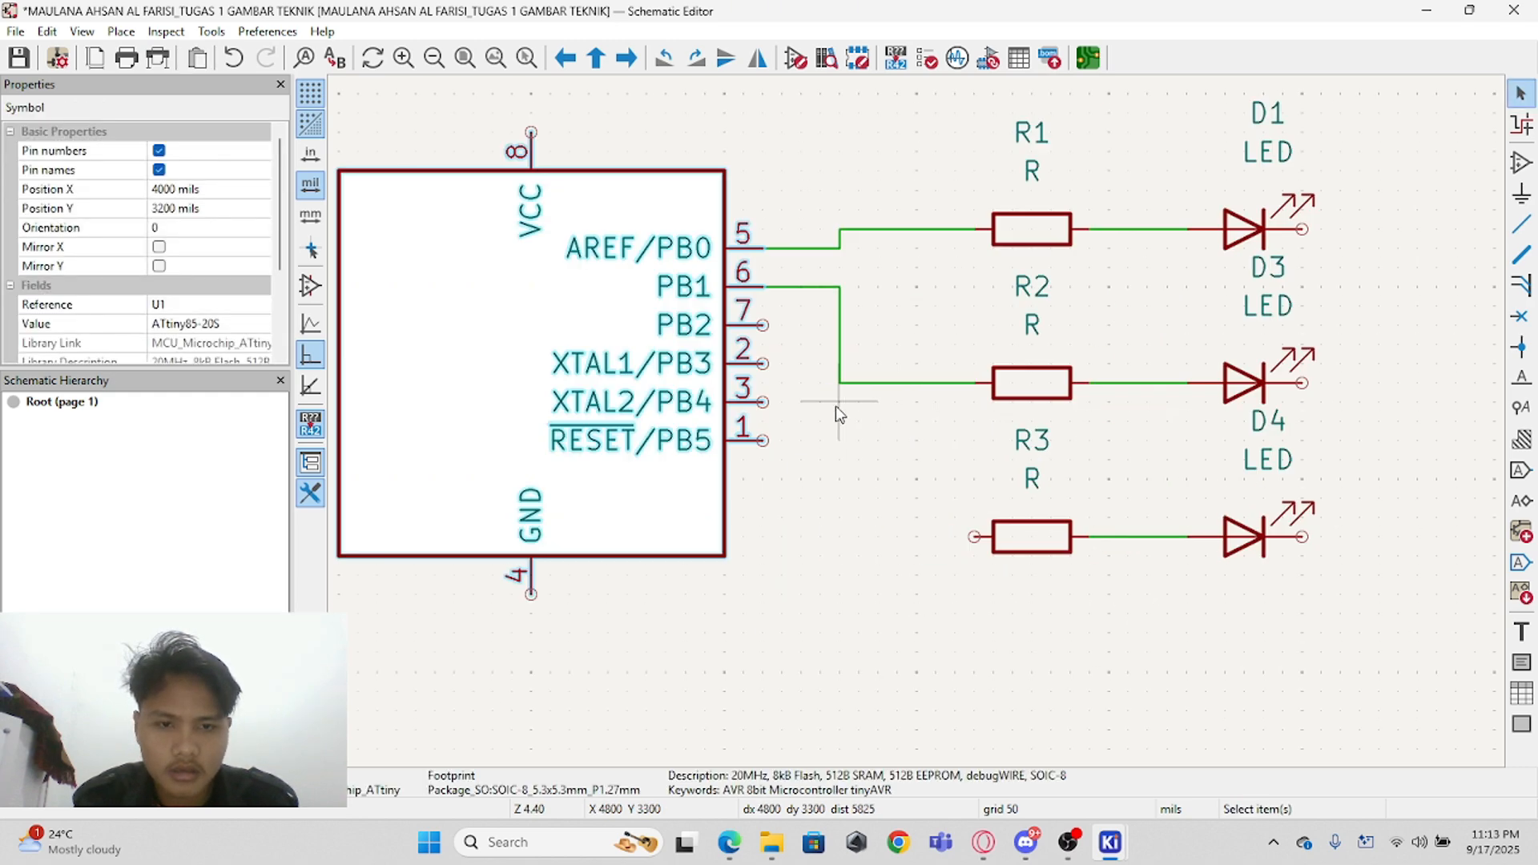
{"action": "left_click", "coordinate": [763, 324]}
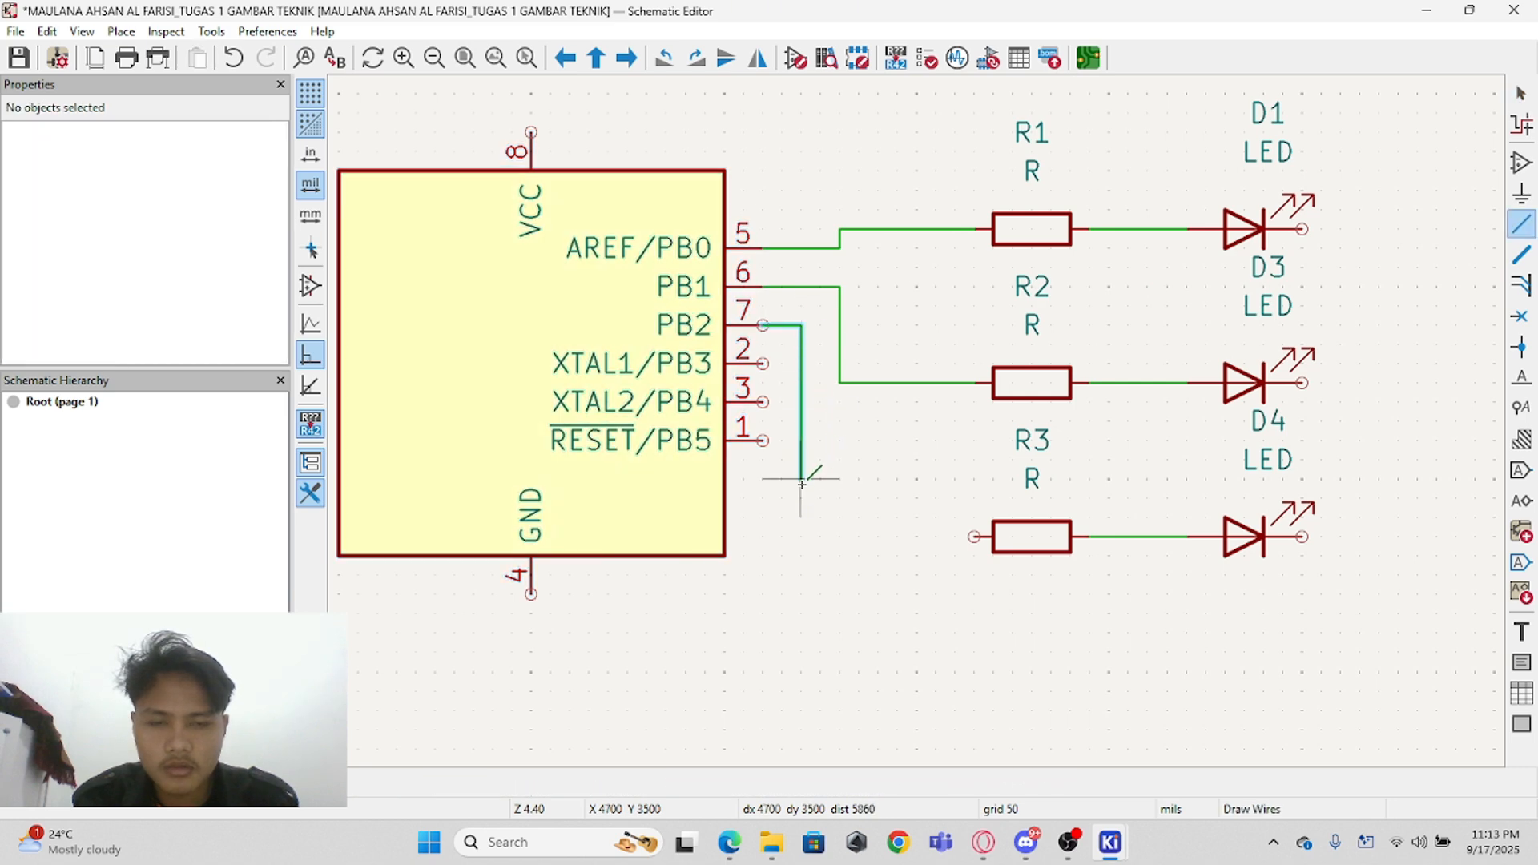
{"action": "left_click", "coordinate": [802, 536]}
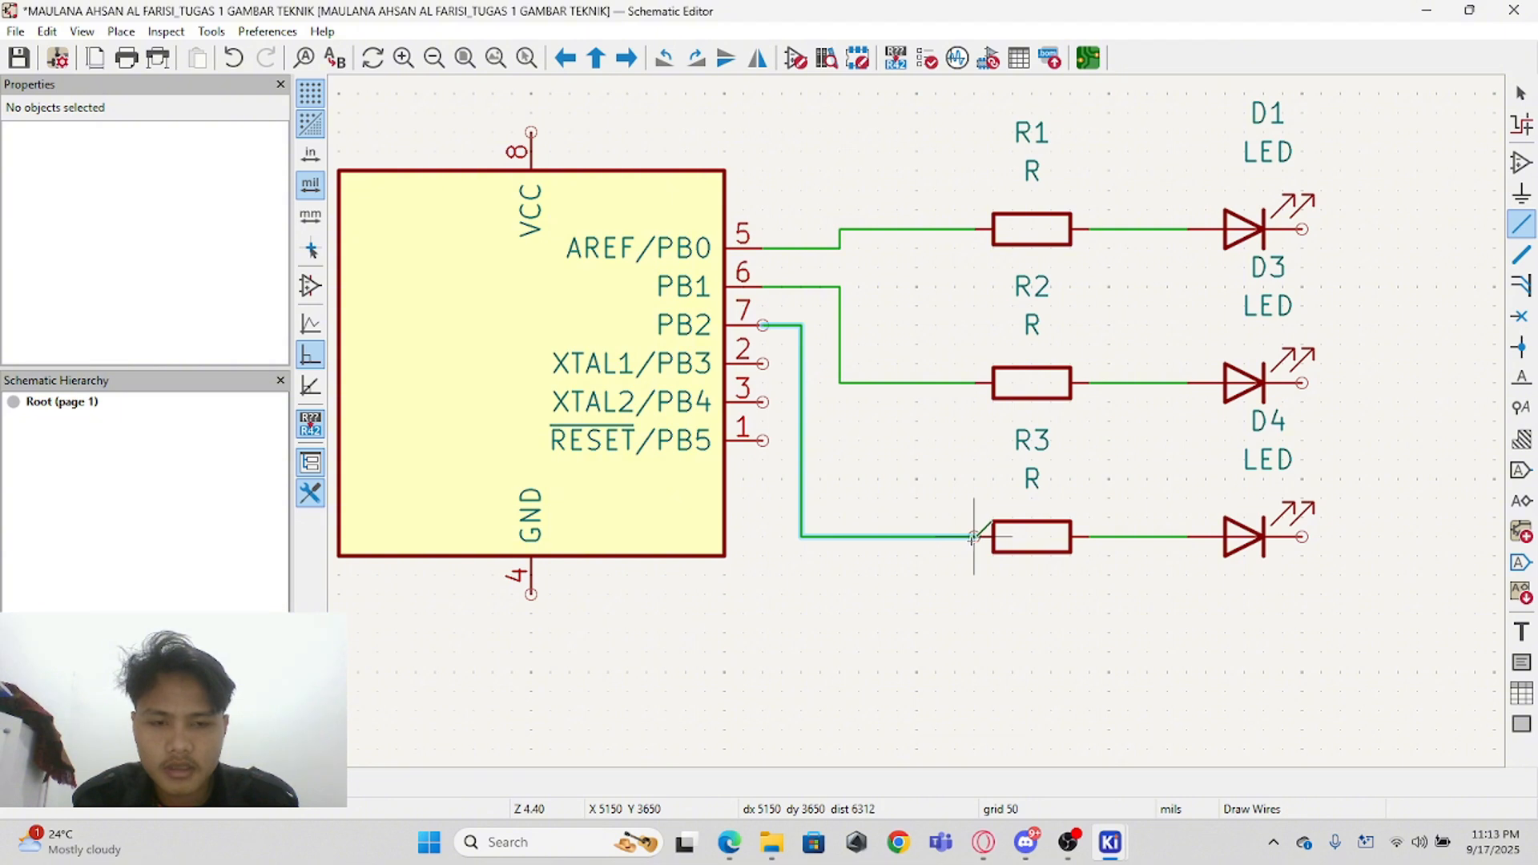
{"action": "left_click", "coordinate": [976, 537]}
{"action": "key", "text": "Escape"}
Step: Shift the WS2812B symbol D2 about 150 mils farther from the ATtiny85, keeping its height
{"action": "scroll", "coordinate": [888, 400], "scroll_direction": "down", "scroll_amount": 4}
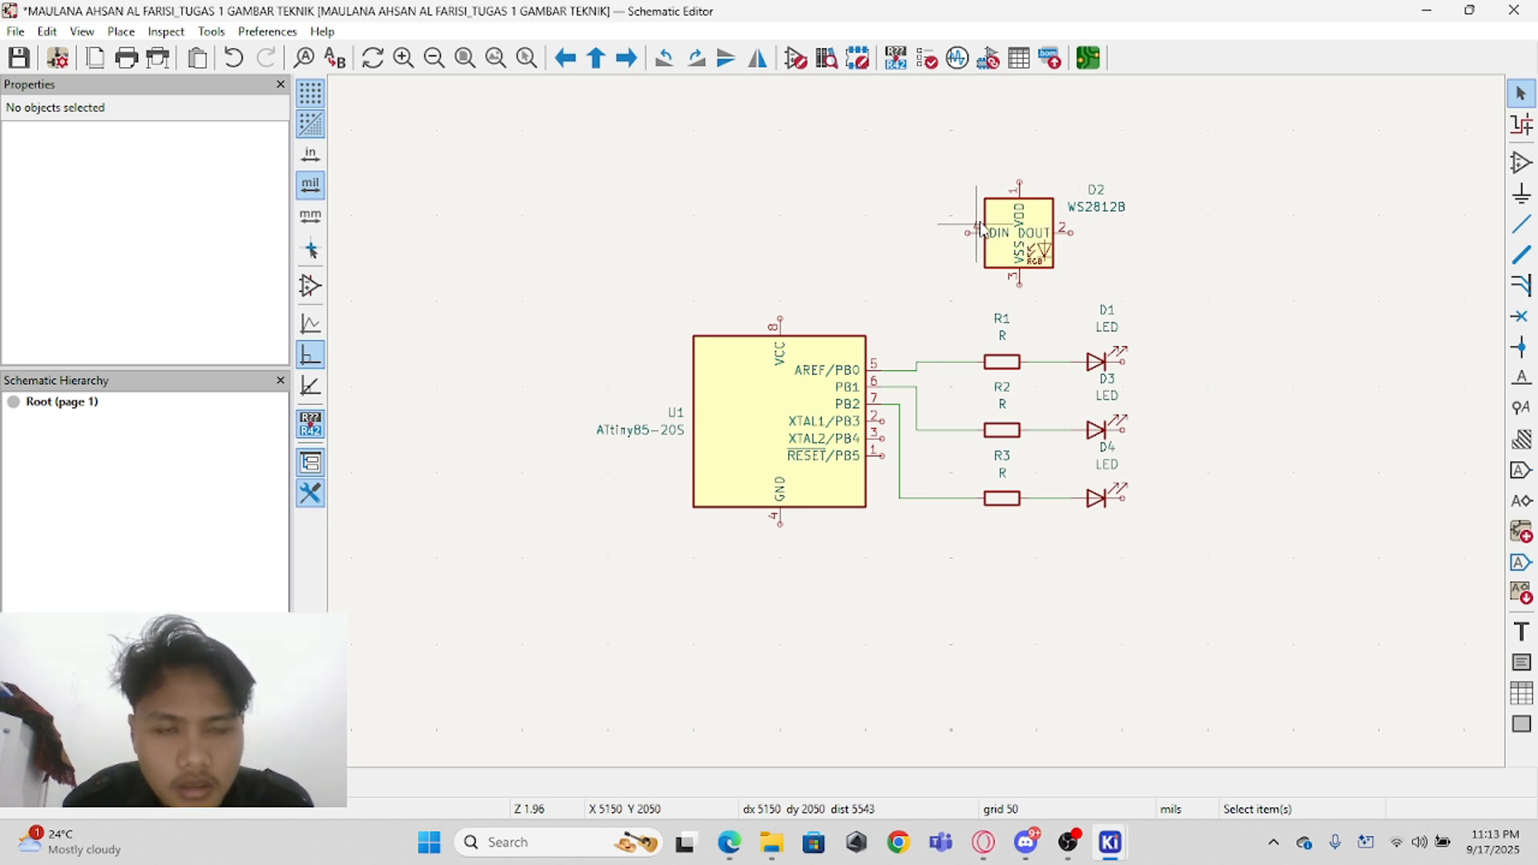
{"action": "scroll", "coordinate": [988, 221], "scroll_direction": "up", "scroll_amount": 4}
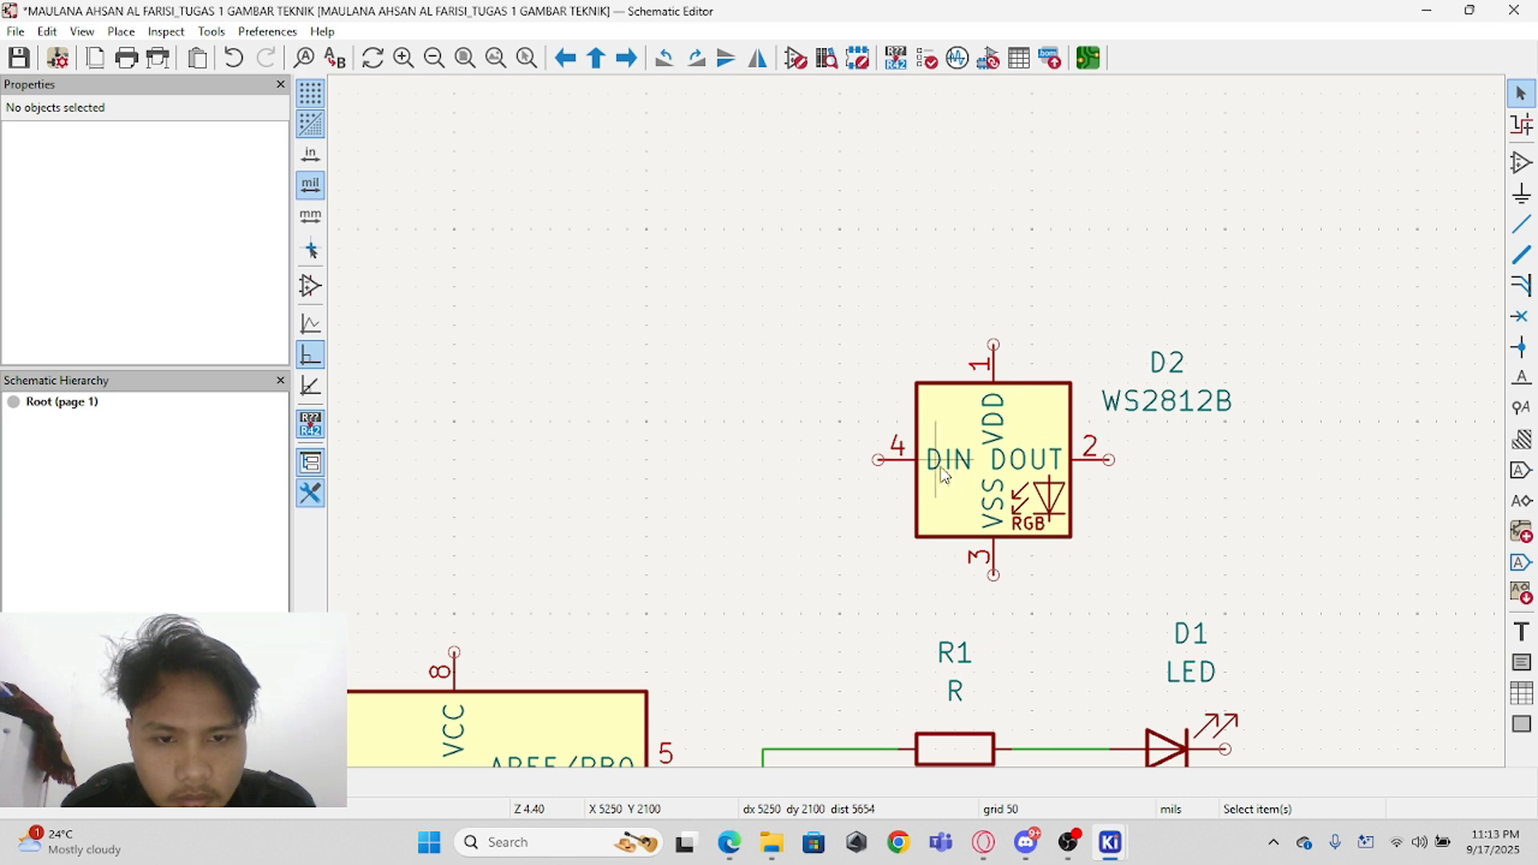
{"action": "scroll", "coordinate": [916, 375], "scroll_direction": "down", "scroll_amount": 4}
{"action": "left_click_drag", "start_coordinate": [813, 330], "coordinate": [1084, 529]}
{"action": "left_click", "coordinate": [953, 420]}
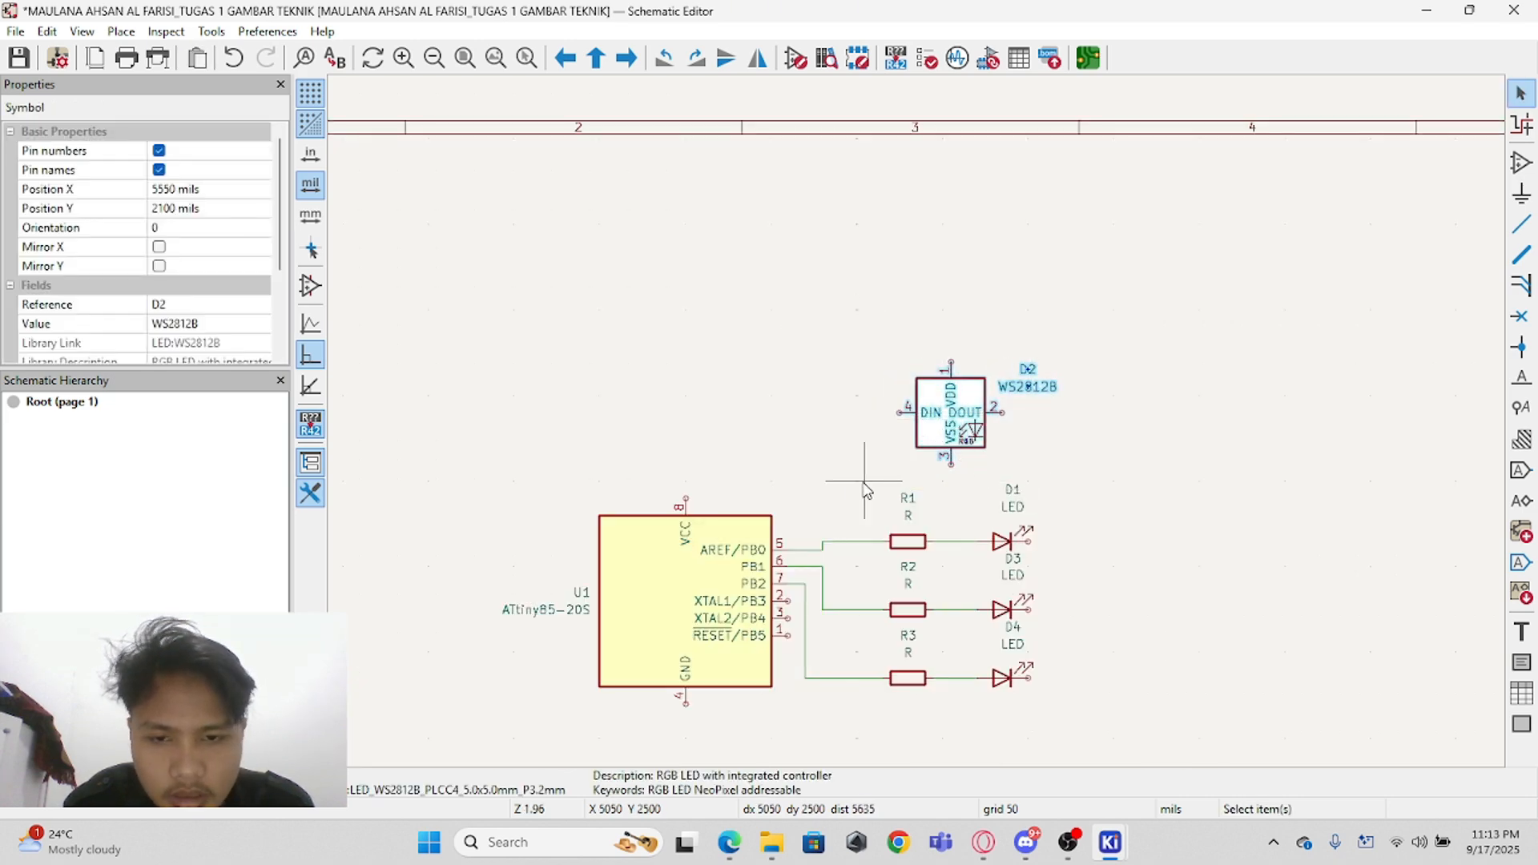
{"action": "left_click", "coordinate": [898, 414]}
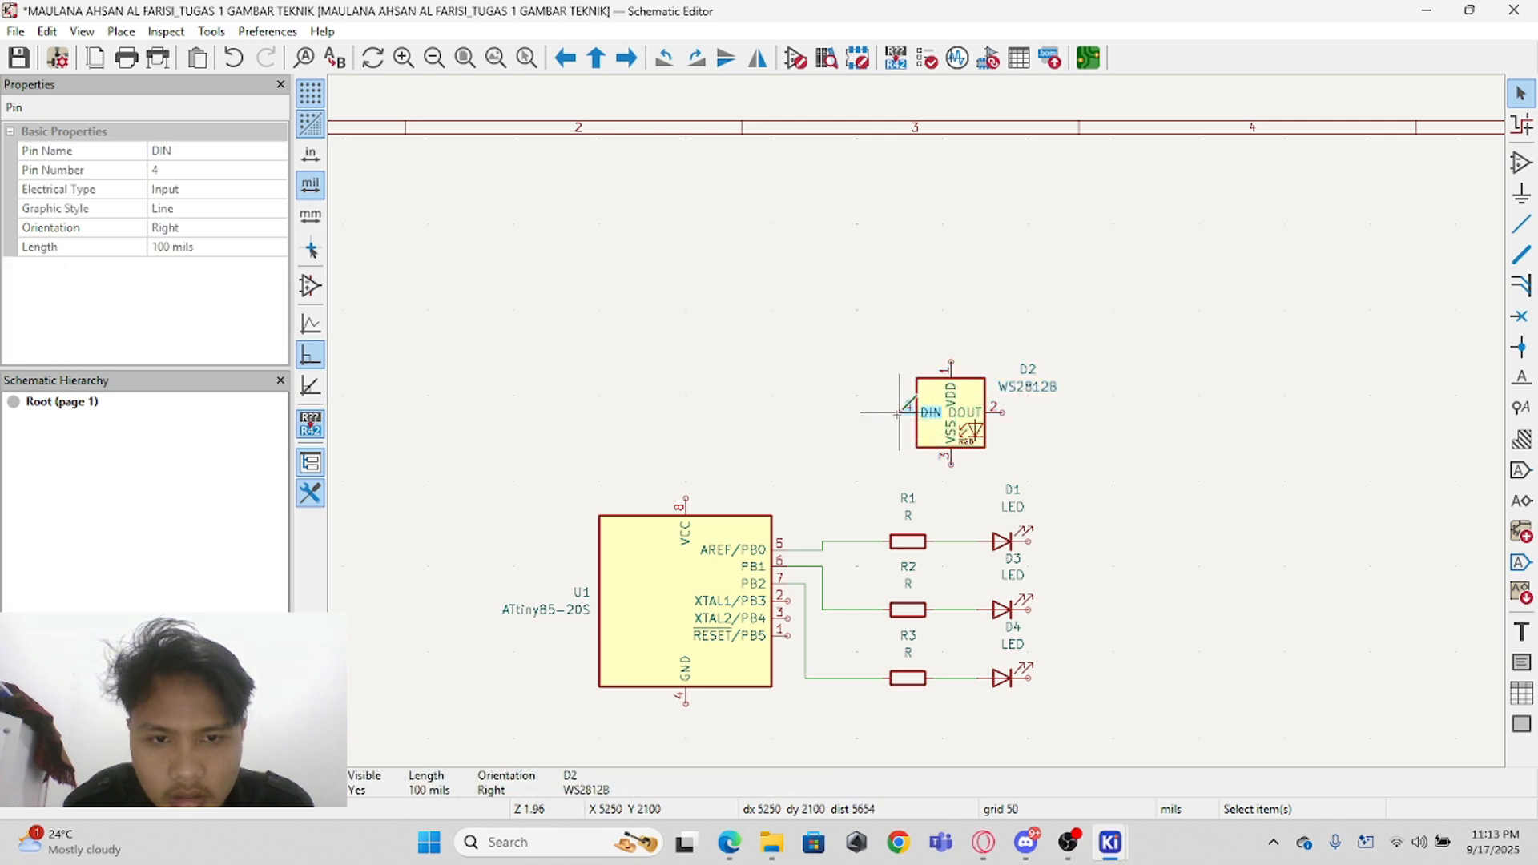
{"action": "key", "text": "w"}
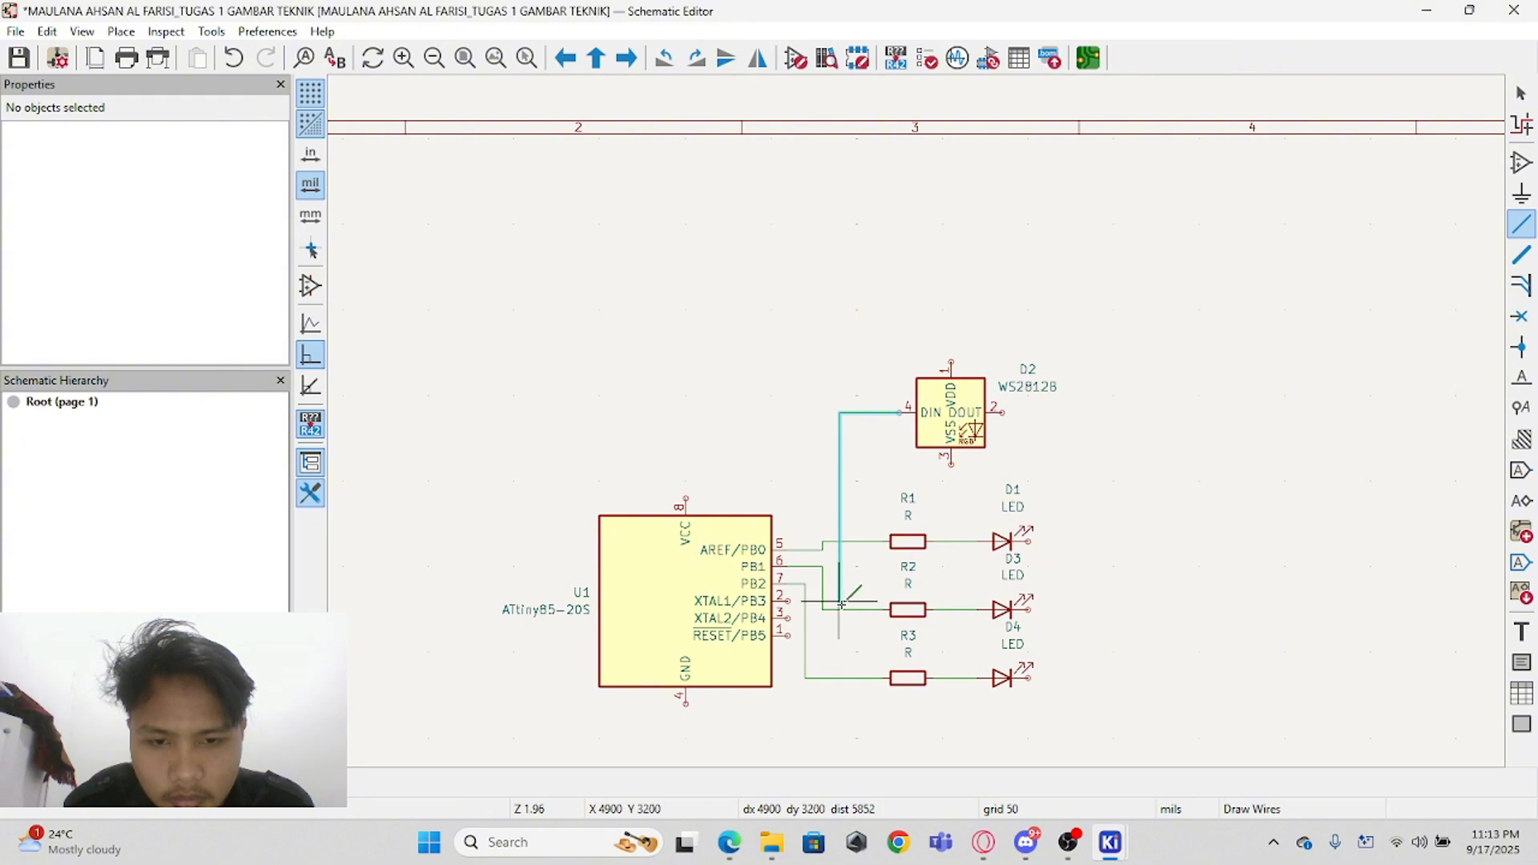
{"action": "scroll", "coordinate": [839, 601], "scroll_direction": "down", "scroll_amount": 5}
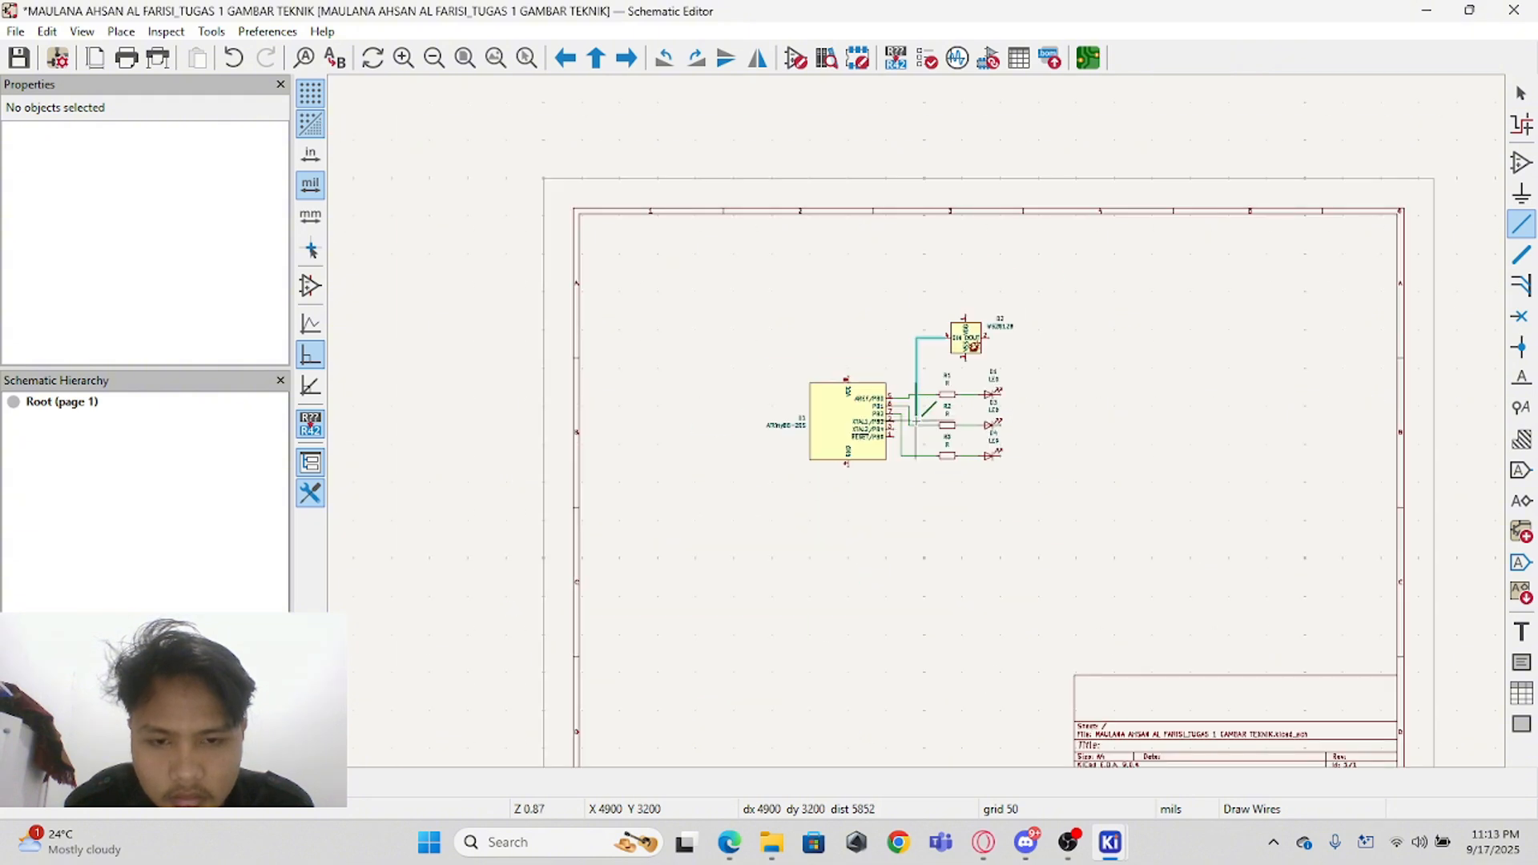
{"action": "scroll", "coordinate": [930, 404], "scroll_direction": "up", "scroll_amount": 5}
{"action": "right_click", "coordinate": [942, 269]}
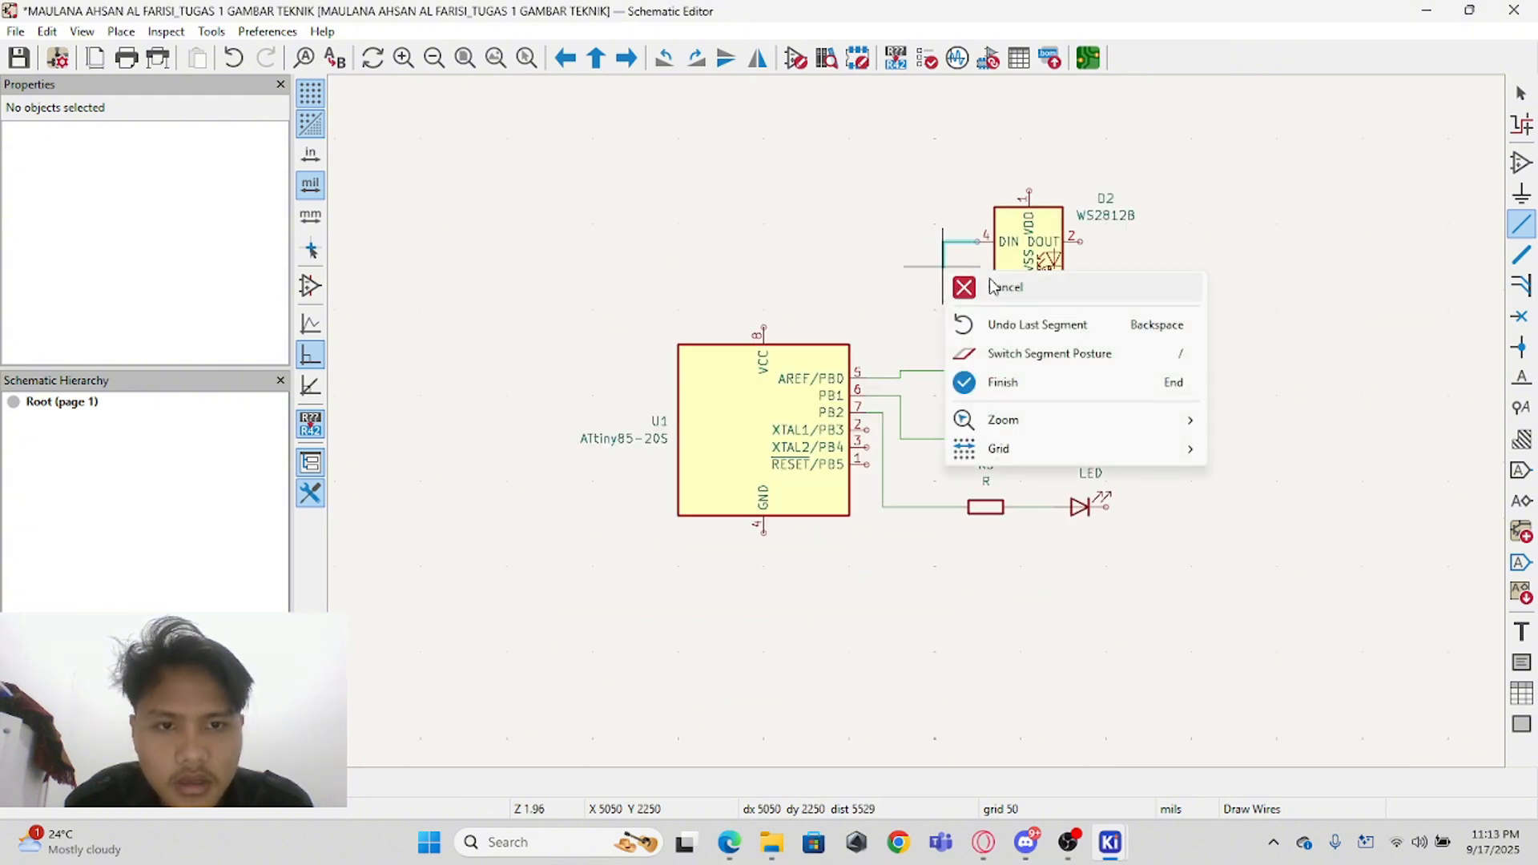
{"action": "left_click", "coordinate": [1002, 288]}
Step: Shift the vertical segments of the three ATtiny85-to-resistor wires about 150 mils toward the resistors, keeping them connected
{"action": "left_click_drag", "start_coordinate": [875, 340], "coordinate": [927, 522]}
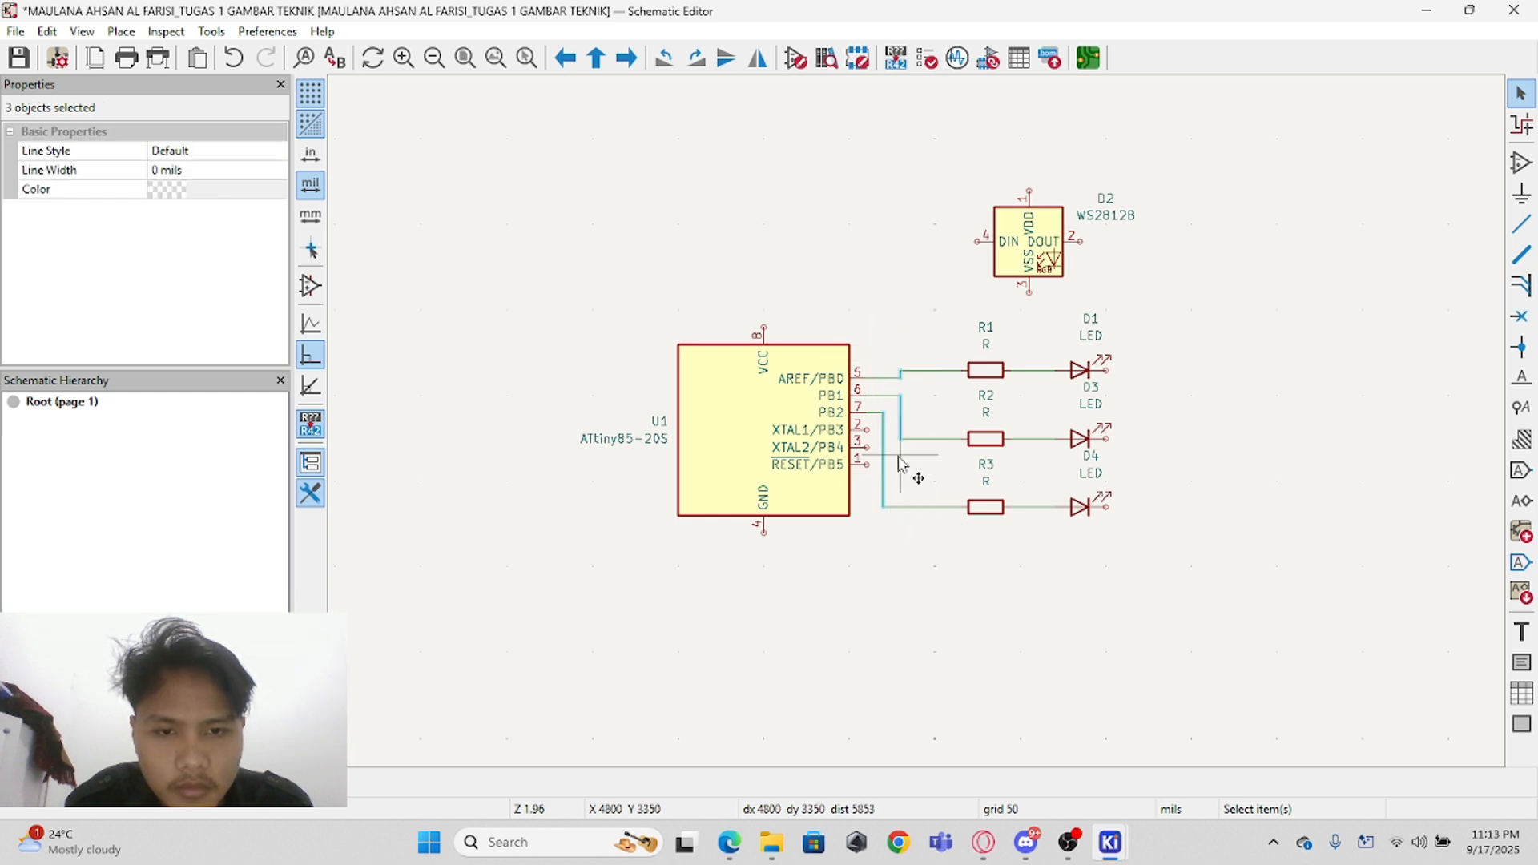
{"action": "key", "text": "g"}
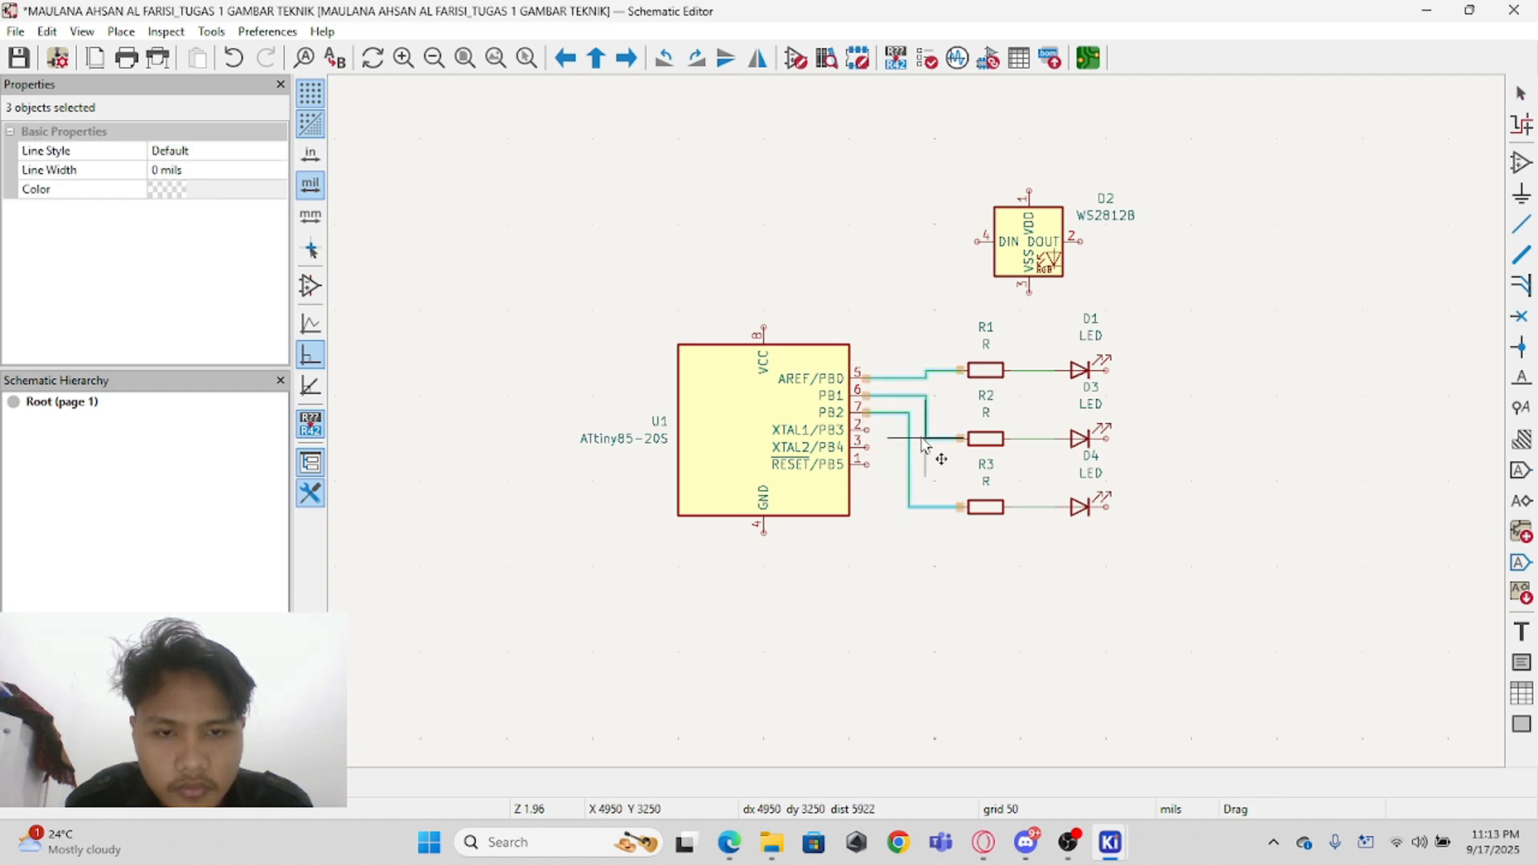
{"action": "left_click", "coordinate": [928, 447]}
Step: Wire the WS2812B's DIN pin down to the ATtiny85's XTAL1/PB3 pin and leave the wire tool
{"action": "key", "text": "w"}
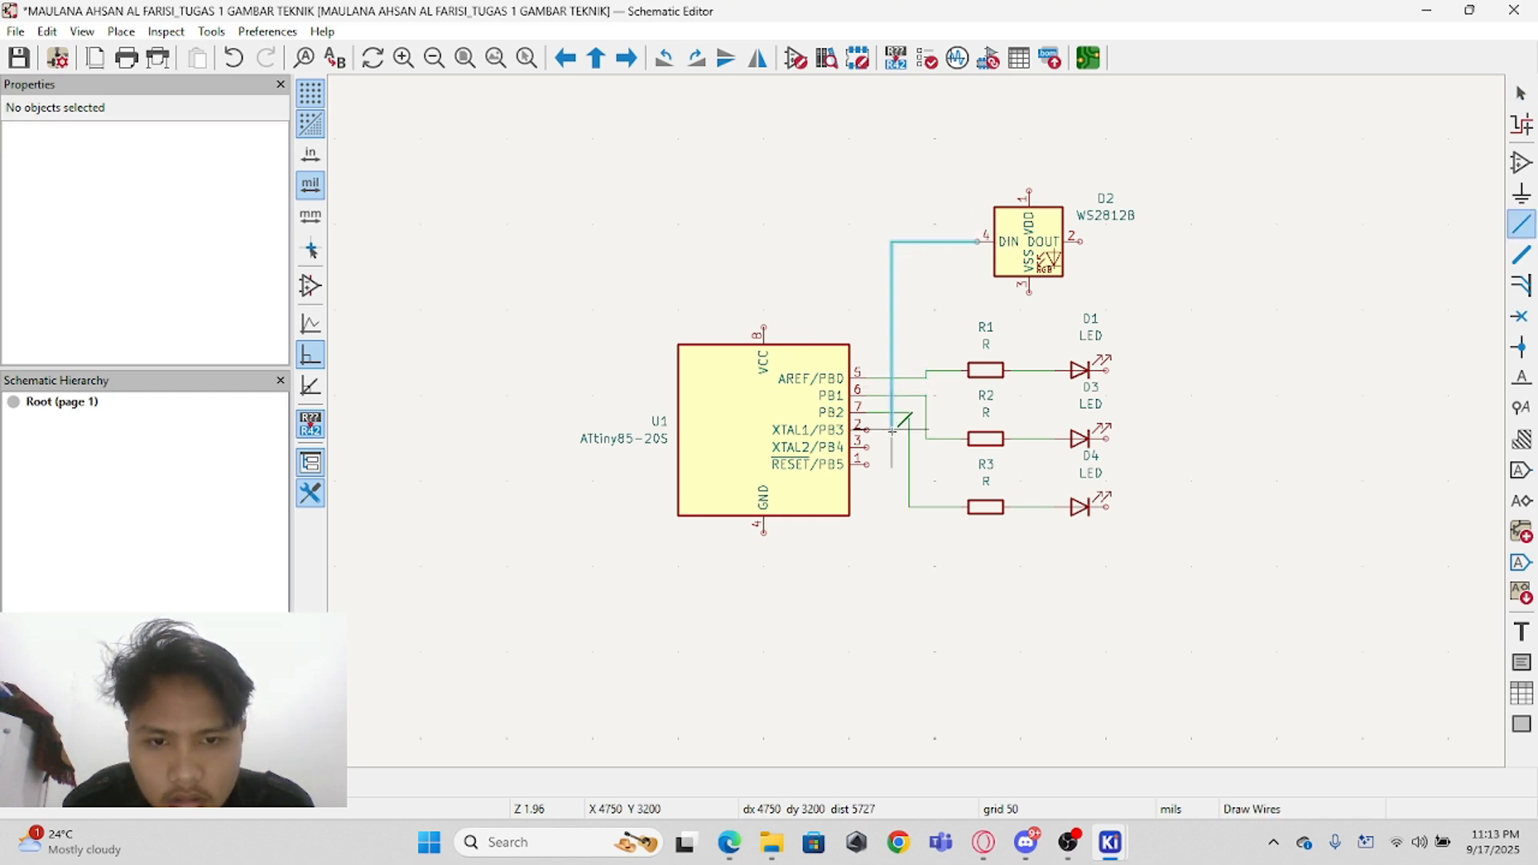
{"action": "left_click", "coordinate": [892, 431]}
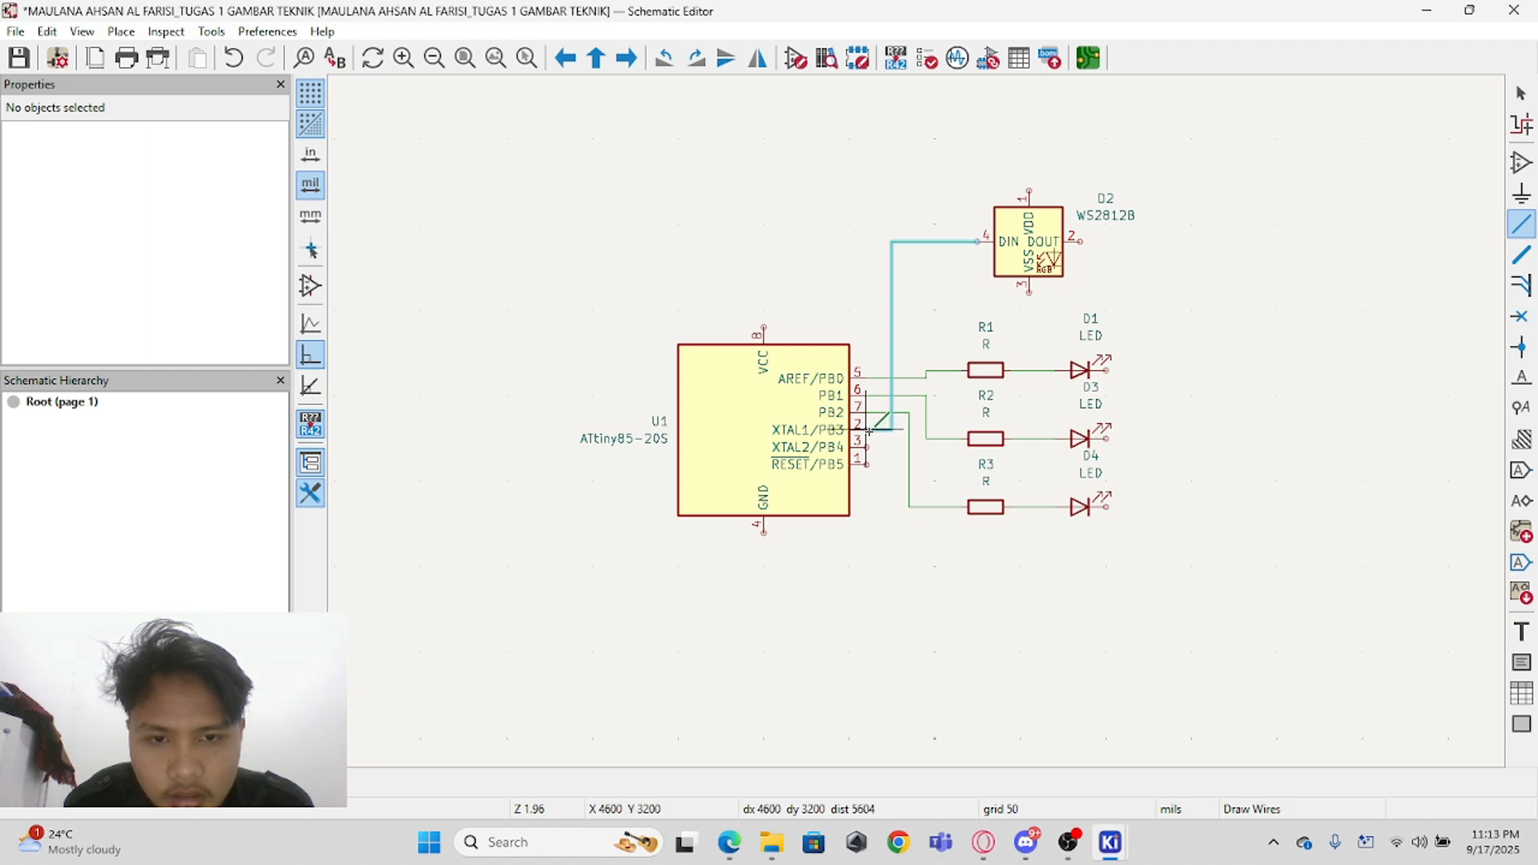
{"action": "left_click", "coordinate": [865, 431]}
{"action": "key", "text": "Escape"}
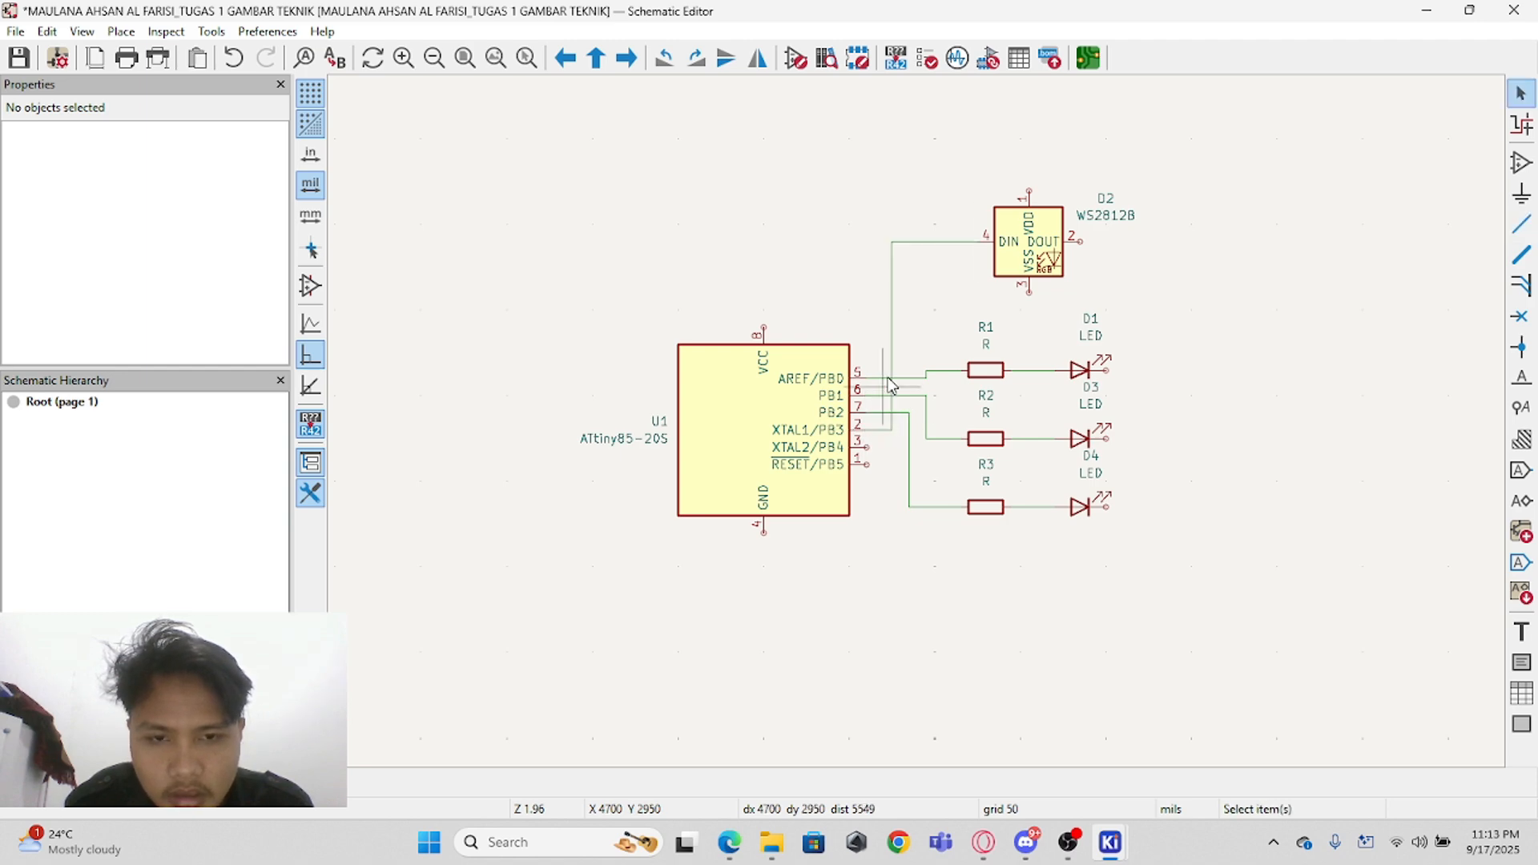
Step: Lower the WS2812B symbol by 50 mils to Y 2150 mils, keeping its DIN wire attached
{"action": "left_click", "coordinate": [1045, 261]}
{"action": "key", "text": "g"}
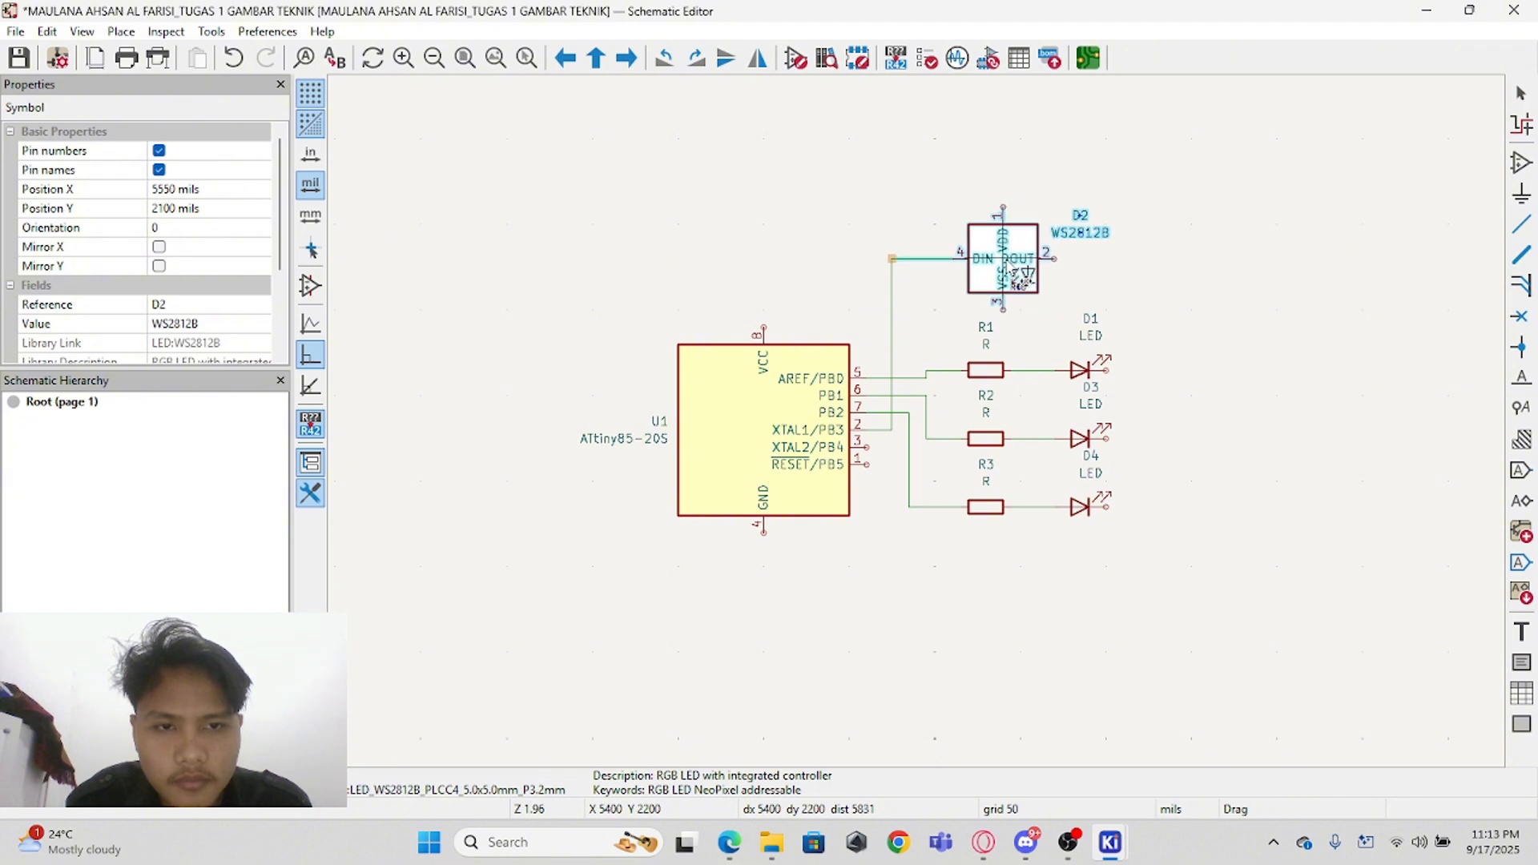
{"action": "left_click", "coordinate": [1046, 273]}
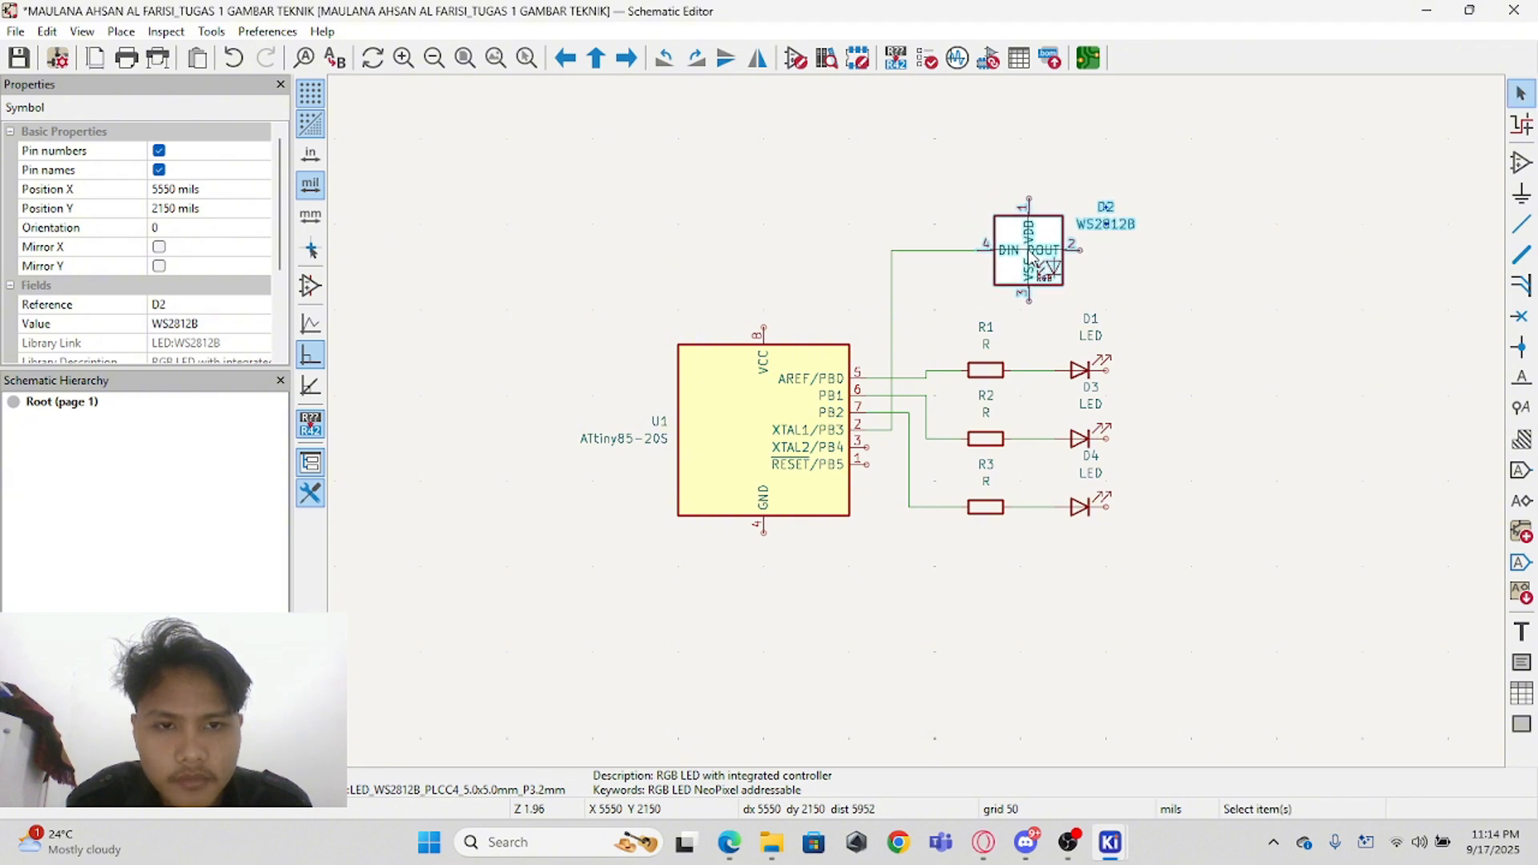
Step: Place a VCC power symbol on the ATtiny85's VCC pin and pull it 250 mils above the pin with a connecting wire
{"action": "scroll", "coordinate": [985, 296], "scroll_direction": "down", "scroll_amount": 2}
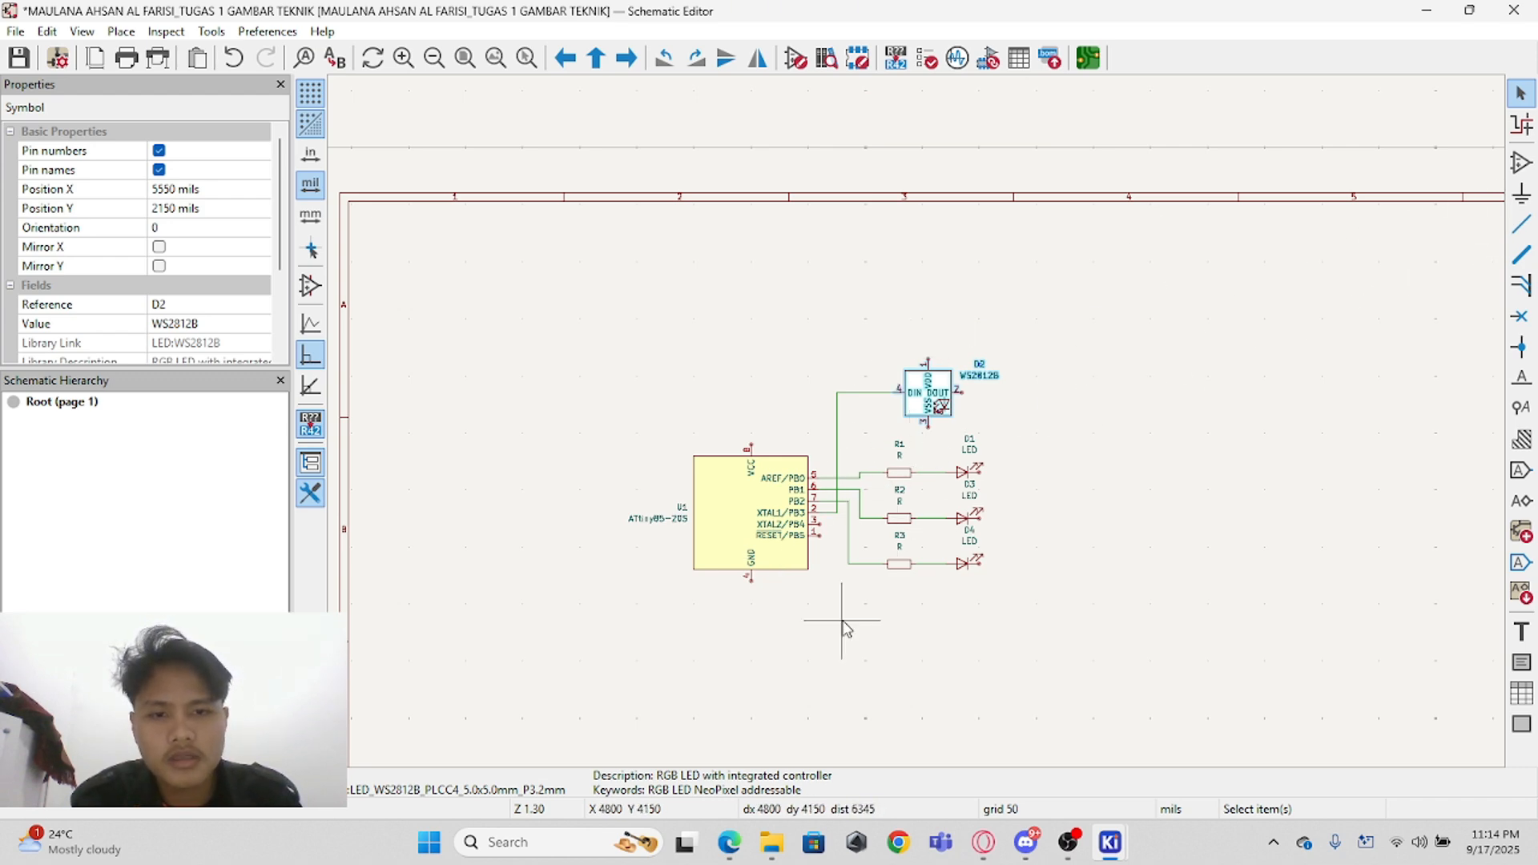
{"action": "left_click", "coordinate": [1521, 194]}
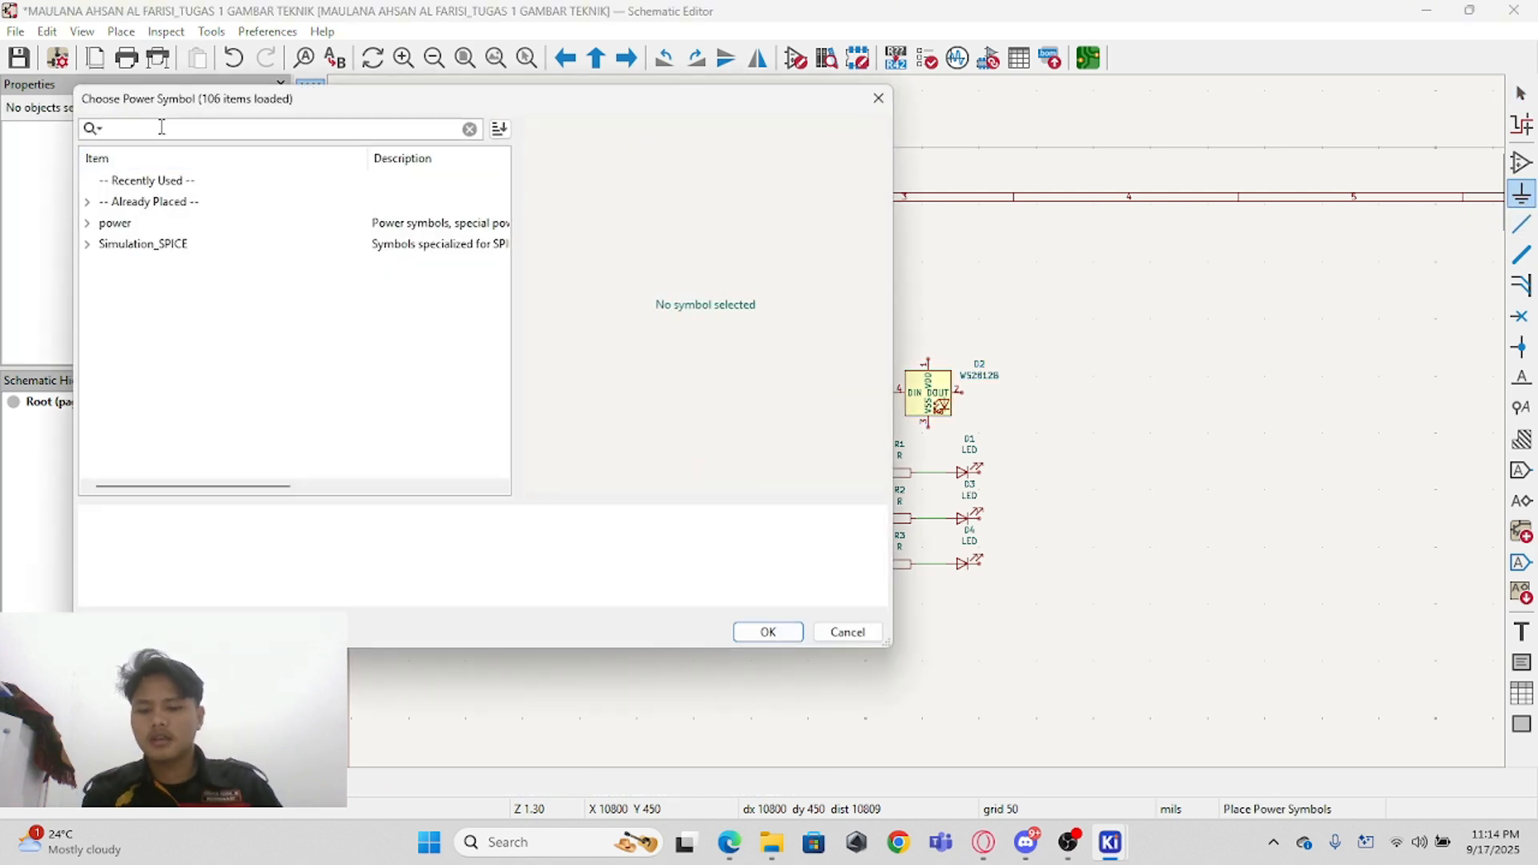
{"action": "type", "text": "VCC"}
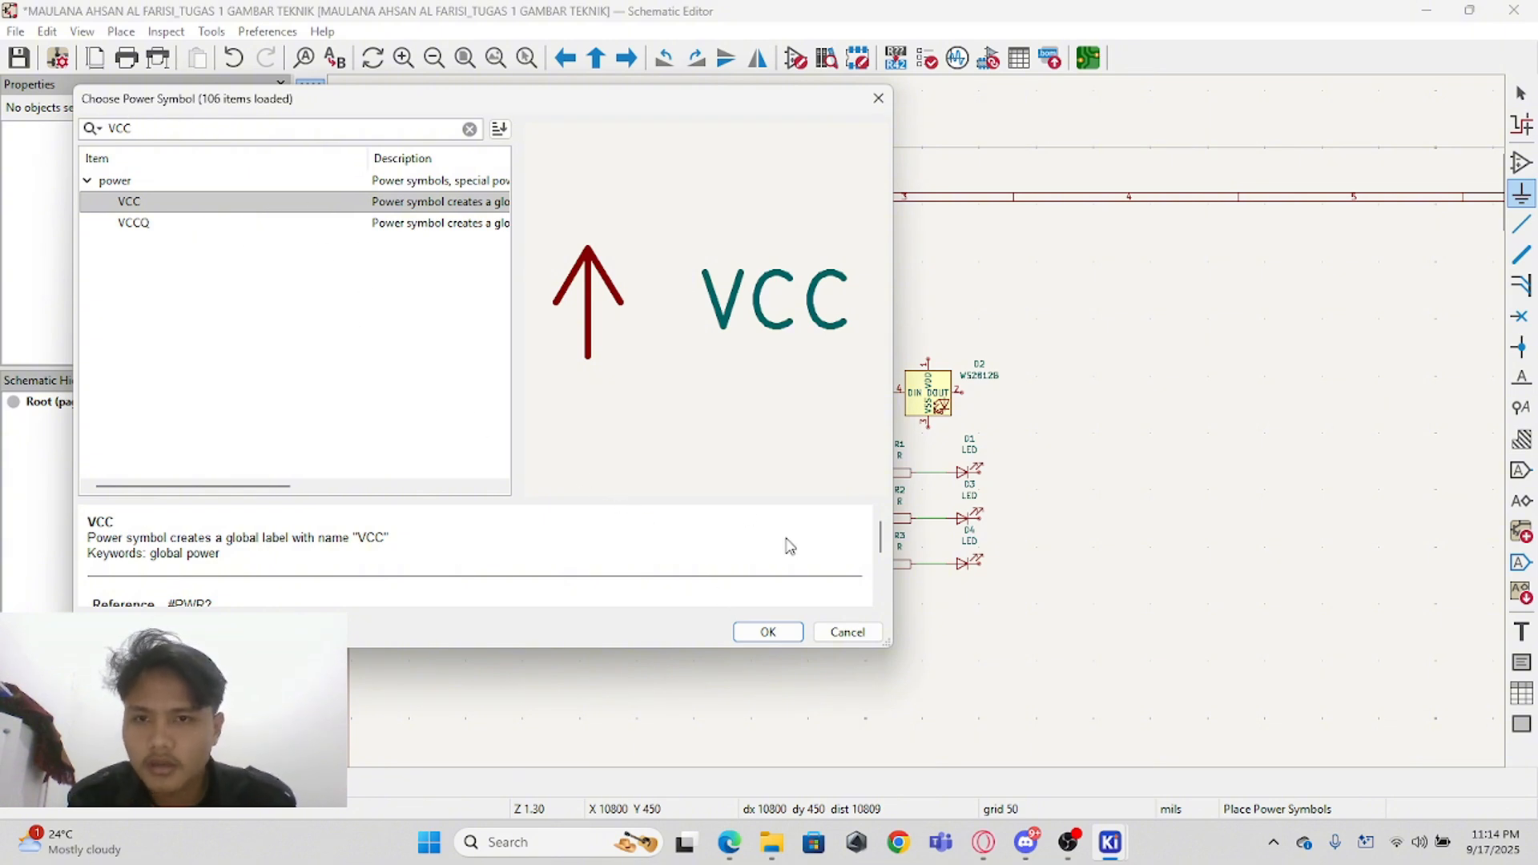
{"action": "left_click", "coordinate": [779, 633]}
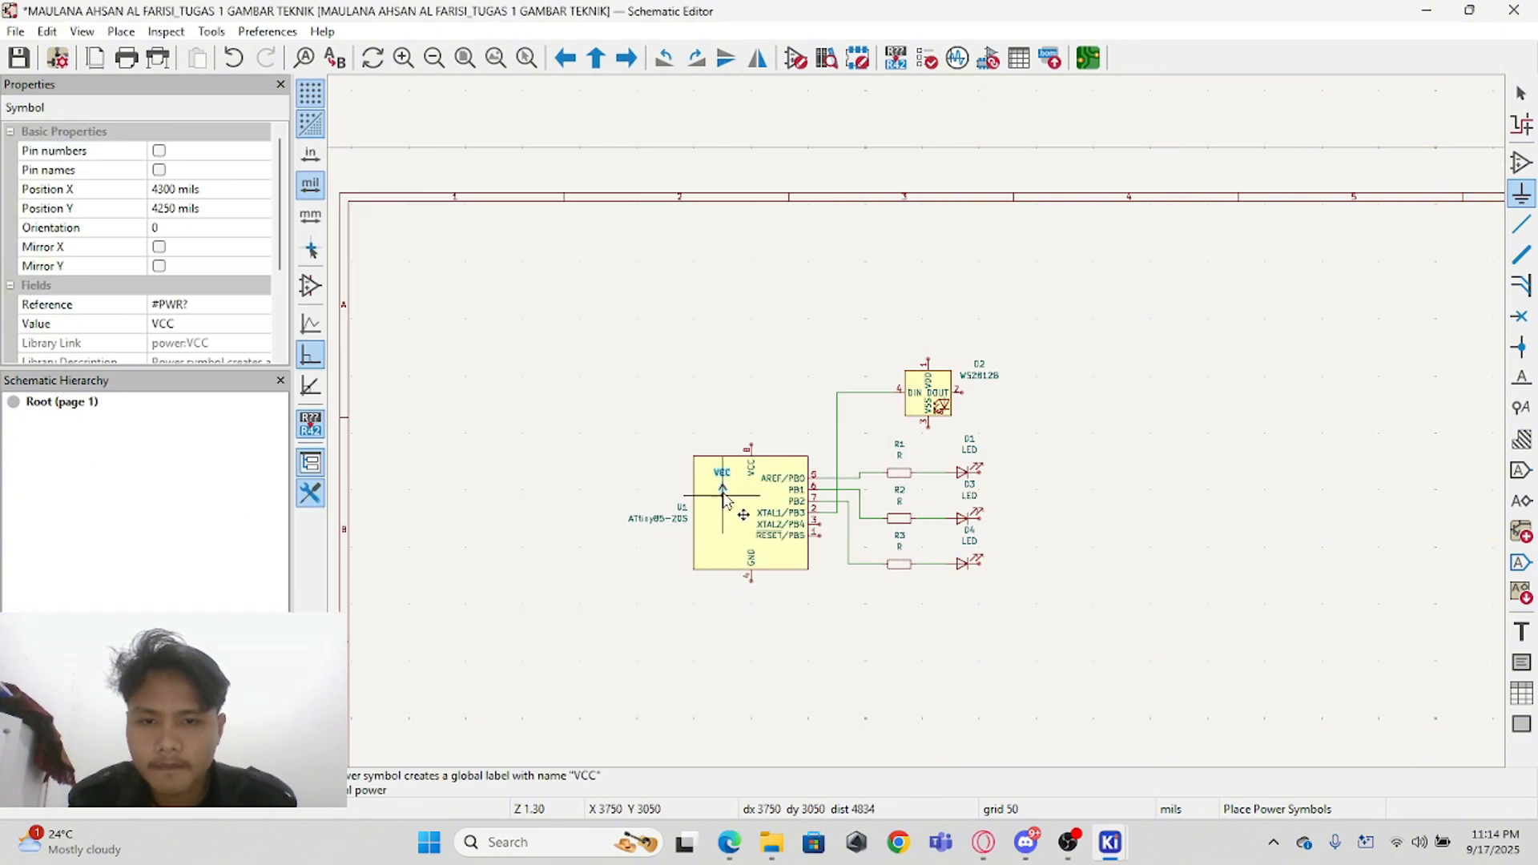
{"action": "scroll", "coordinate": [917, 428], "scroll_direction": "up", "scroll_amount": 2}
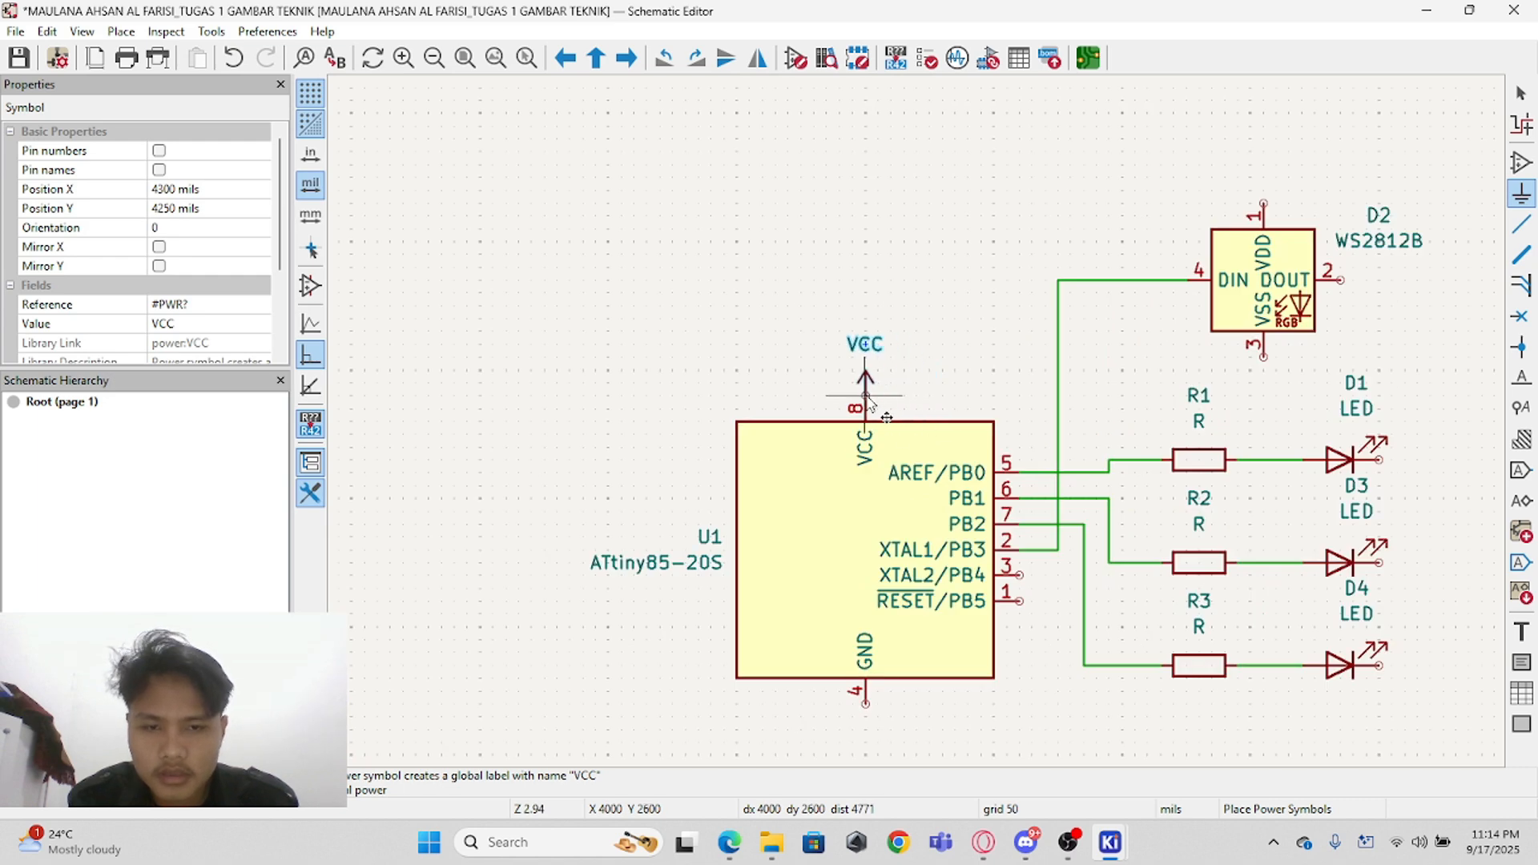
{"action": "left_click", "coordinate": [865, 396]}
{"action": "left_click_drag", "start_coordinate": [866, 396], "coordinate": [865, 331]}
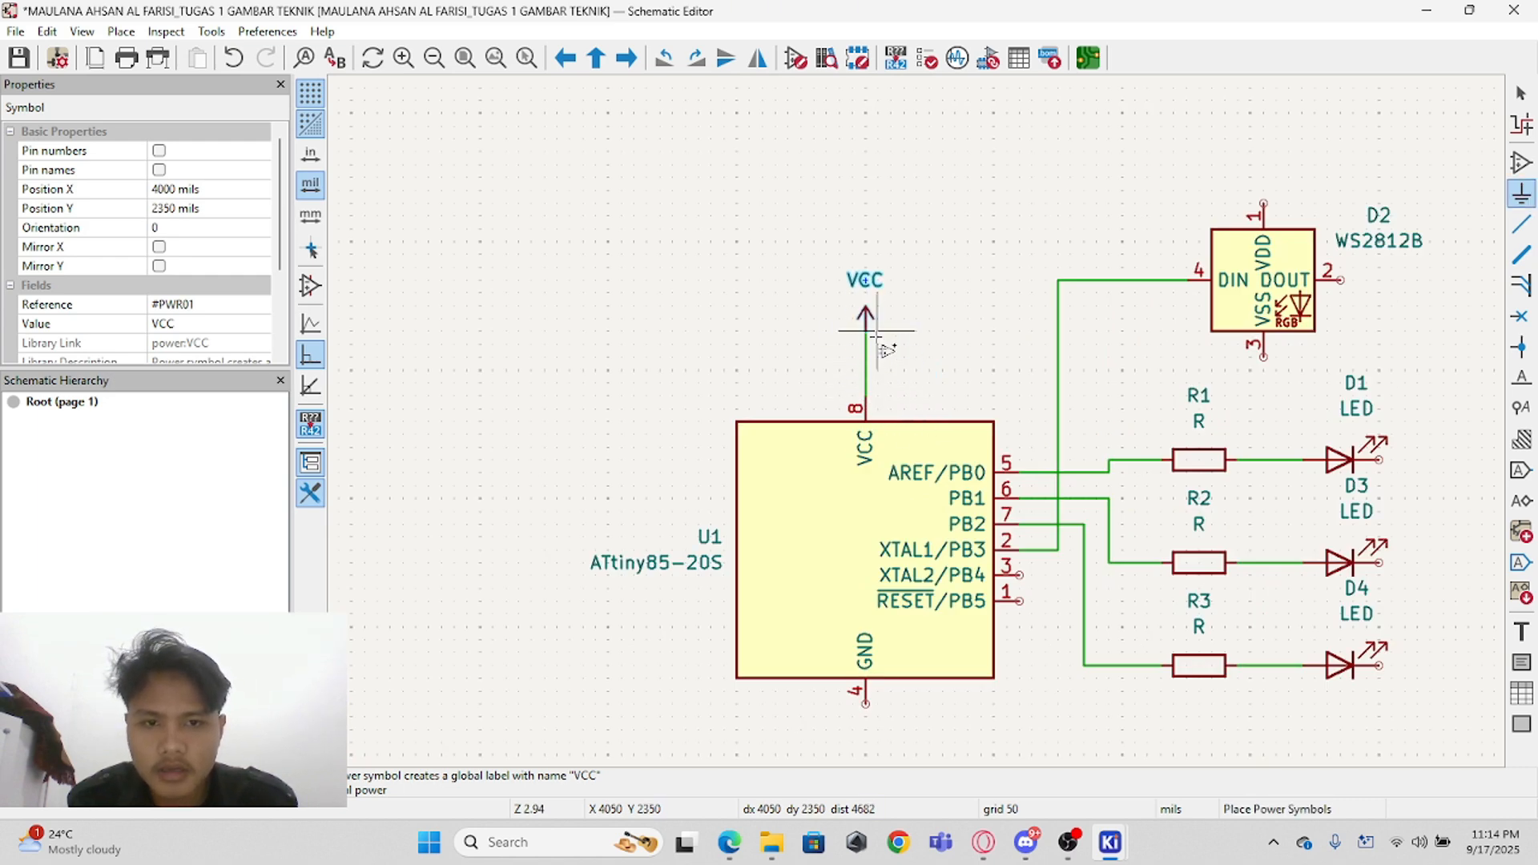
Step: Place a GND power symbol below the ATtiny85's GND pin and pull it down to Y 4000 mils on a straight wire
{"action": "left_click", "coordinate": [1008, 309]}
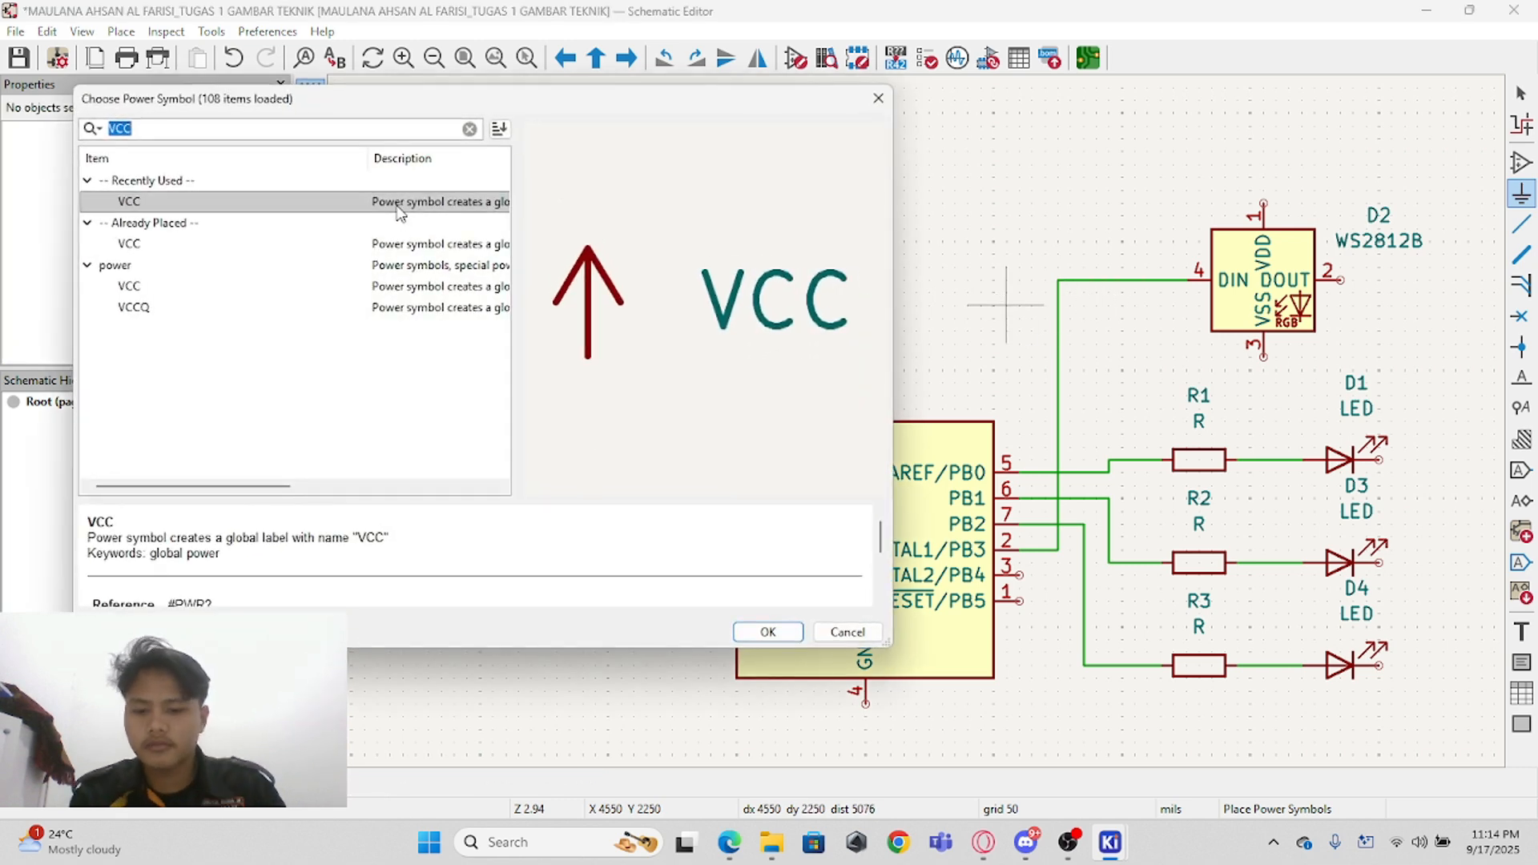
{"action": "type", "text": "GND"}
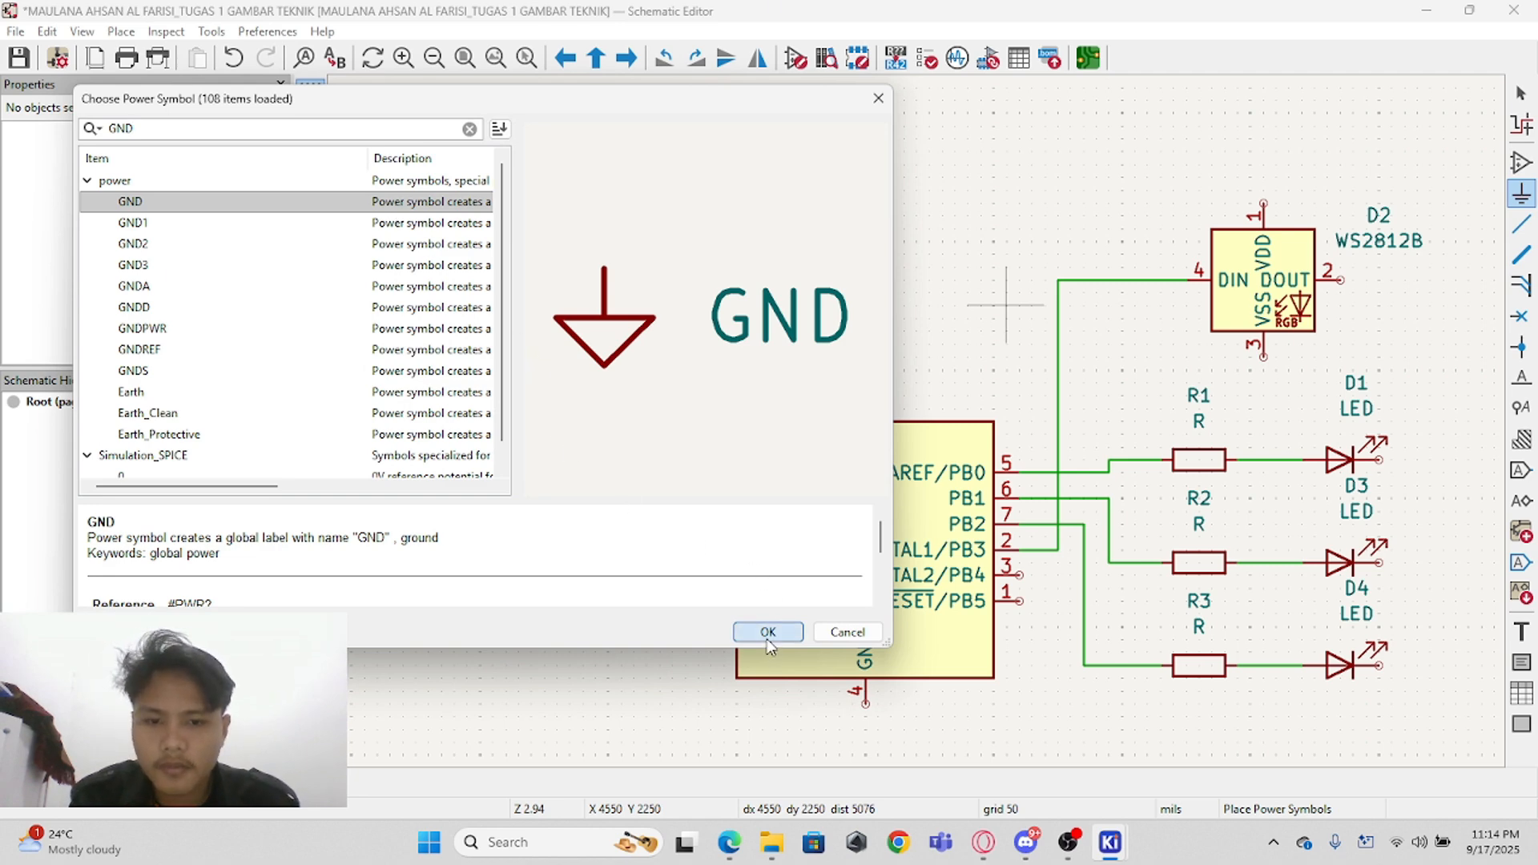
{"action": "left_click", "coordinate": [770, 633]}
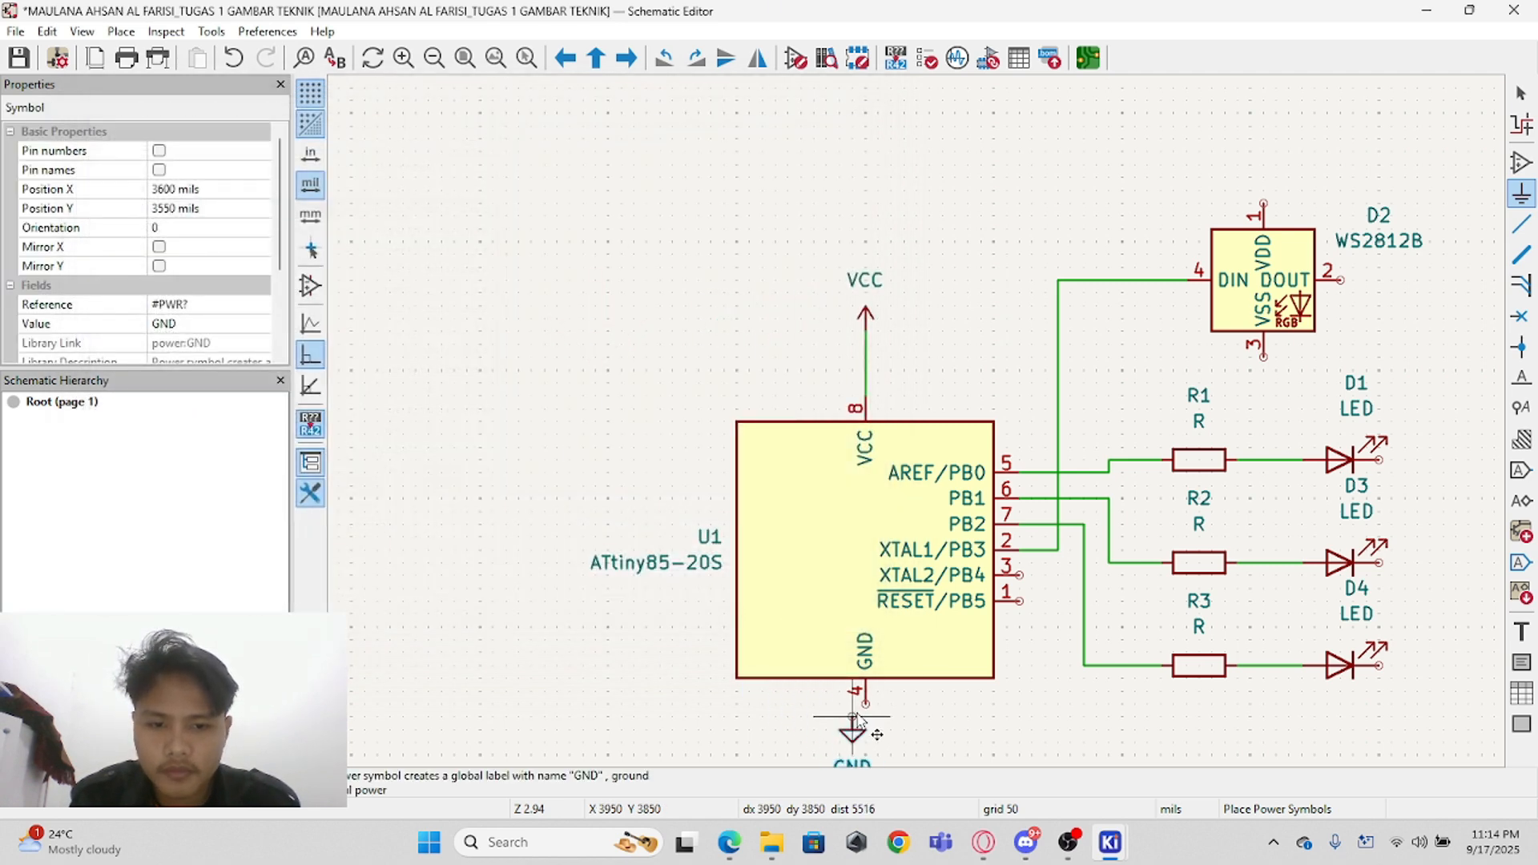
{"action": "left_click", "coordinate": [866, 721]}
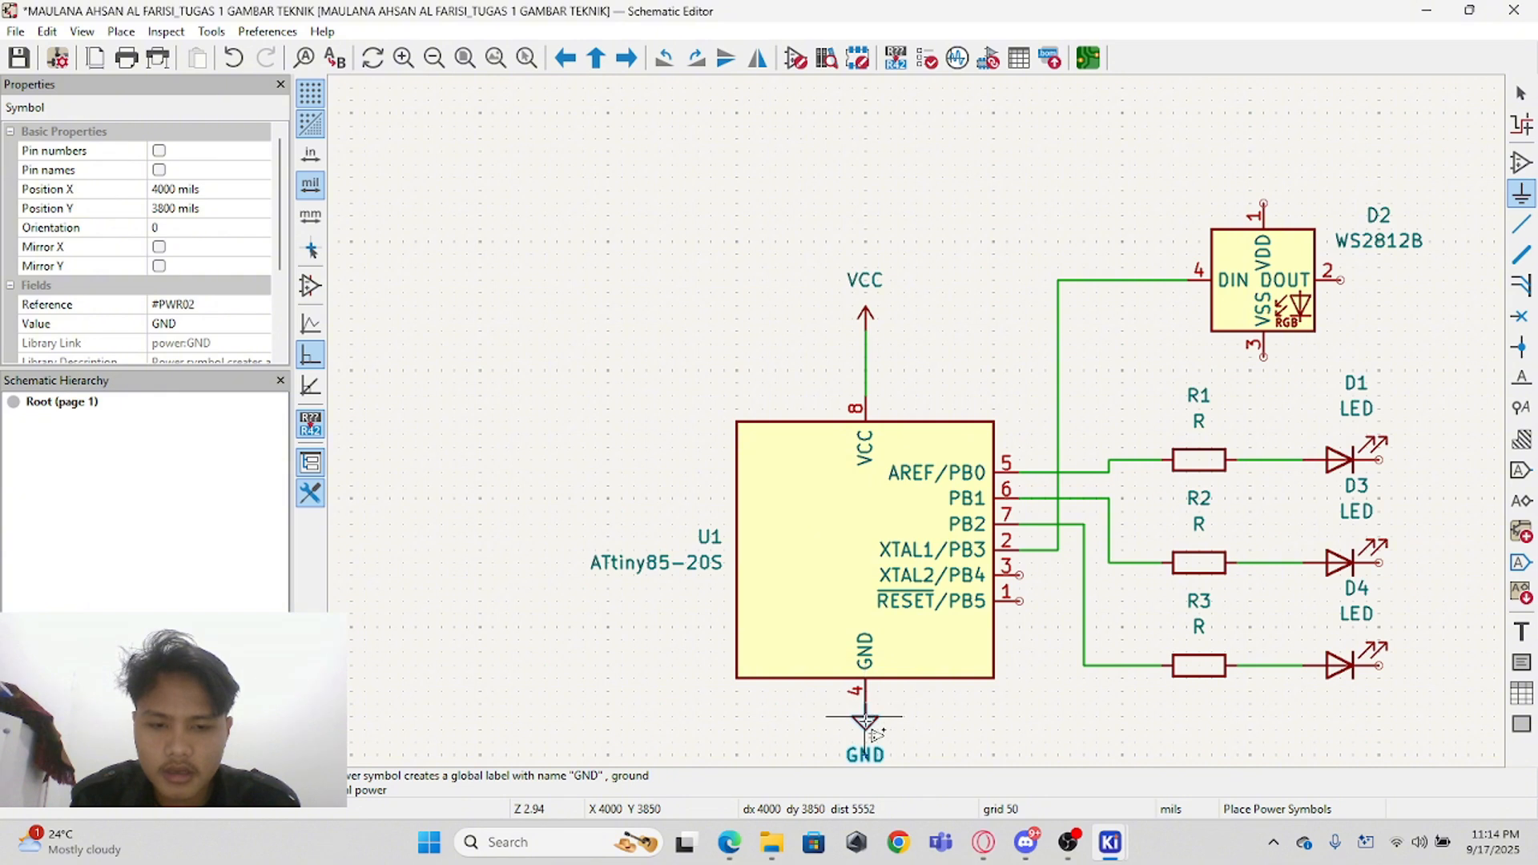
{"action": "scroll", "coordinate": [874, 733], "scroll_direction": "down", "scroll_amount": 4}
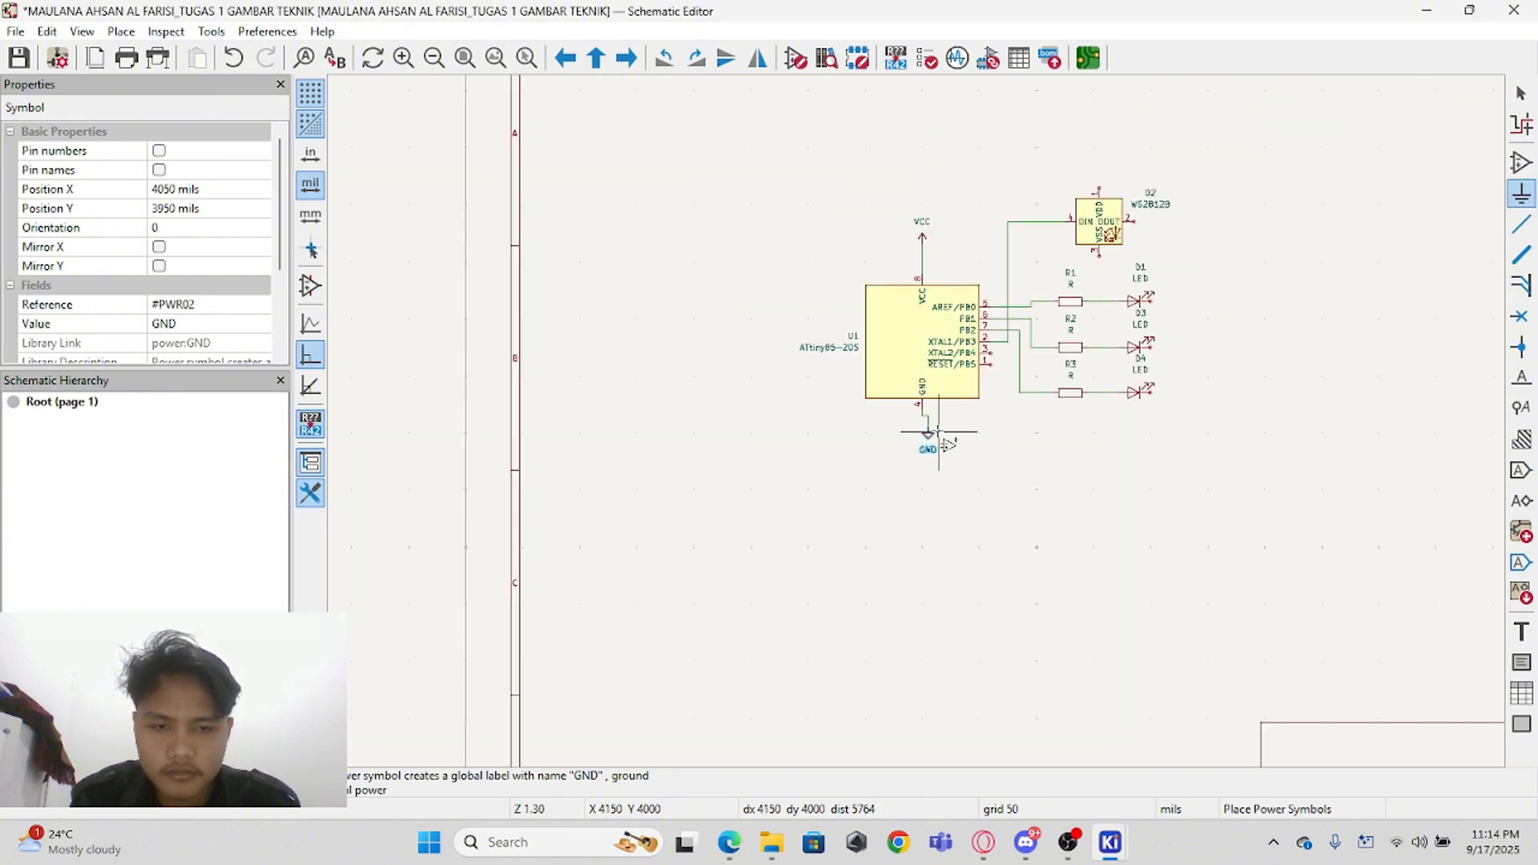
{"action": "key", "text": "g"}
{"action": "left_click", "coordinate": [923, 446]}
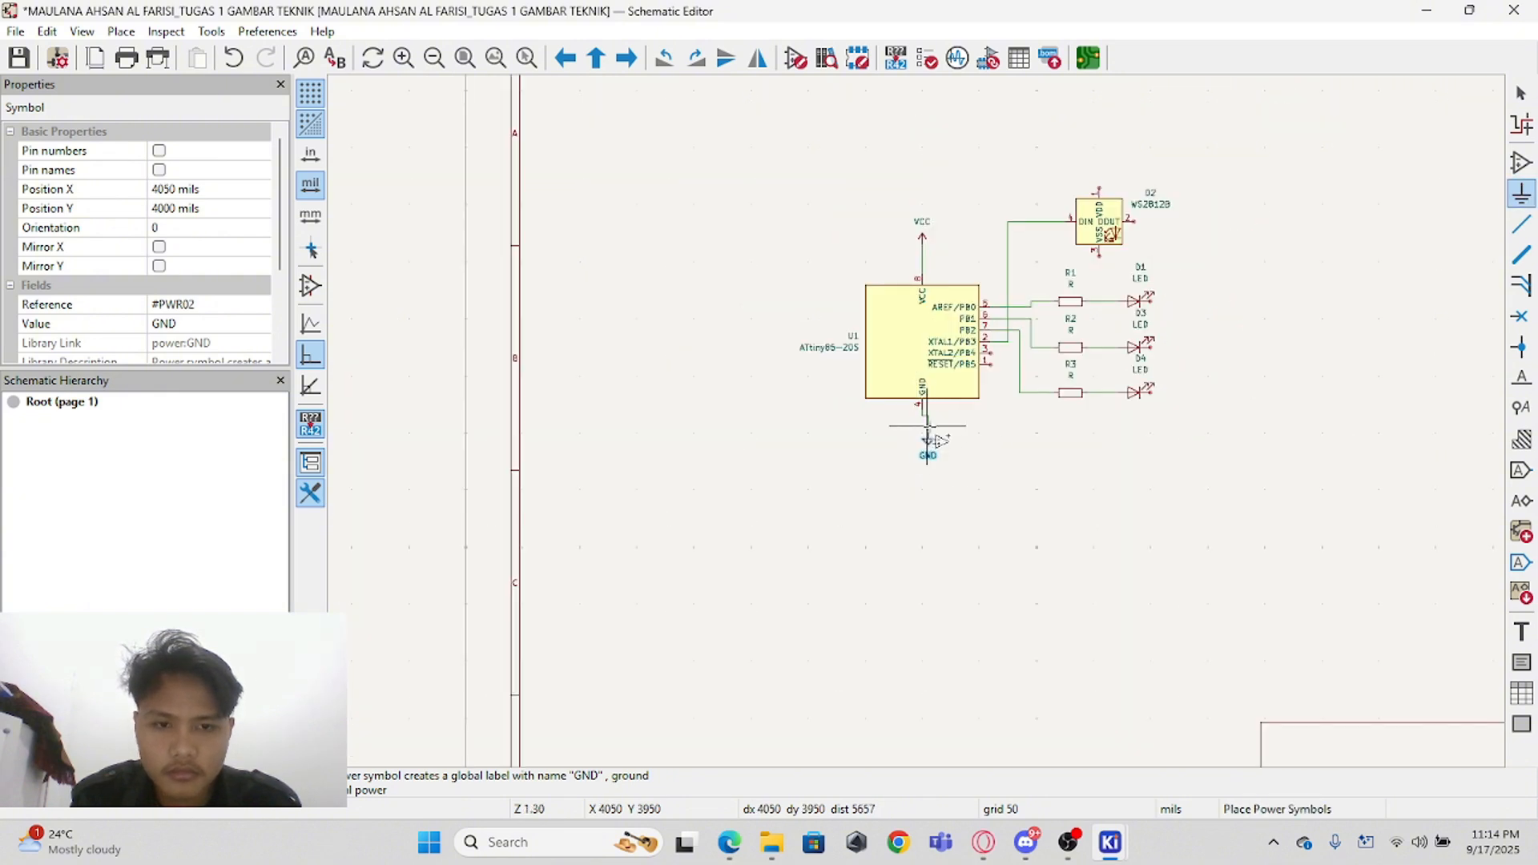
{"action": "left_click_drag", "start_coordinate": [928, 443], "coordinate": [922, 432]}
{"action": "scroll", "coordinate": [915, 238], "scroll_direction": "down", "scroll_amount": 1}
{"action": "scroll", "coordinate": [919, 422], "scroll_direction": "up", "scroll_amount": 2}
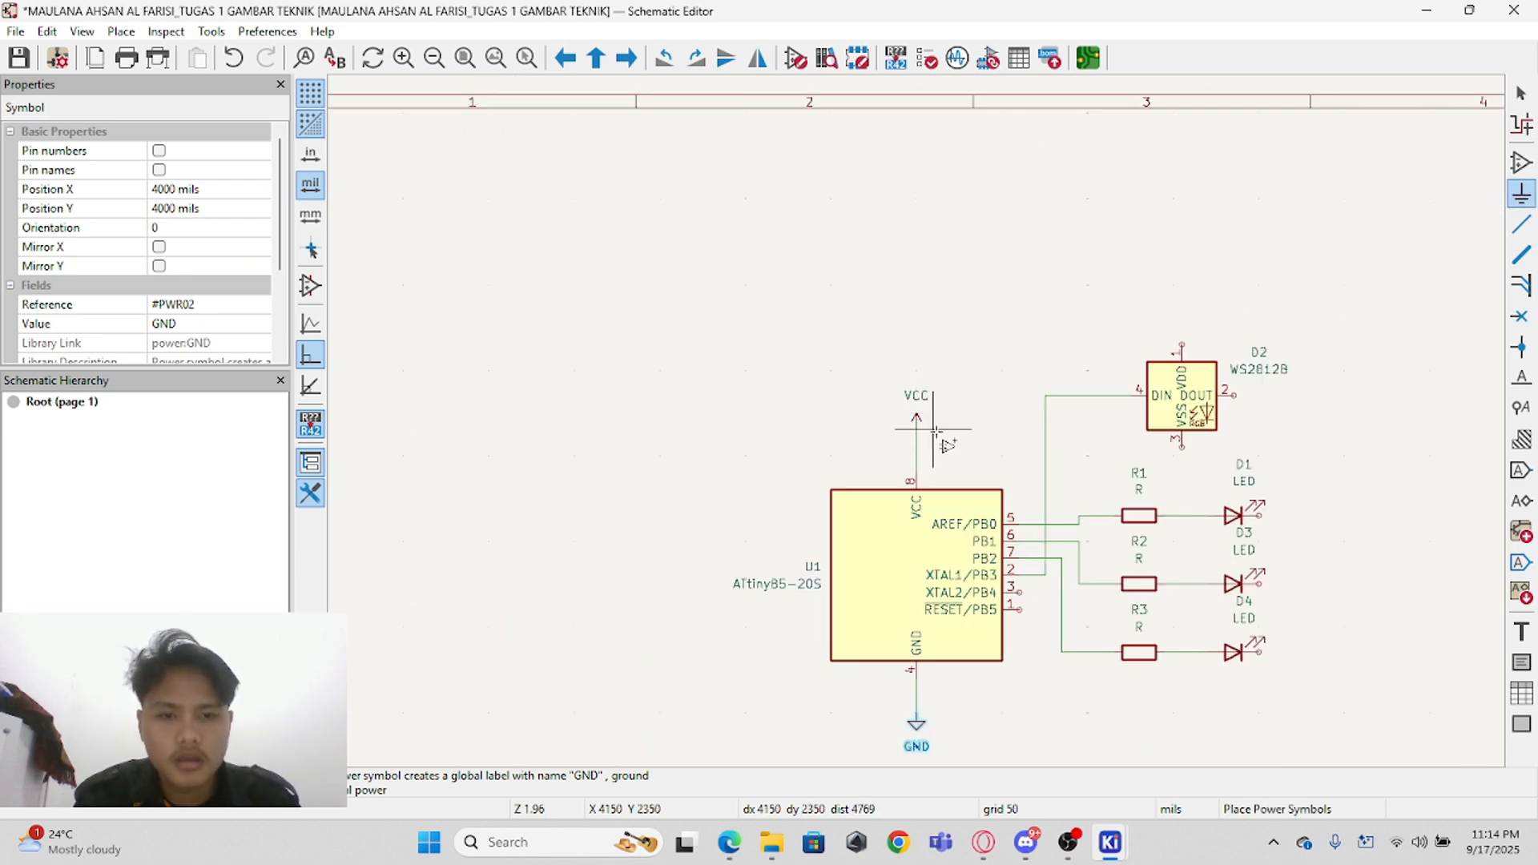
Step: Duplicate the VCC symbol onto the WS2812B's VDD pin and pull it up to Y 1650 mils with a connecting wire
{"action": "left_click", "coordinate": [1528, 96]}
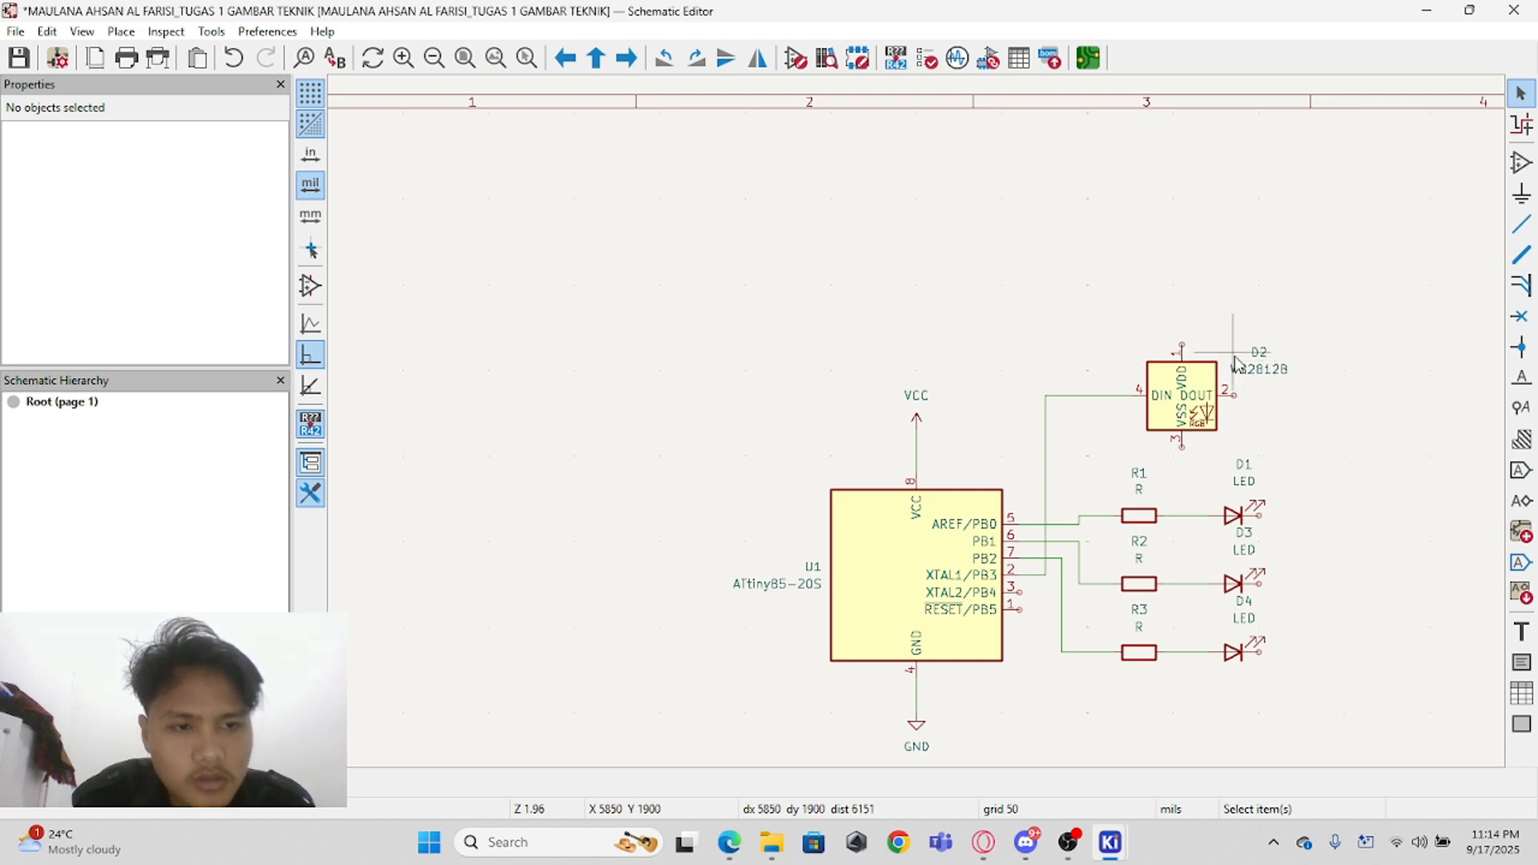
{"action": "left_click", "coordinate": [930, 437]}
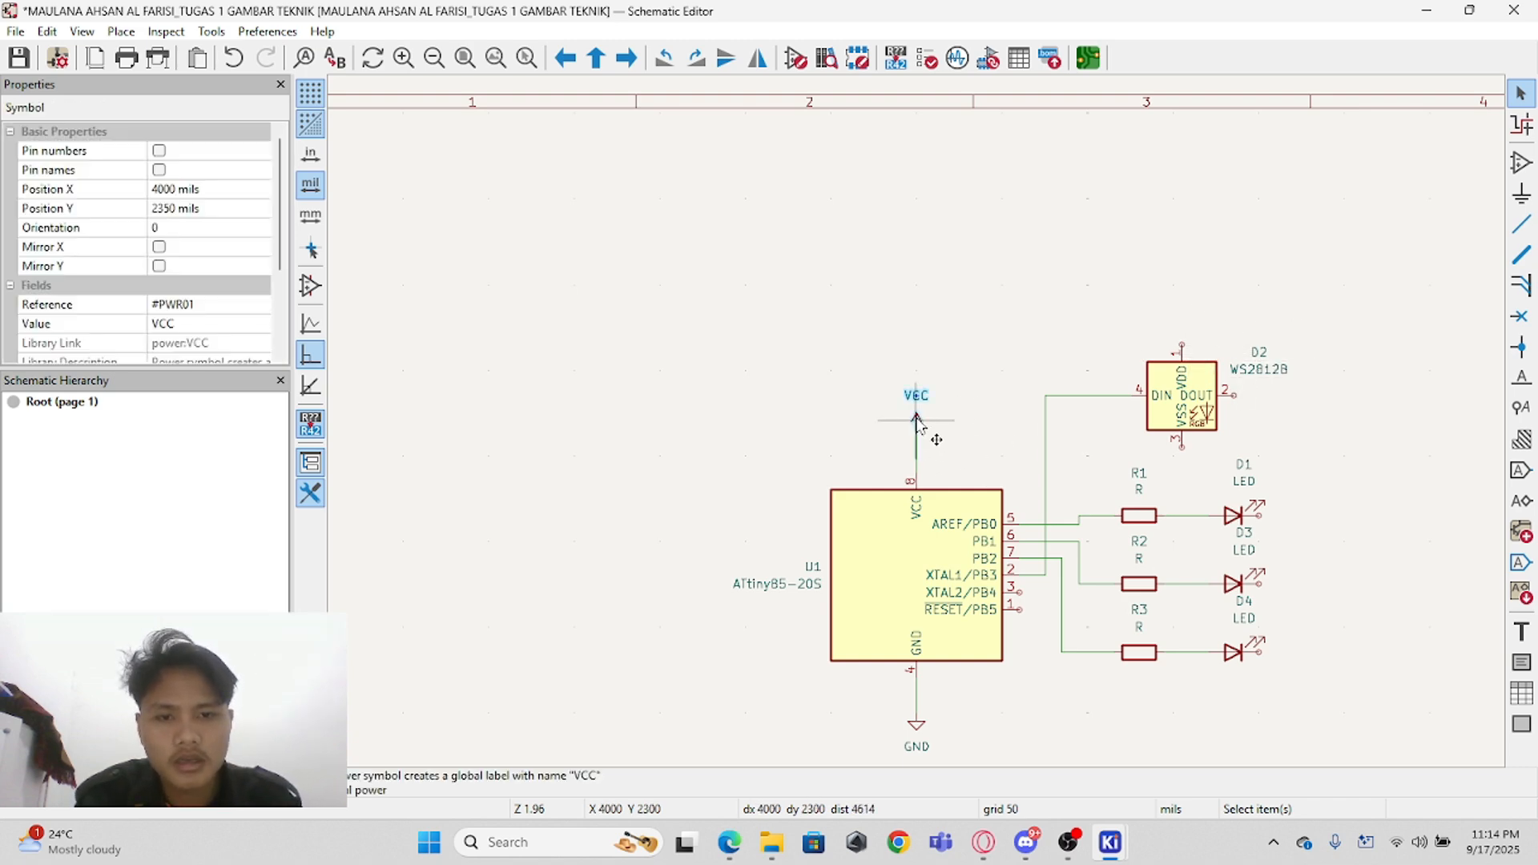
{"action": "key", "text": "ctrl+d"}
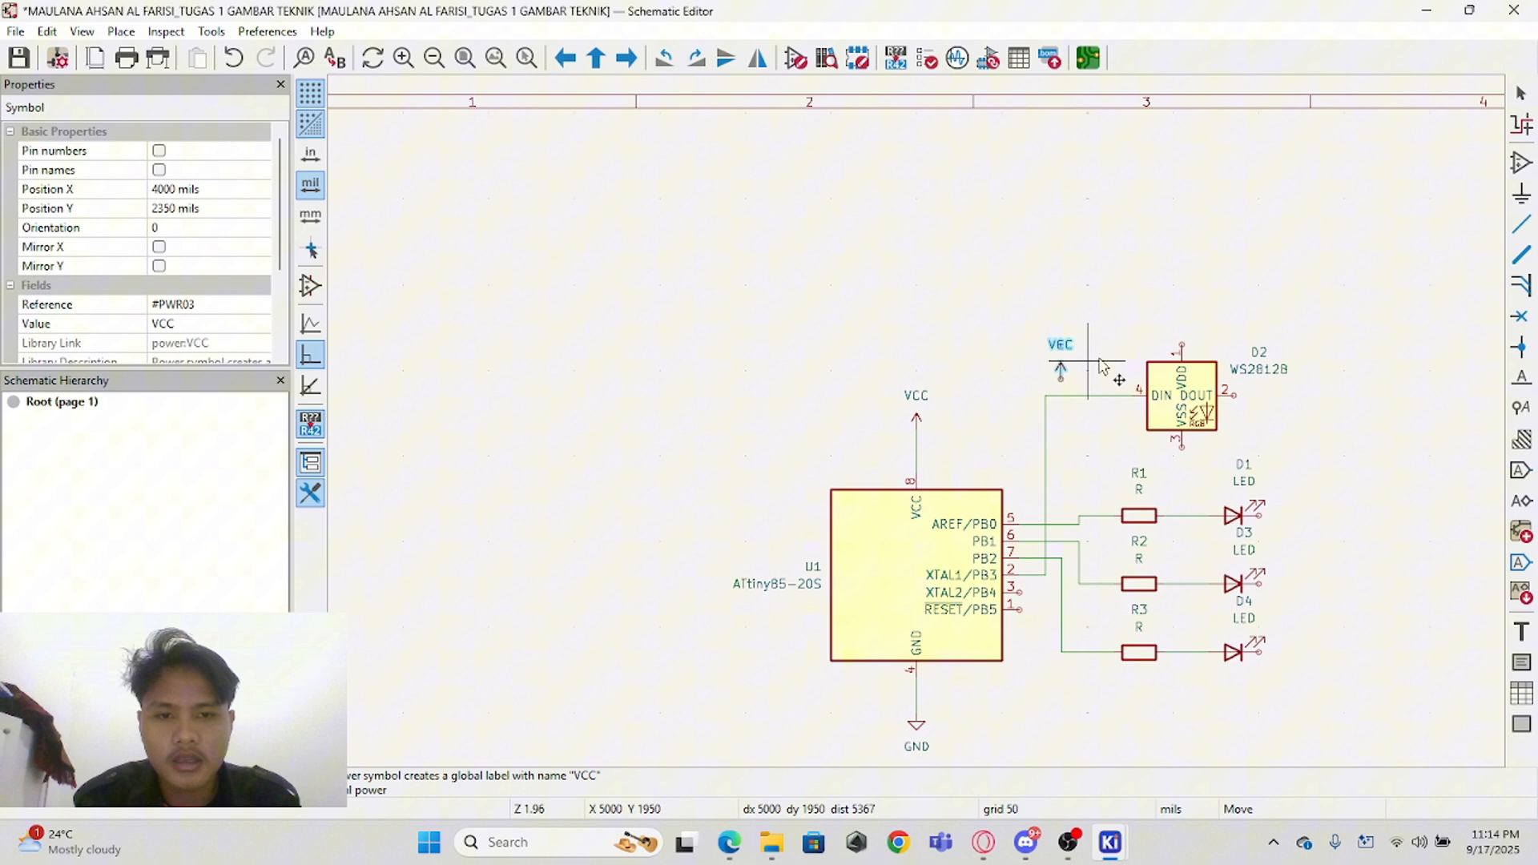
{"action": "left_click", "coordinate": [1182, 345]}
{"action": "left_click_drag", "start_coordinate": [1186, 340], "coordinate": [1186, 315]}
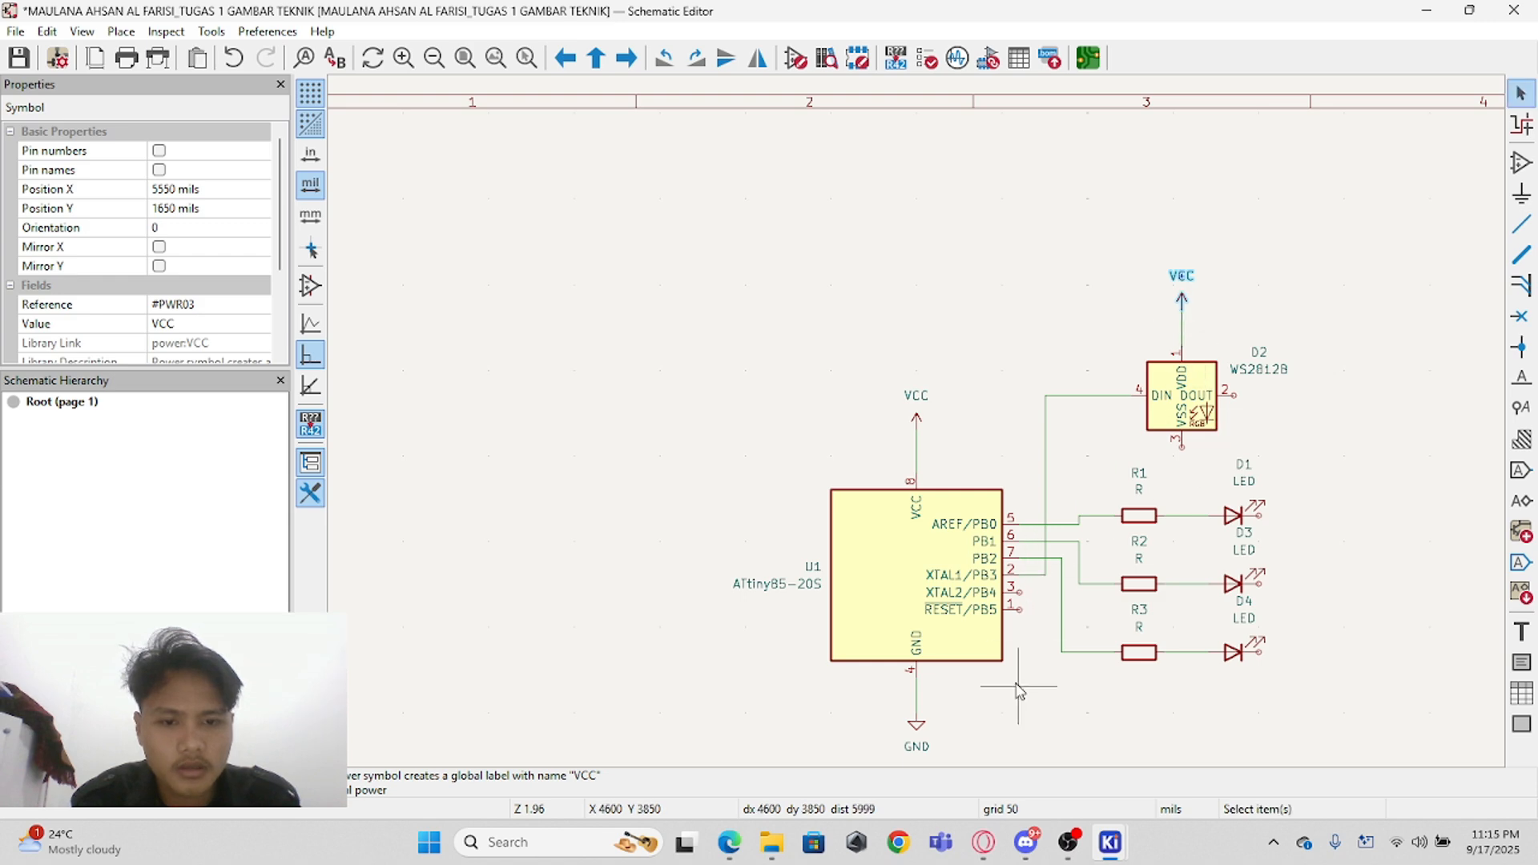
Step: Duplicate the GND symbol onto the WS2812B's VSS pin and pull it down to Y 2550 mils with a connecting wire
{"action": "left_click", "coordinate": [914, 737]}
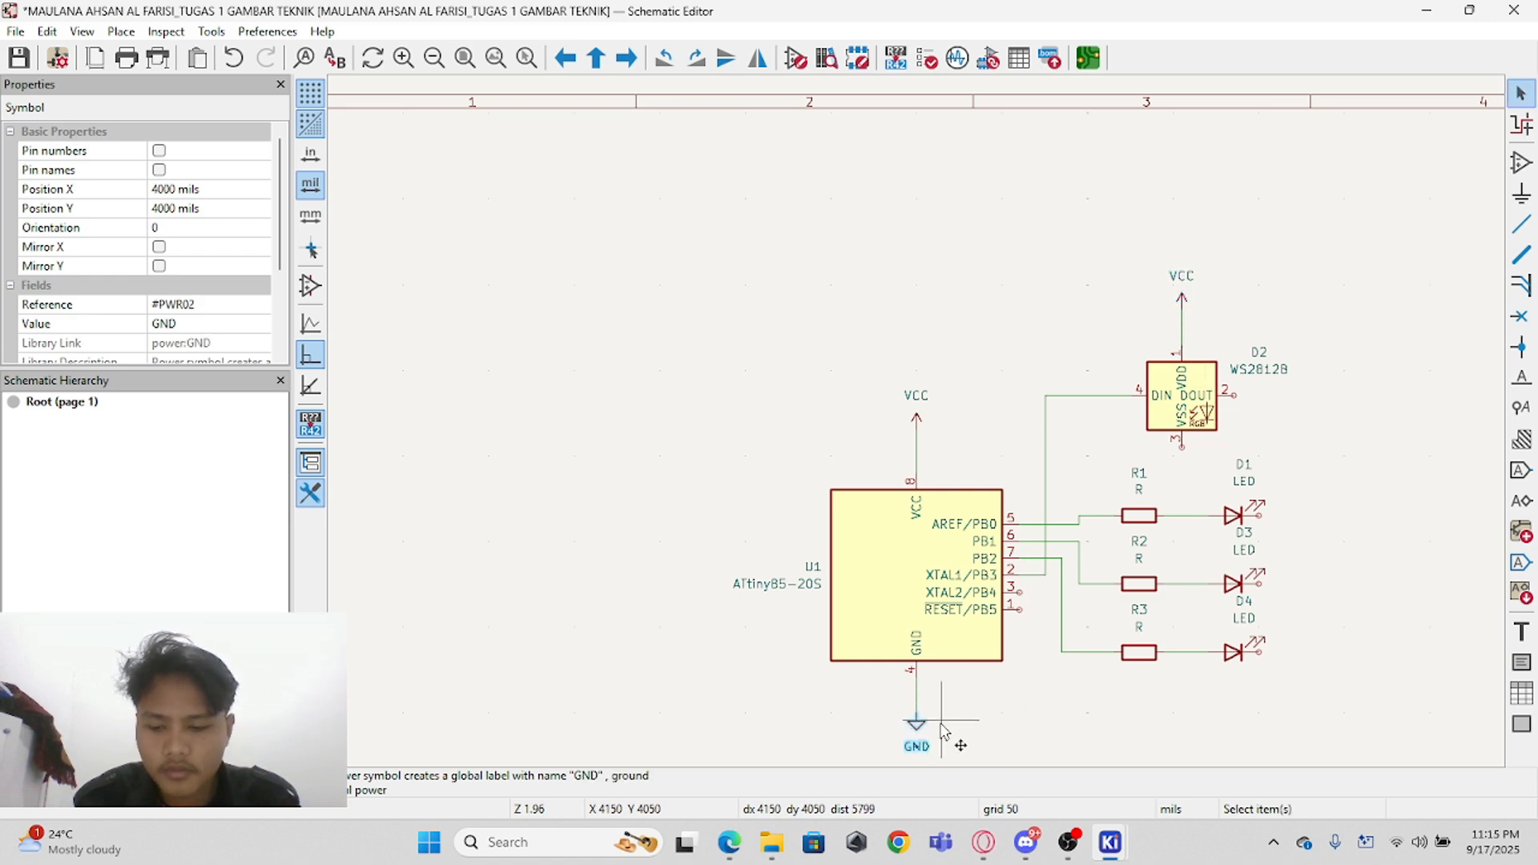
{"action": "key", "text": "ctrl+d"}
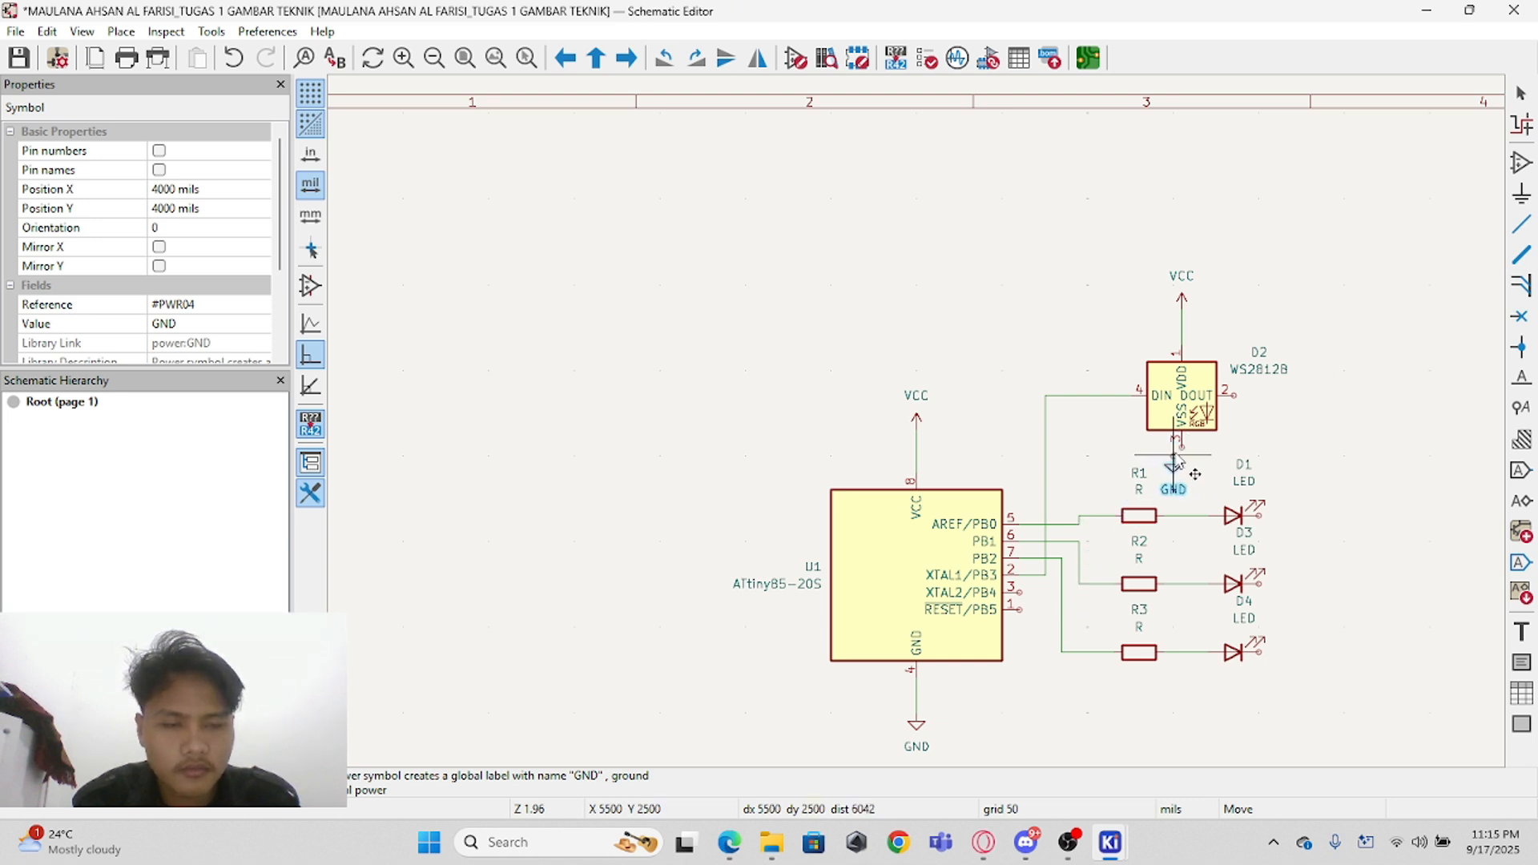
{"action": "left_click", "coordinate": [1183, 447]}
{"action": "left_click_drag", "start_coordinate": [1182, 471], "coordinate": [1191, 465]}
Step: Lower the ATtiny85's GND symbol to Y 4150 mils and wire LED D1's free pin around to the ATtiny85's ground wire
{"action": "scroll", "coordinate": [1250, 425], "scroll_direction": "down", "scroll_amount": 2}
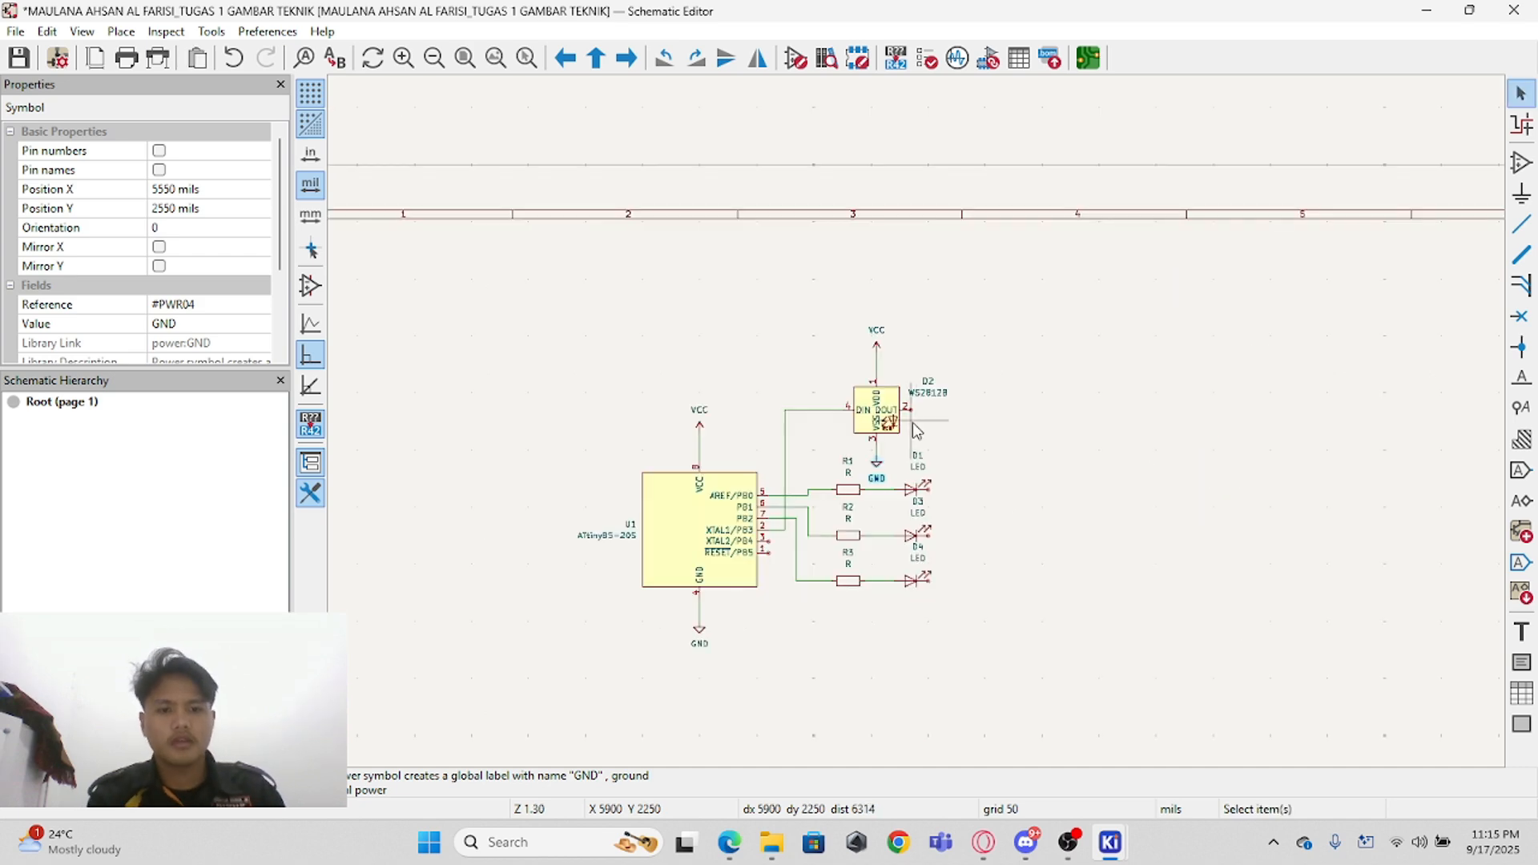
{"action": "scroll", "coordinate": [834, 552], "scroll_direction": "up", "scroll_amount": 2}
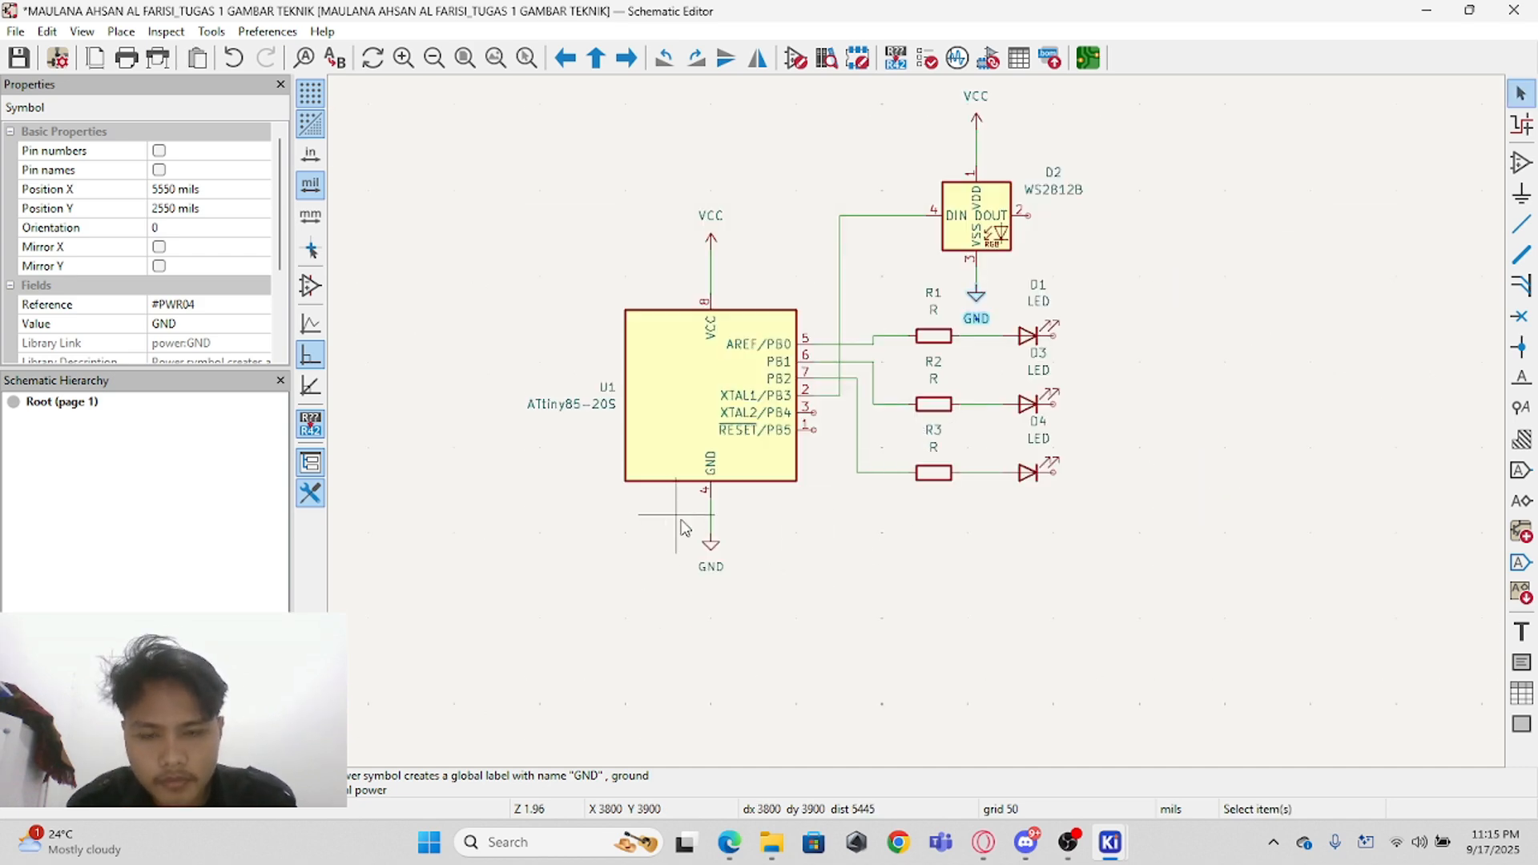
{"action": "left_click_drag", "start_coordinate": [708, 544], "coordinate": [713, 569]}
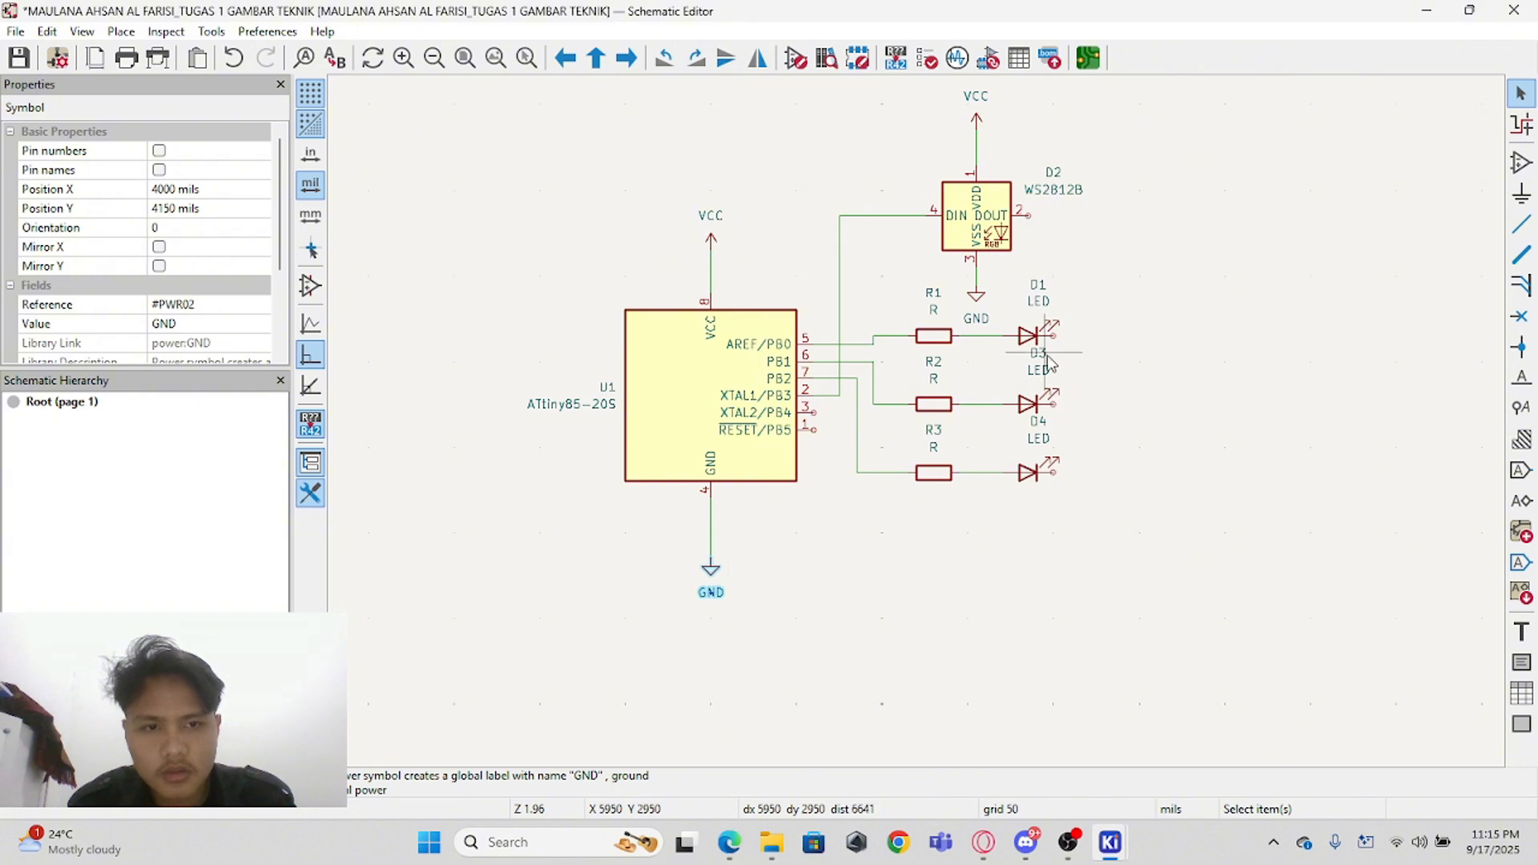
{"action": "key", "text": "w"}
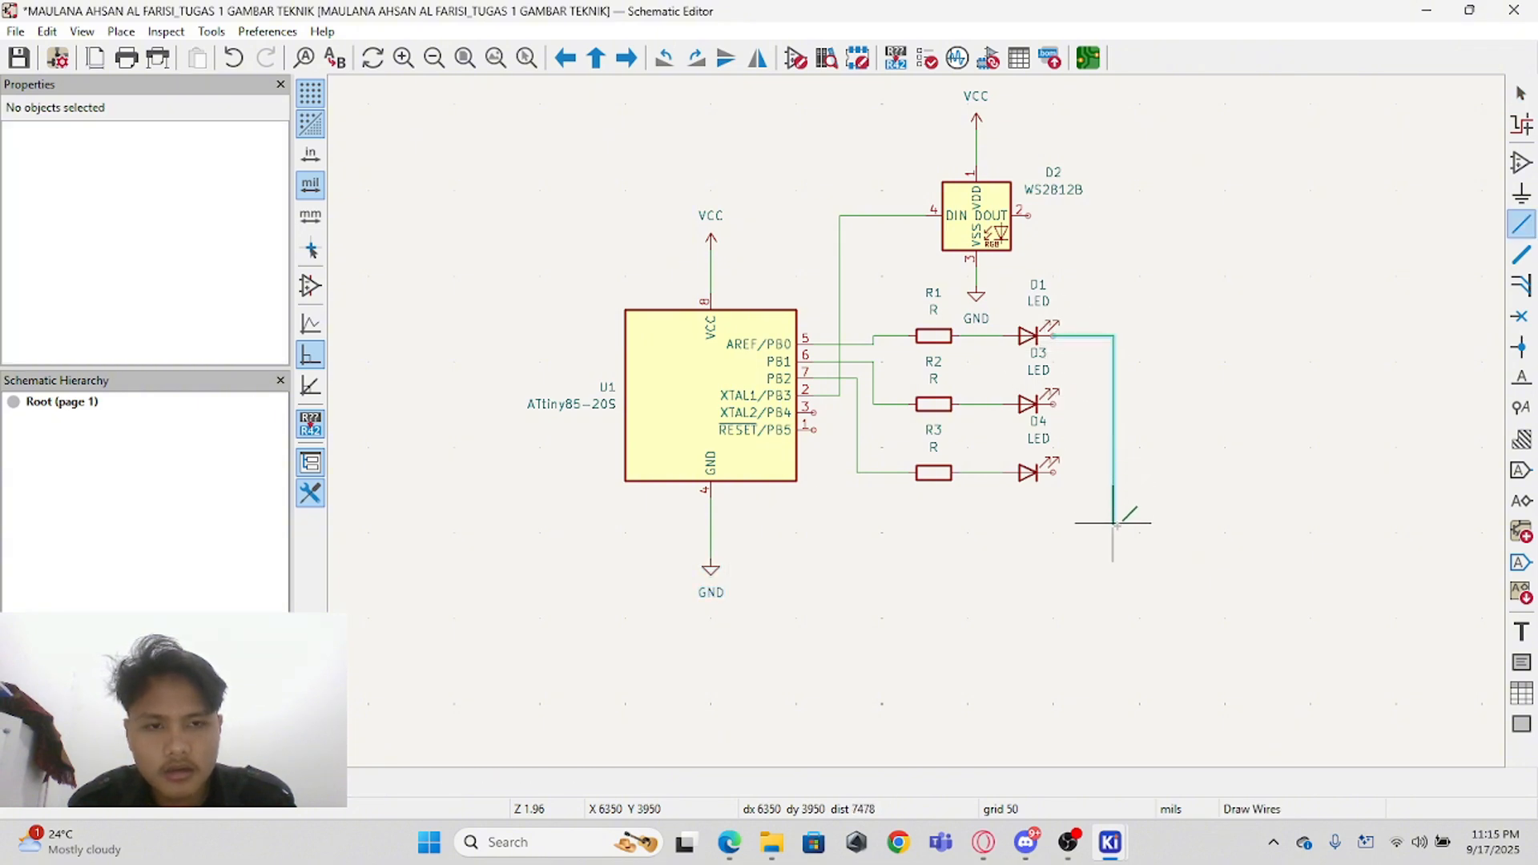
{"action": "left_click", "coordinate": [1114, 507]}
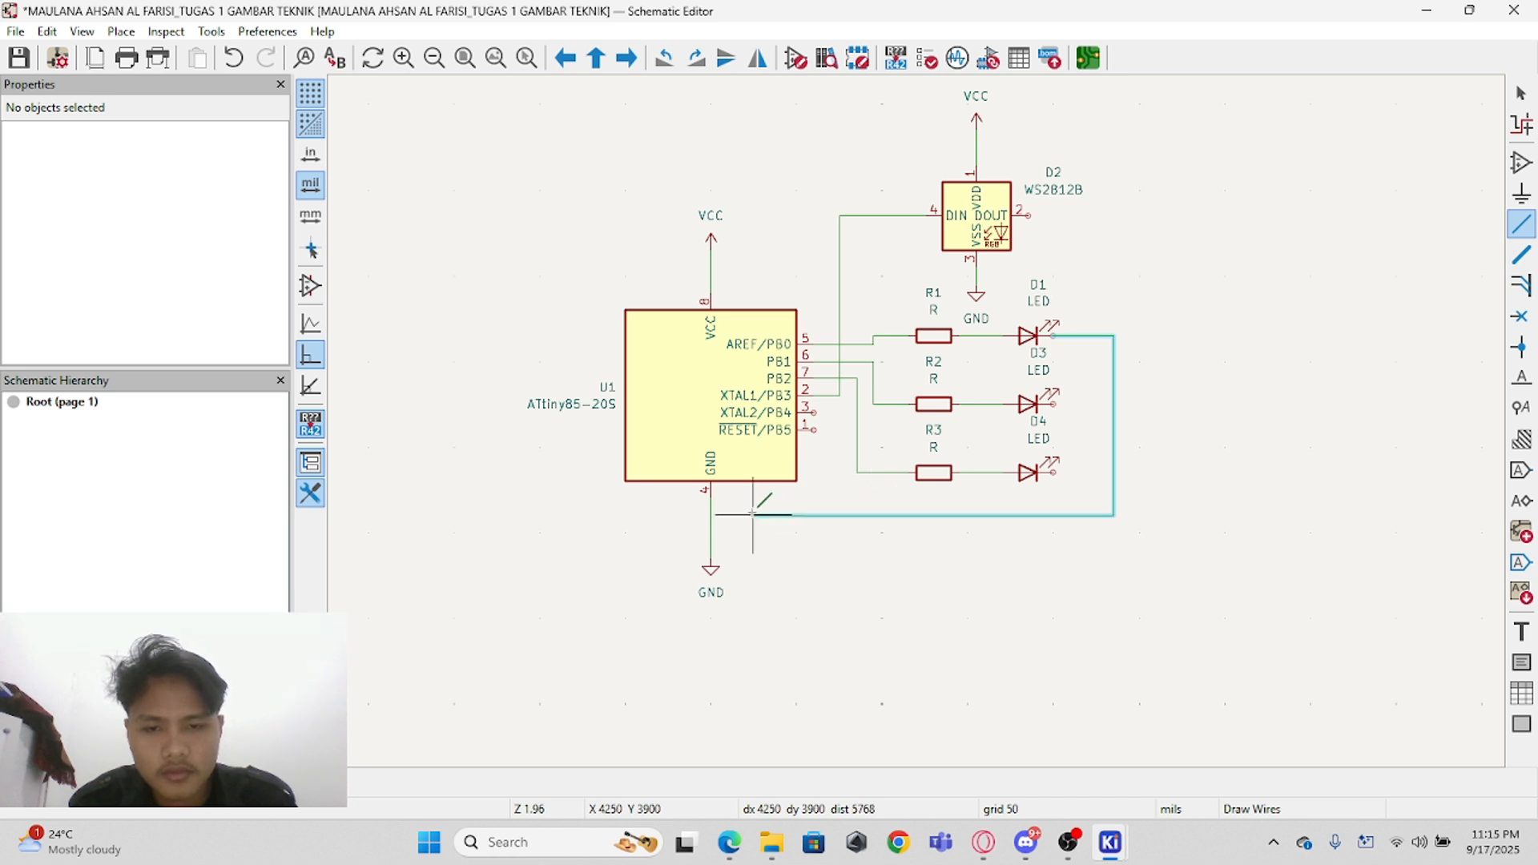
{"action": "left_click", "coordinate": [711, 508]}
{"action": "key", "text": "Escape"}
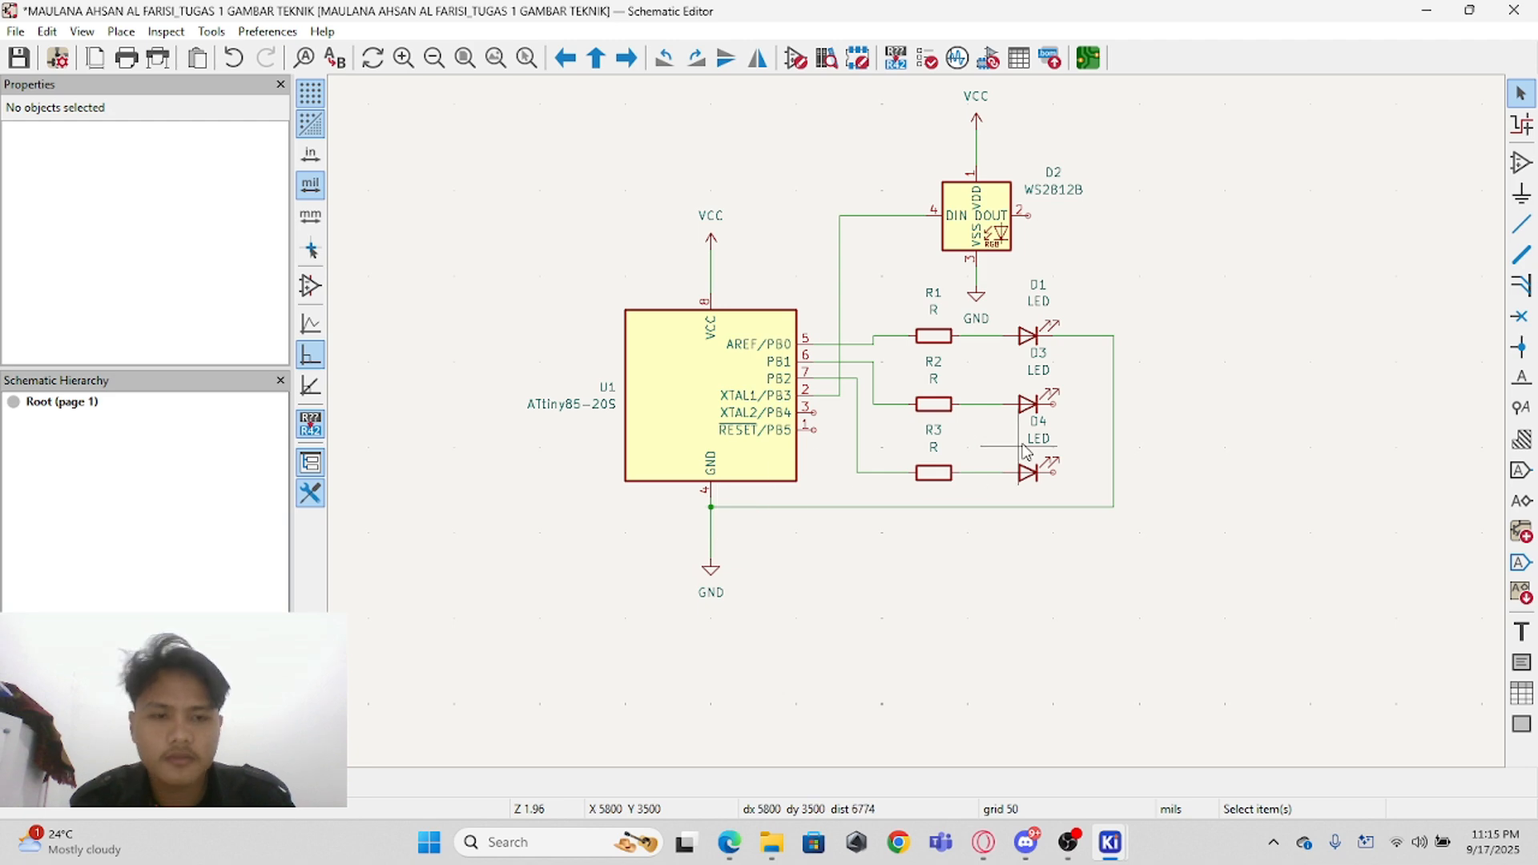
Step: Wire the free pins of LEDs D3 and D4 to the ATtiny85's ground wire, each joining 50 mils below the previous connection
{"action": "key", "text": "w"}
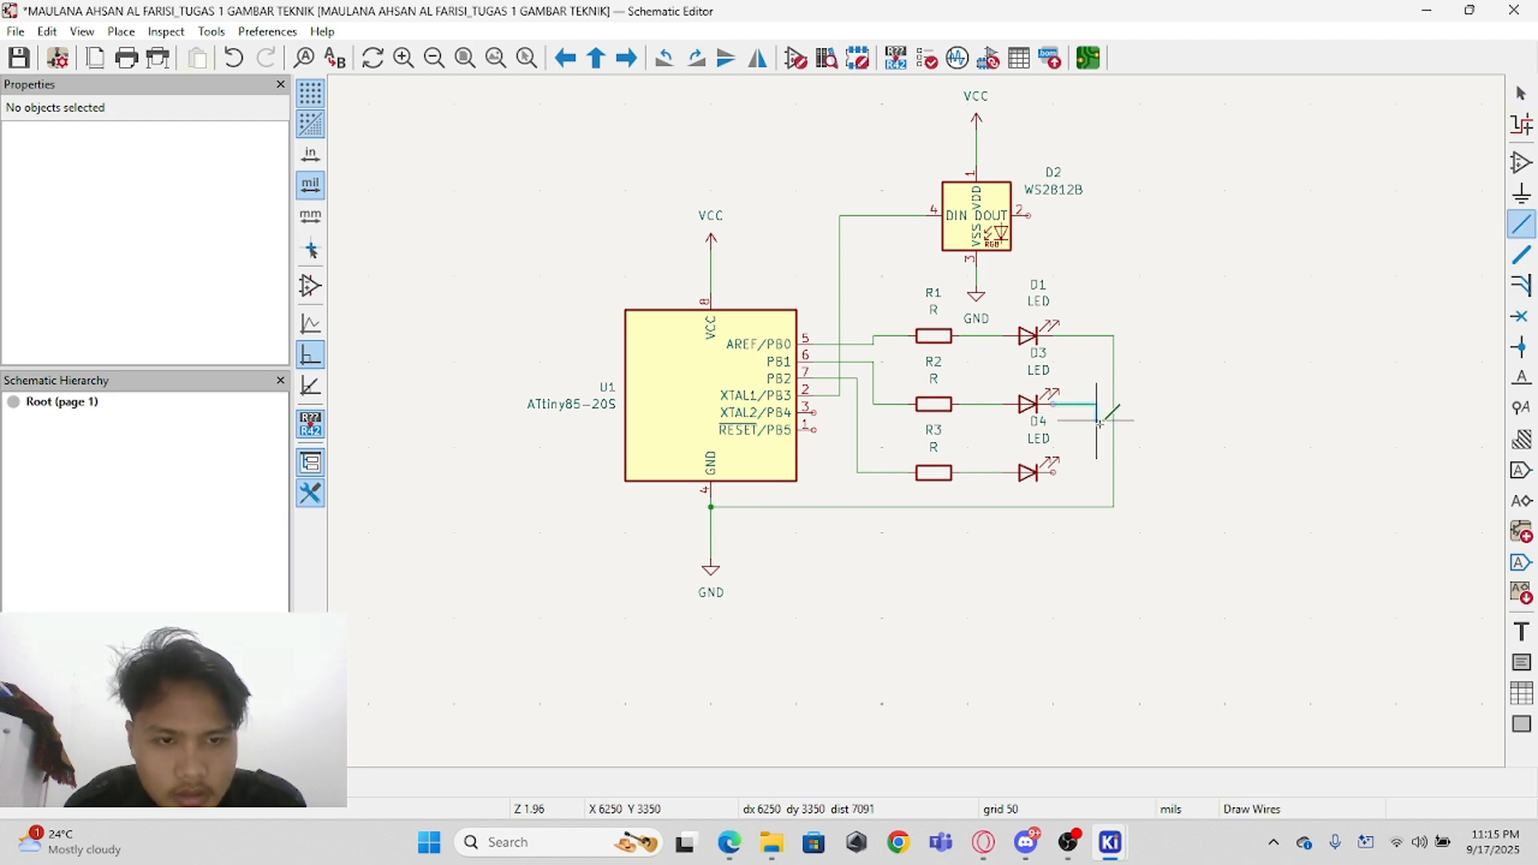
{"action": "left_click", "coordinate": [1104, 523]}
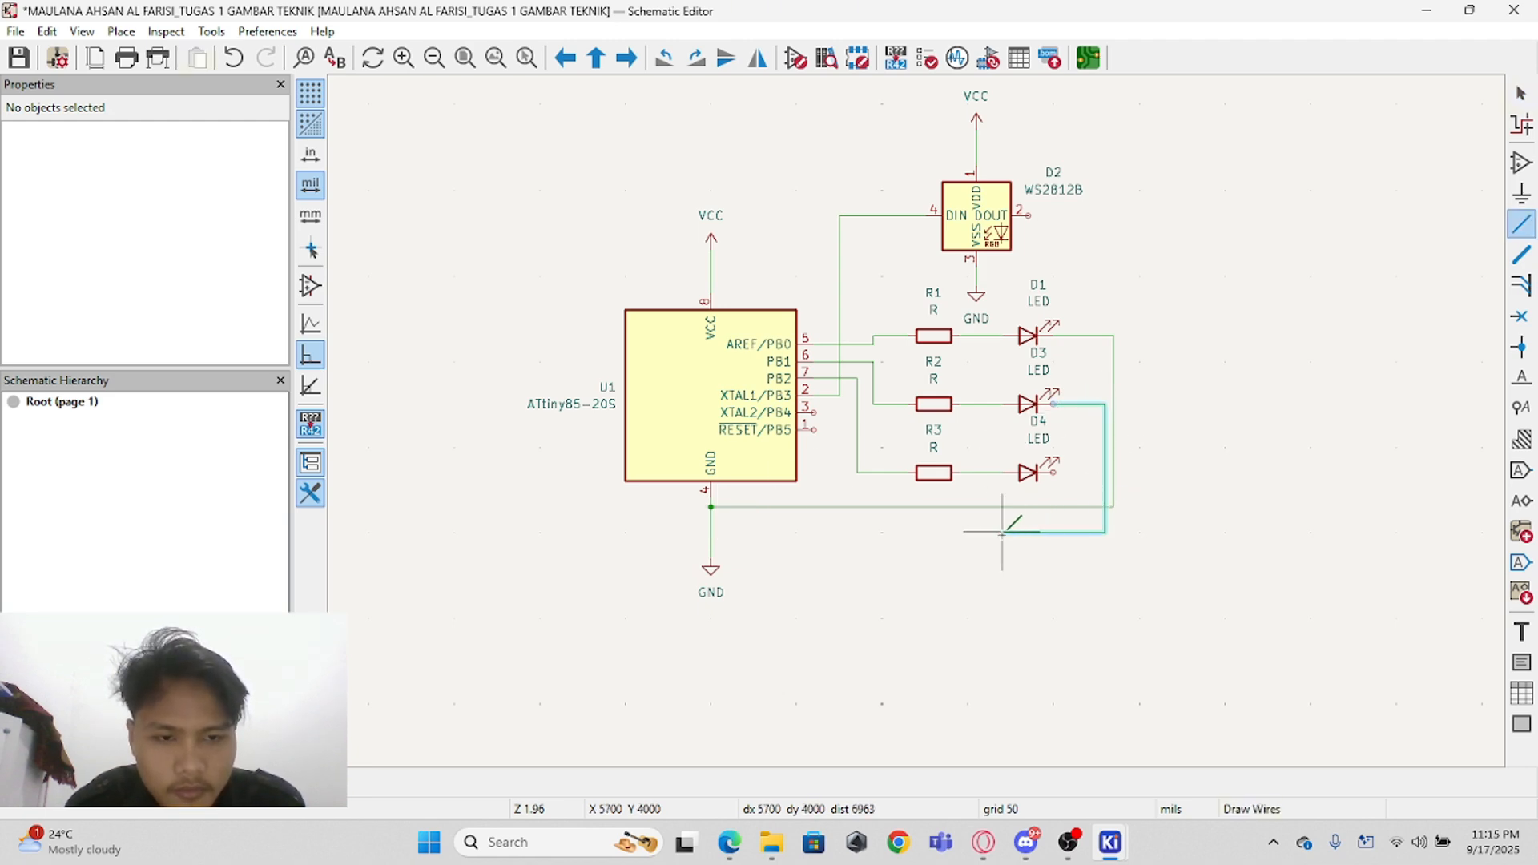
{"action": "left_click", "coordinate": [711, 517]}
{"action": "key", "text": "Escape"}
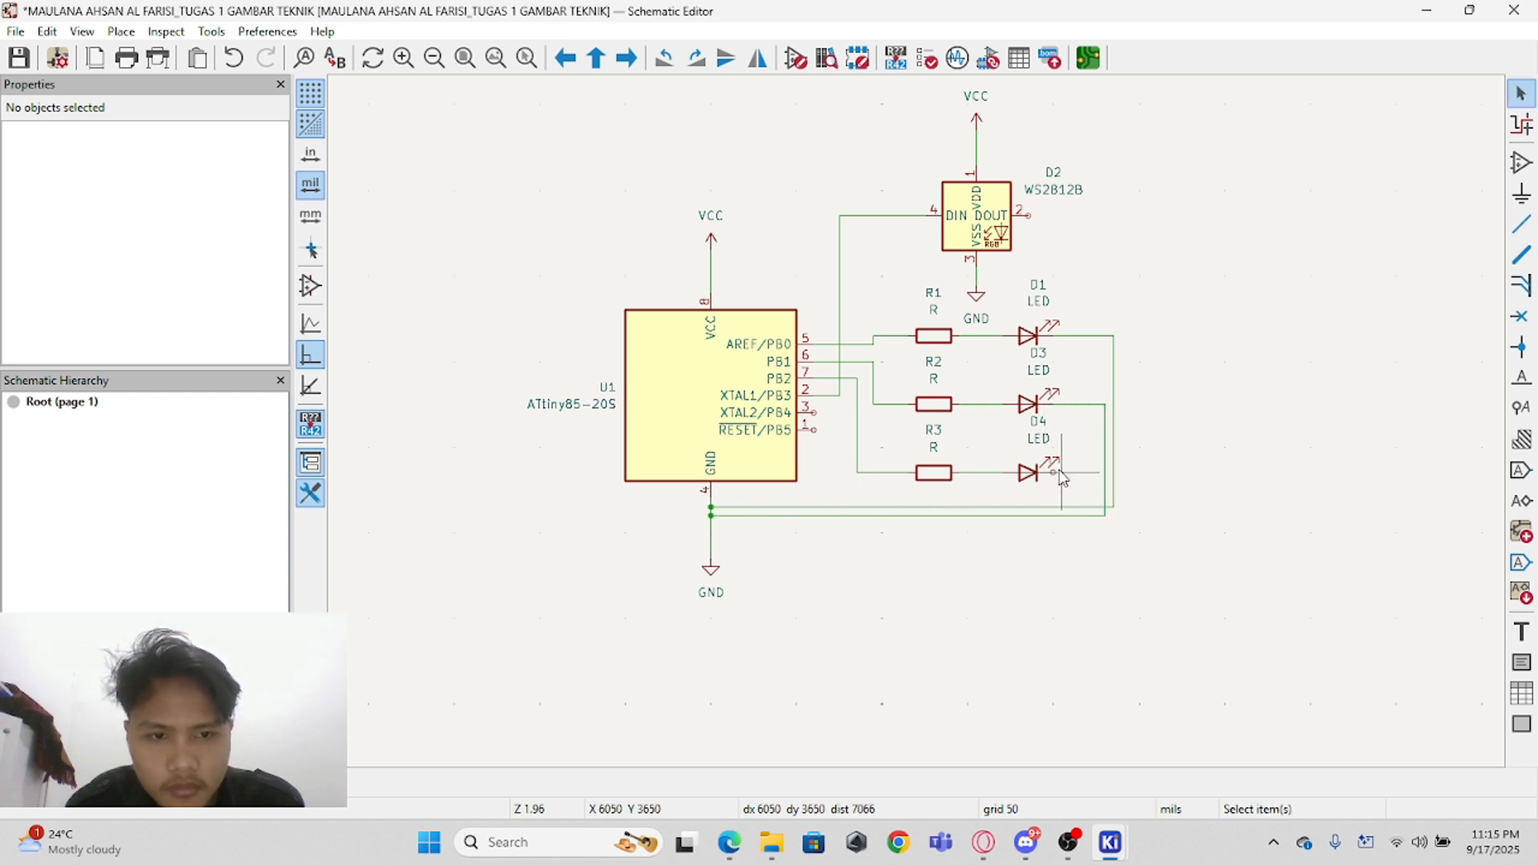
{"action": "key", "text": "w"}
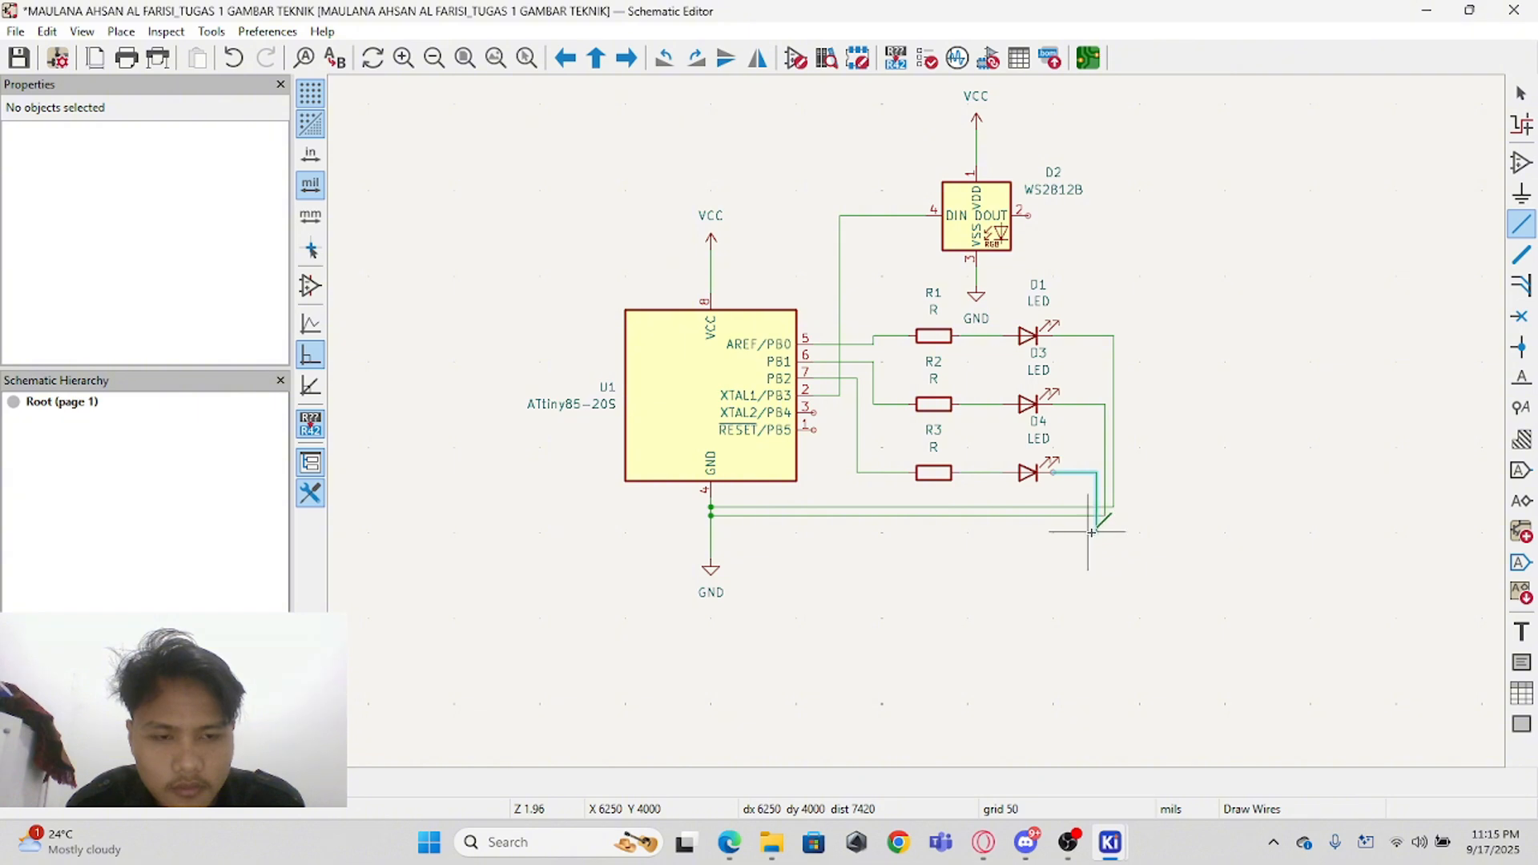
{"action": "left_click", "coordinate": [1096, 525]}
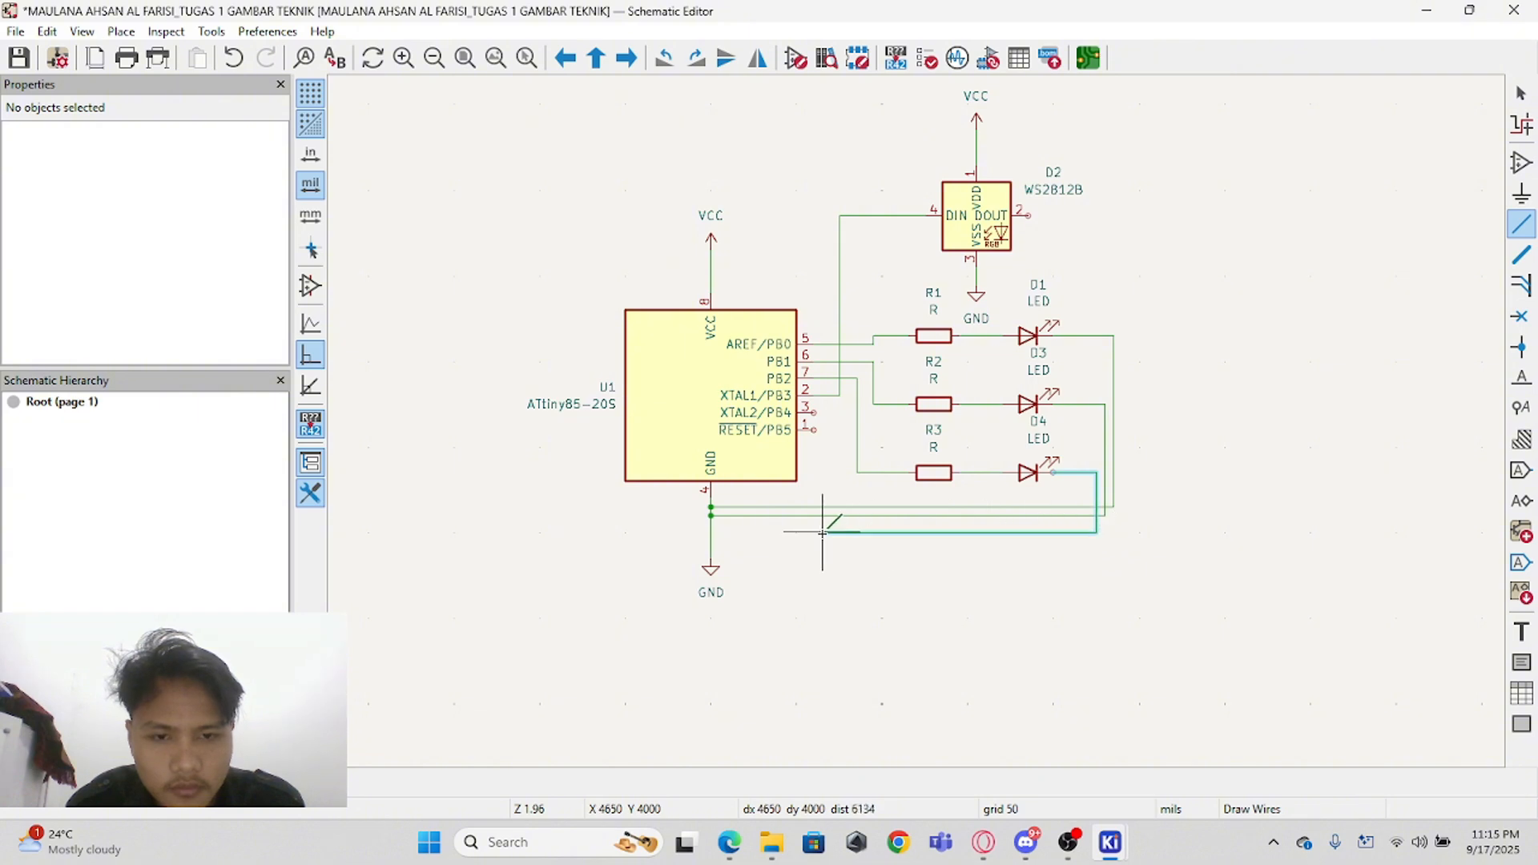
{"action": "left_click", "coordinate": [709, 525]}
{"action": "key", "text": "Escape"}
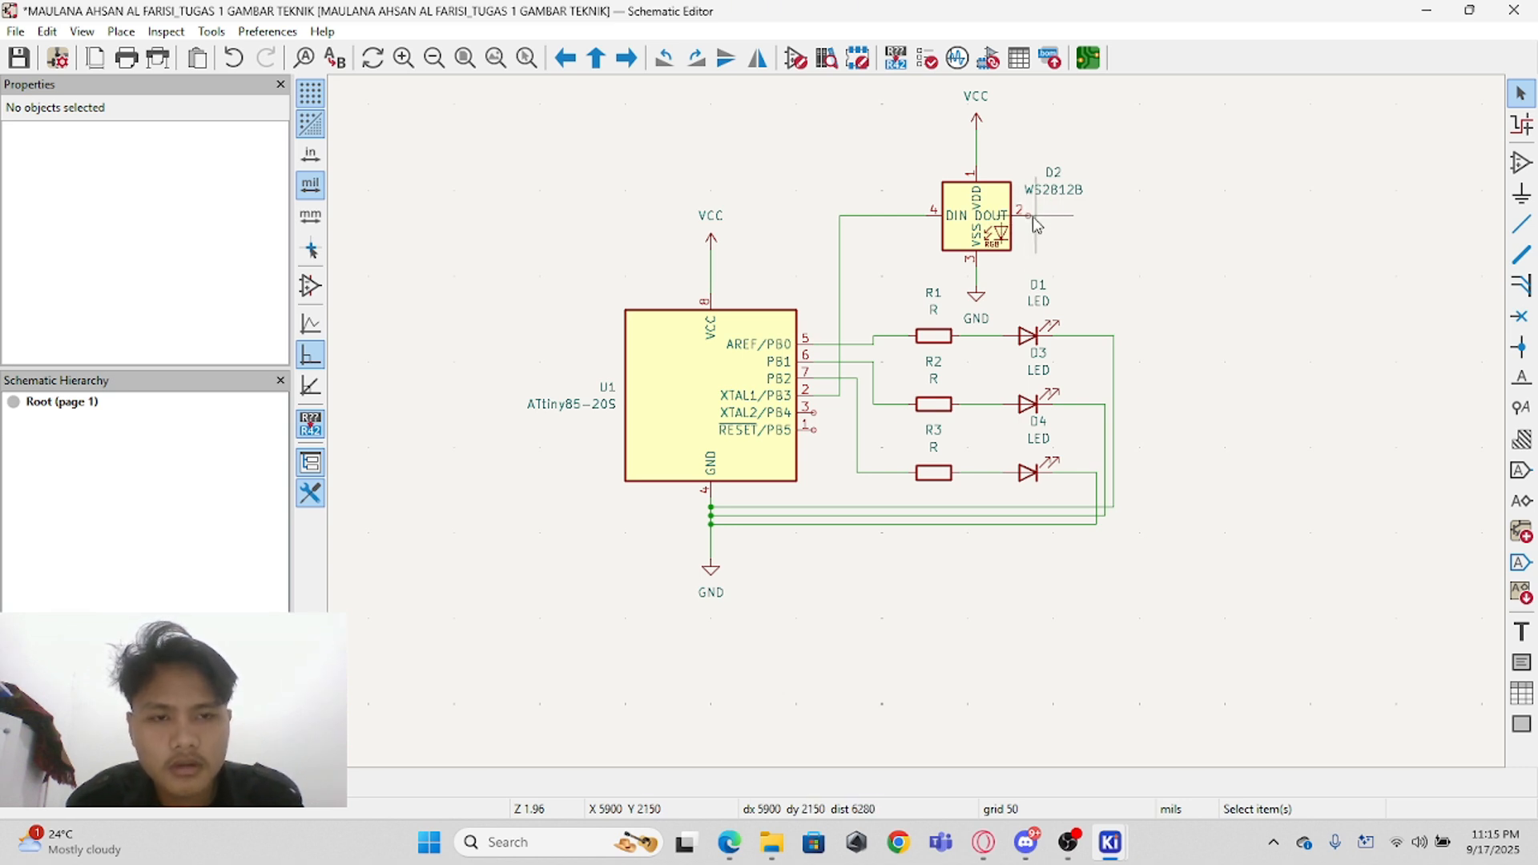
Step: Place no-connect flags on the WS2812B's DOUT pin and the ATtiny85's XTAL2/PB4 and RESET/PB5 pins, and leave the flag tool
{"action": "left_click", "coordinate": [1521, 318]}
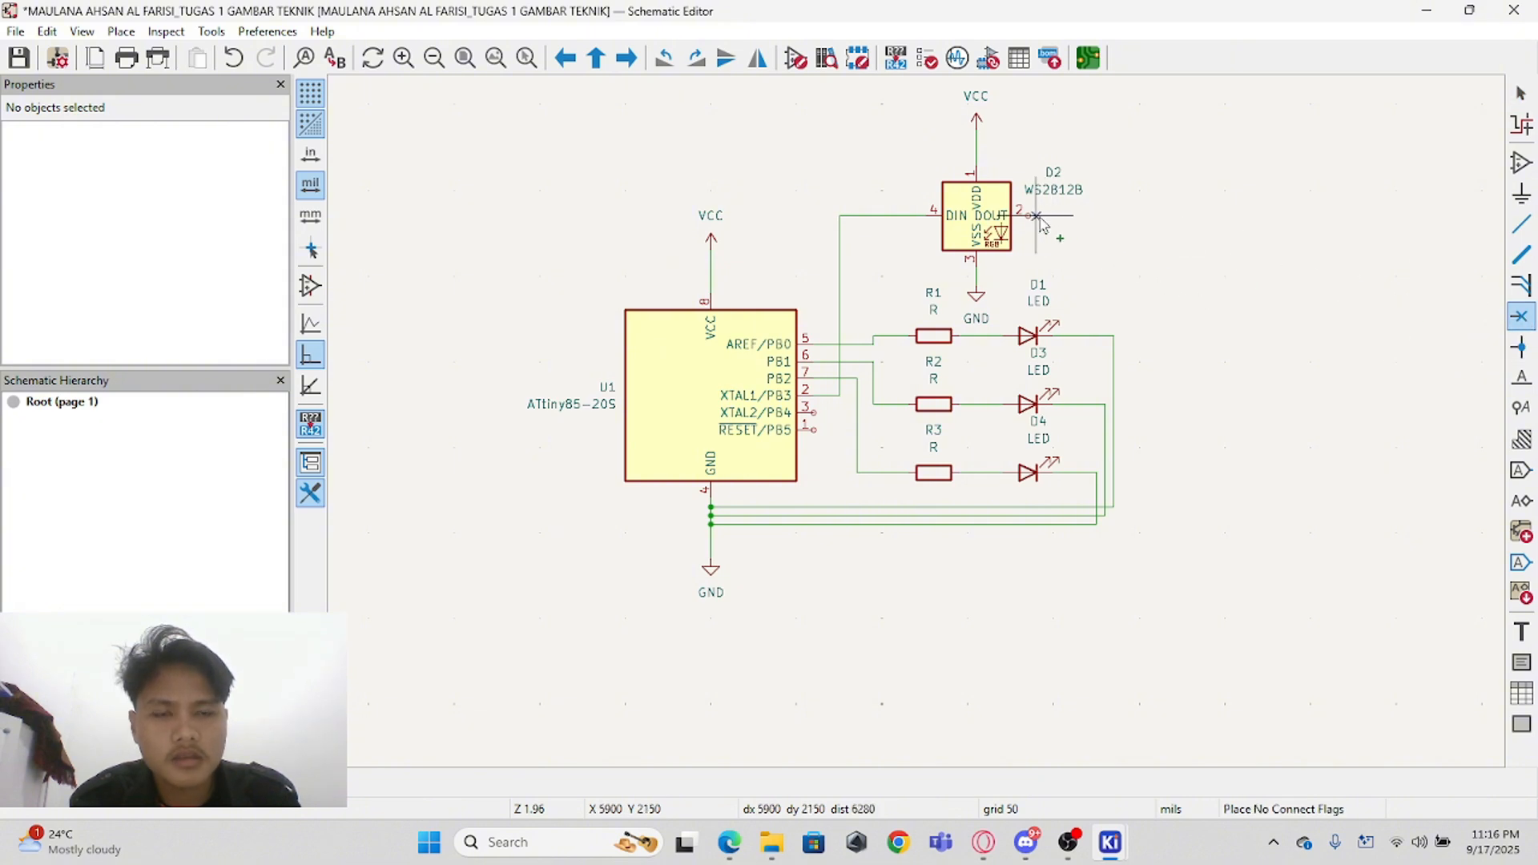
{"action": "scroll", "coordinate": [1042, 225], "scroll_direction": "up", "scroll_amount": 3}
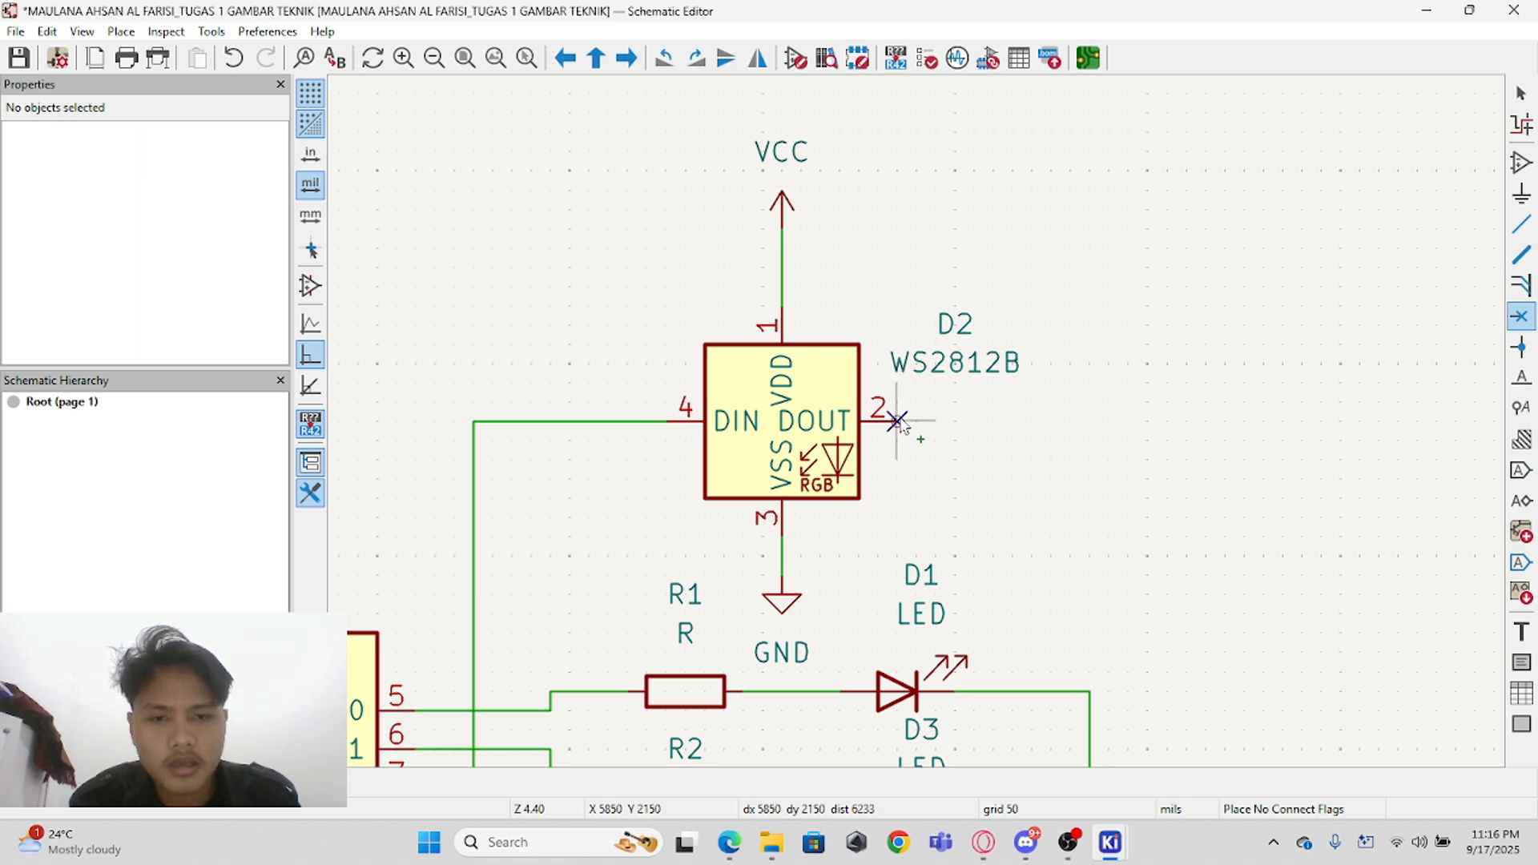
{"action": "scroll", "coordinate": [897, 421], "scroll_direction": "down", "scroll_amount": 5}
{"action": "scroll", "coordinate": [1033, 536], "scroll_direction": "up", "scroll_amount": 6}
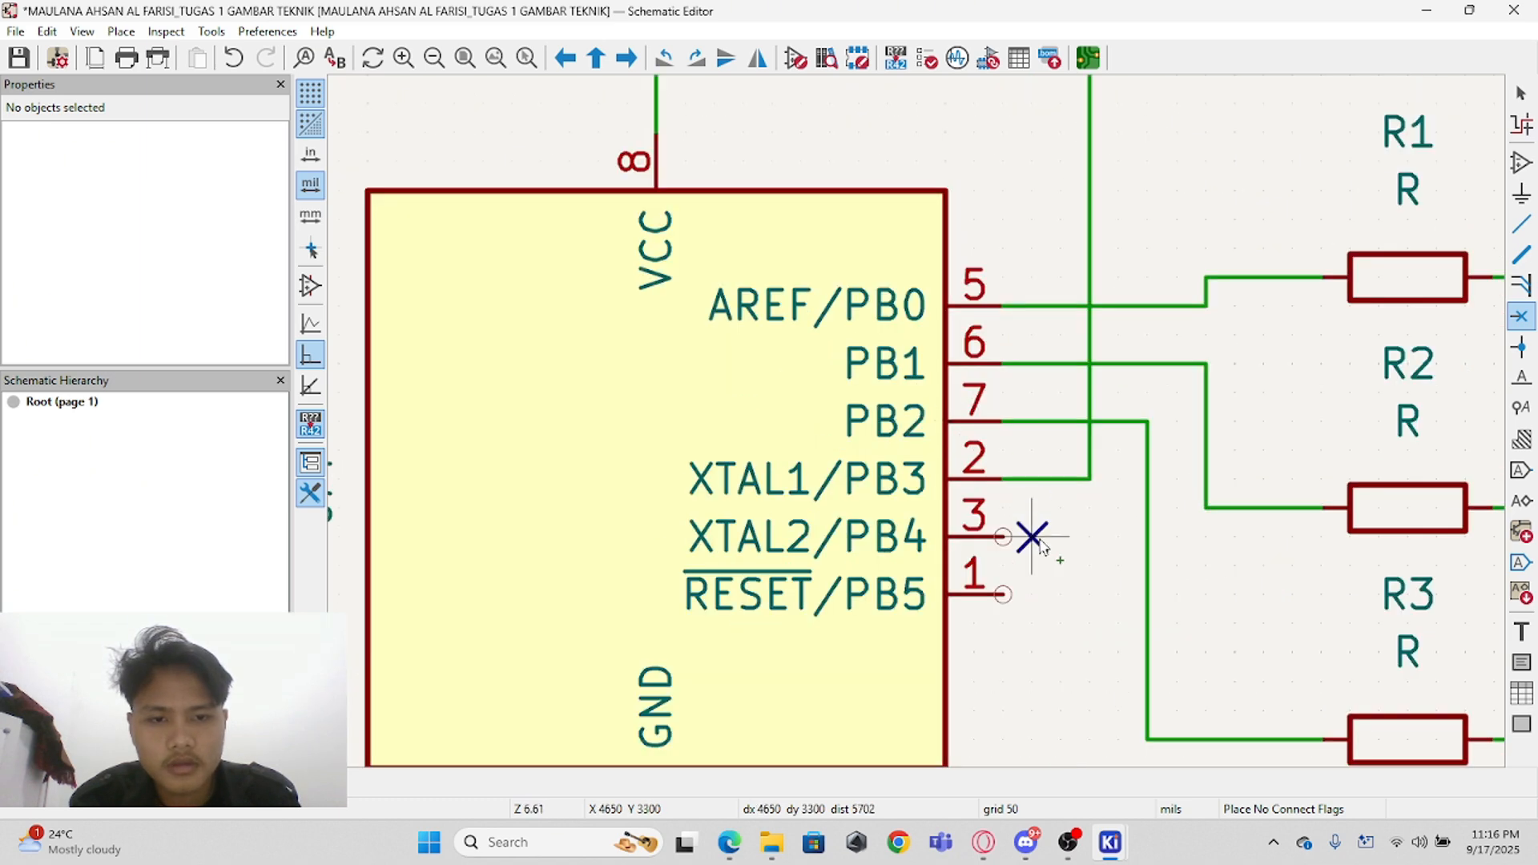
{"action": "left_click", "coordinate": [1006, 537]}
{"action": "left_click", "coordinate": [1005, 594]}
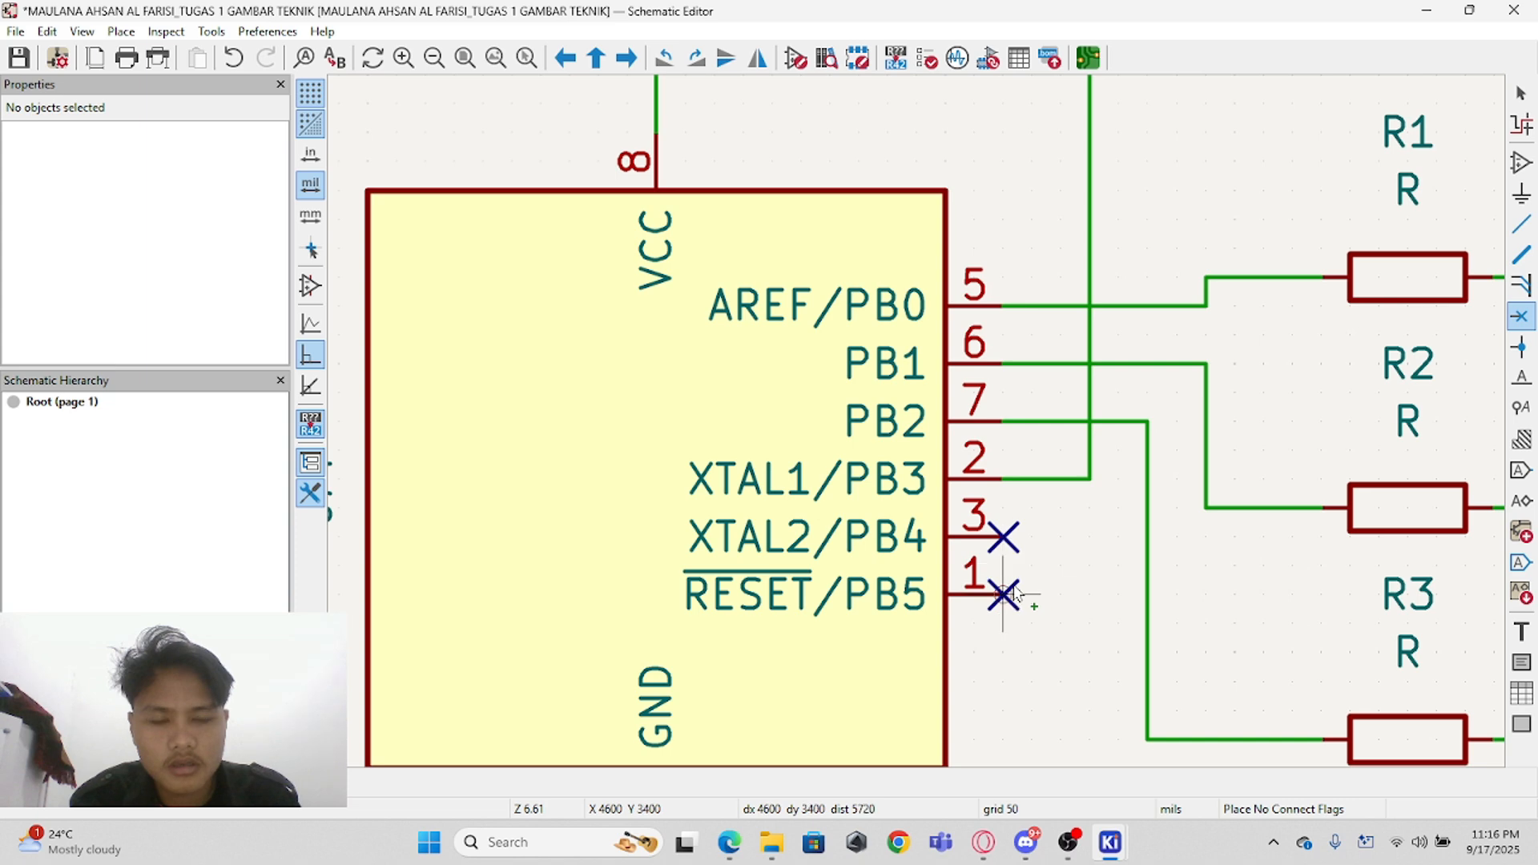
{"action": "scroll", "coordinate": [1062, 537], "scroll_direction": "down", "scroll_amount": 5}
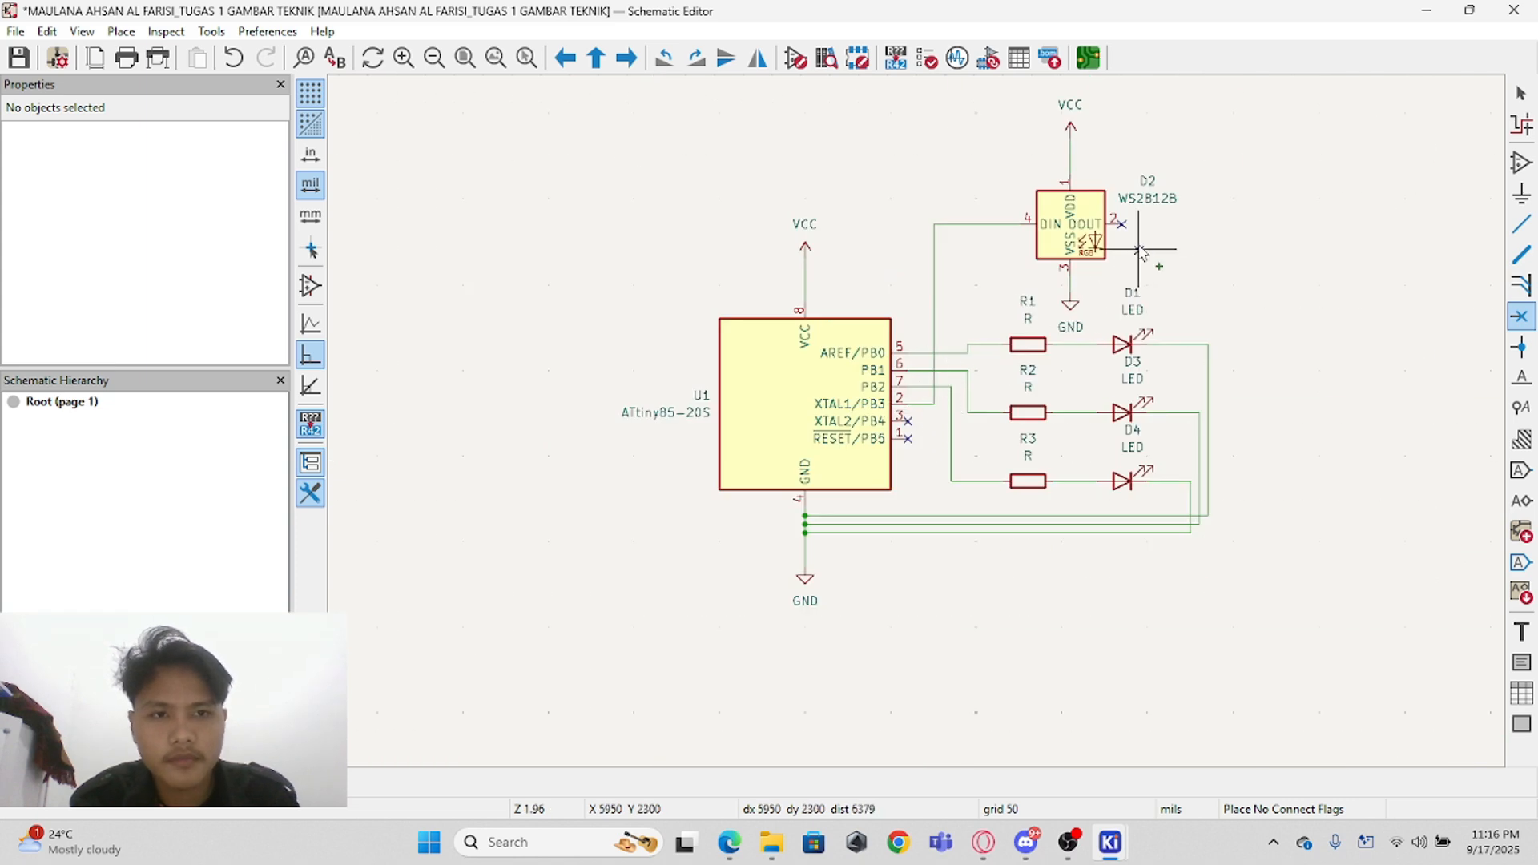
{"action": "left_click", "coordinate": [1521, 94]}
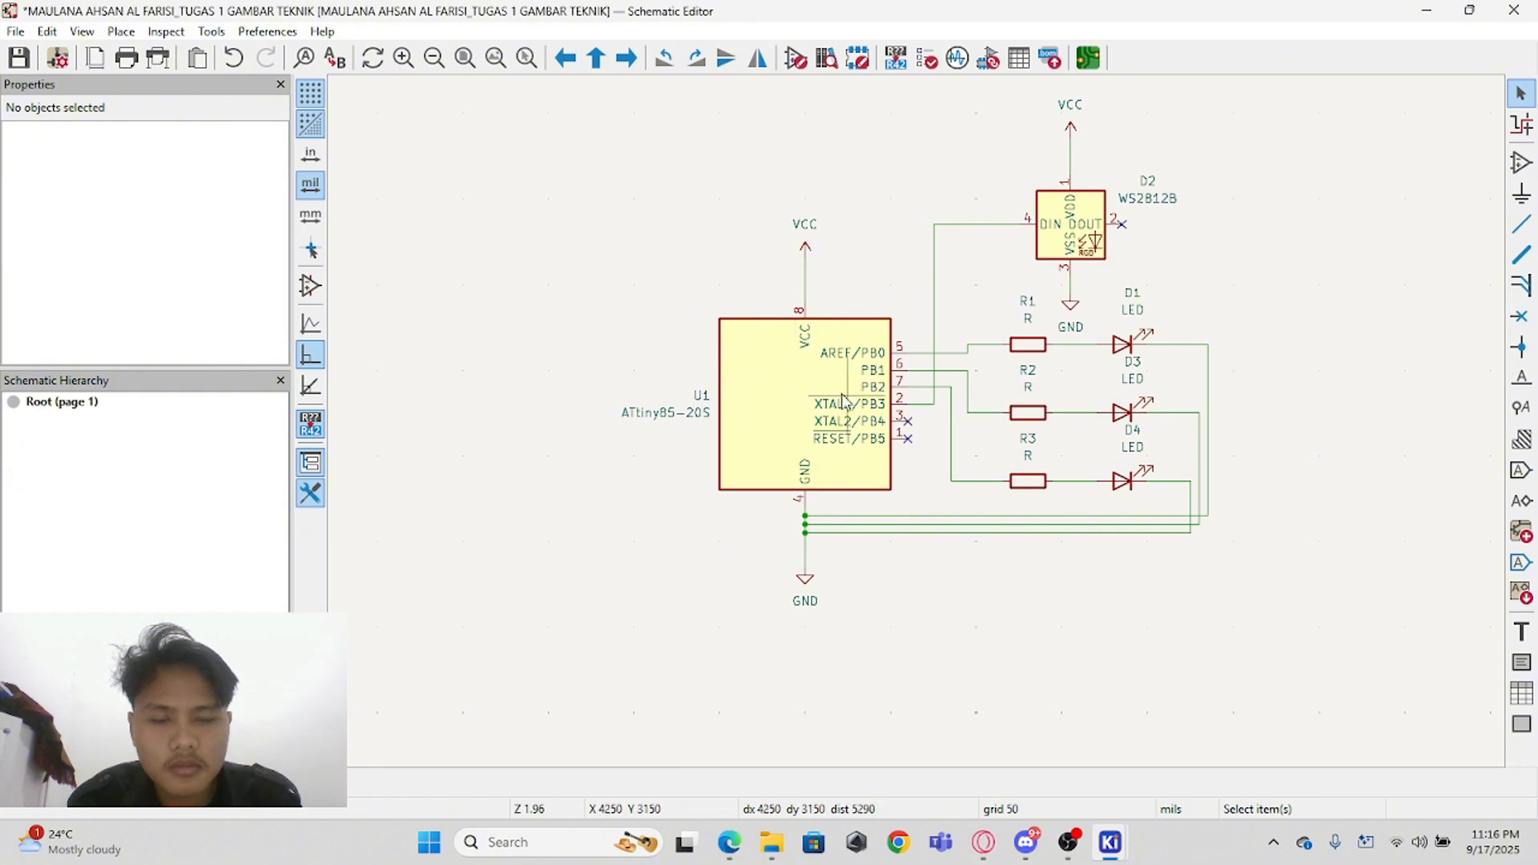
Step: Place a PWR_FLAG symbol rotated 90 degrees on the ATtiny85's VCC wire and pull it out to X 3850 mils, Y 2450 mils
{"action": "left_click", "coordinate": [1522, 193]}
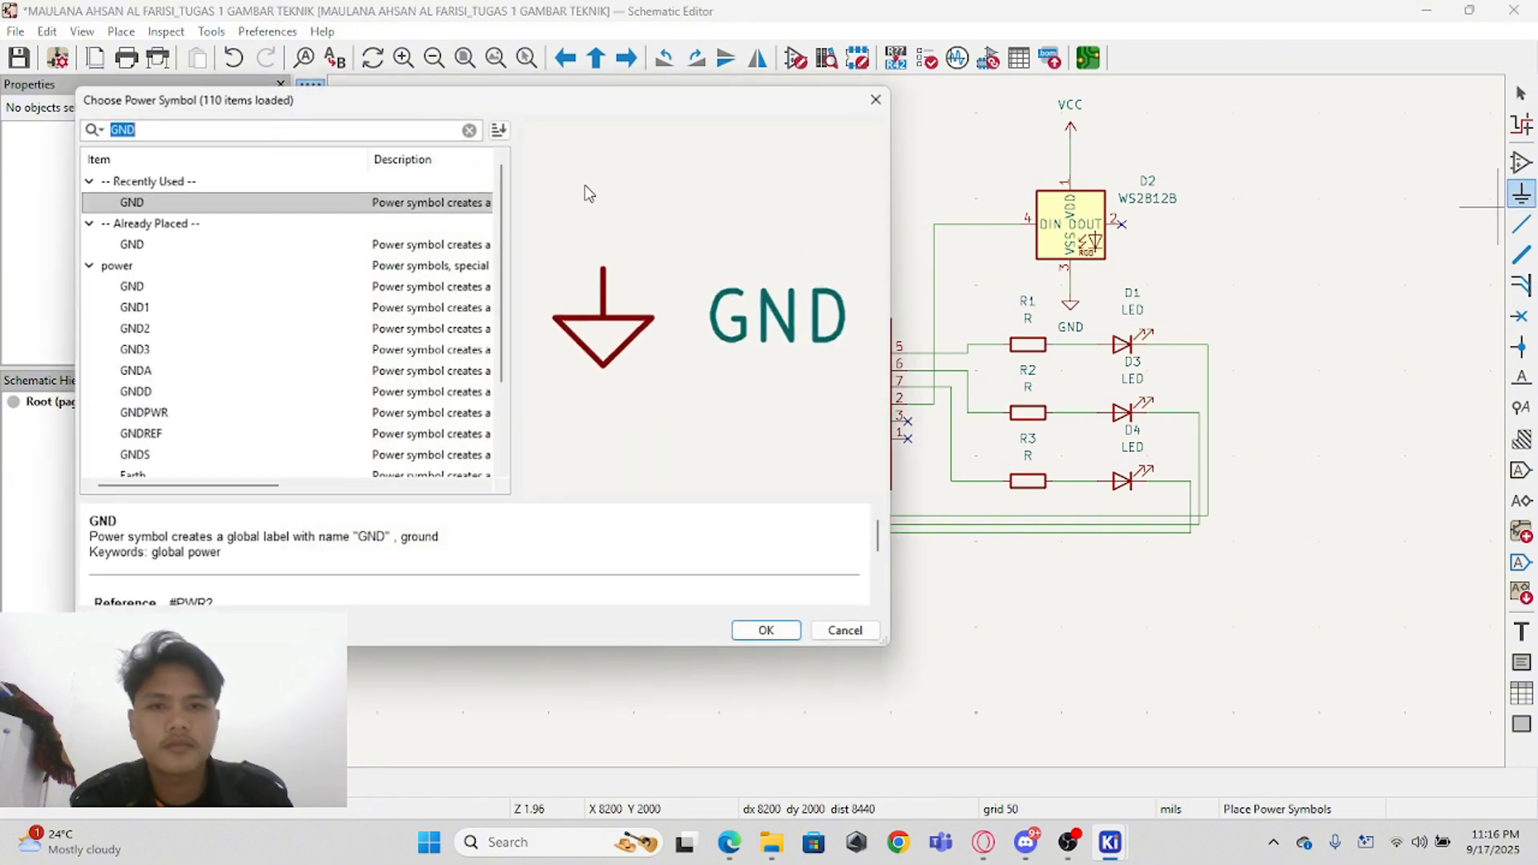
{"action": "type", "text": "P"}
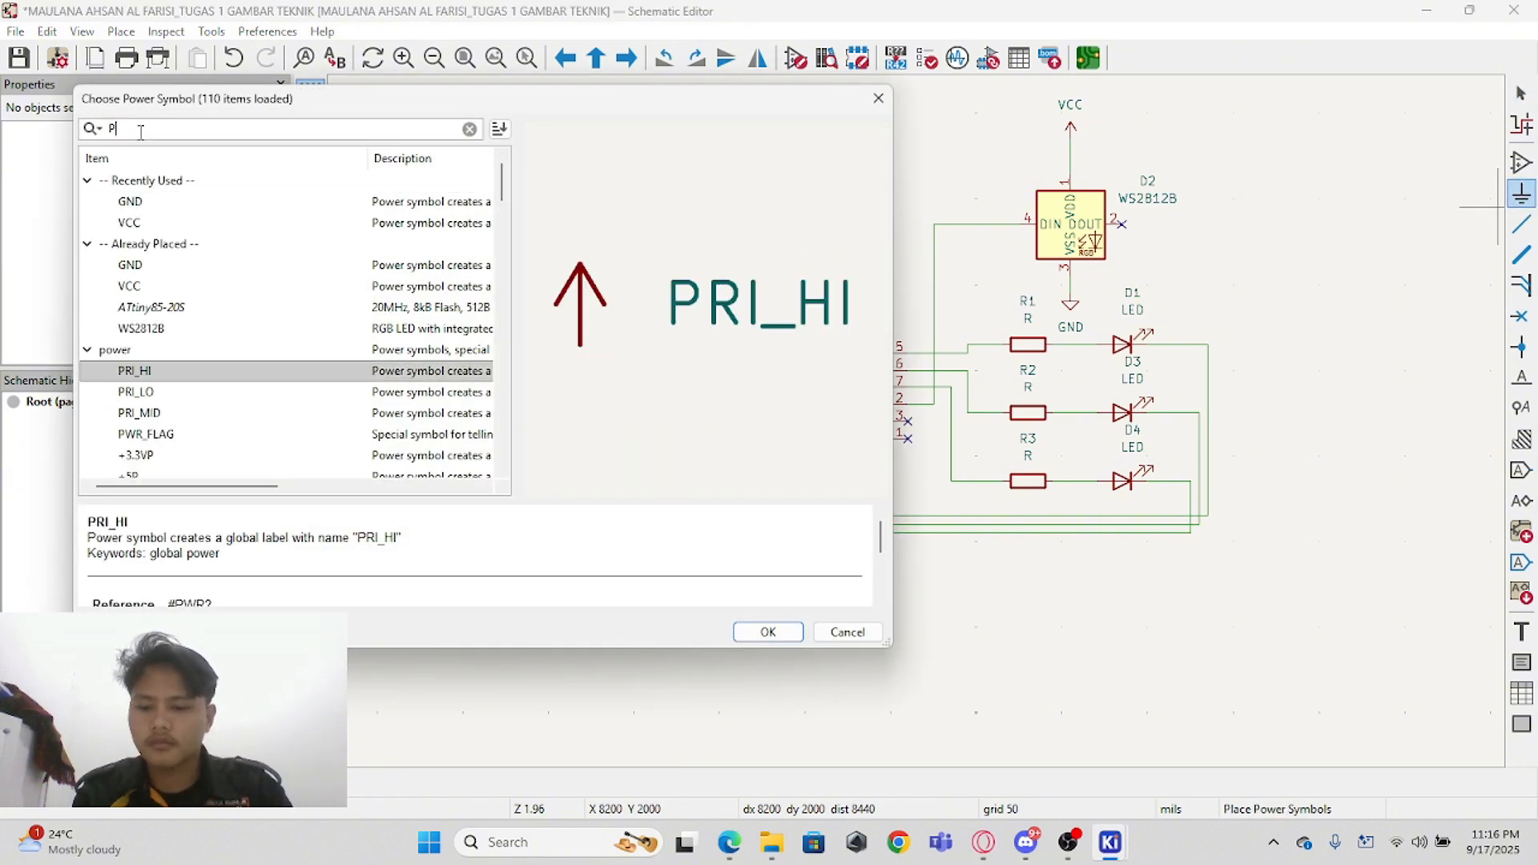
{"action": "type", "text": "WT"}
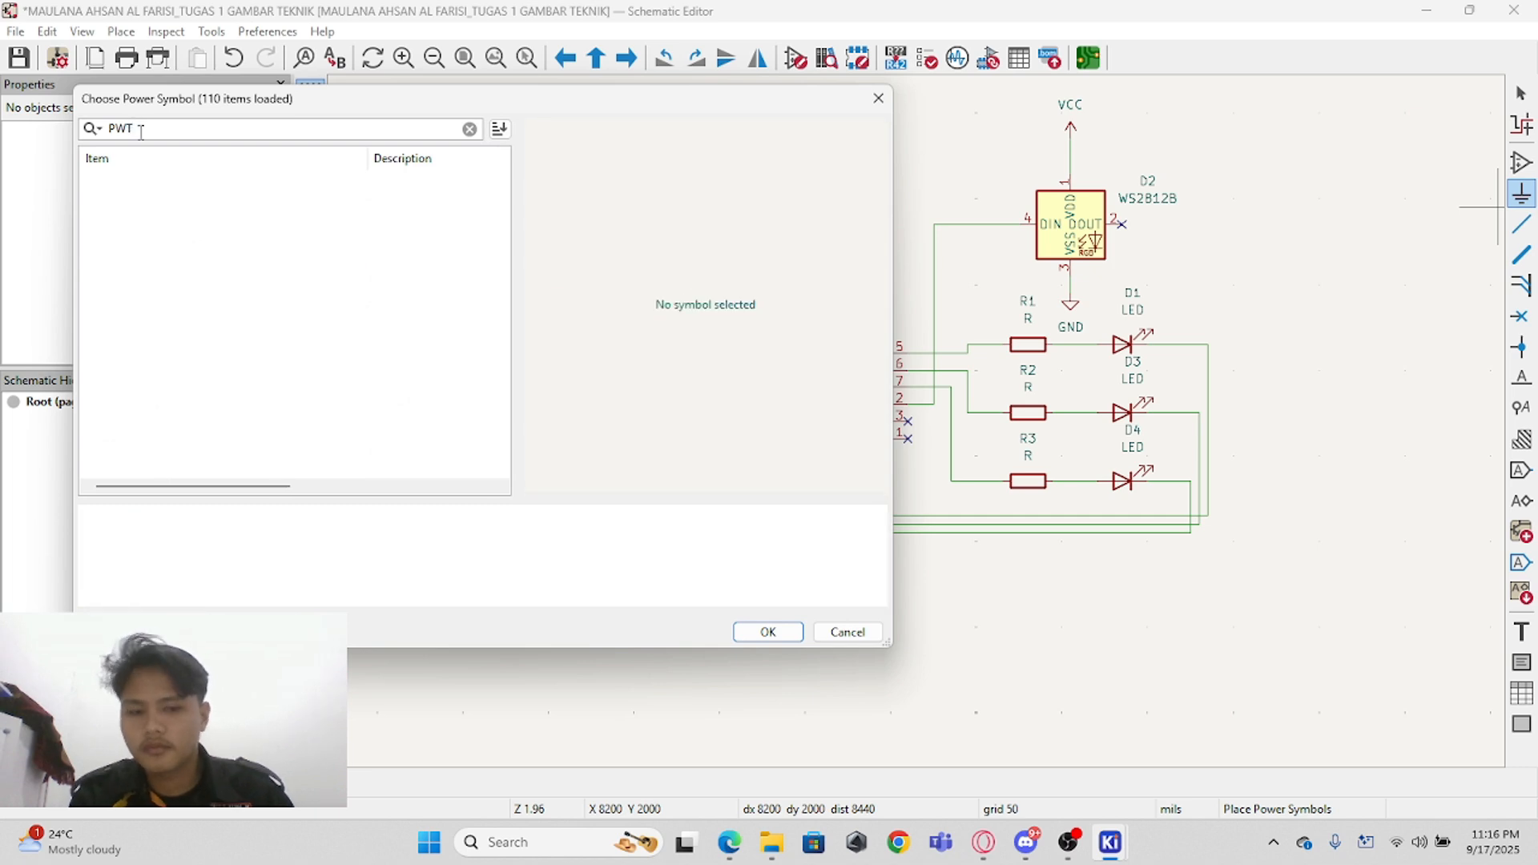
{"action": "type", "text": "R"}
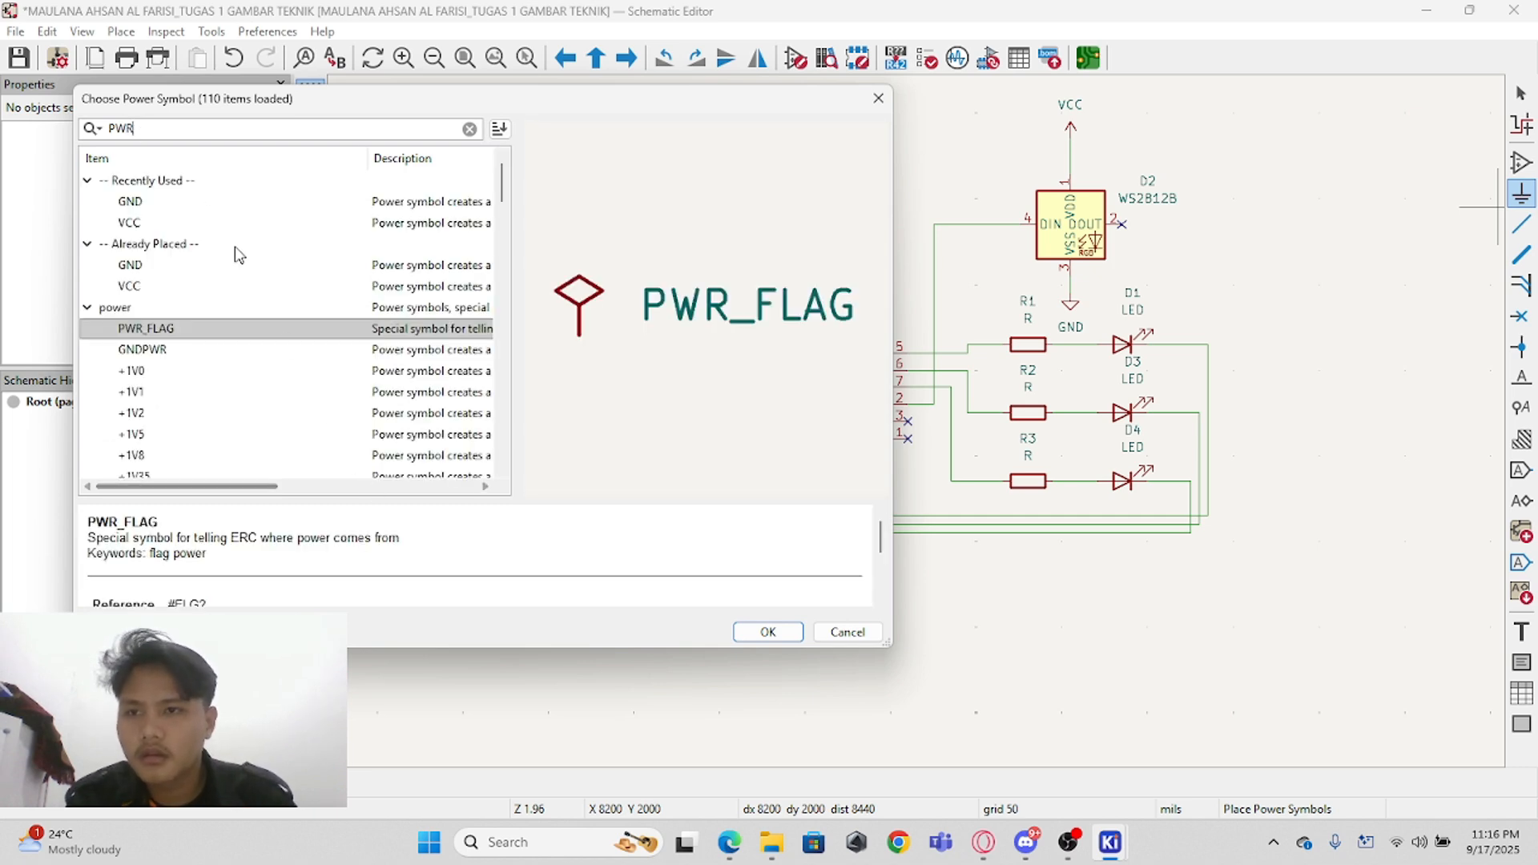
{"action": "left_click", "coordinate": [765, 633]}
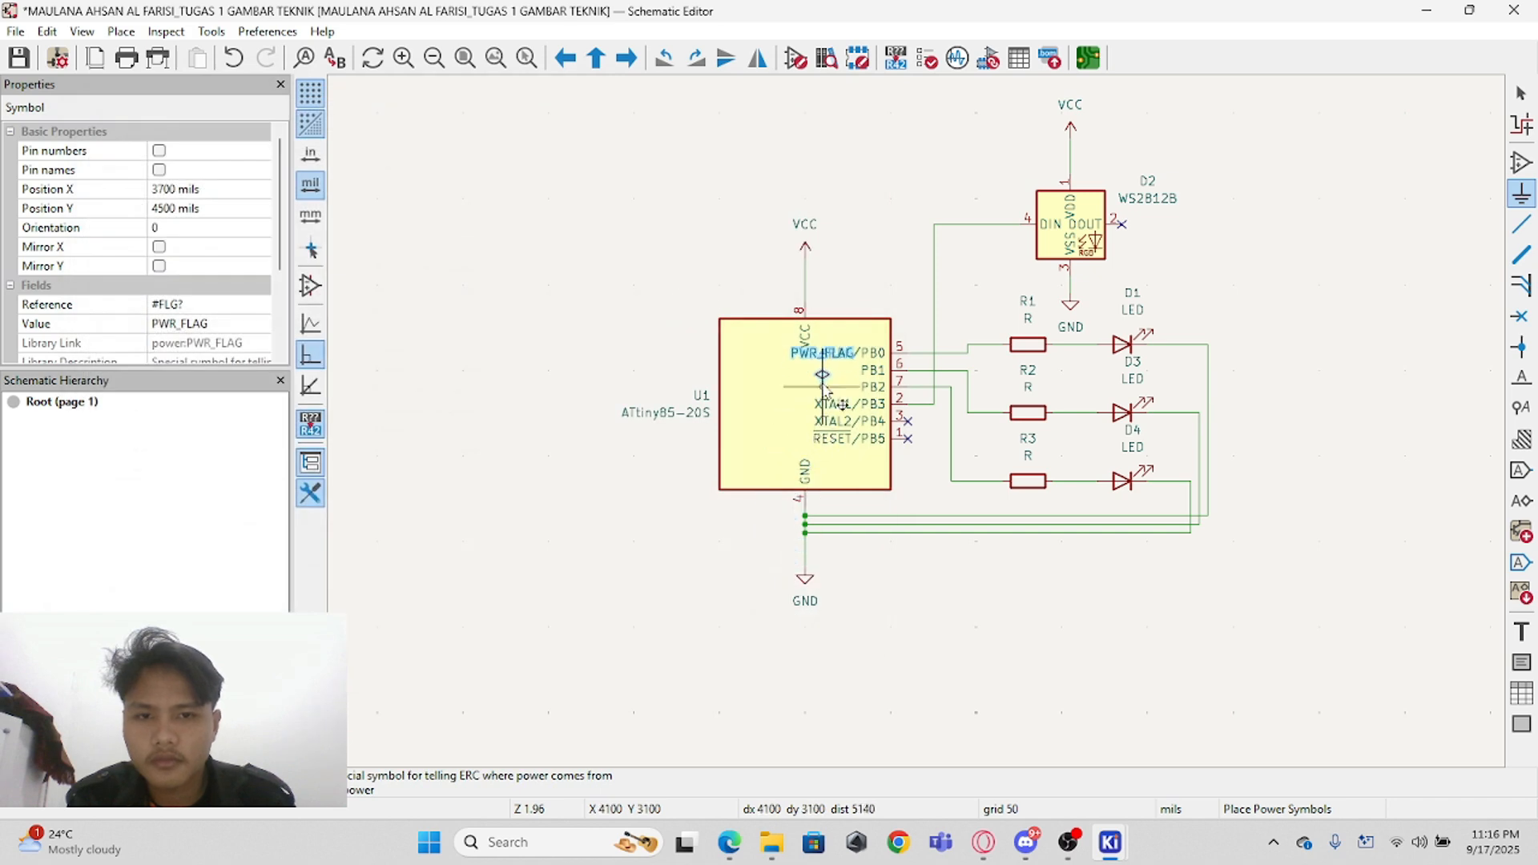
{"action": "left_click", "coordinate": [801, 280]}
{"action": "left_click", "coordinate": [777, 275]}
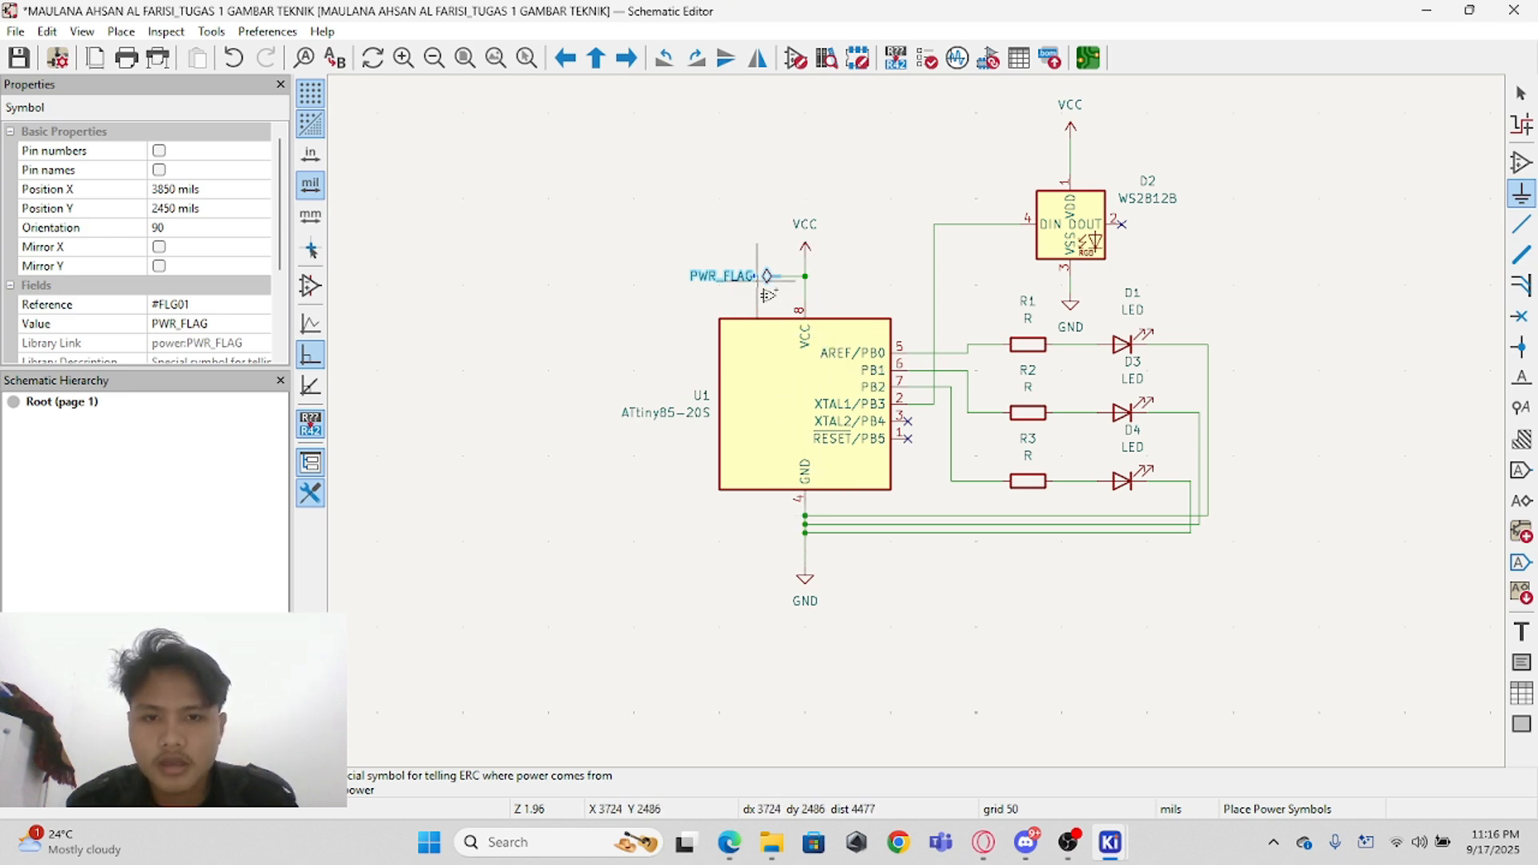
Step: Duplicate the PWR_FLAG onto the ATtiny85's ground wire and pull it out to X 3850 mils, Y 4050 mils with a connecting wire
{"action": "key", "text": "ctrl+d"}
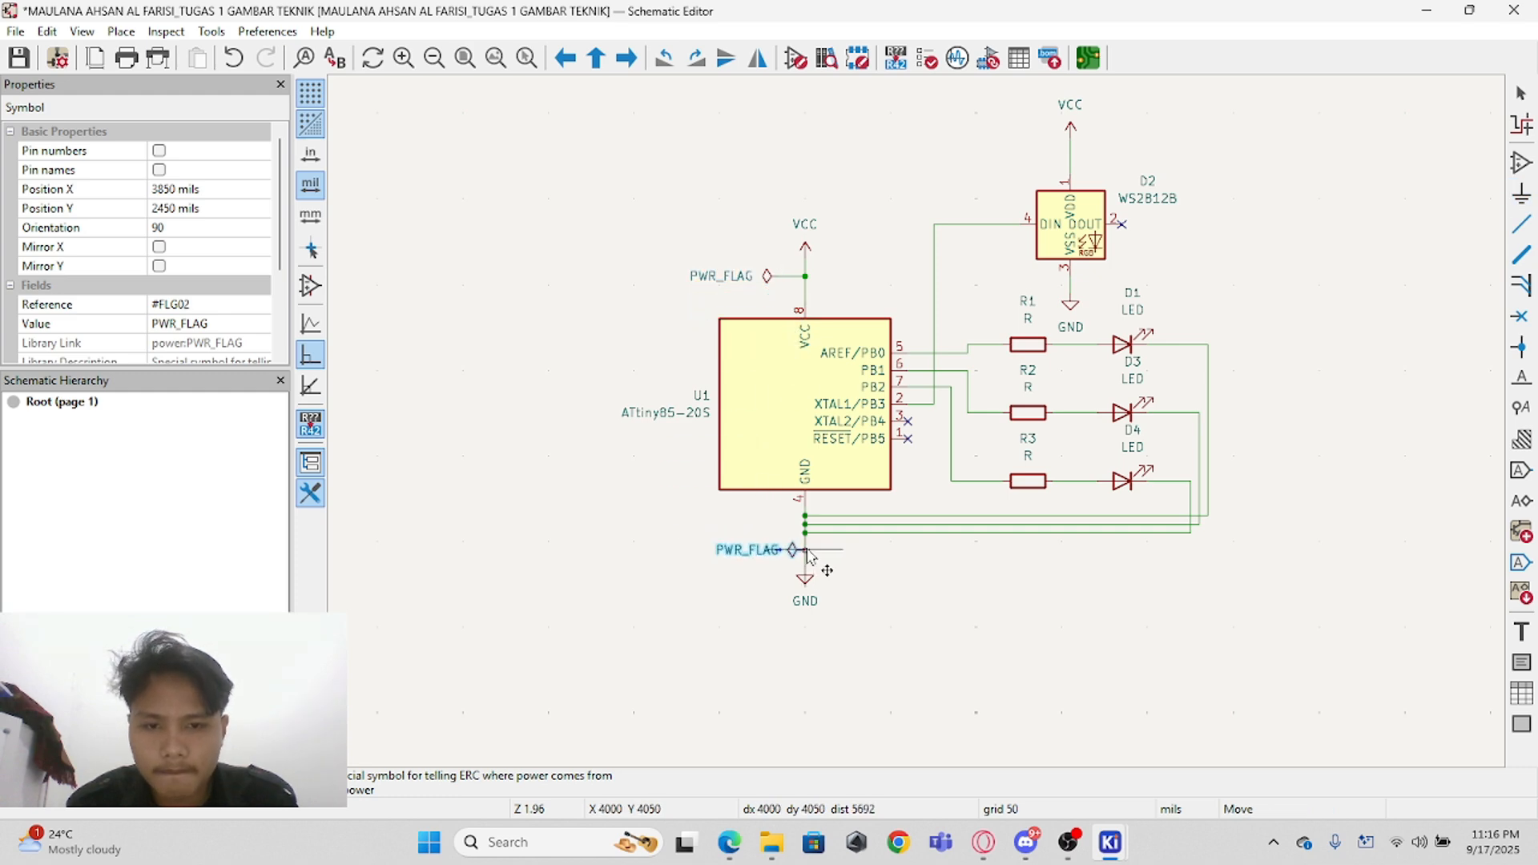
{"action": "left_click", "coordinate": [806, 554]}
{"action": "key", "text": "g"}
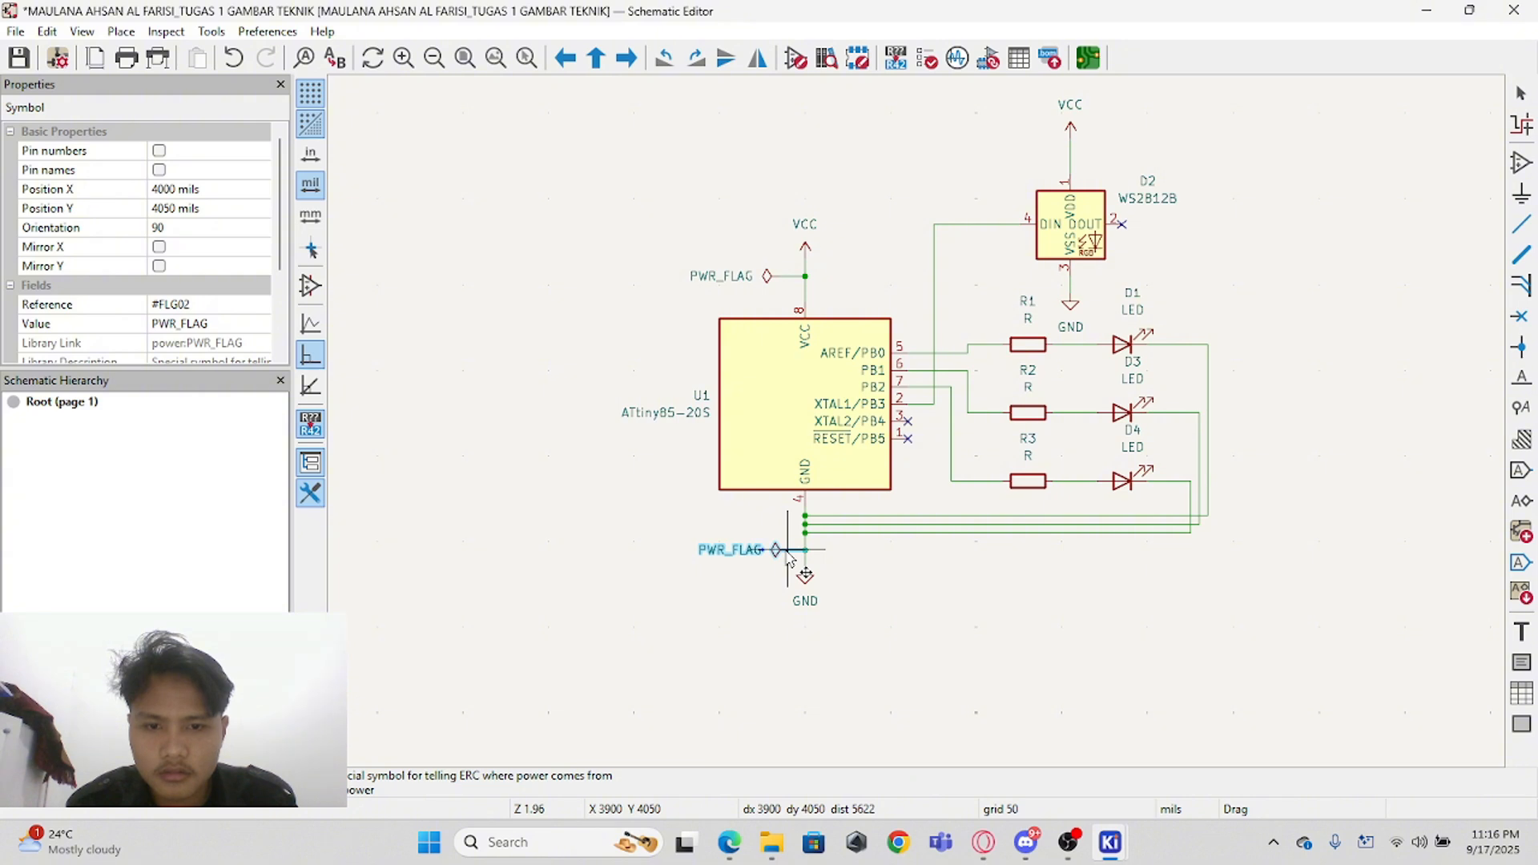
{"action": "left_click", "coordinate": [782, 554]}
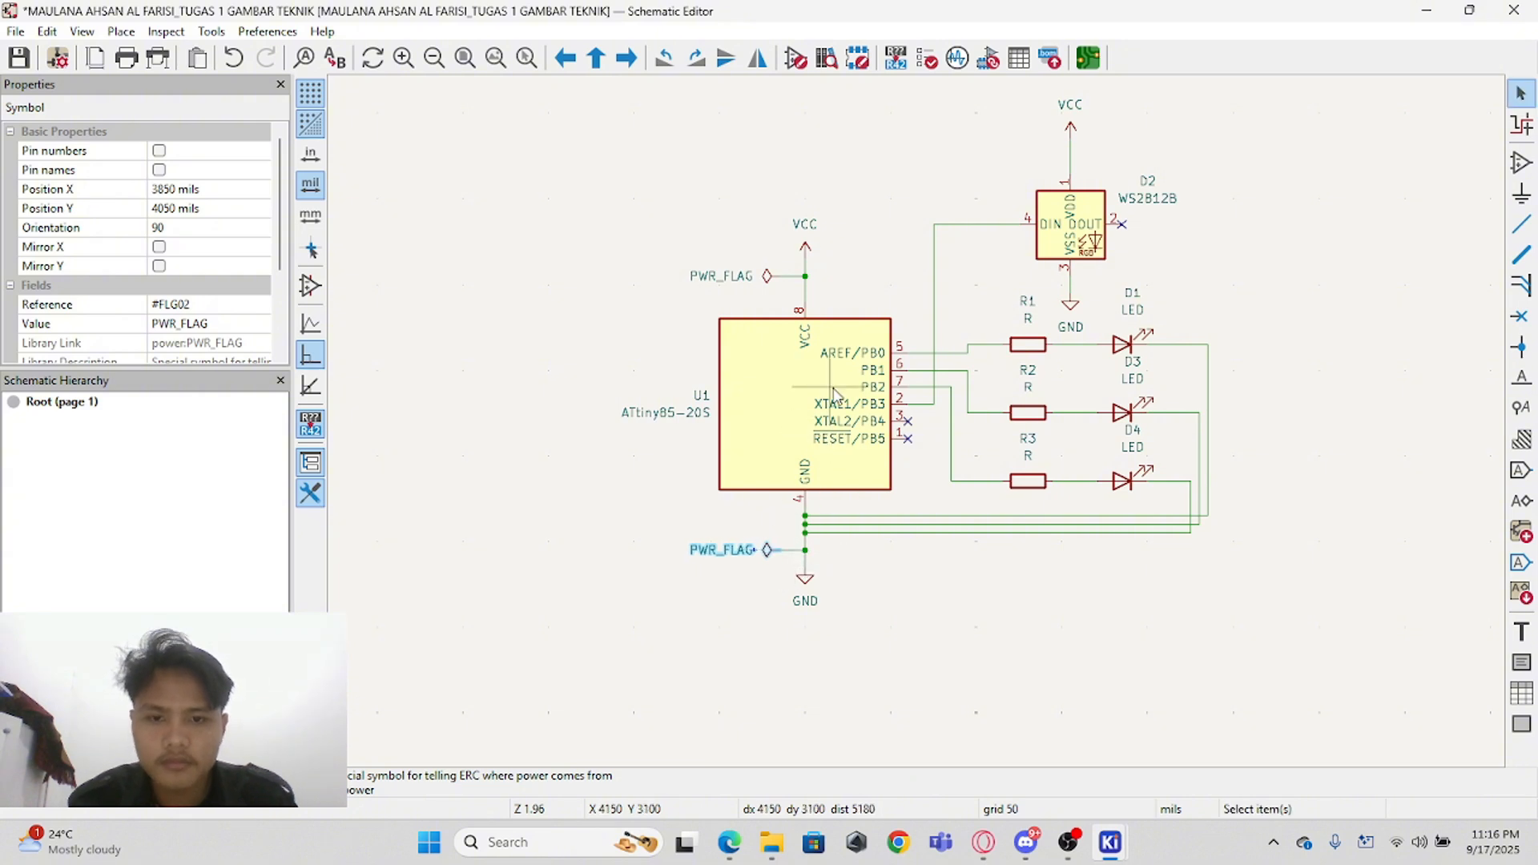
{"action": "scroll", "coordinate": [833, 393], "scroll_direction": "down", "scroll_amount": 2}
{"action": "scroll", "coordinate": [917, 422], "scroll_direction": "up", "scroll_amount": 1}
{"action": "scroll", "coordinate": [917, 421], "scroll_direction": "down", "scroll_amount": 1}
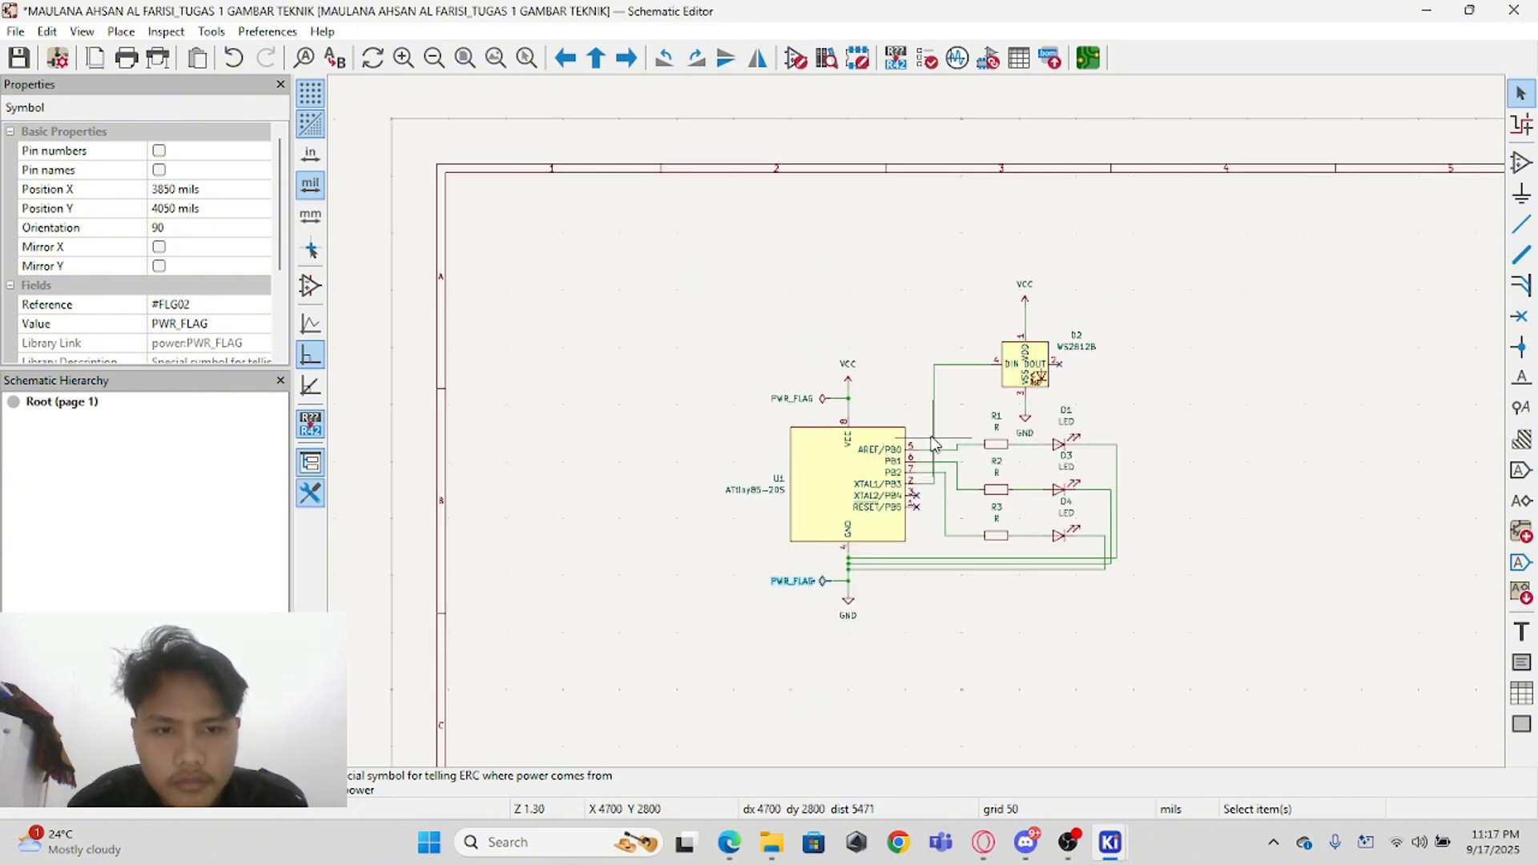
{"action": "scroll", "coordinate": [934, 443], "scroll_direction": "up", "scroll_amount": 2}
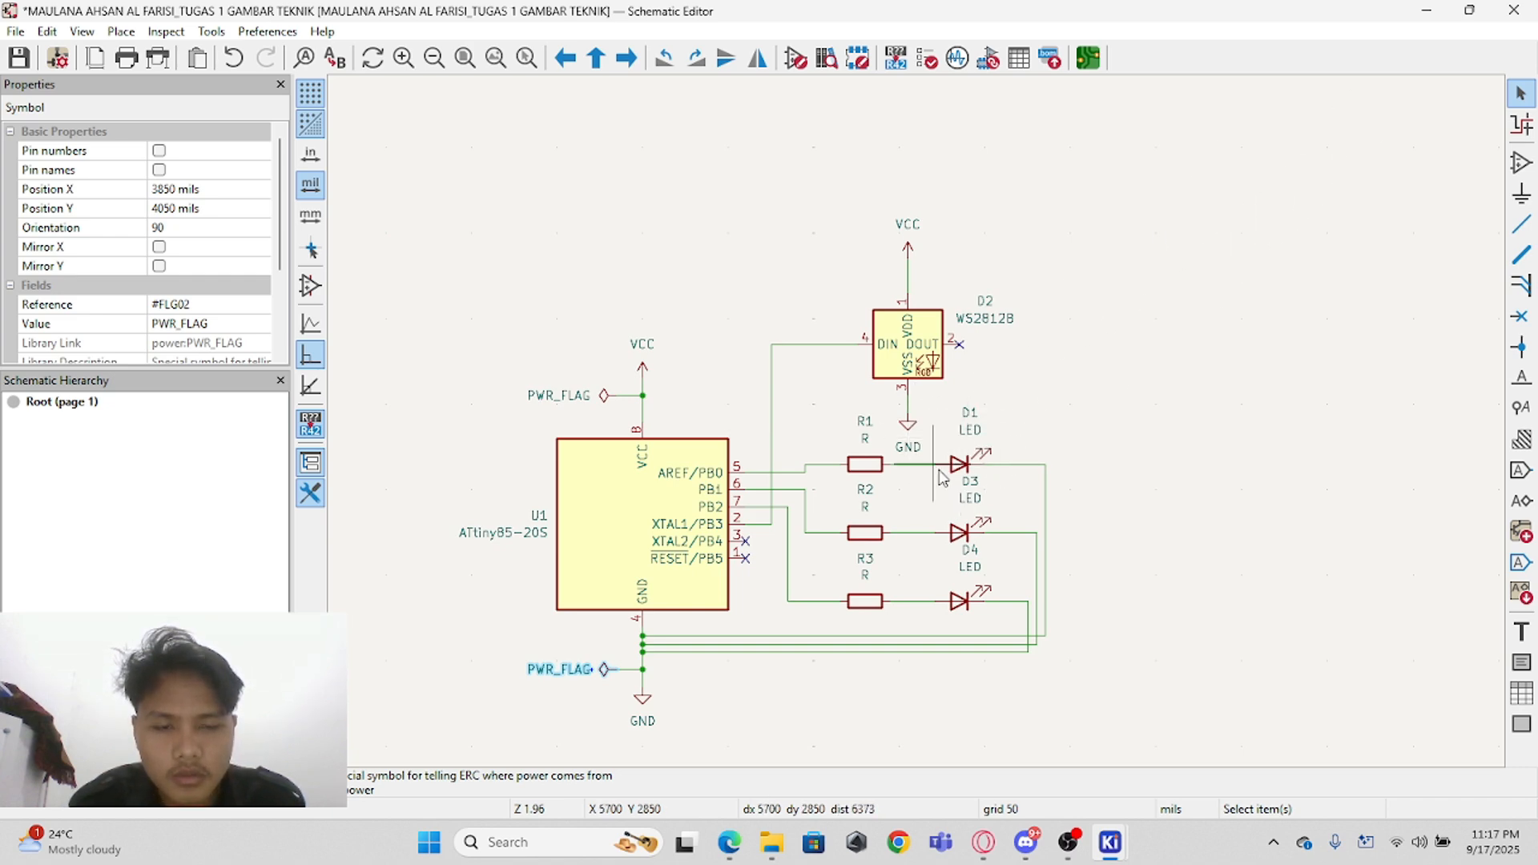
{"action": "left_click", "coordinate": [929, 501]}
{"action": "left_click", "coordinate": [939, 533]}
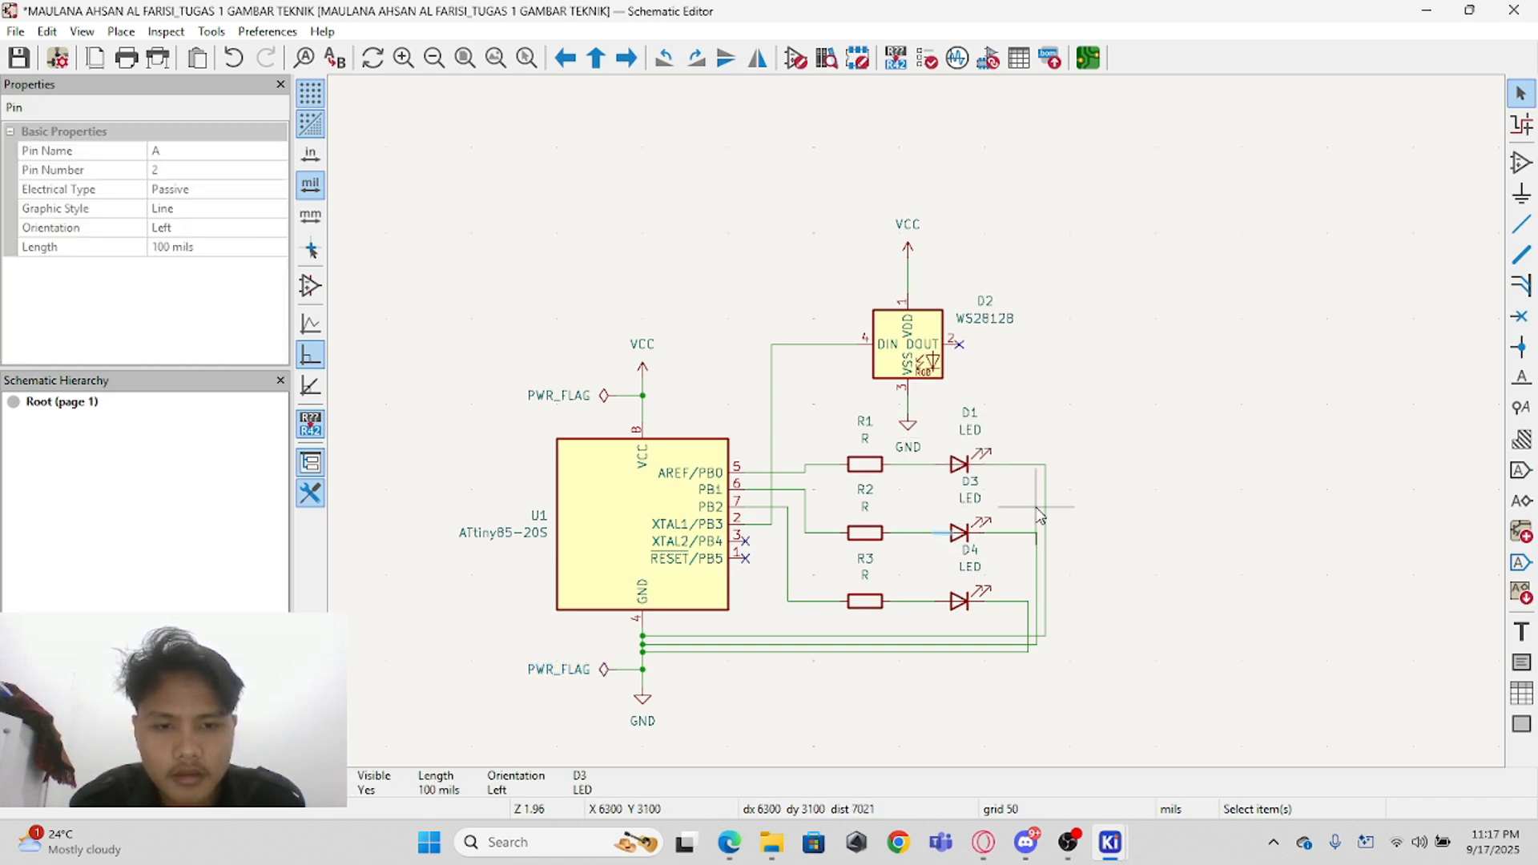
{"action": "left_click", "coordinate": [1013, 425]}
Step: Set the value of LED D1 to RED and the value of LED D3 to GREEN
{"action": "scroll", "coordinate": [917, 422], "scroll_direction": "up", "scroll_amount": 1}
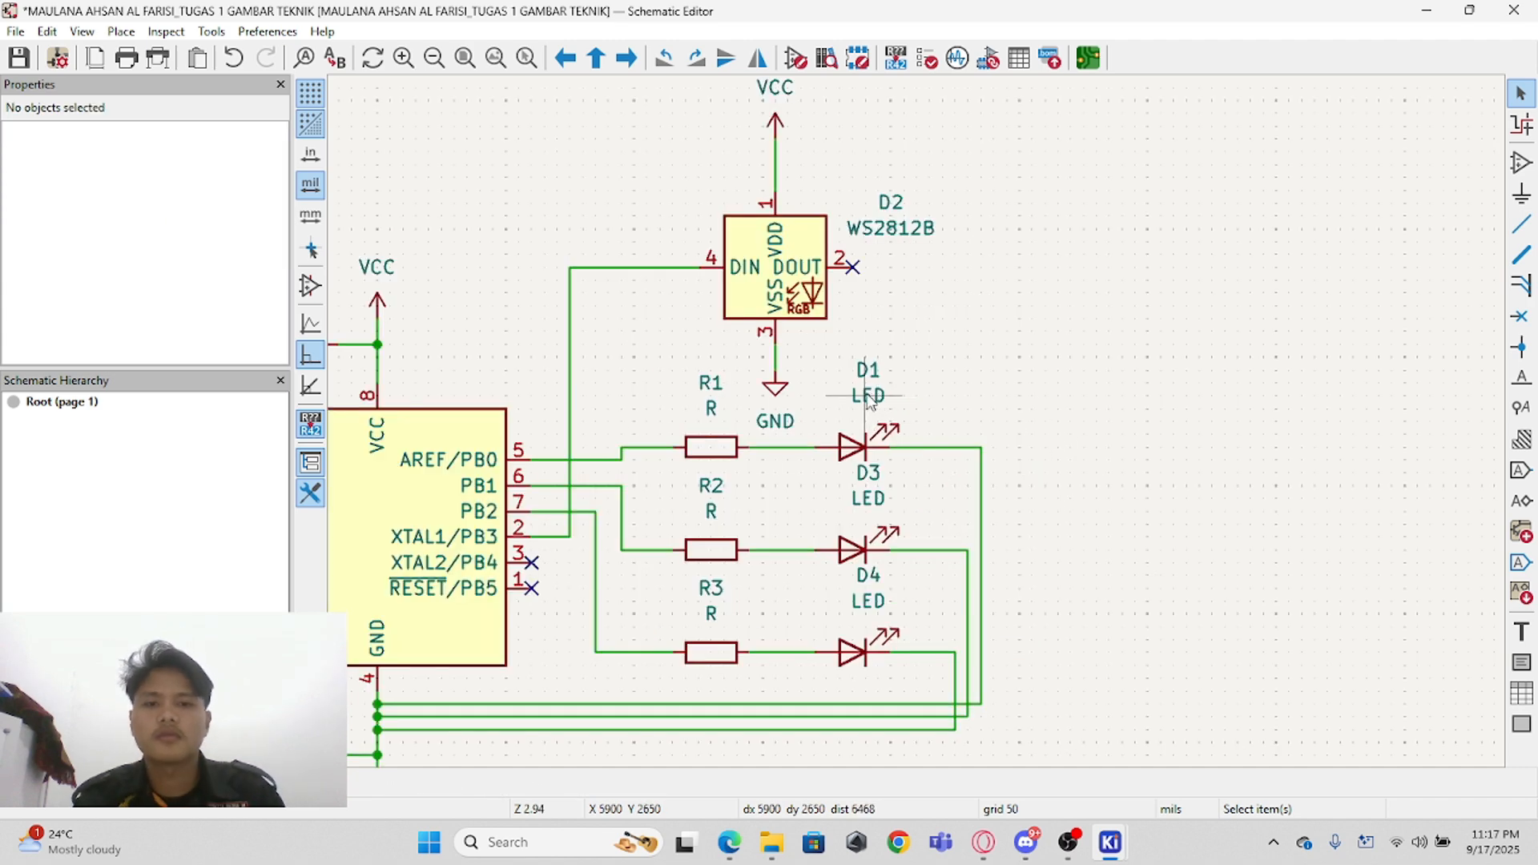
{"action": "double_click", "coordinate": [870, 400]}
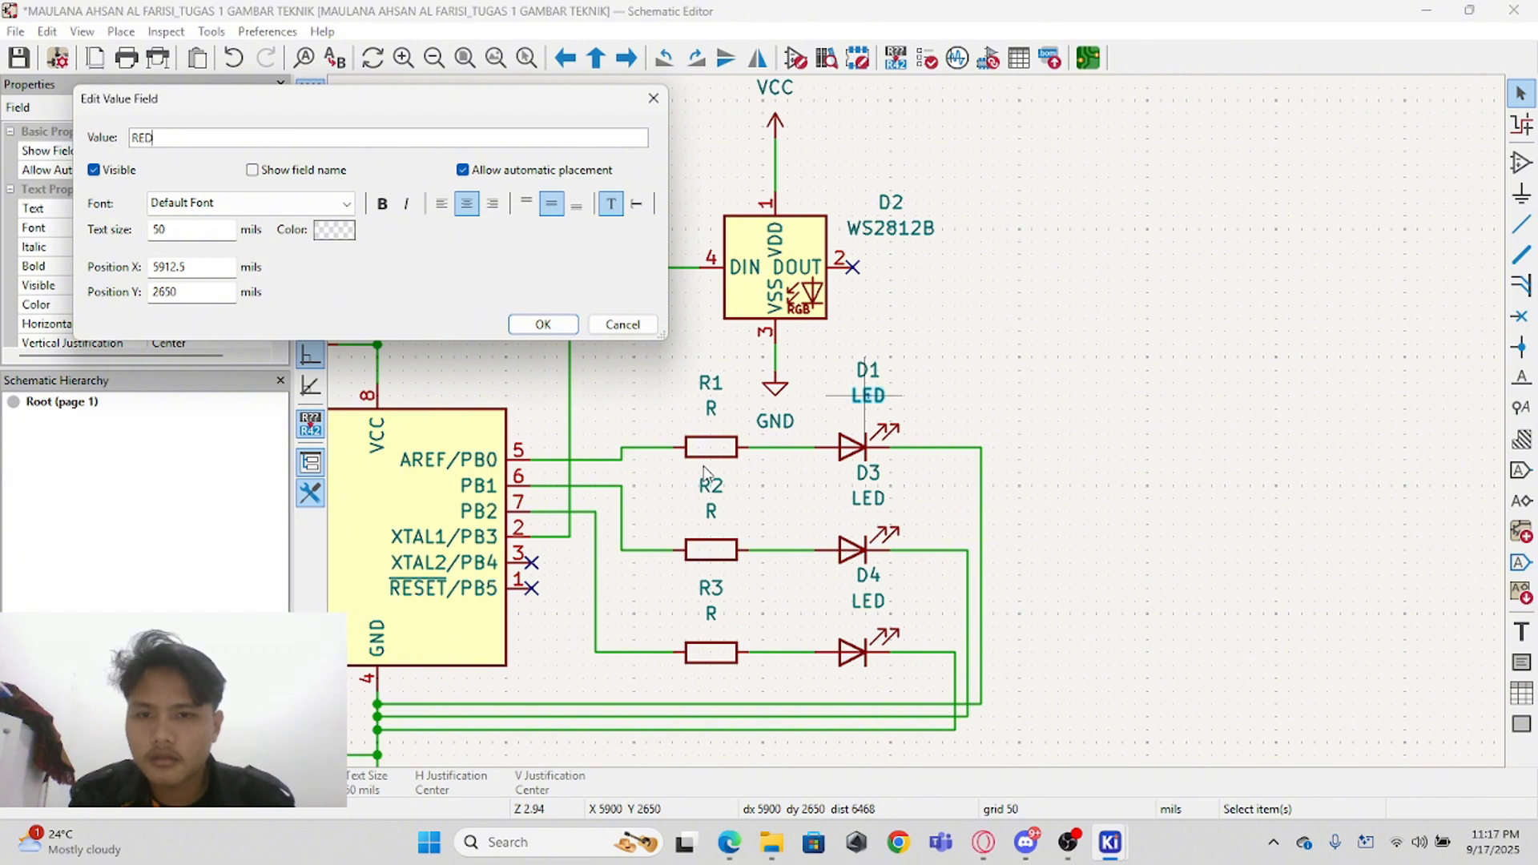
{"action": "left_click", "coordinate": [543, 324]}
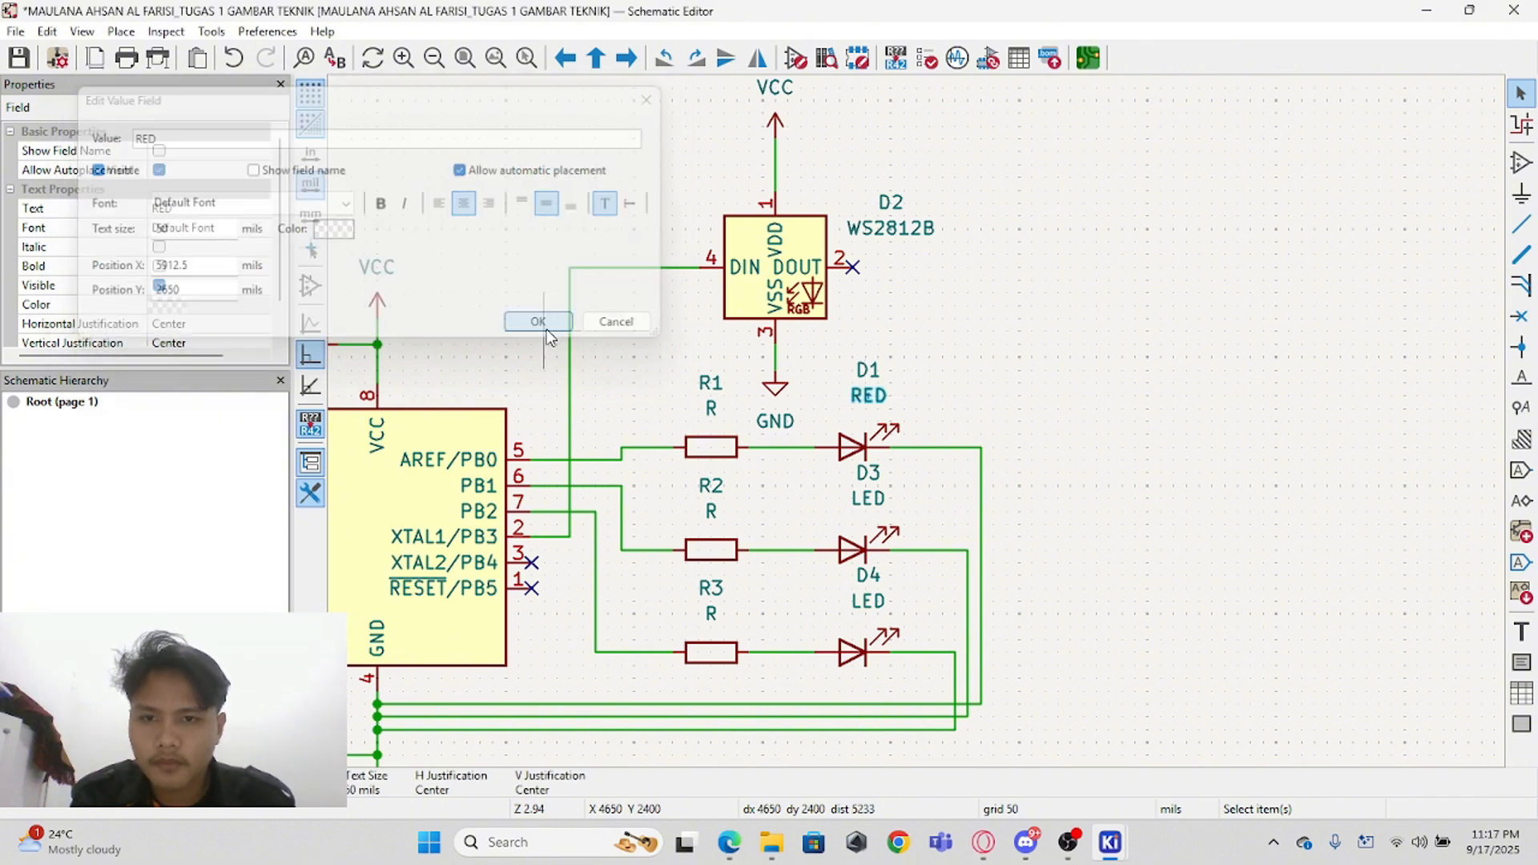
{"action": "left_click", "coordinate": [878, 500]}
{"action": "double_click", "coordinate": [878, 500]}
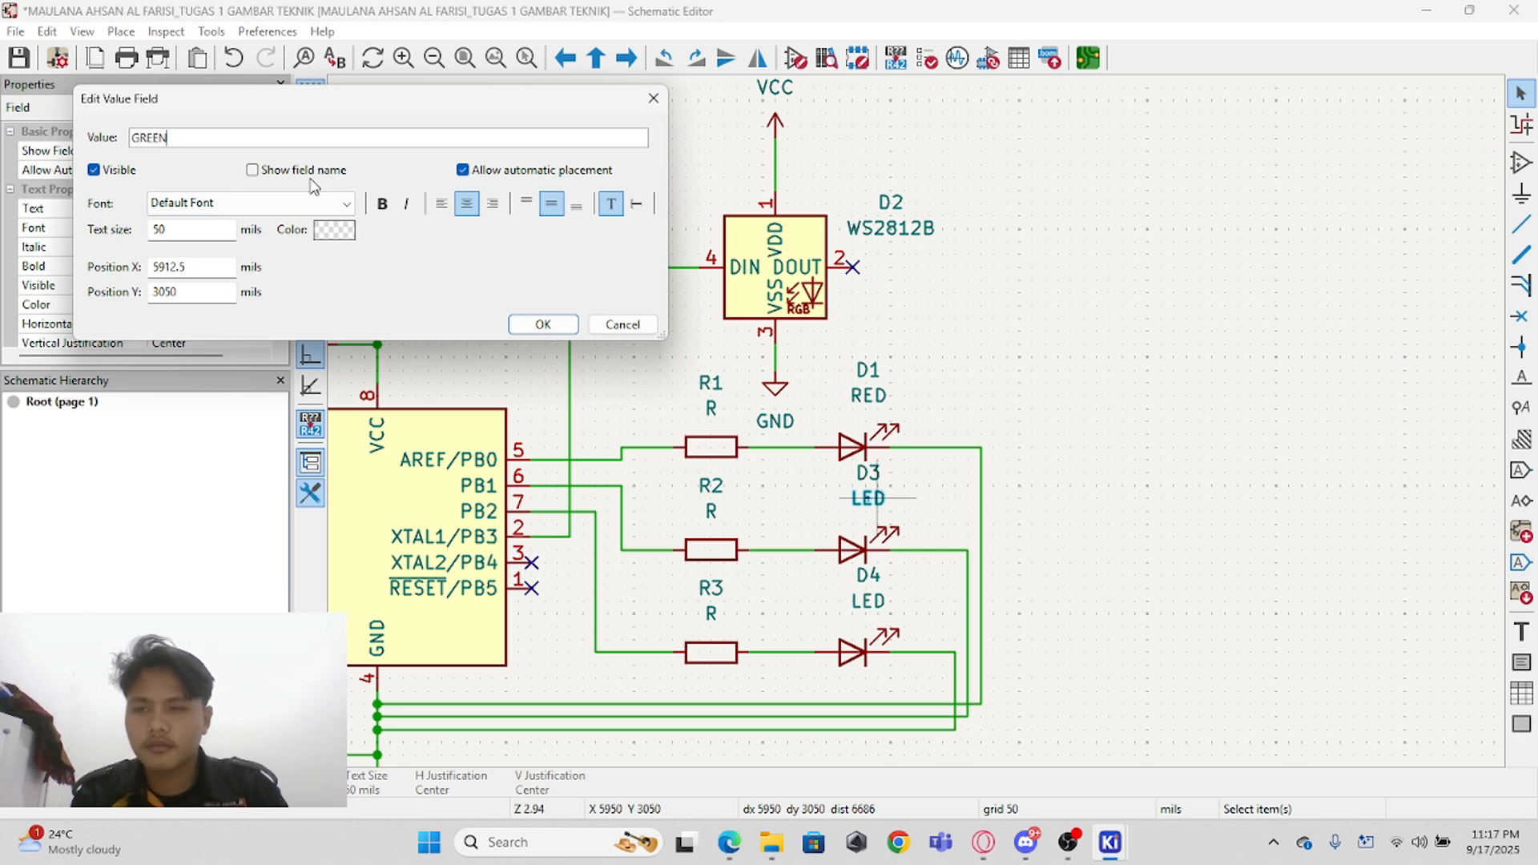
{"action": "left_click", "coordinate": [569, 325]}
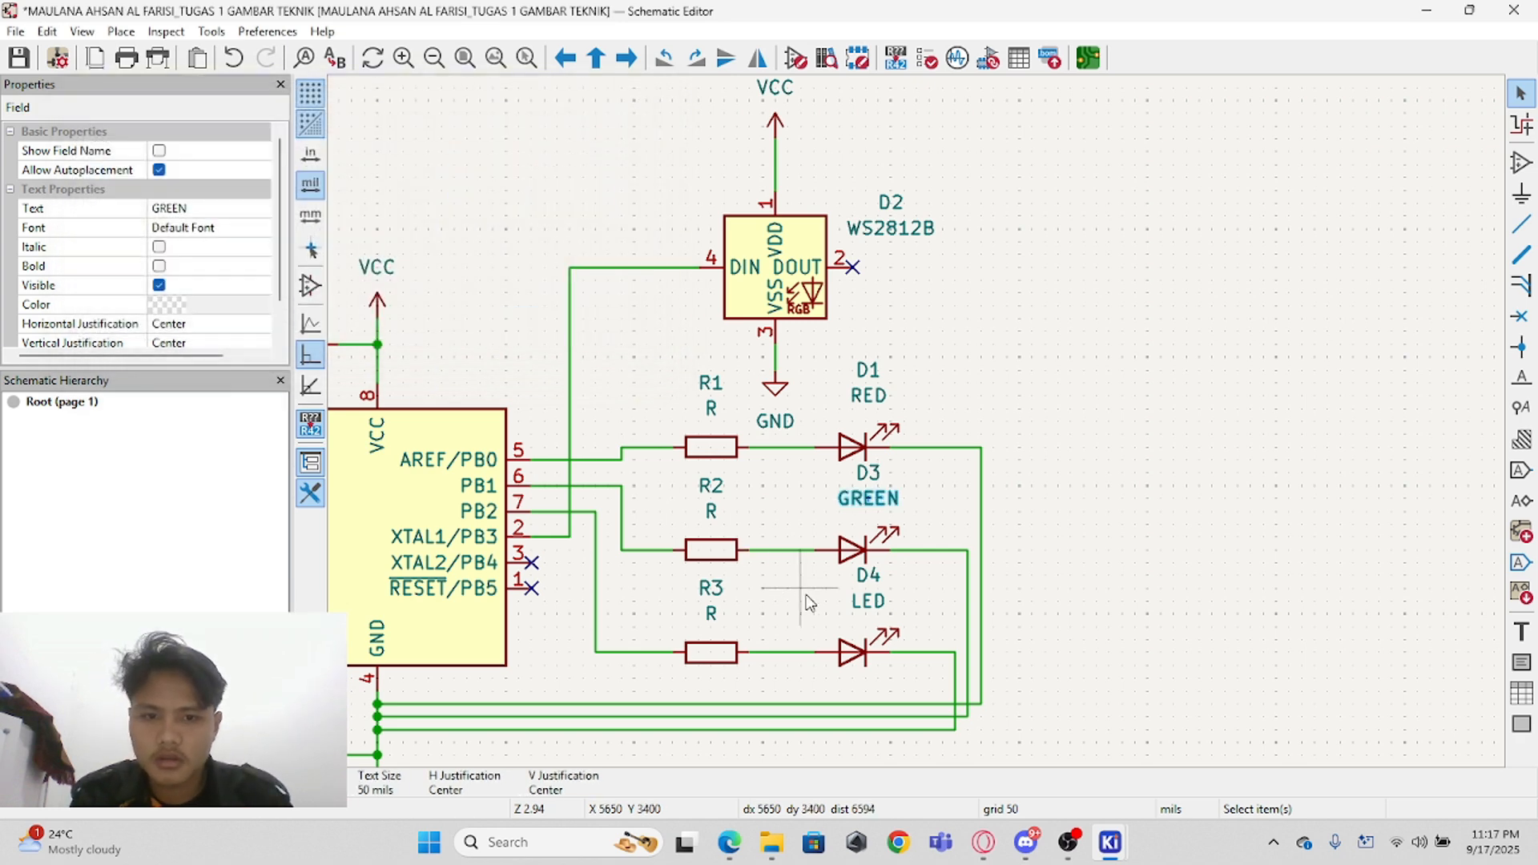
Step: Set the value of LED D4 to BLUE
{"action": "left_click", "coordinate": [865, 601]}
{"action": "double_click", "coordinate": [865, 601]}
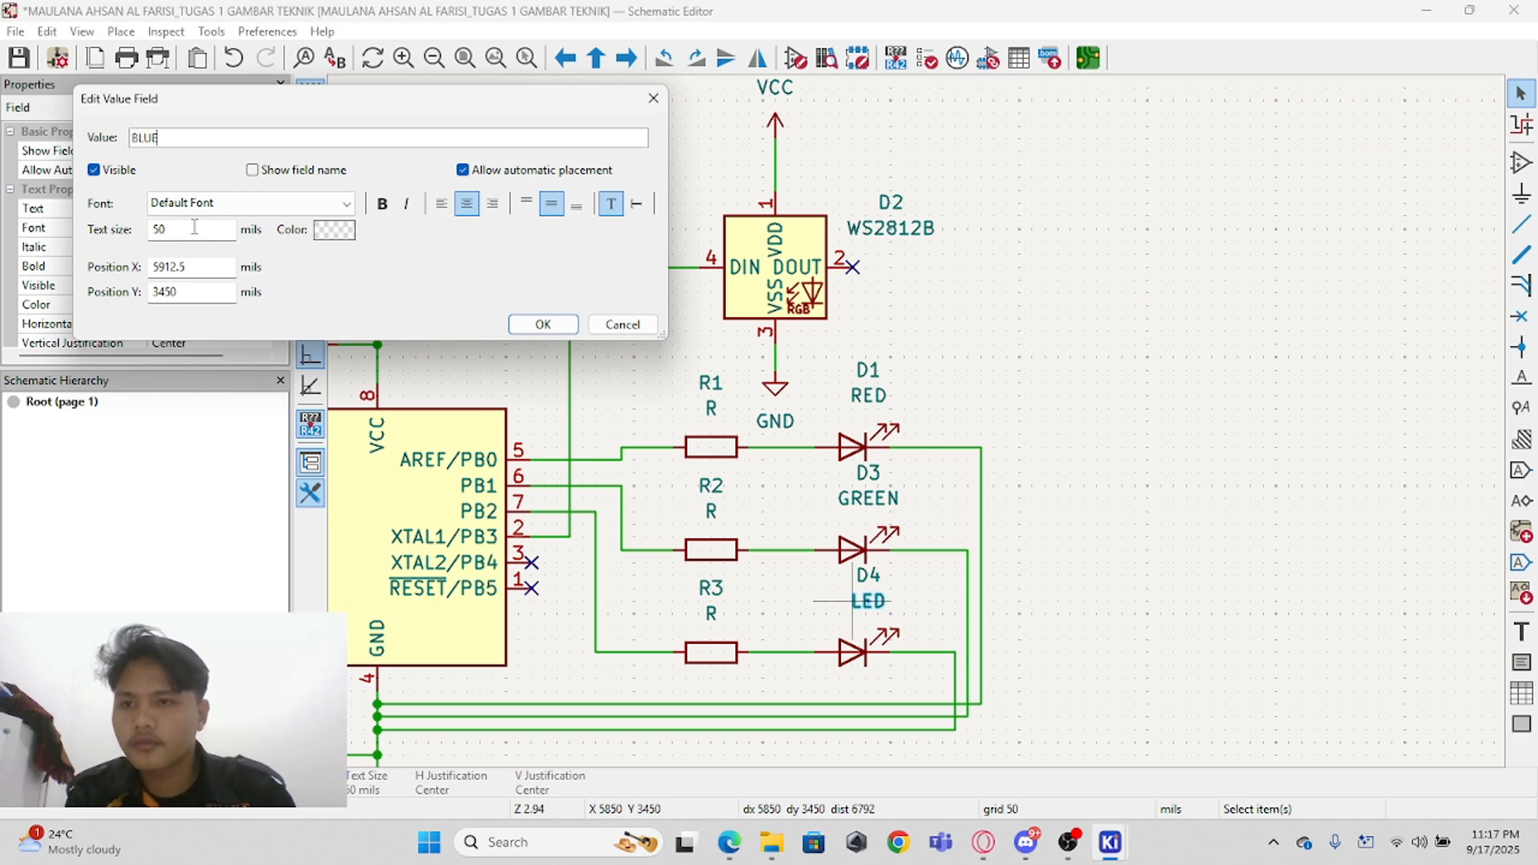
{"action": "type", "text": "BLUE"}
{"action": "left_click", "coordinate": [544, 324]}
{"action": "scroll", "coordinate": [917, 421], "scroll_direction": "down", "scroll_amount": 3}
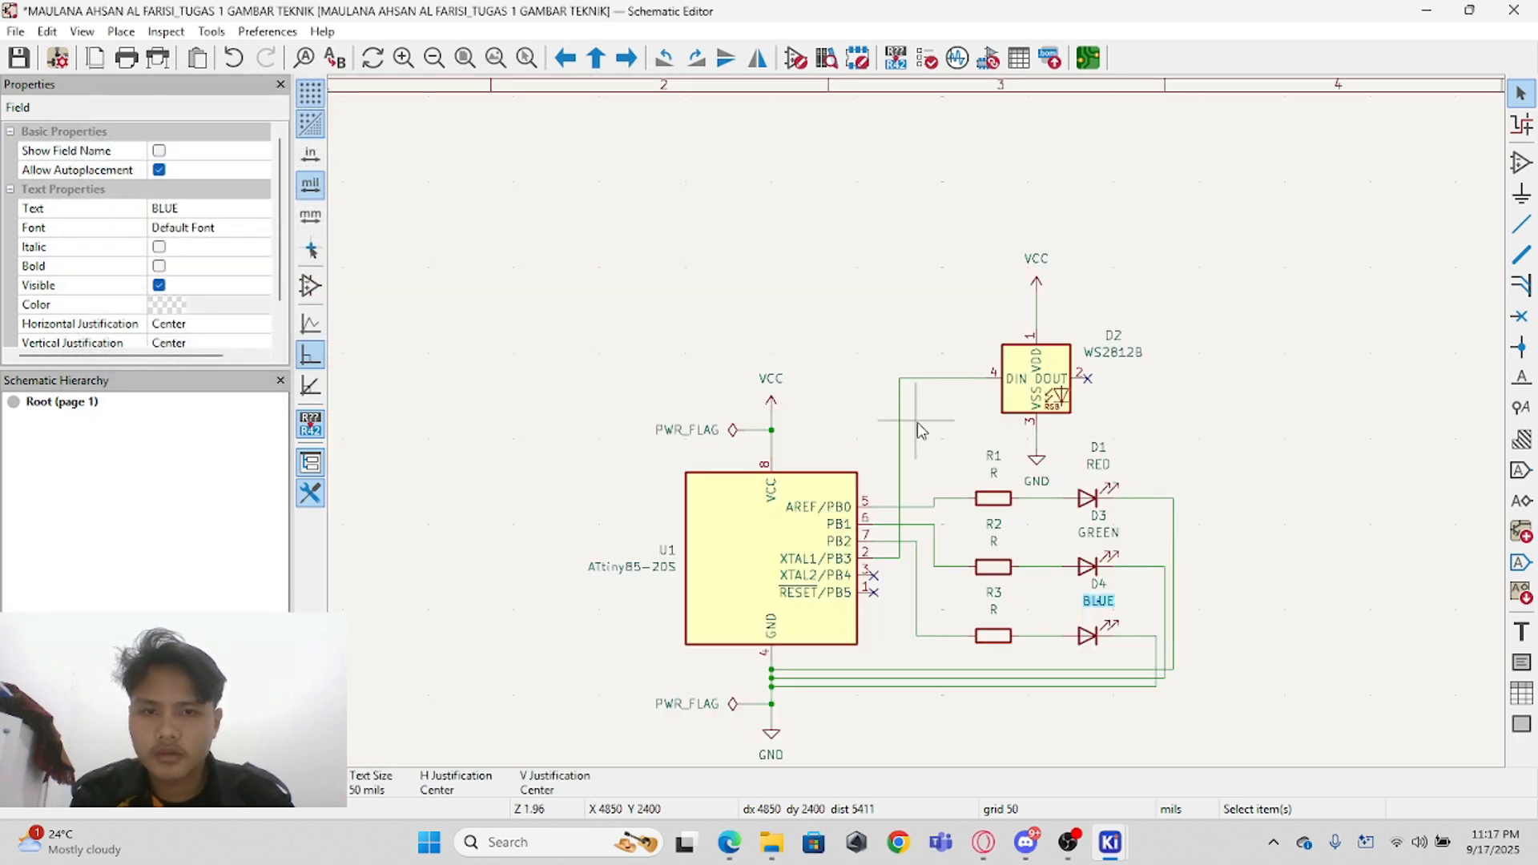
Step: Run the Electrical Rules Checker on the schematic, review the violations, and close the checker
{"action": "scroll", "coordinate": [917, 421], "scroll_direction": "up", "scroll_amount": 2}
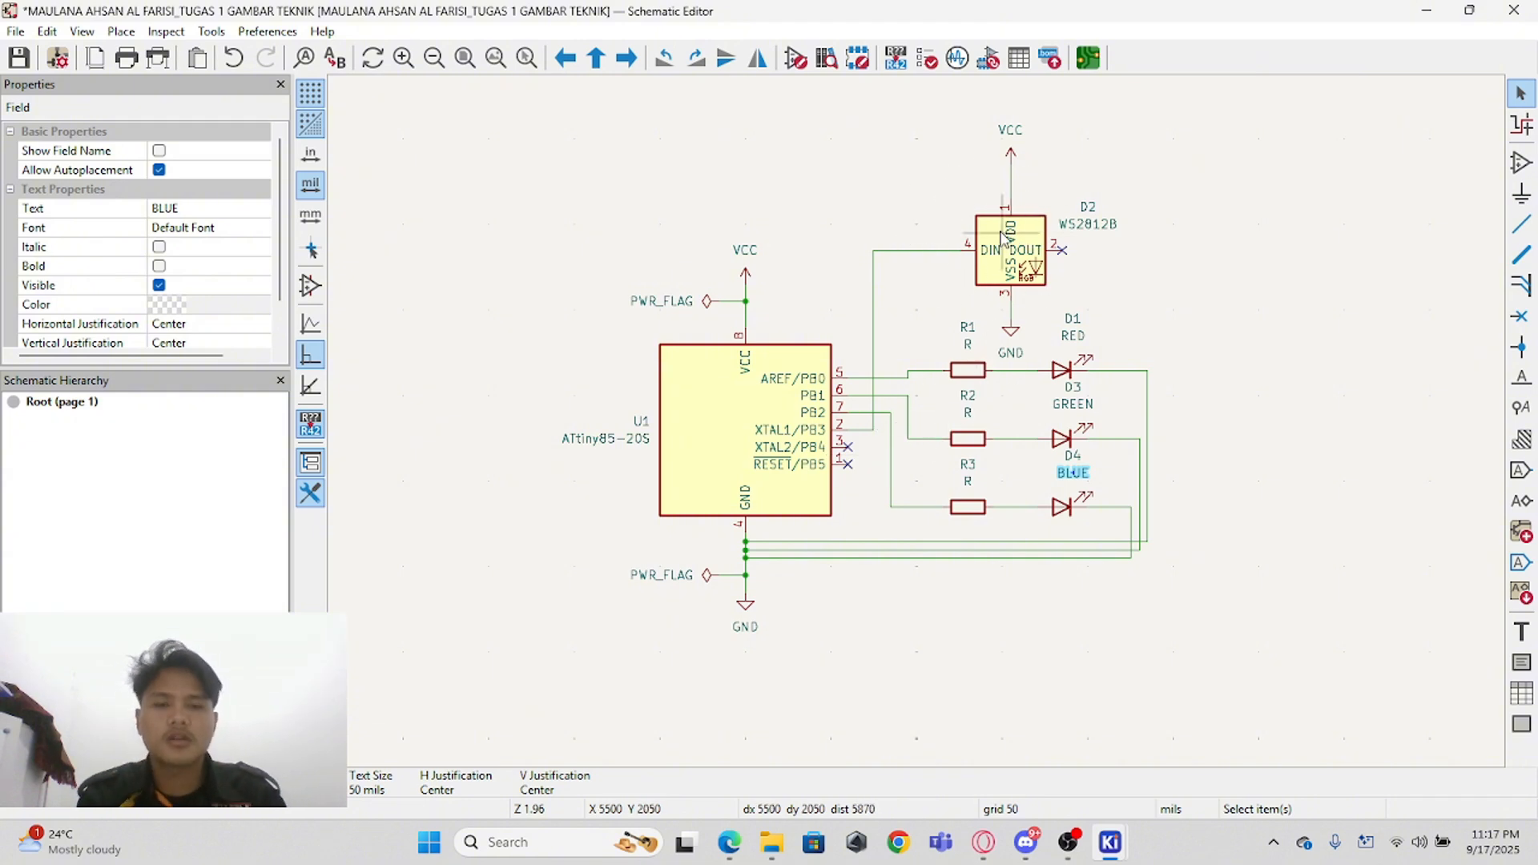
{"action": "left_click", "coordinate": [928, 59]}
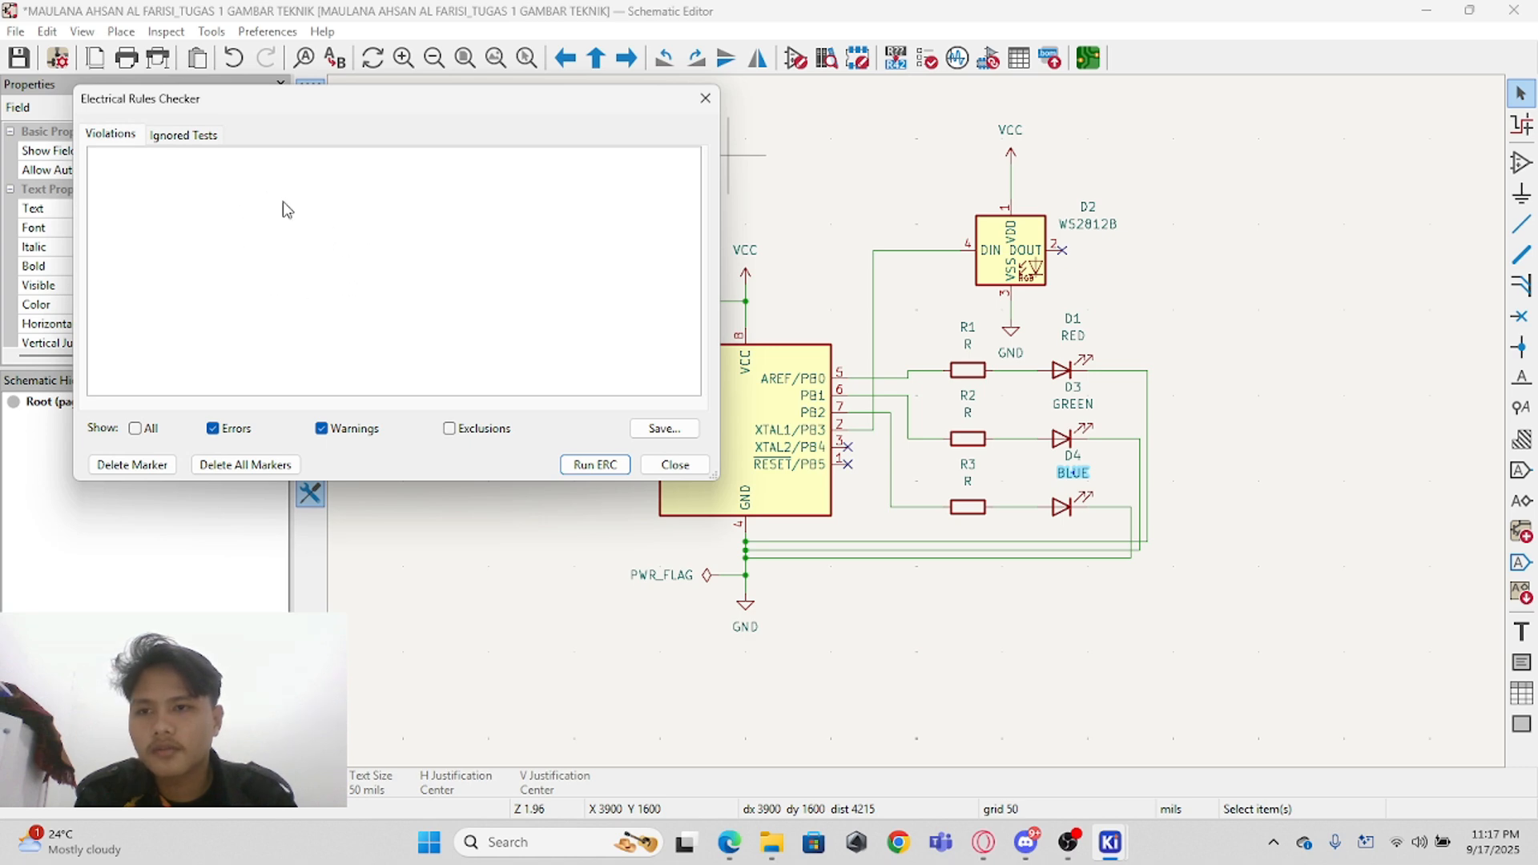
{"action": "left_click", "coordinate": [605, 472]}
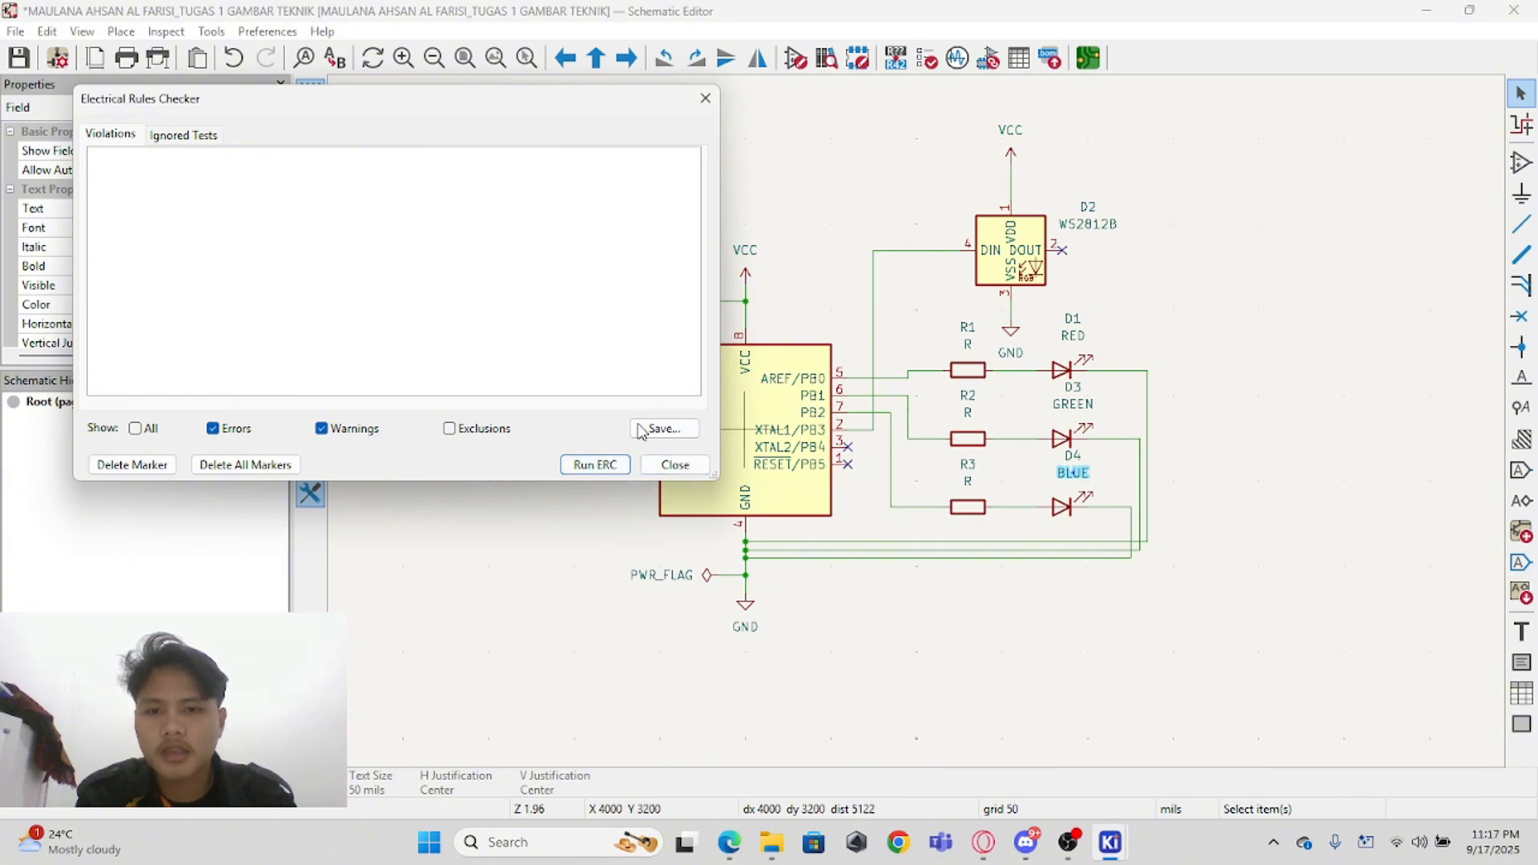
{"action": "left_click", "coordinate": [608, 469]}
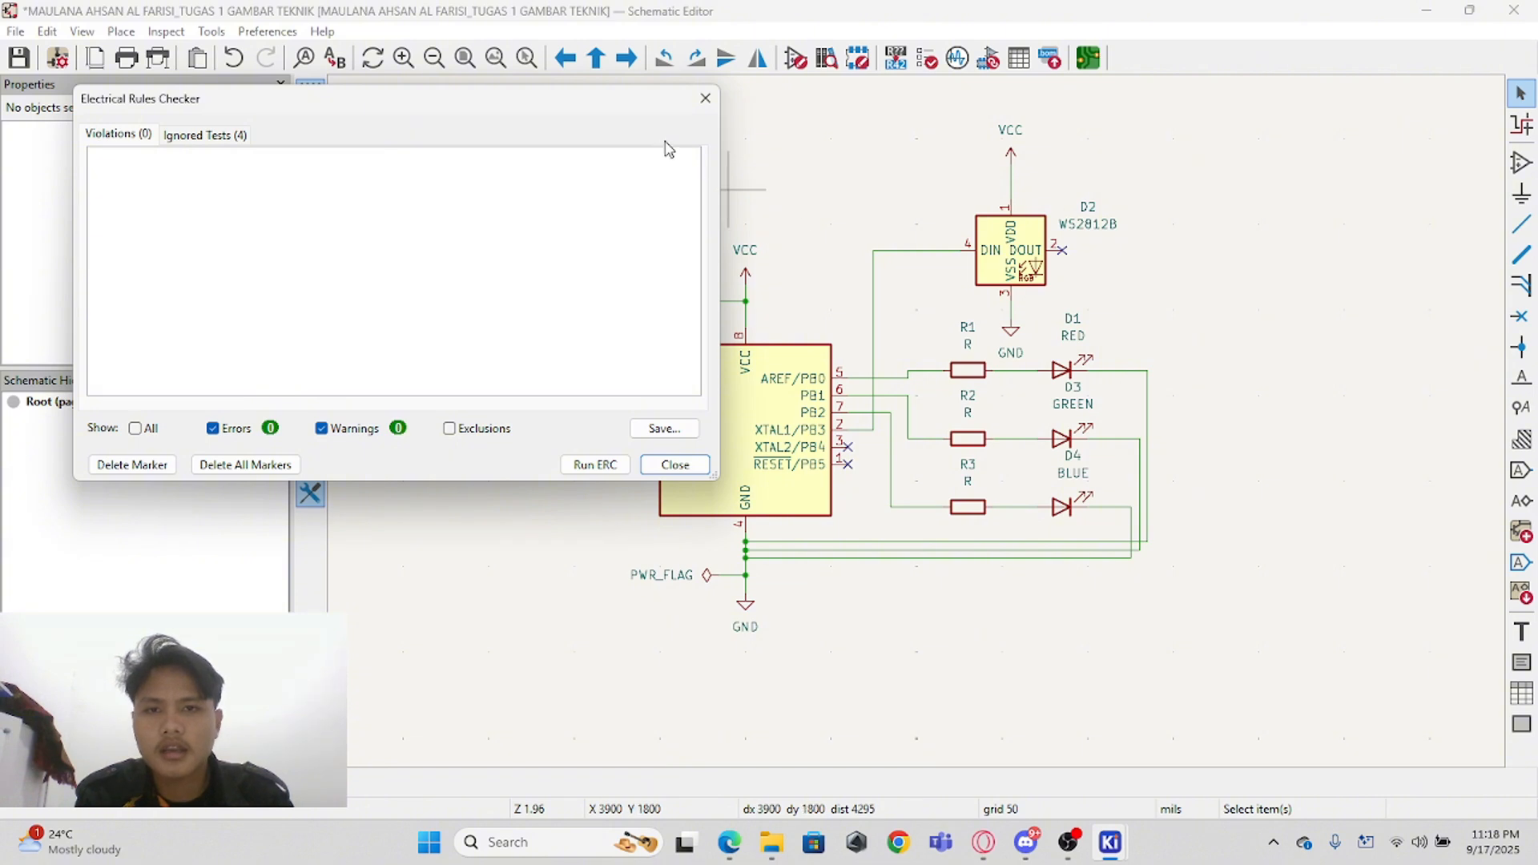
{"action": "left_click", "coordinate": [675, 465]}
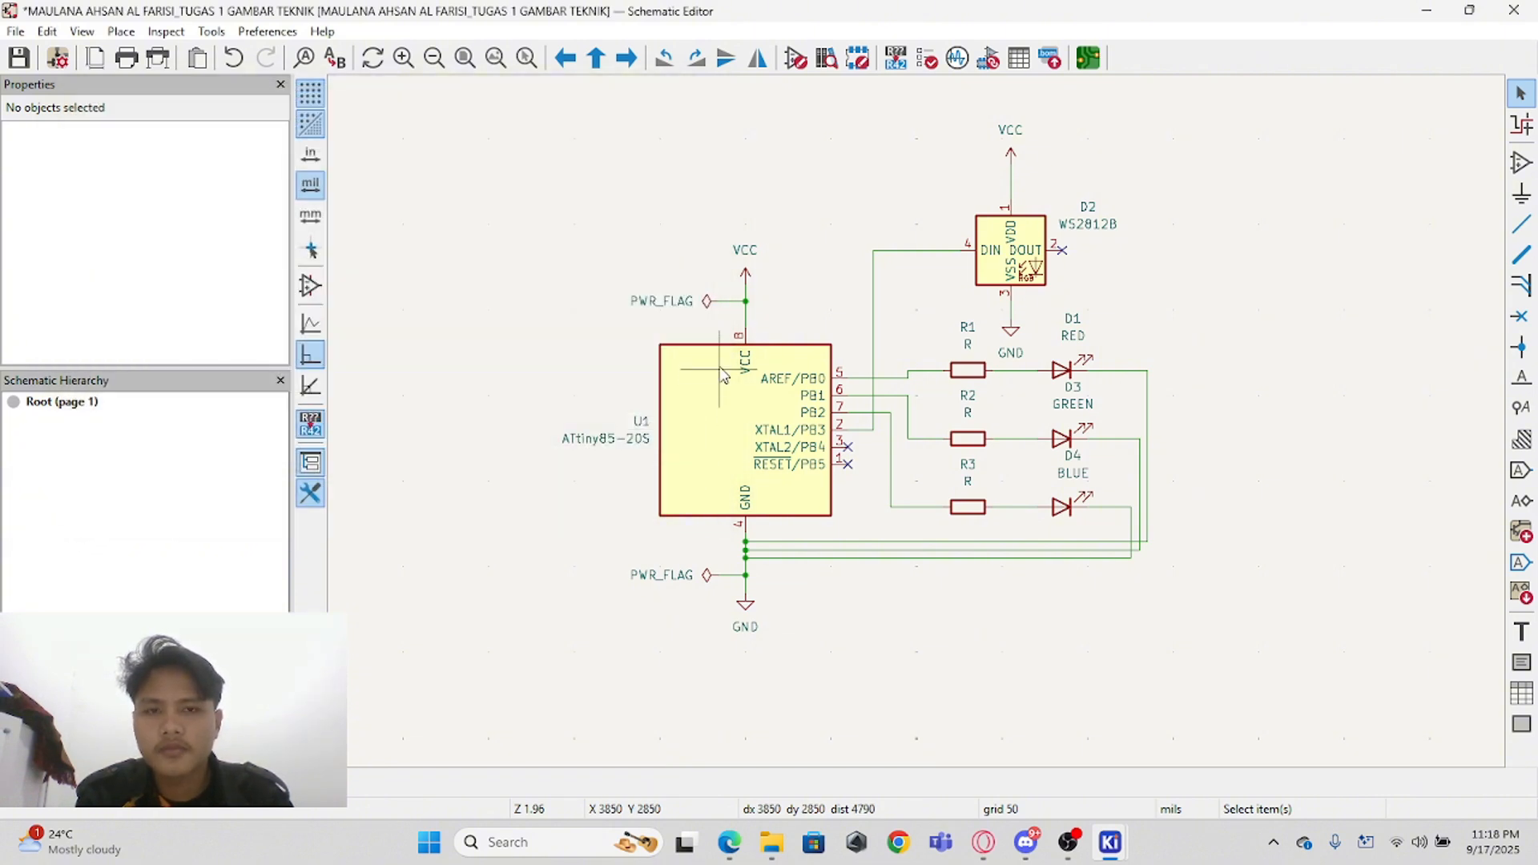
Step: Choose the Resistor_SMD footprint R_1206_3216Metric_Pad1.30x1.75mm_HandSolder for resistor R1
{"action": "scroll", "coordinate": [917, 422], "scroll_direction": "up", "scroll_amount": 1}
{"action": "scroll", "coordinate": [916, 419], "scroll_direction": "down", "scroll_amount": 1}
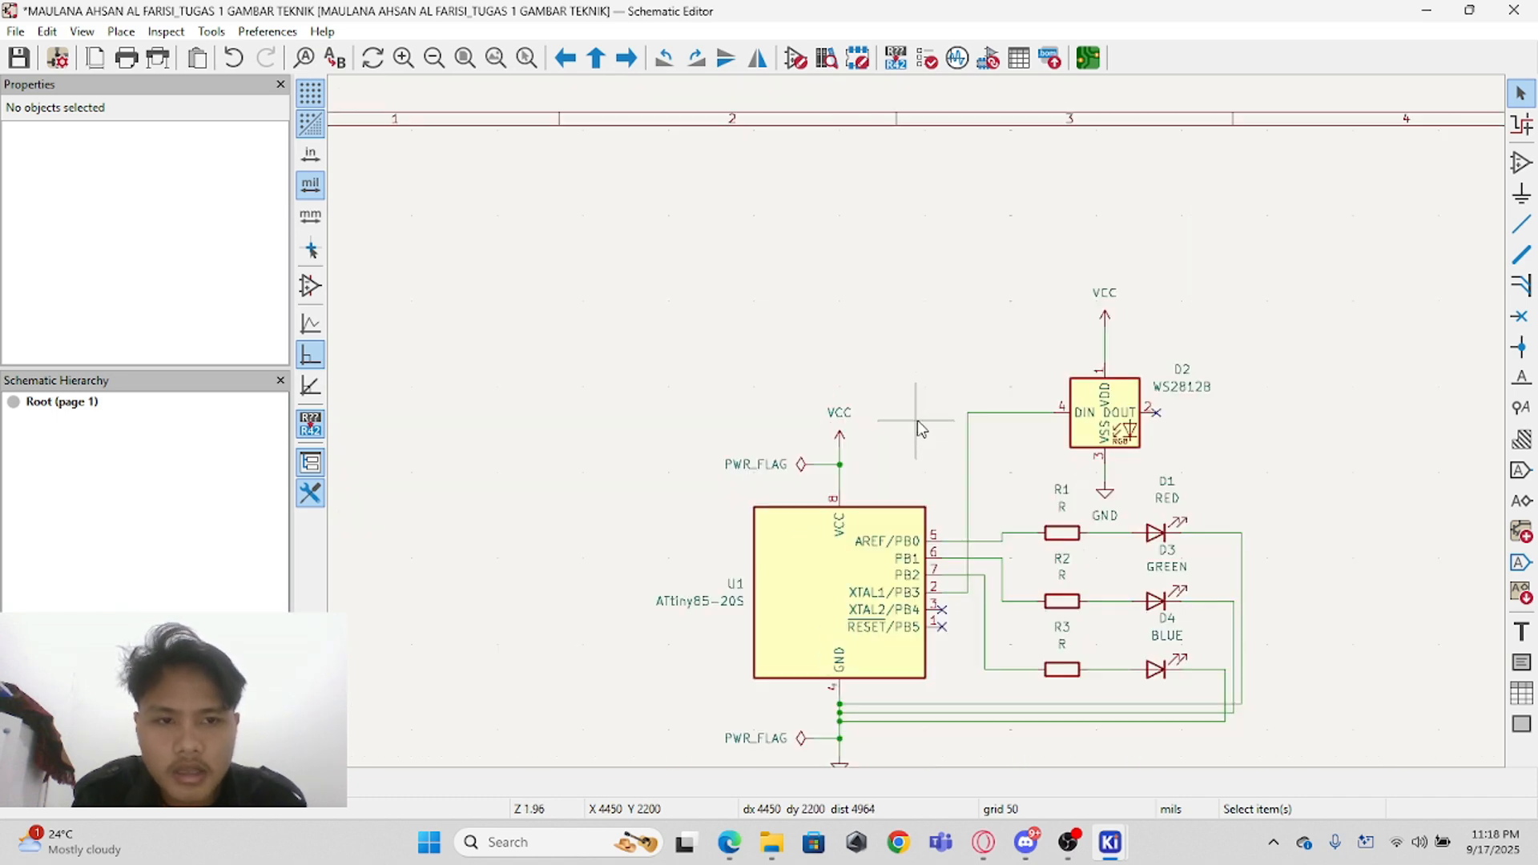
{"action": "scroll", "coordinate": [917, 411], "scroll_direction": "down", "scroll_amount": 1}
{"action": "scroll", "coordinate": [917, 412], "scroll_direction": "up", "scroll_amount": 2}
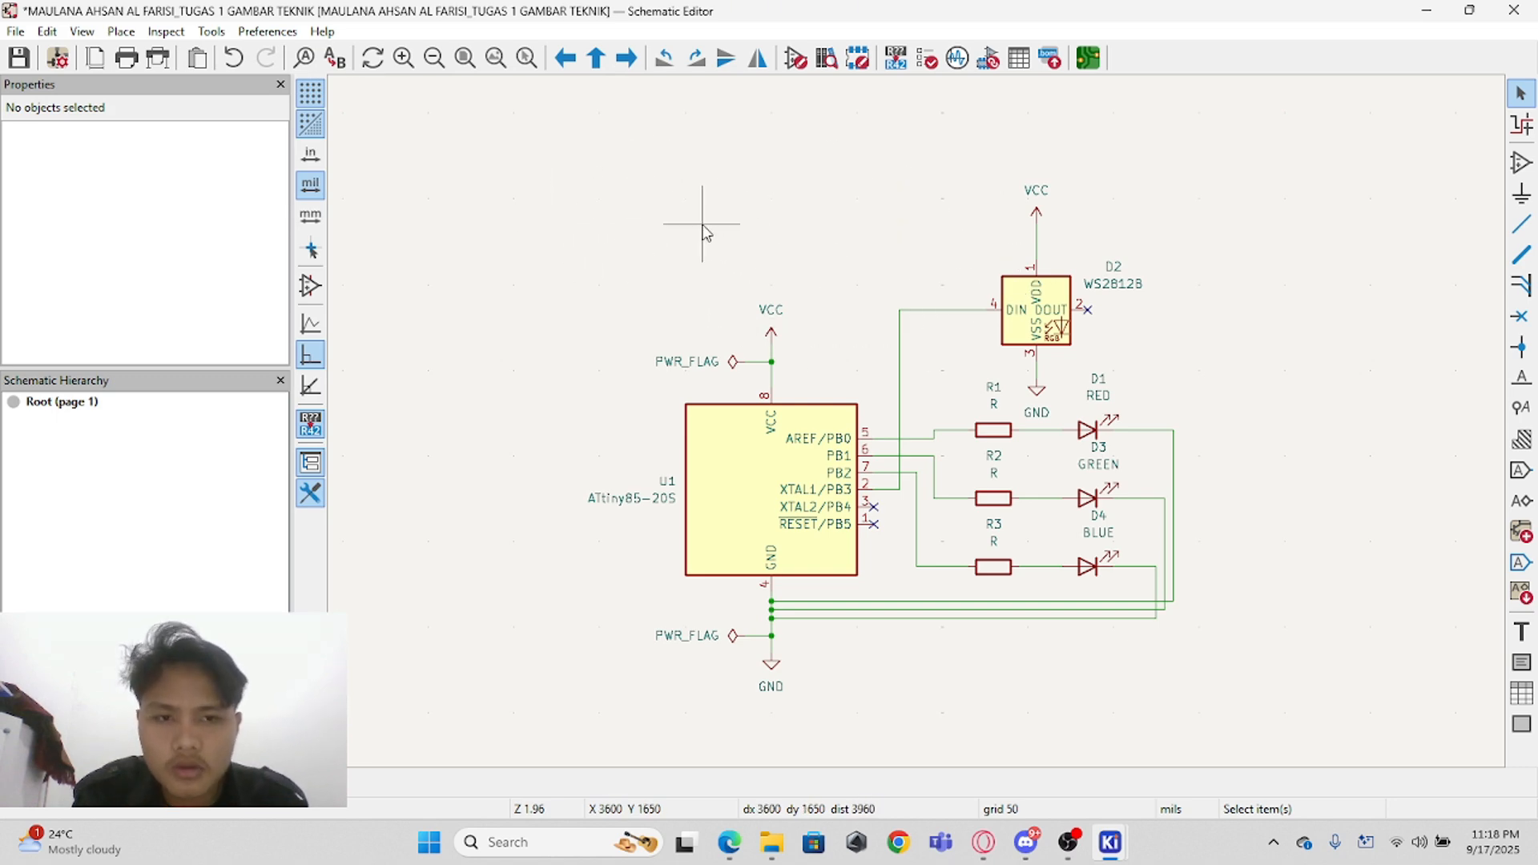
{"action": "scroll", "coordinate": [998, 430], "scroll_direction": "up", "scroll_amount": 3}
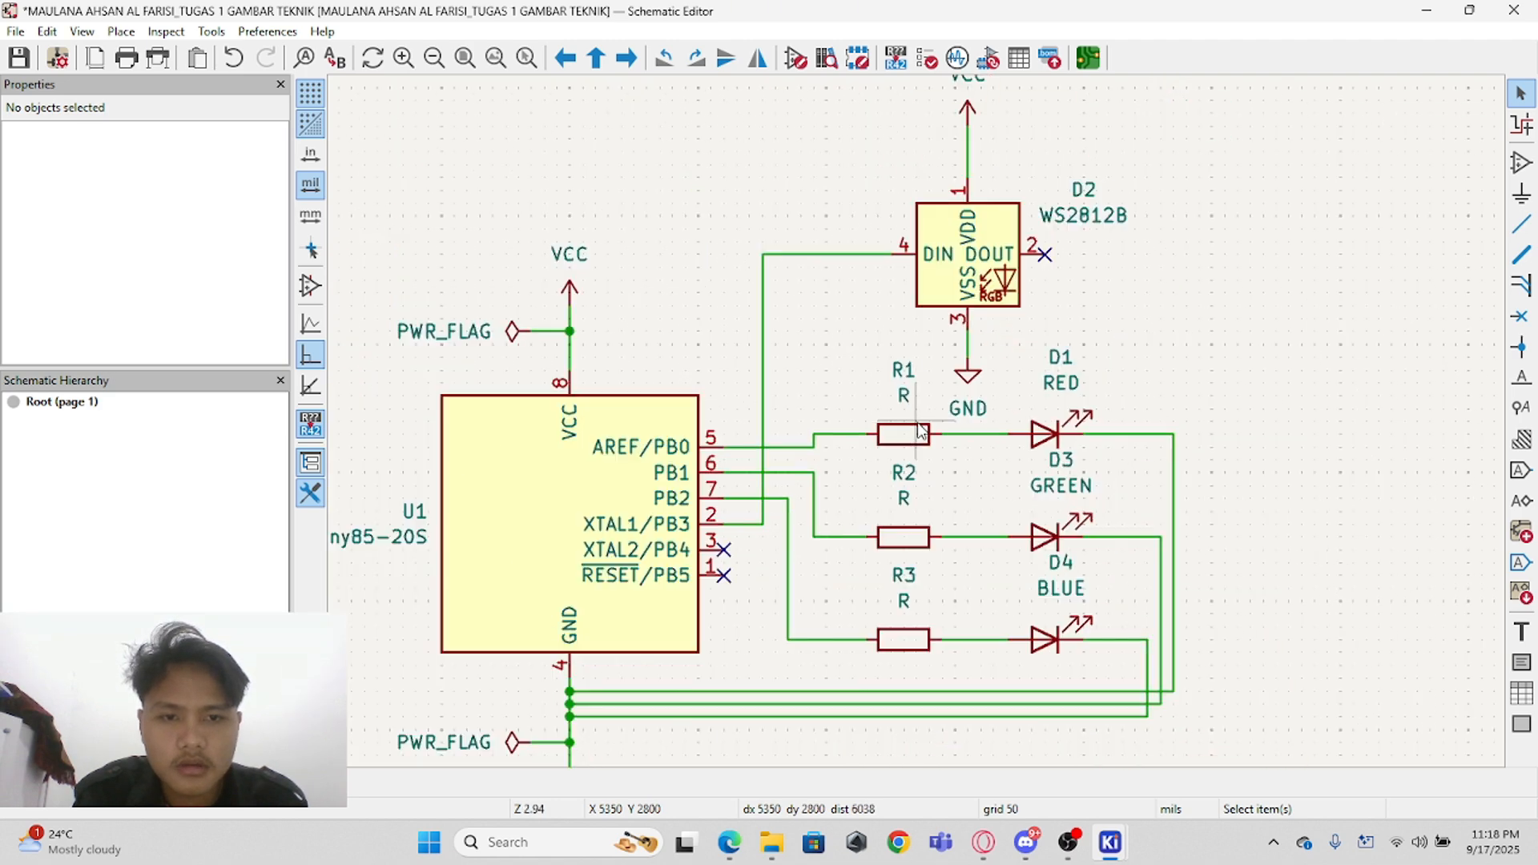
{"action": "double_click", "coordinate": [920, 432]}
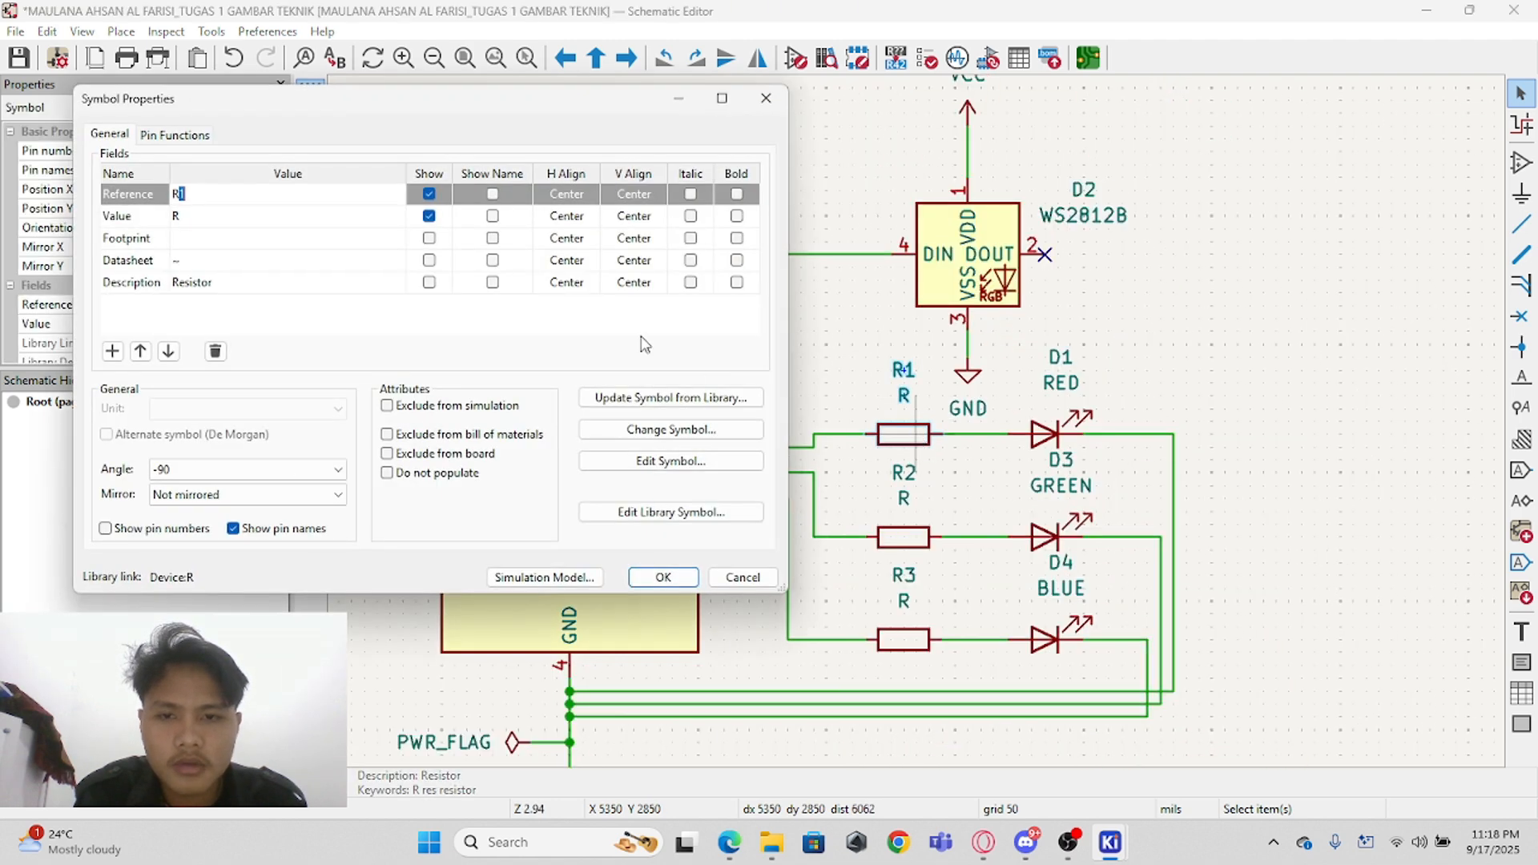
{"action": "left_click", "coordinate": [376, 241]}
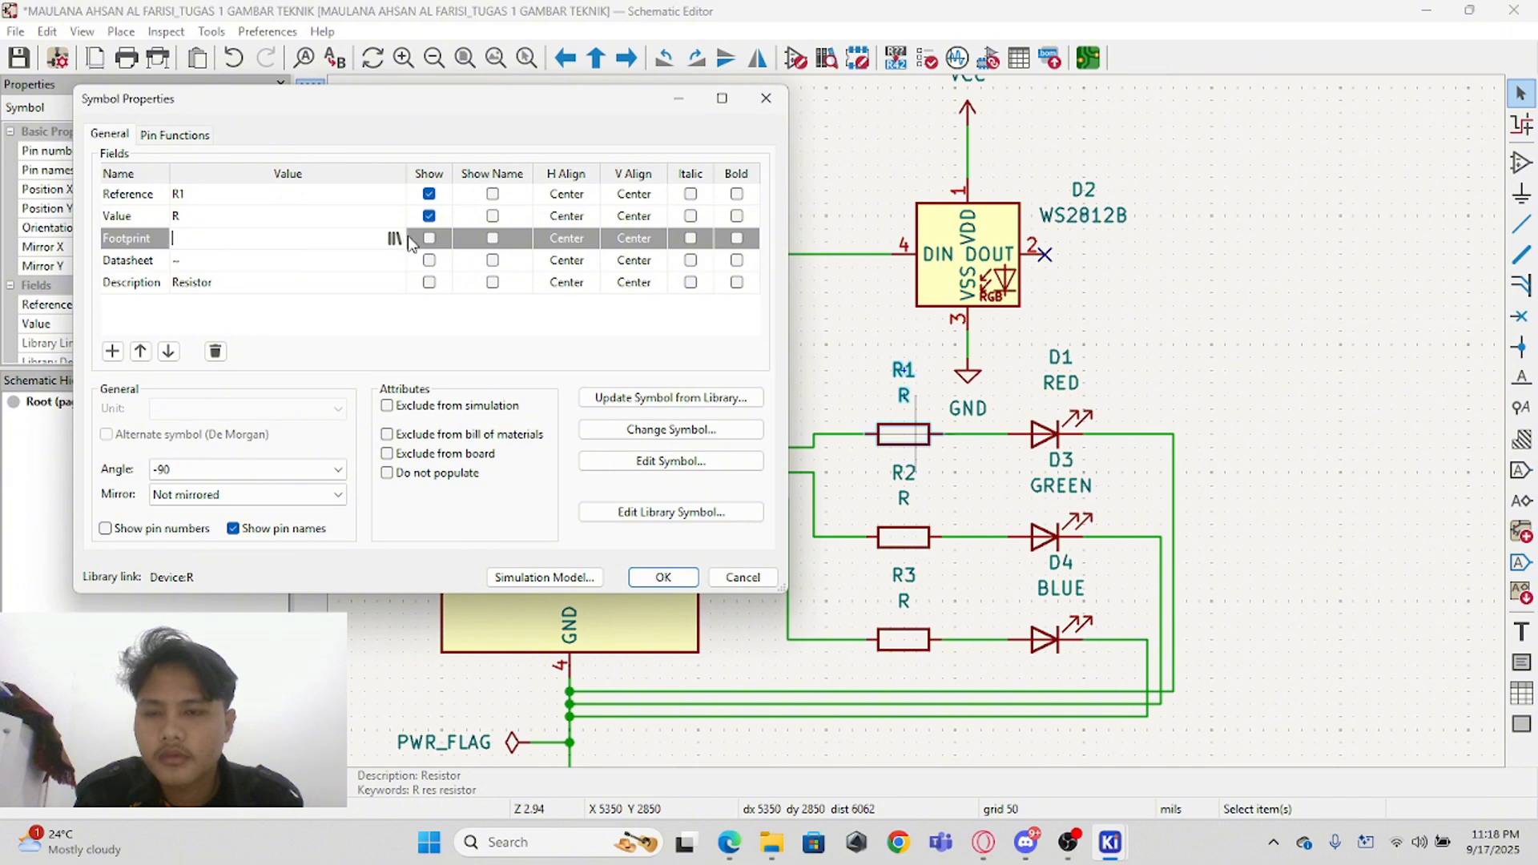
{"action": "left_click", "coordinate": [394, 240]}
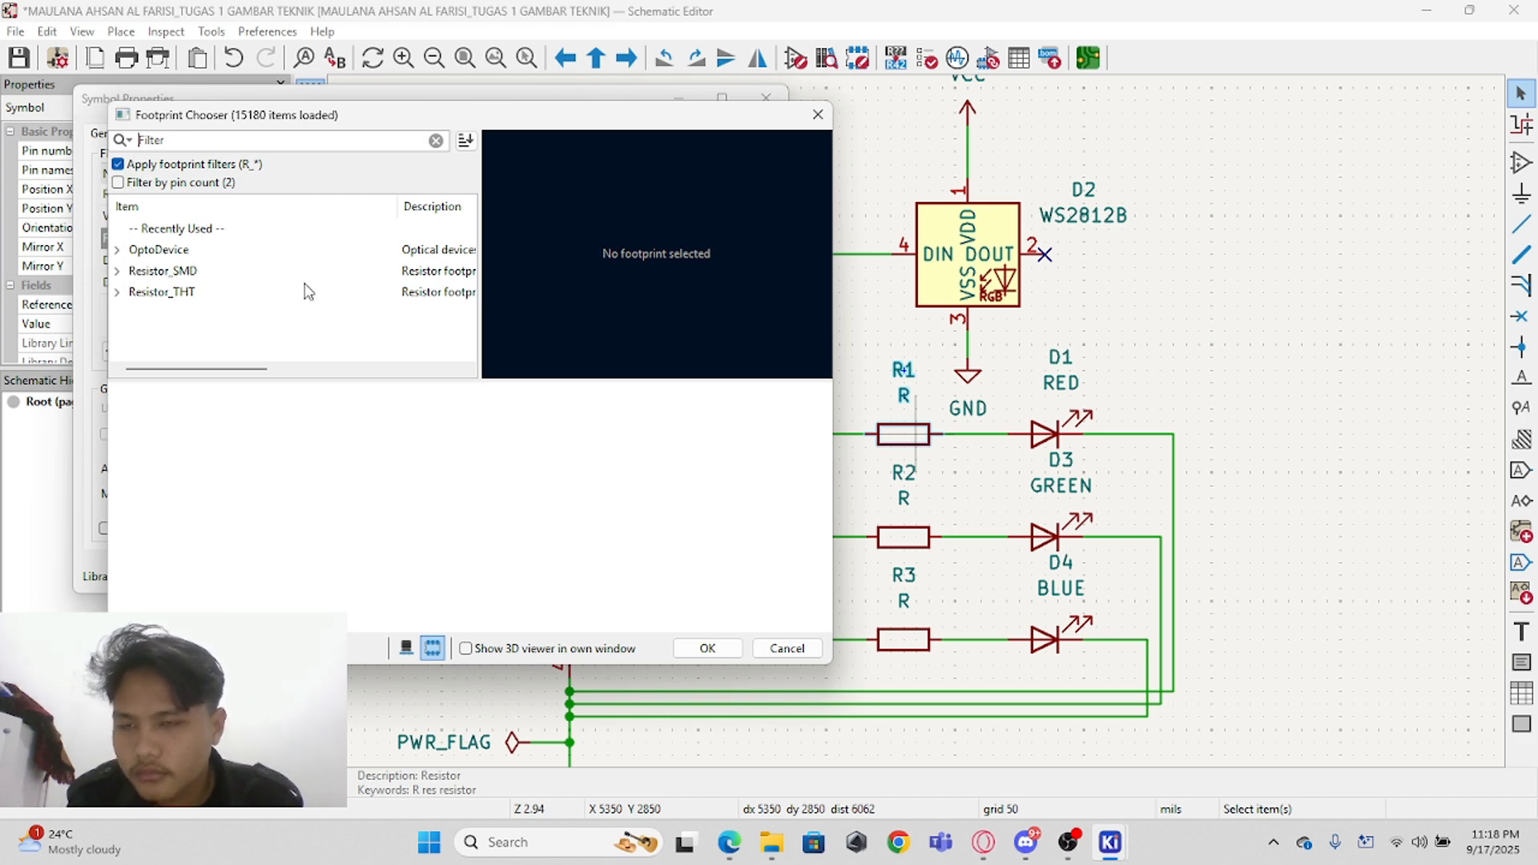
{"action": "left_click", "coordinate": [117, 271]}
{"action": "scroll", "coordinate": [241, 295], "scroll_direction": "down", "scroll_amount": 3}
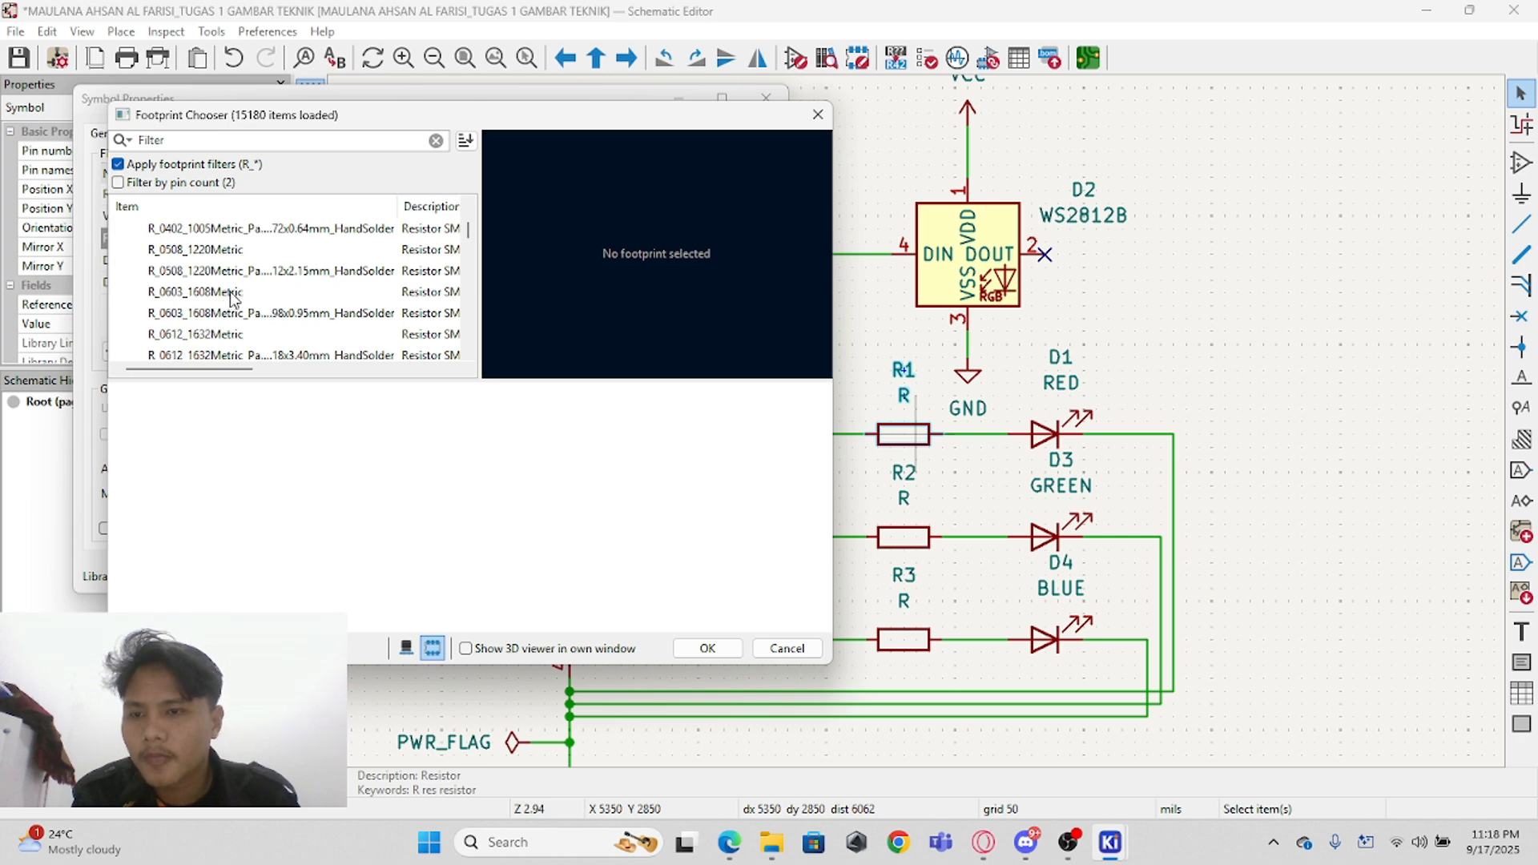
{"action": "scroll", "coordinate": [240, 295], "scroll_direction": "down", "scroll_amount": 3}
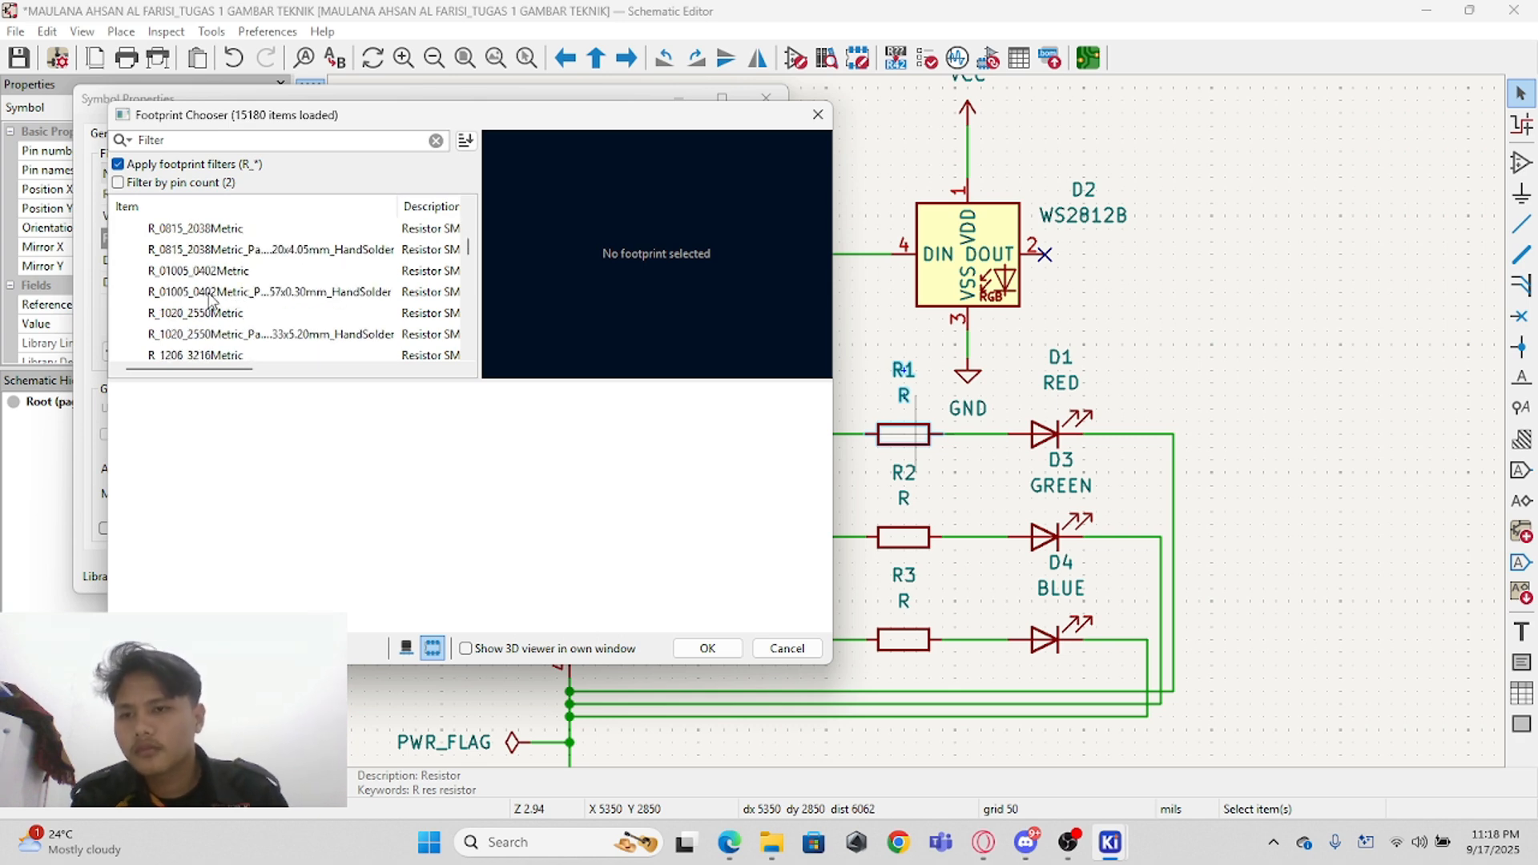
{"action": "left_click", "coordinate": [214, 313]}
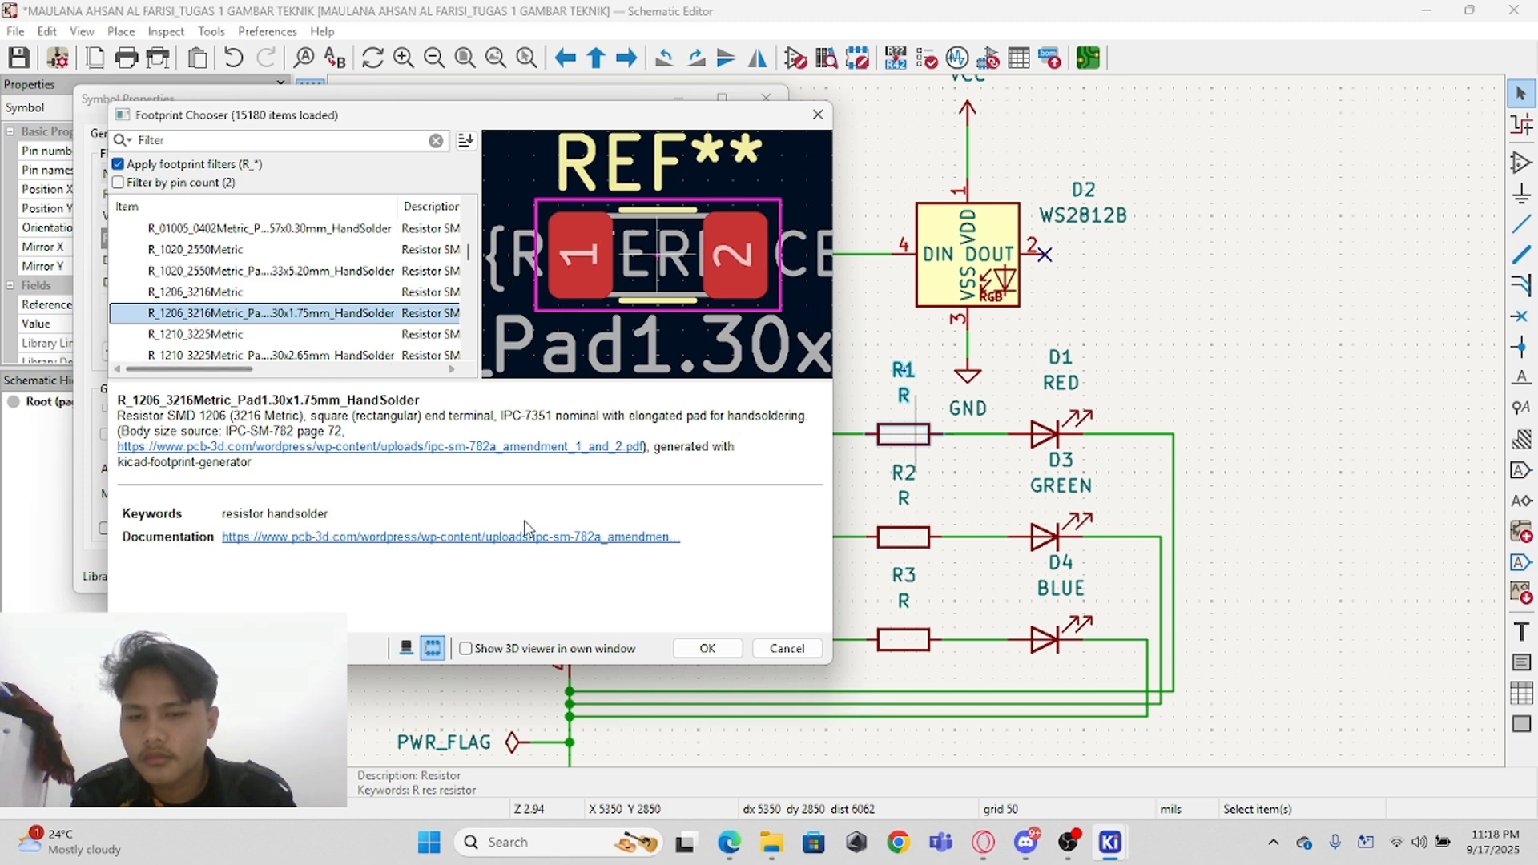
Step: Inspect the 3D model of the selected R_1206_3216Metric_Pad1.30x1.75mm_HandSolder footprint and apply the footprint to resistor R1
{"action": "left_click", "coordinate": [406, 648]}
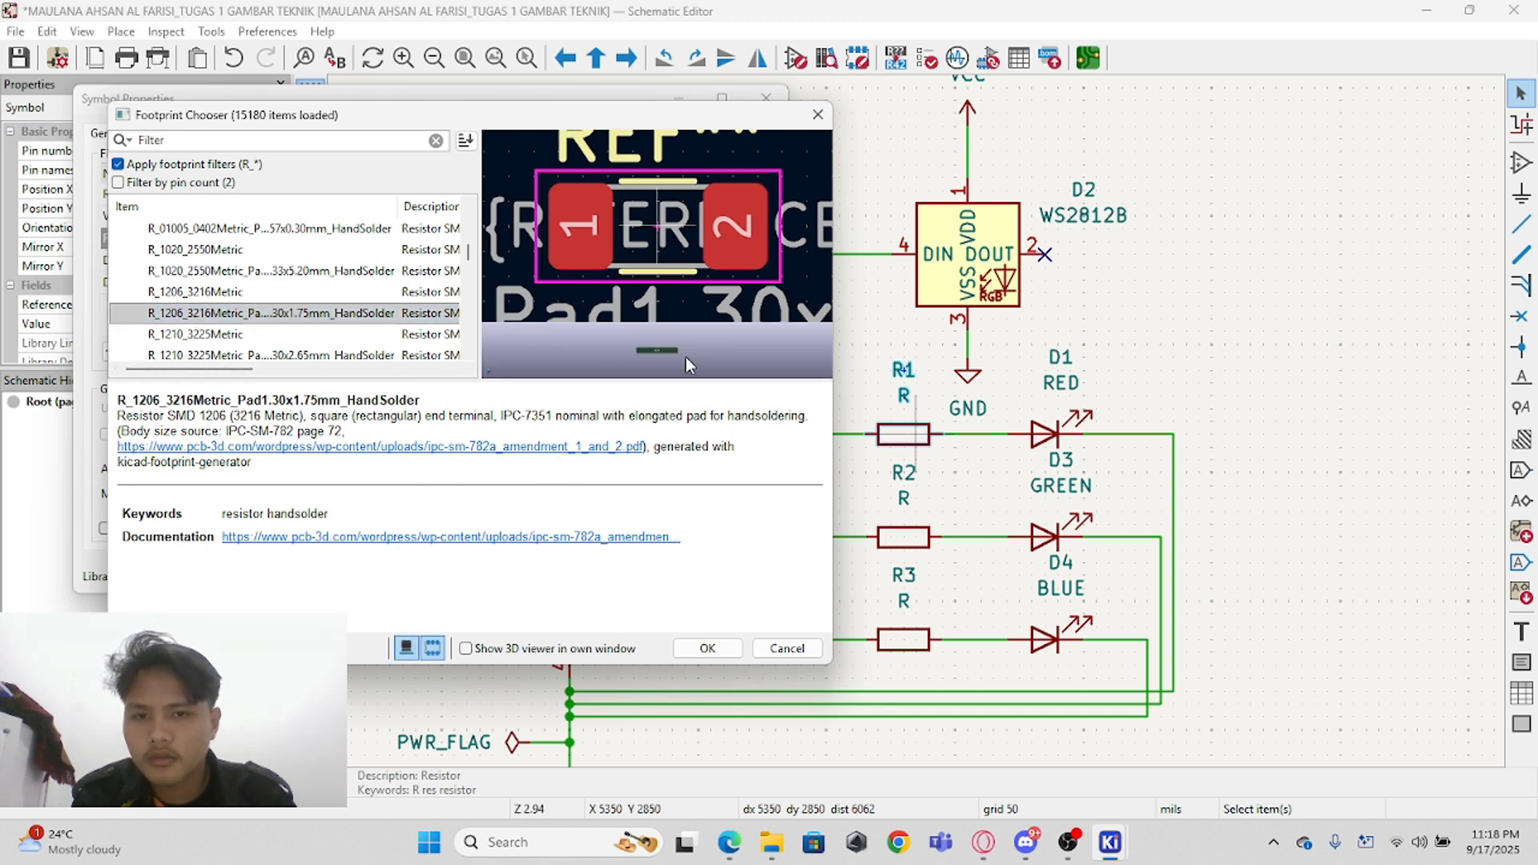
{"action": "scroll", "coordinate": [685, 358], "scroll_direction": "up", "scroll_amount": 10}
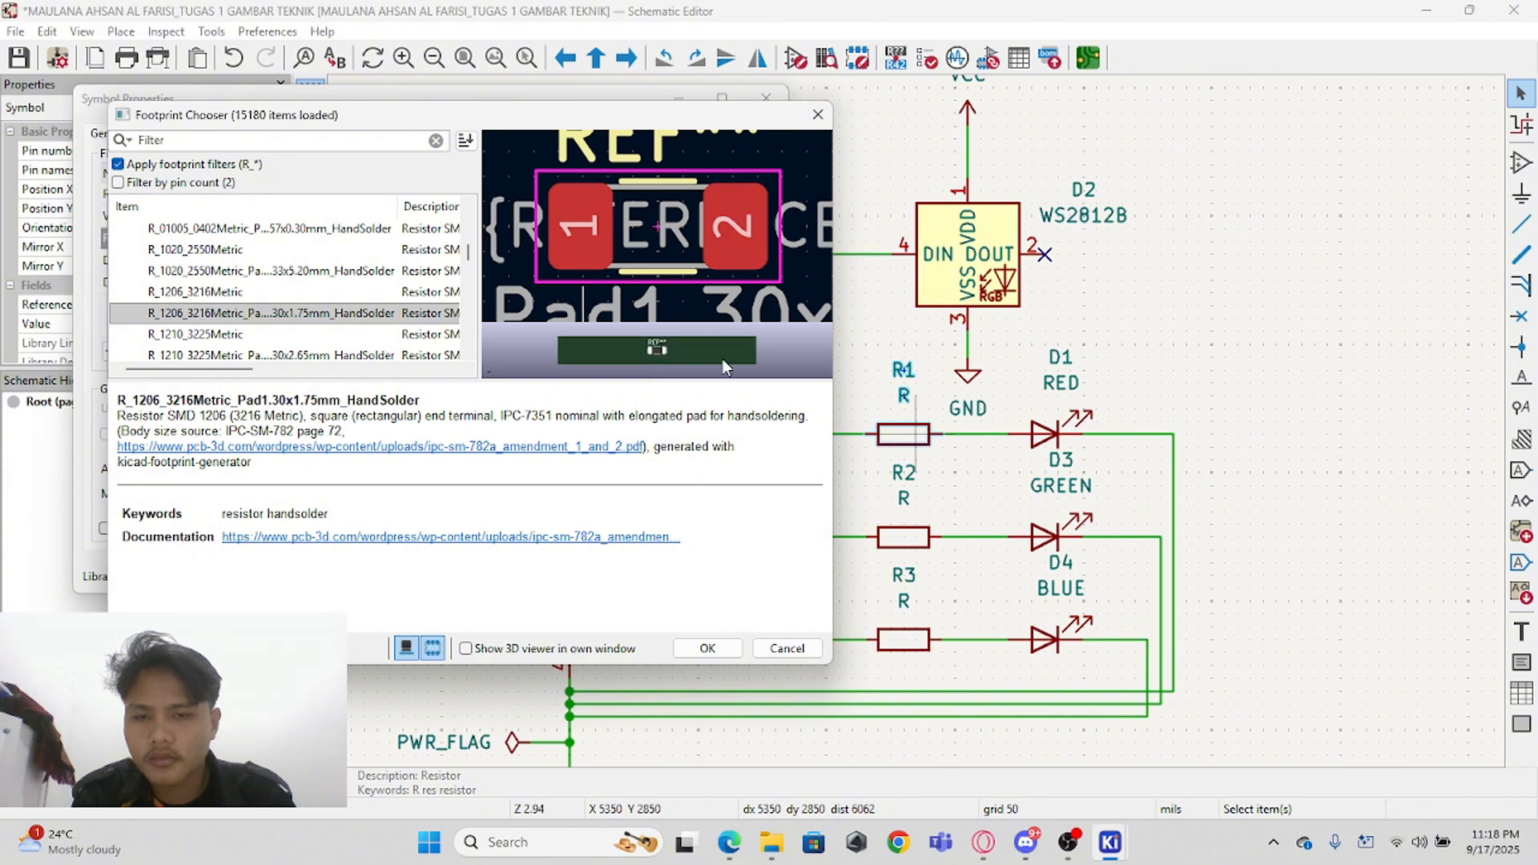
{"action": "mouse_move", "coordinate": [723, 359]}
{"action": "left_mouse_down"}
{"action": "mouse_move", "coordinate": [749, 330]}
{"action": "mouse_move", "coordinate": [723, 344]}
{"action": "left_mouse_up"}
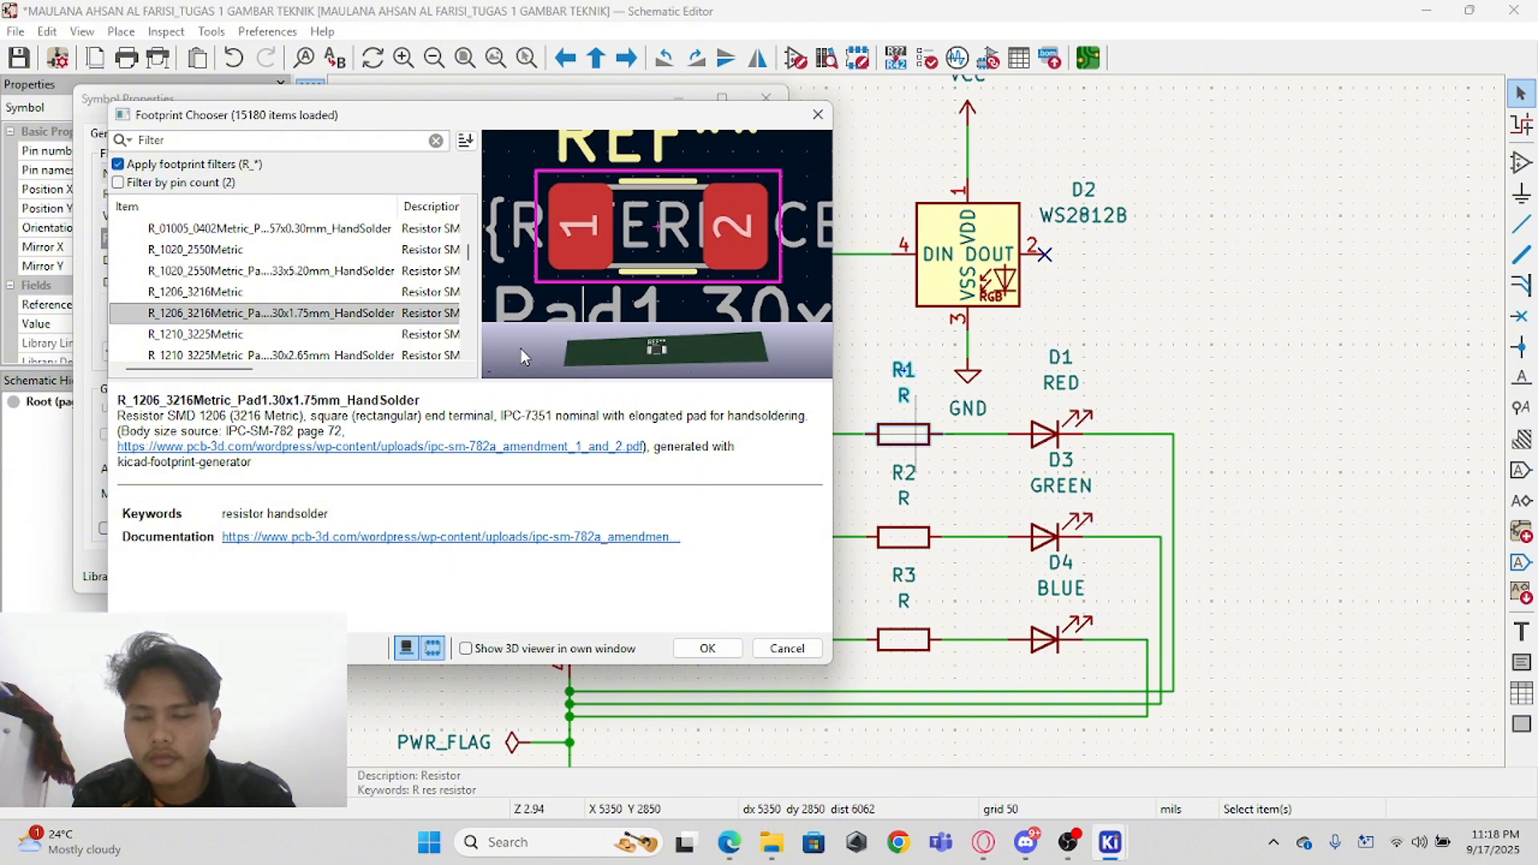
{"action": "left_click", "coordinate": [707, 649]}
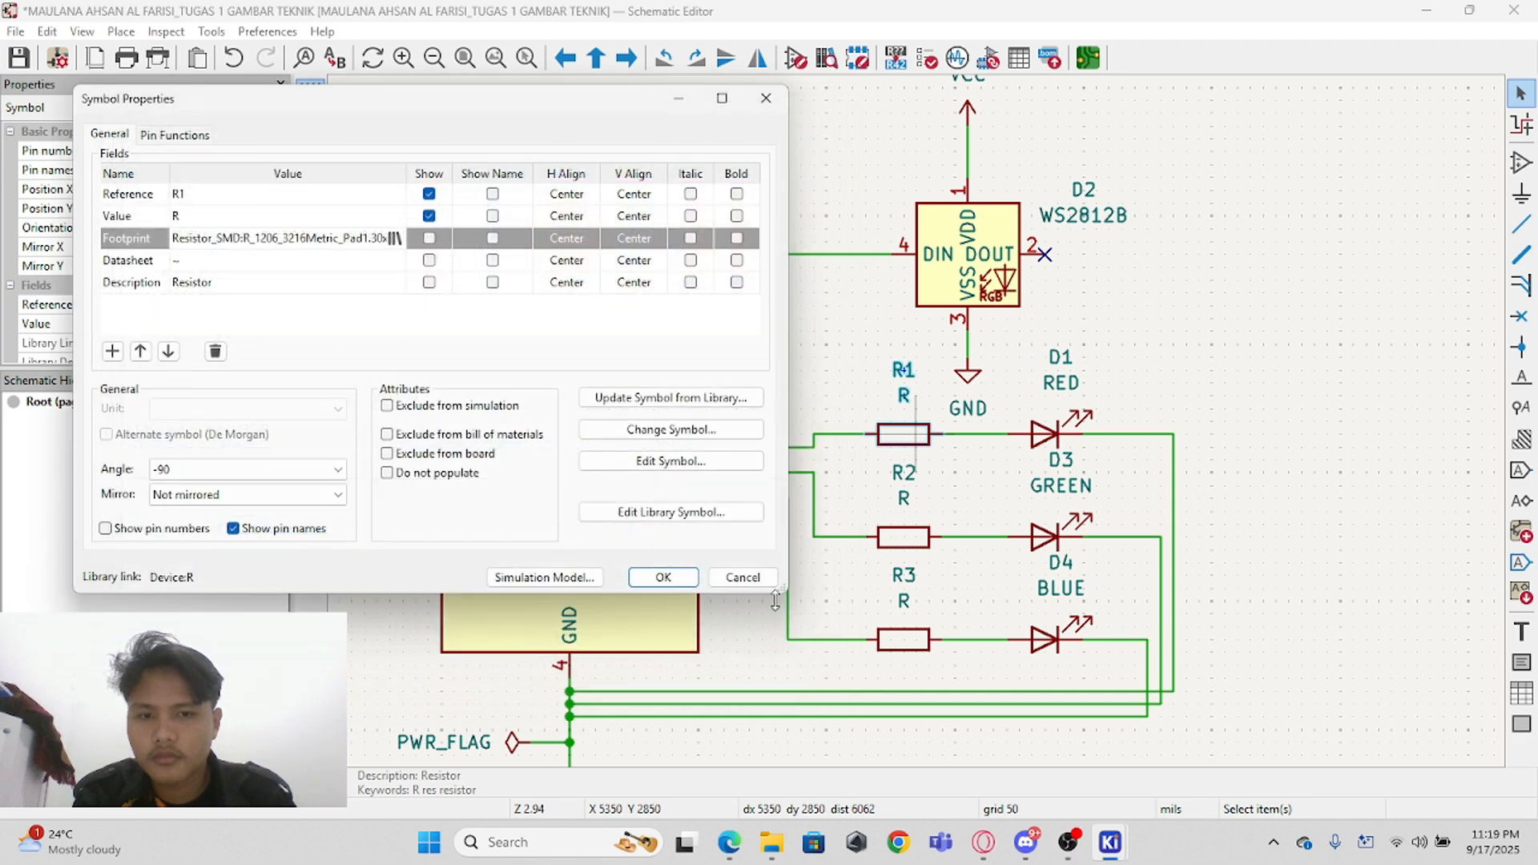
{"action": "left_click", "coordinate": [660, 577]}
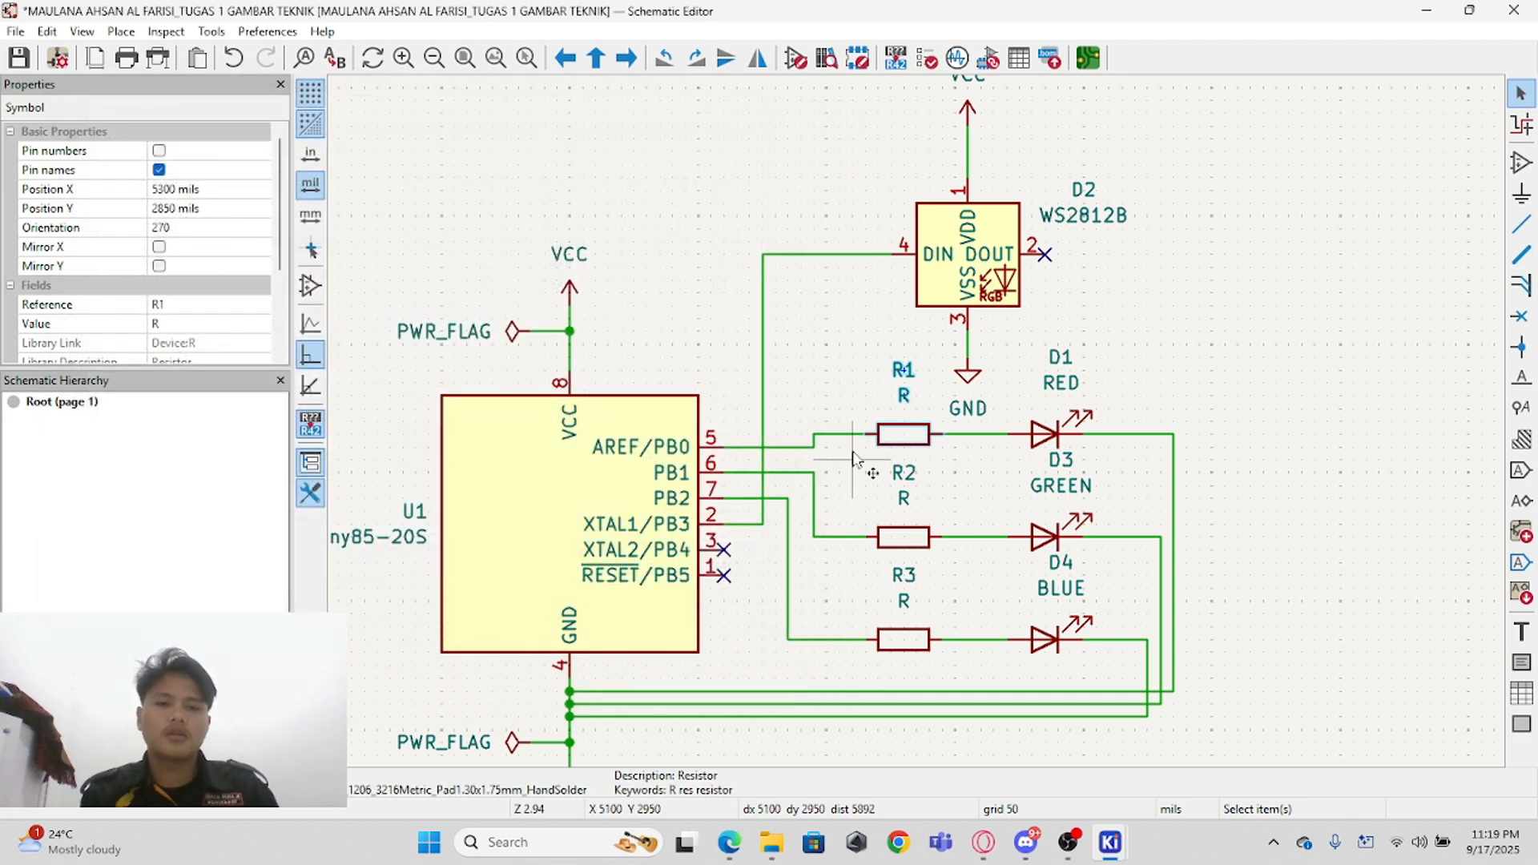
Step: Check the footprint entry in resistor R1's symbol properties and close the properties
{"action": "double_click", "coordinate": [913, 440]}
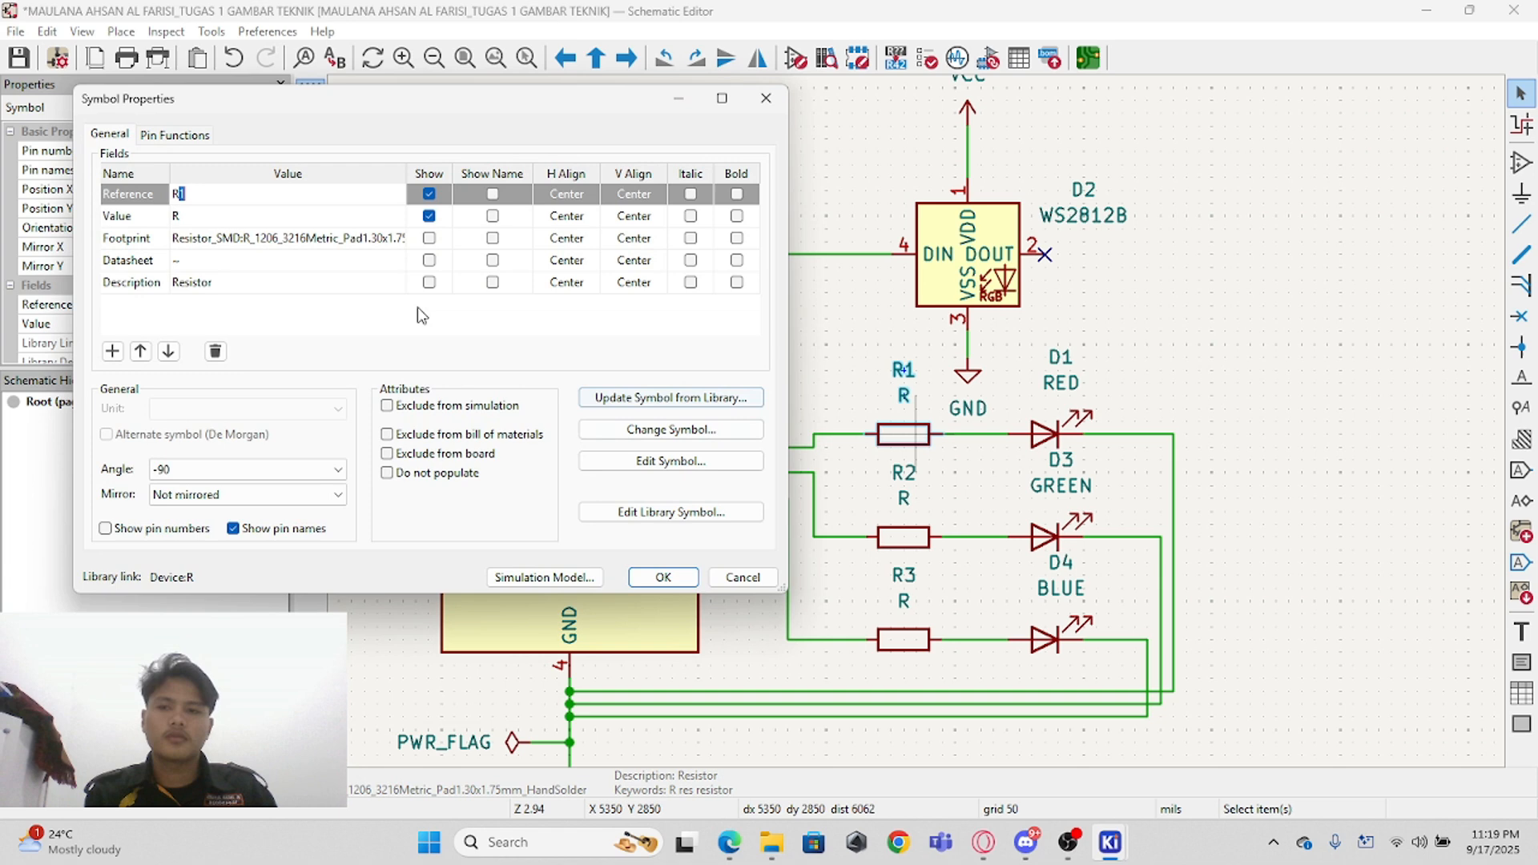
{"action": "left_click", "coordinate": [371, 240]}
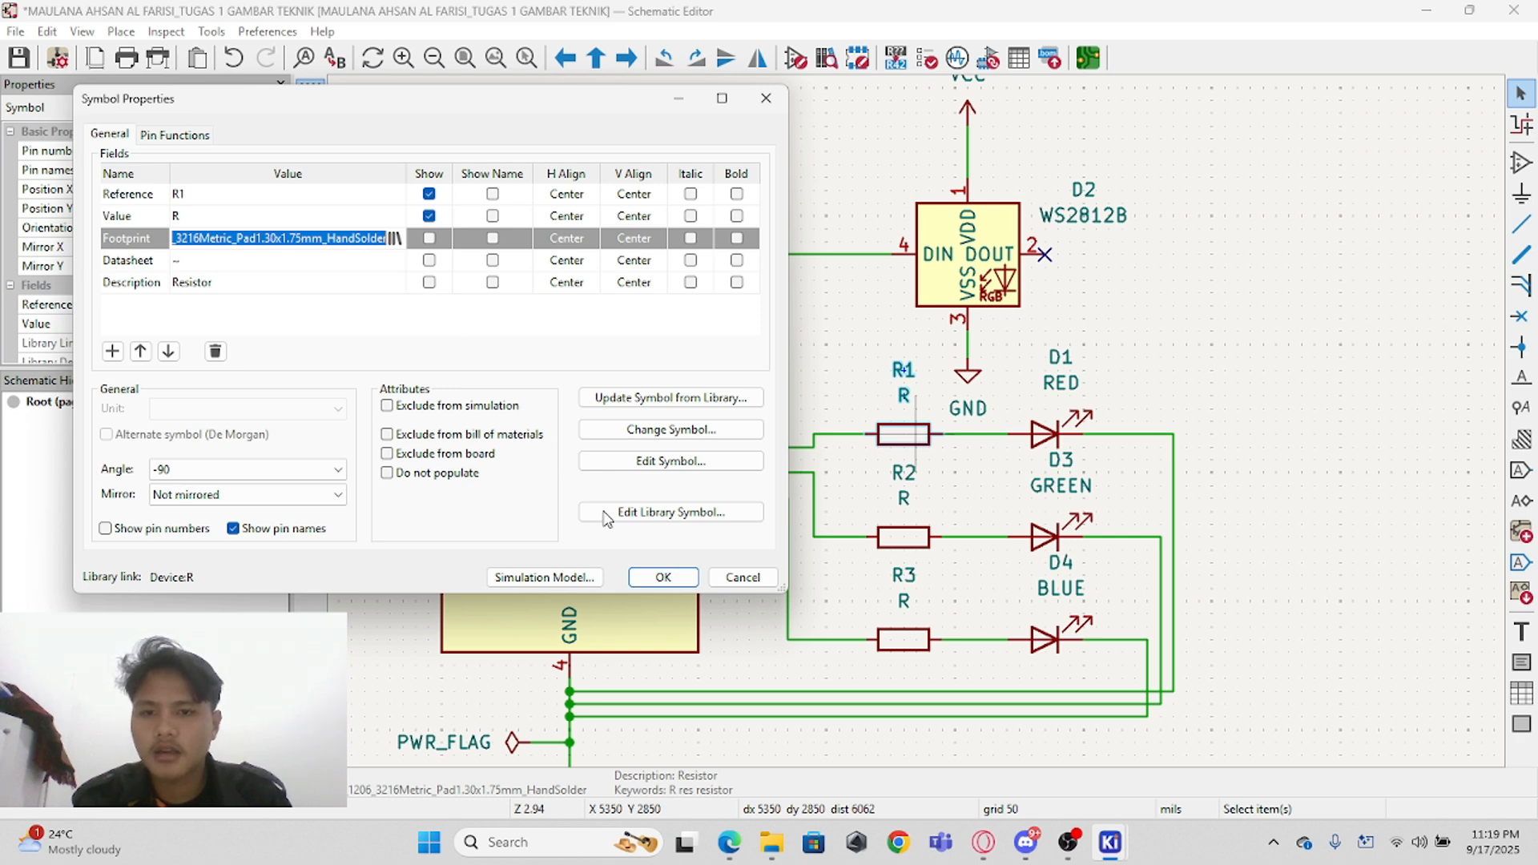
{"action": "left_click", "coordinate": [674, 581]}
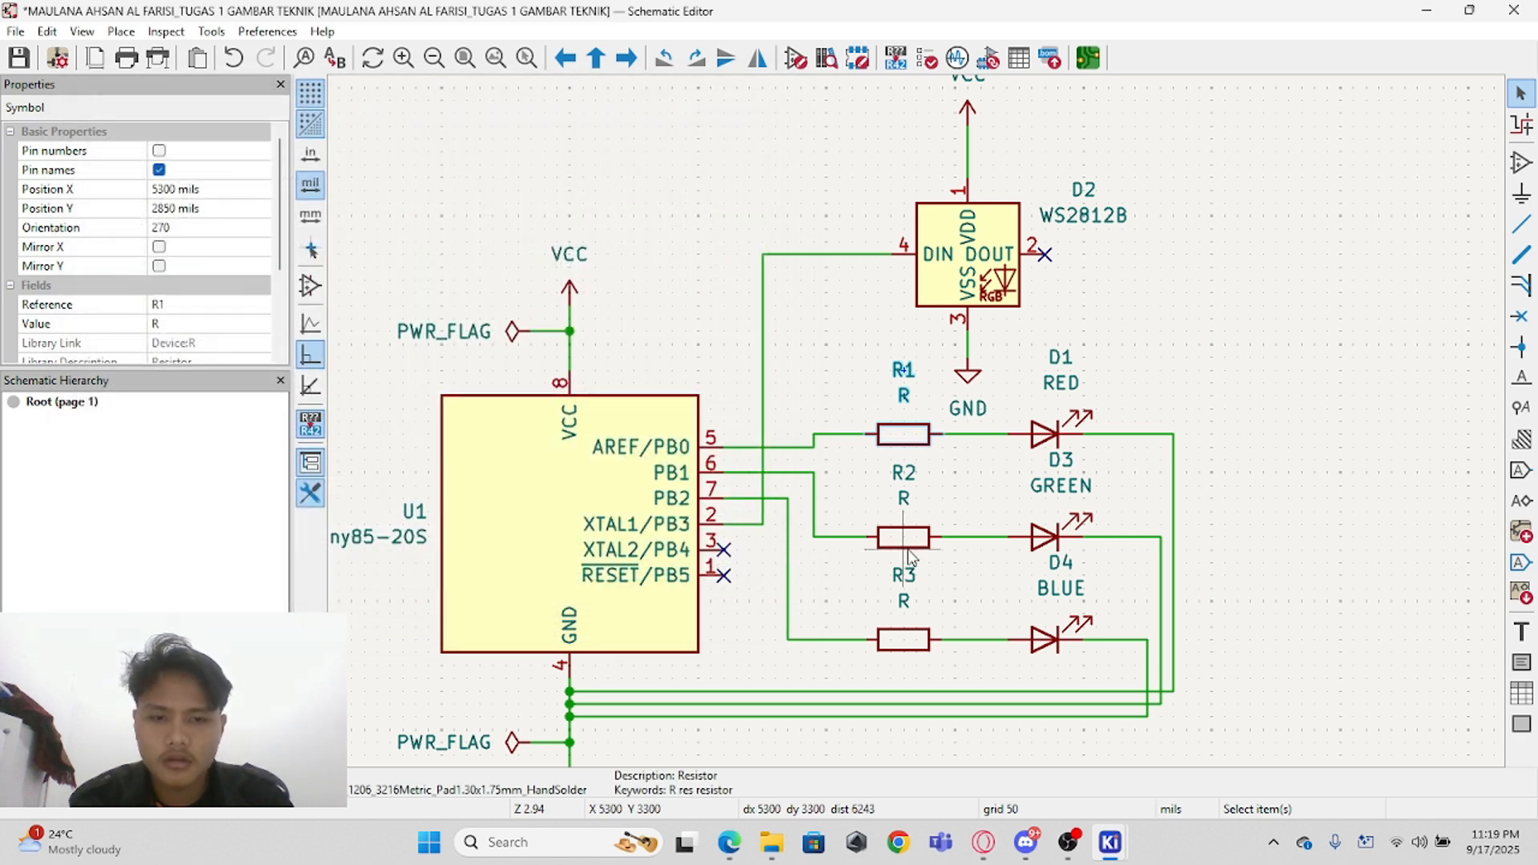
Step: Assign the Resistor_SMD footprint R_1206_3216Metric_Pad1.30x1.75mm_HandSolder to resistor R2
{"action": "left_click", "coordinate": [911, 548]}
{"action": "double_click", "coordinate": [911, 548]}
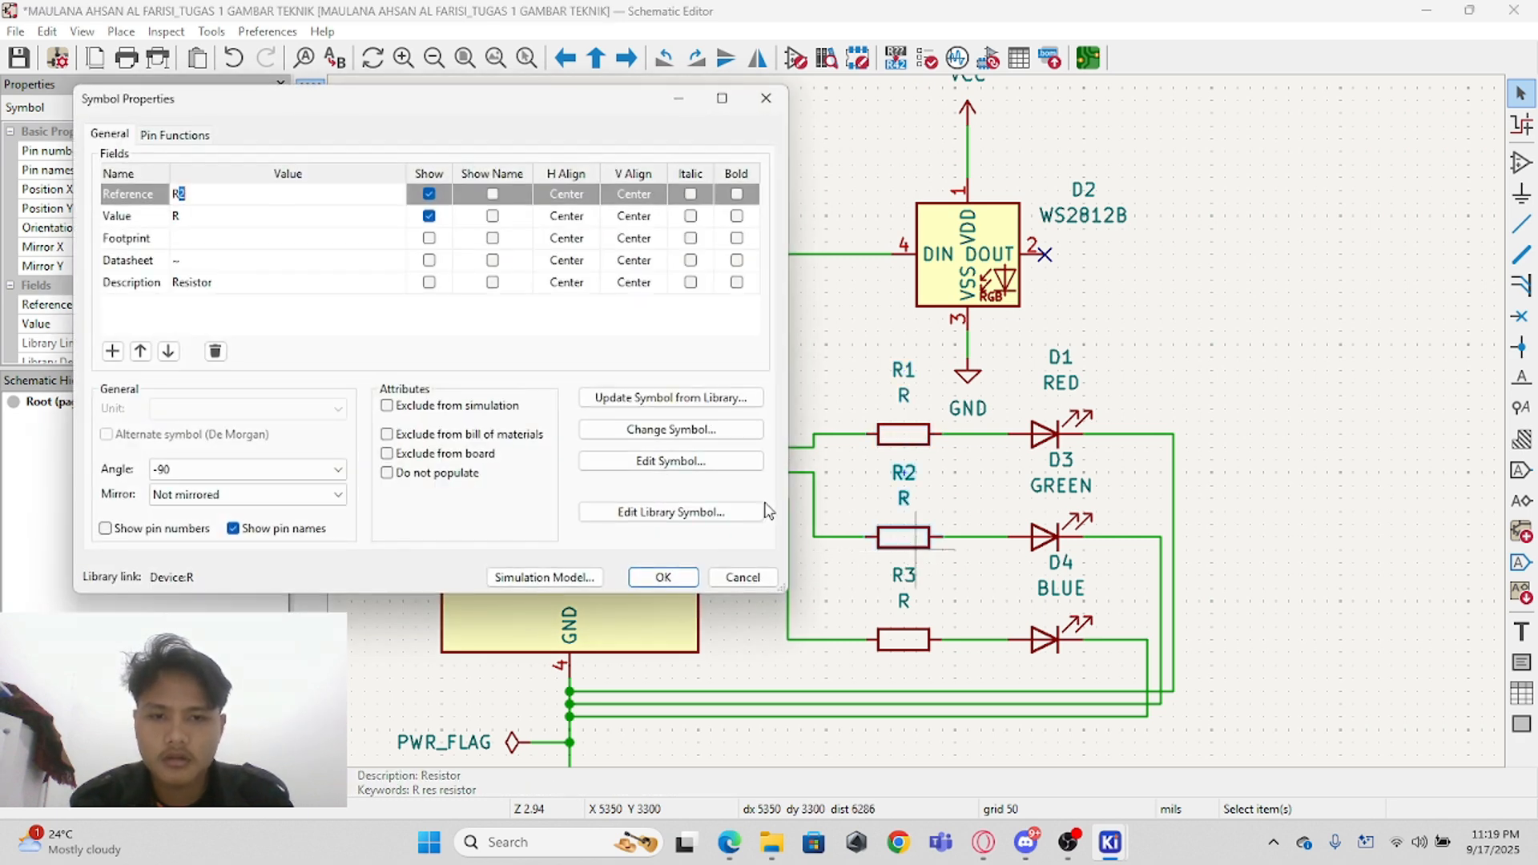
{"action": "left_click", "coordinate": [320, 241]}
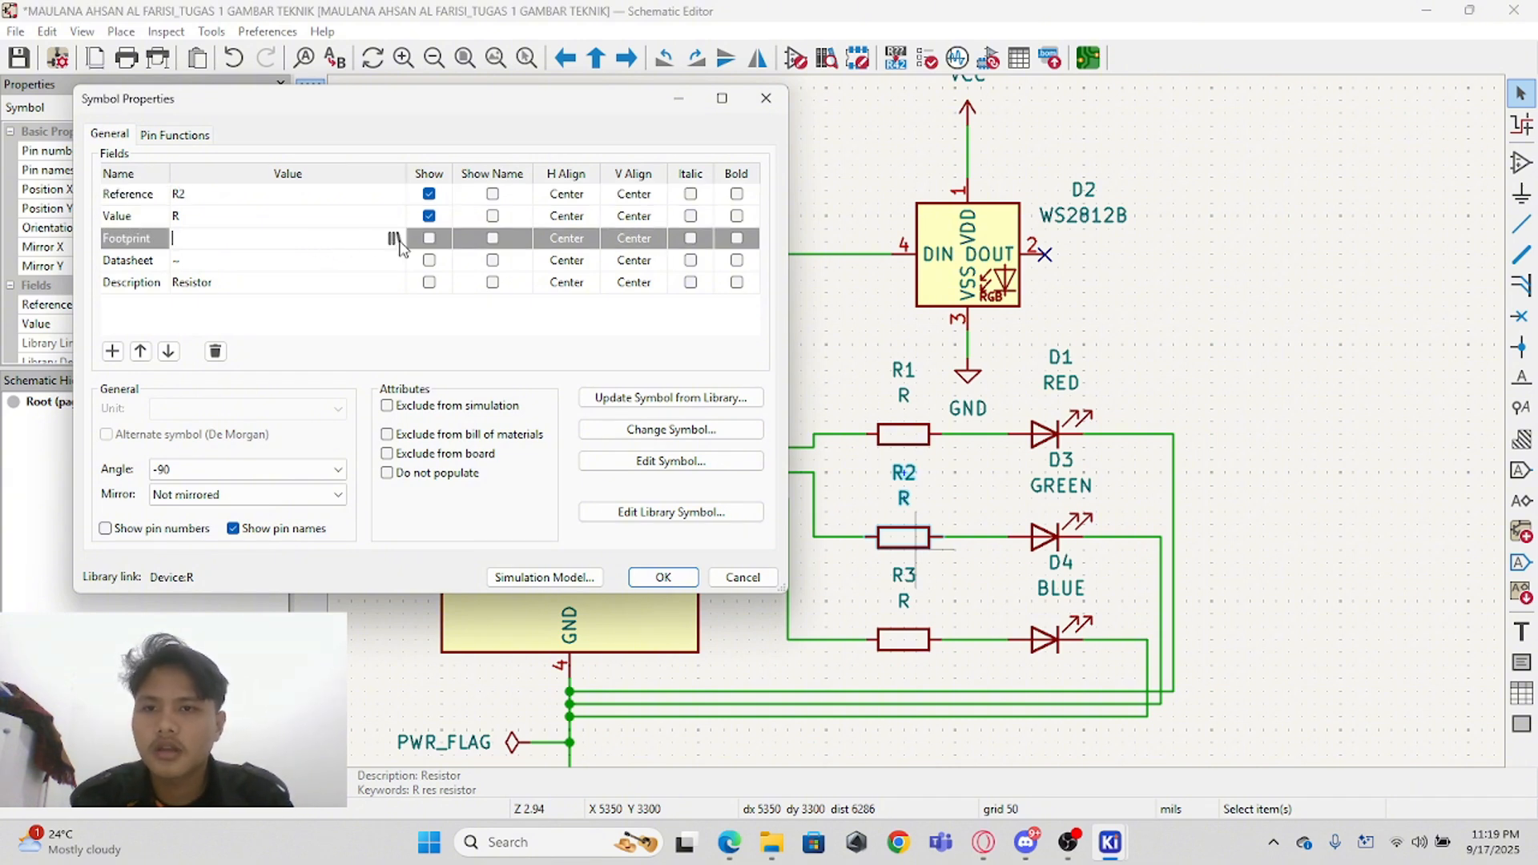
{"action": "left_click", "coordinate": [395, 239]}
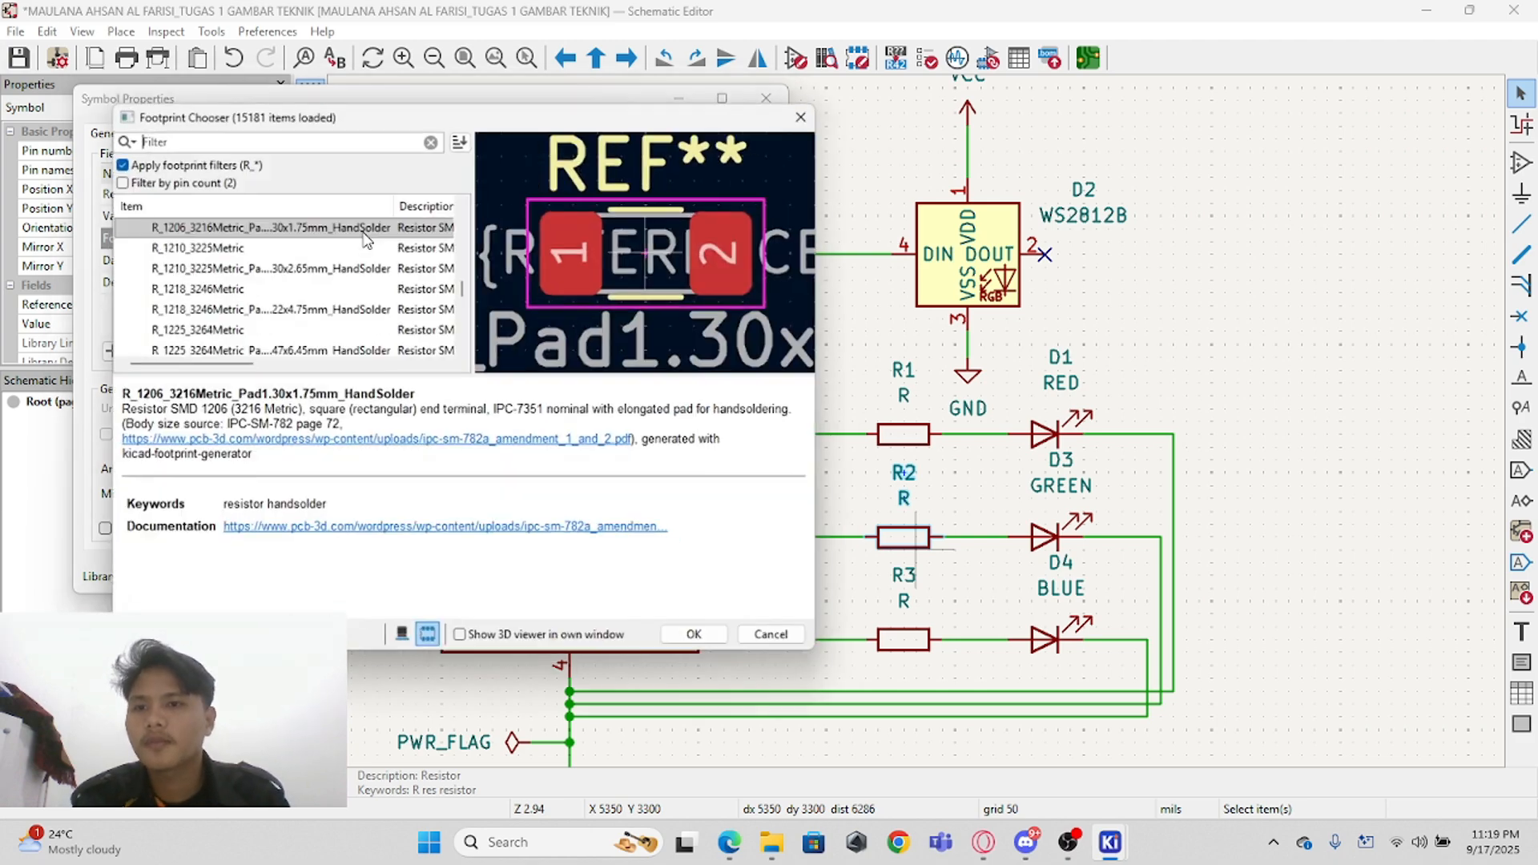
{"action": "left_click", "coordinate": [335, 335]}
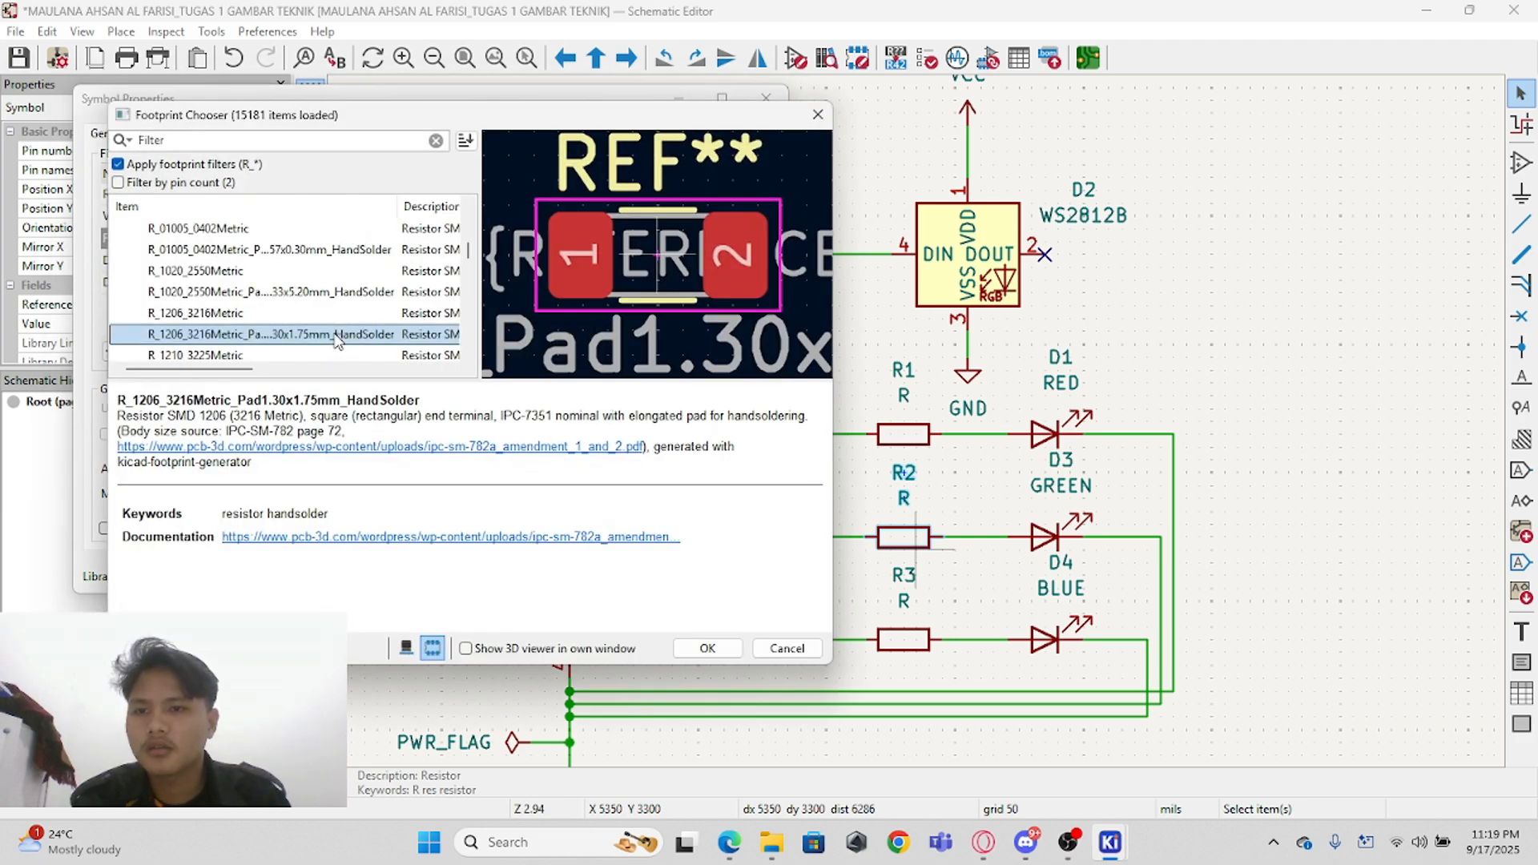
{"action": "left_click", "coordinate": [707, 648]}
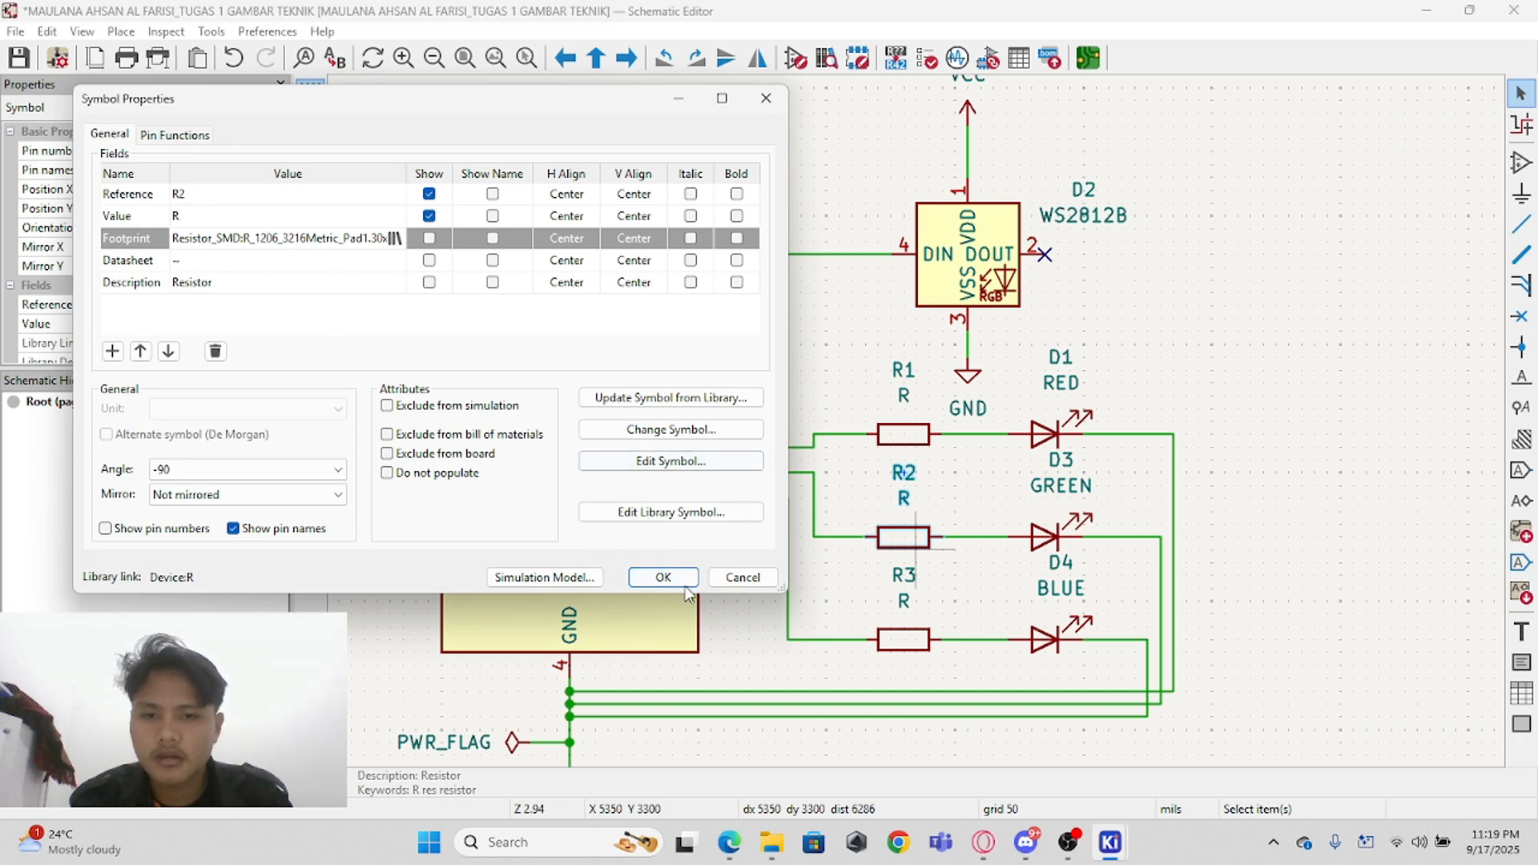
{"action": "left_click", "coordinate": [663, 577]}
Step: Assign the Resistor_SMD footprint R_1206_3216Metric_Pad1.30x1.75mm_HandSolder to resistor R3
{"action": "left_click", "coordinate": [896, 646]}
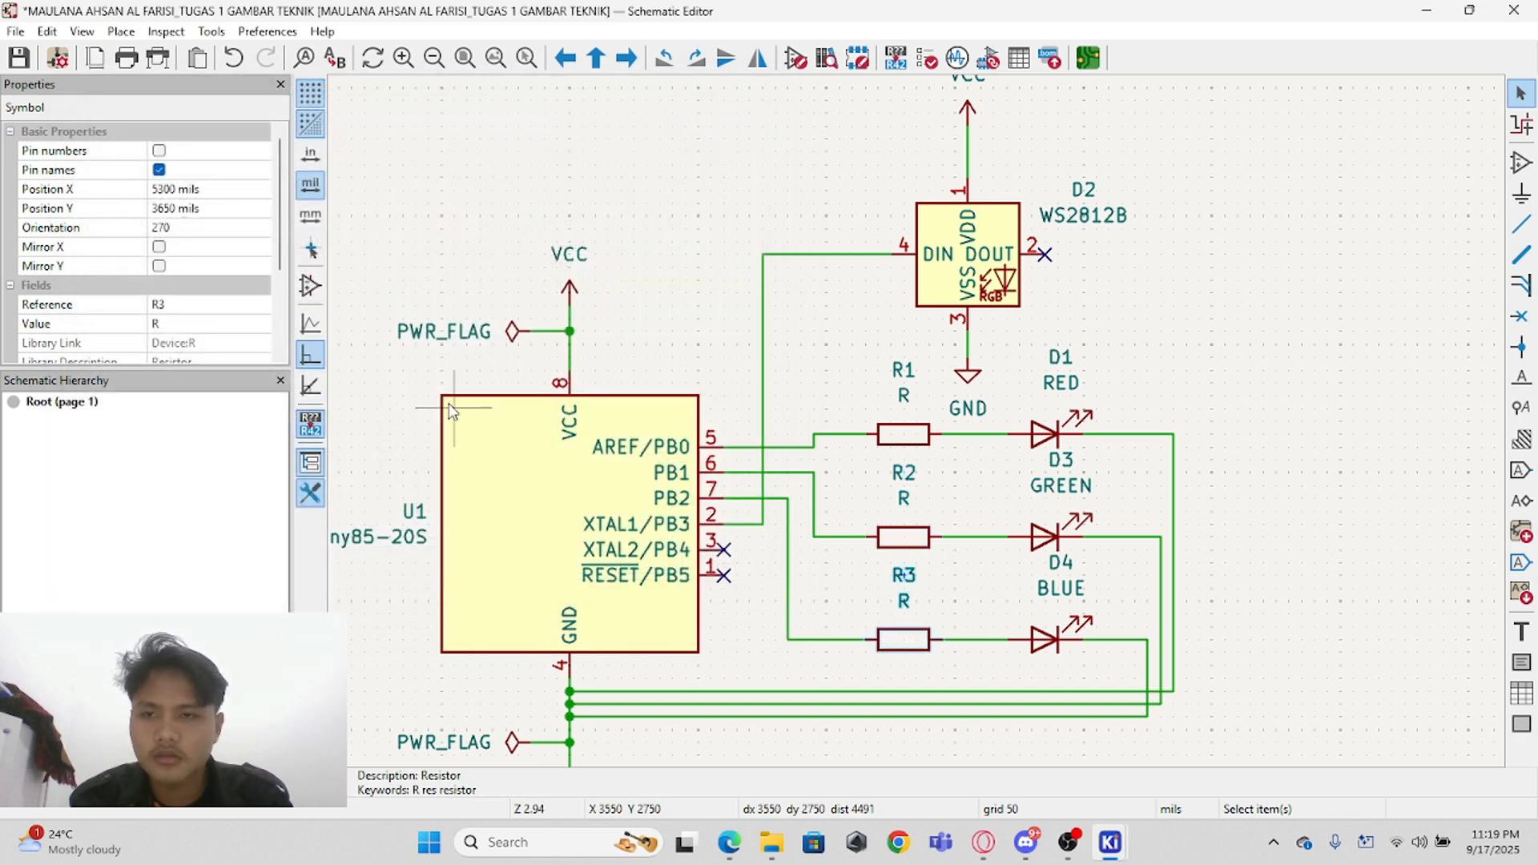
{"action": "double_click", "coordinate": [897, 641]}
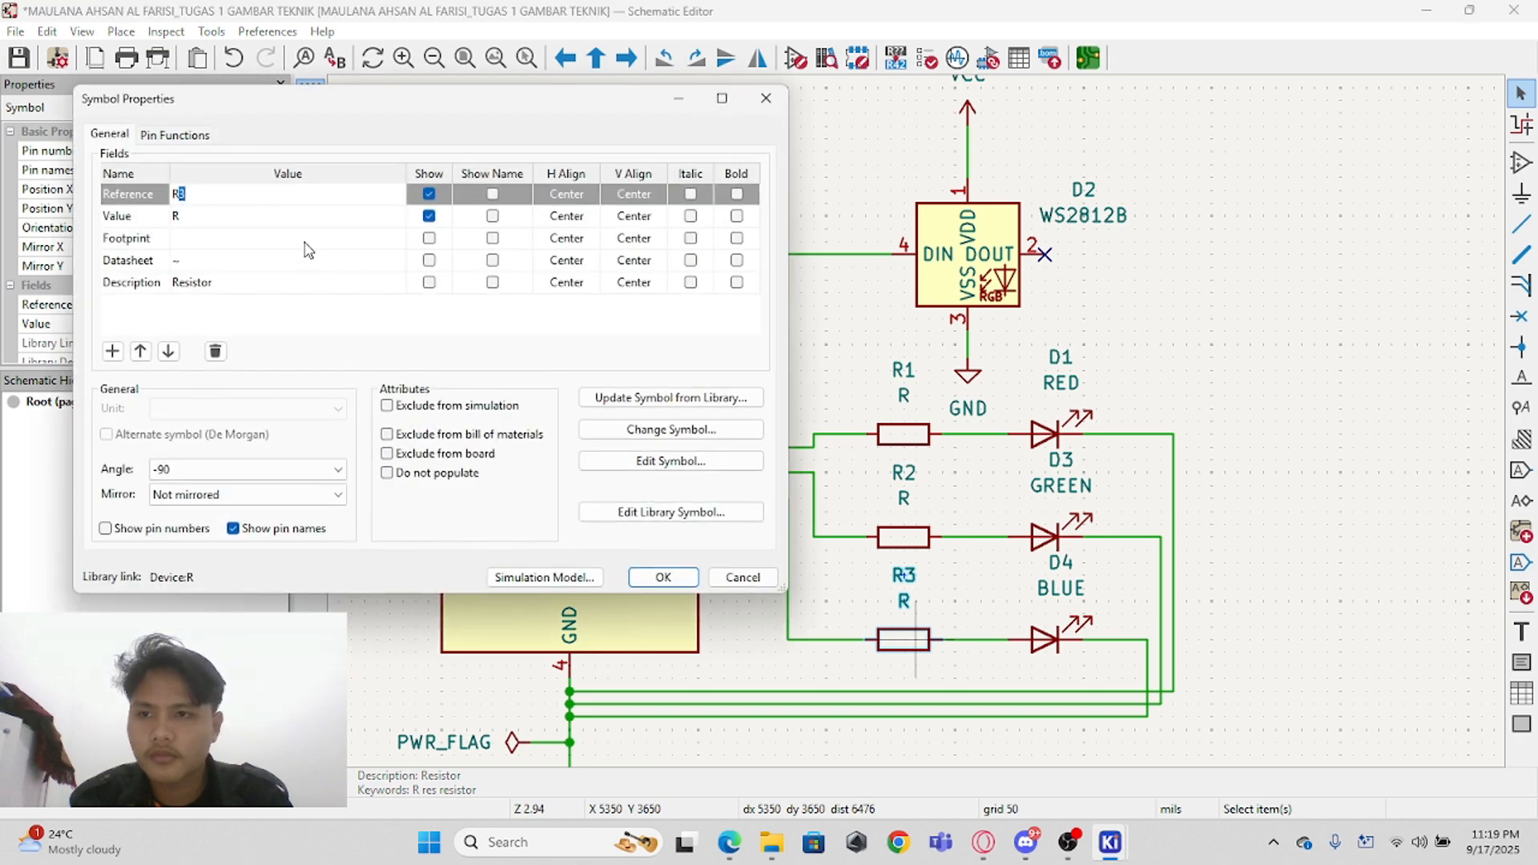
{"action": "left_click", "coordinate": [307, 244]}
{"action": "left_click", "coordinate": [395, 238]}
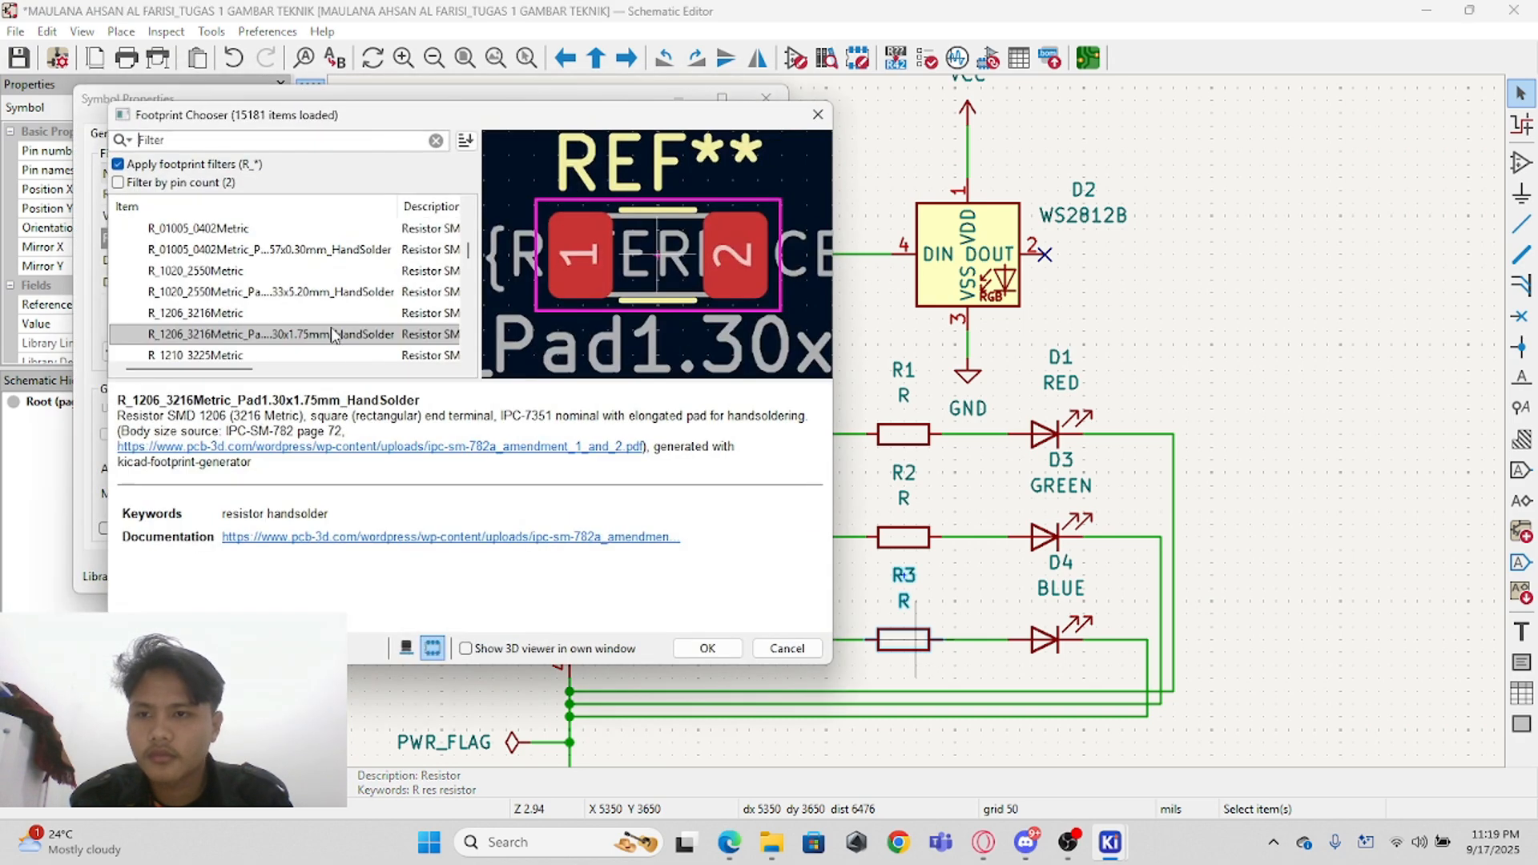
{"action": "left_click", "coordinate": [710, 645]}
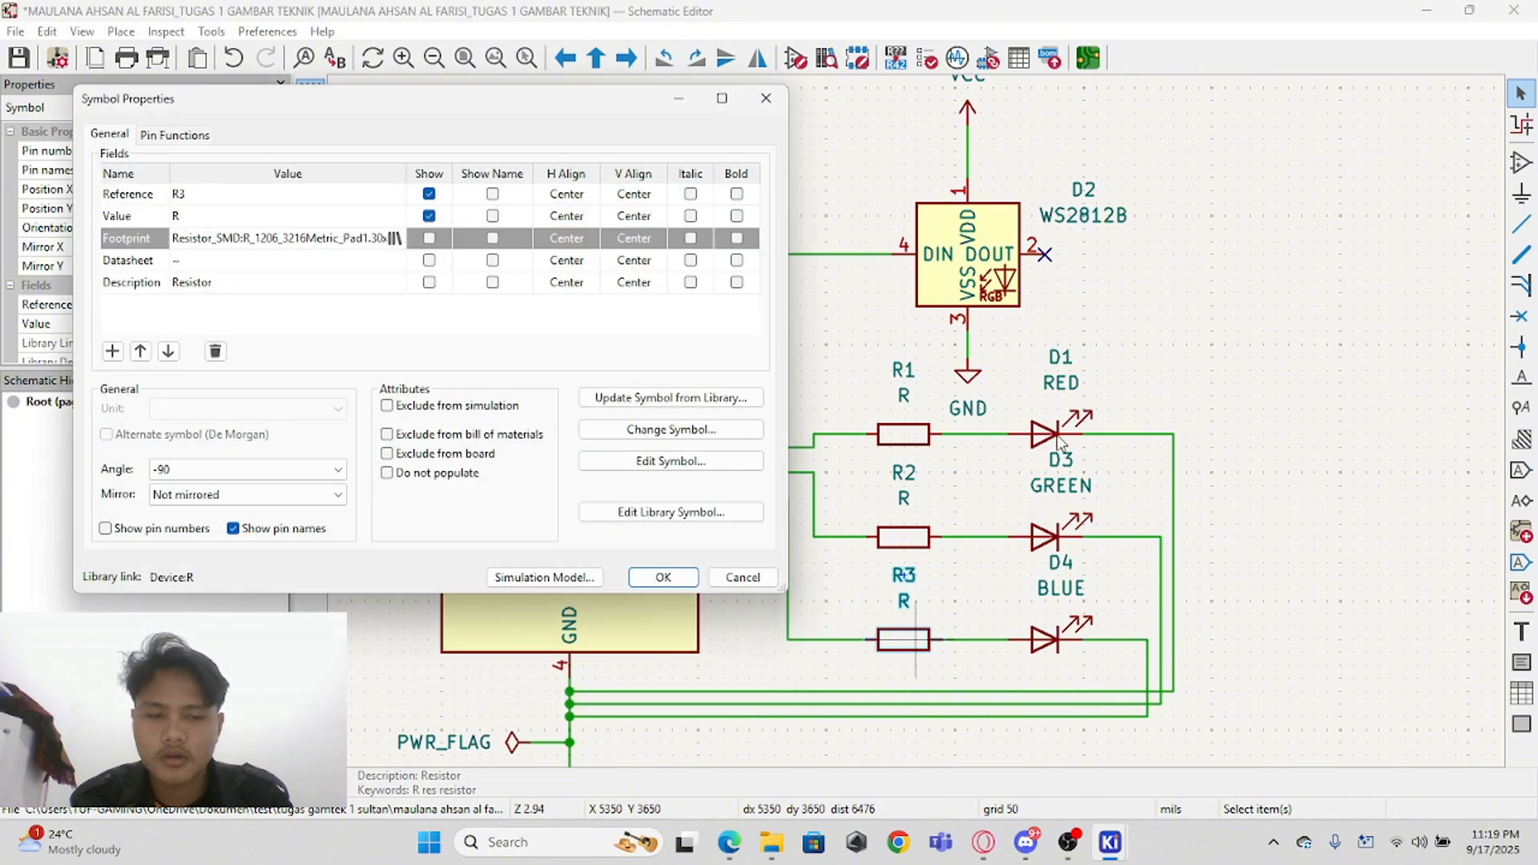
{"action": "left_click", "coordinate": [664, 577]}
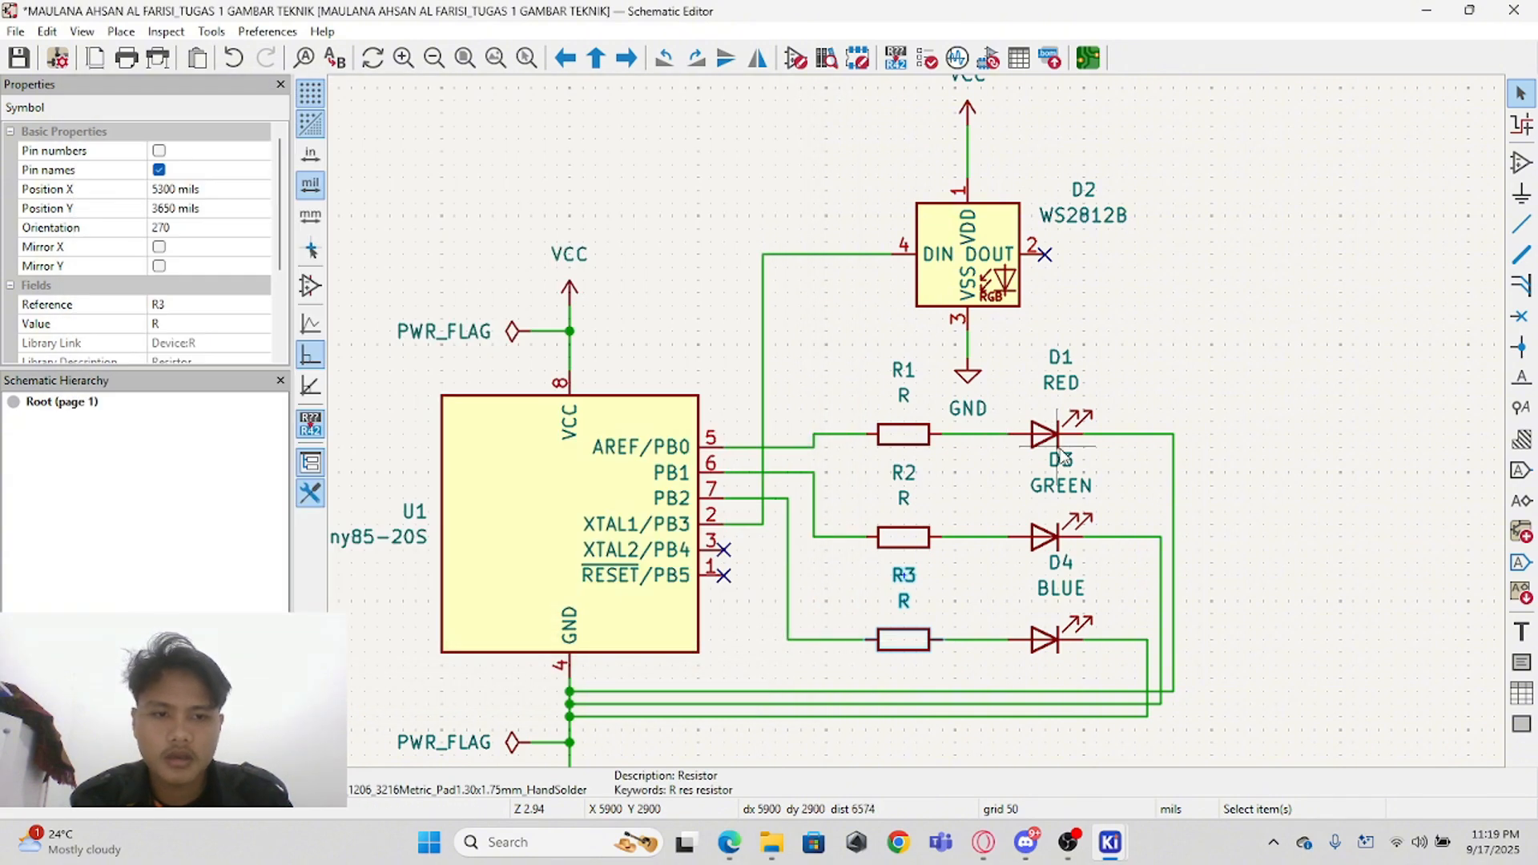
Step: Open the footprint chooser for LED D1 and preview the LED_THT footprint LED_D3.0mm in 3D
{"action": "double_click", "coordinate": [984, 434]}
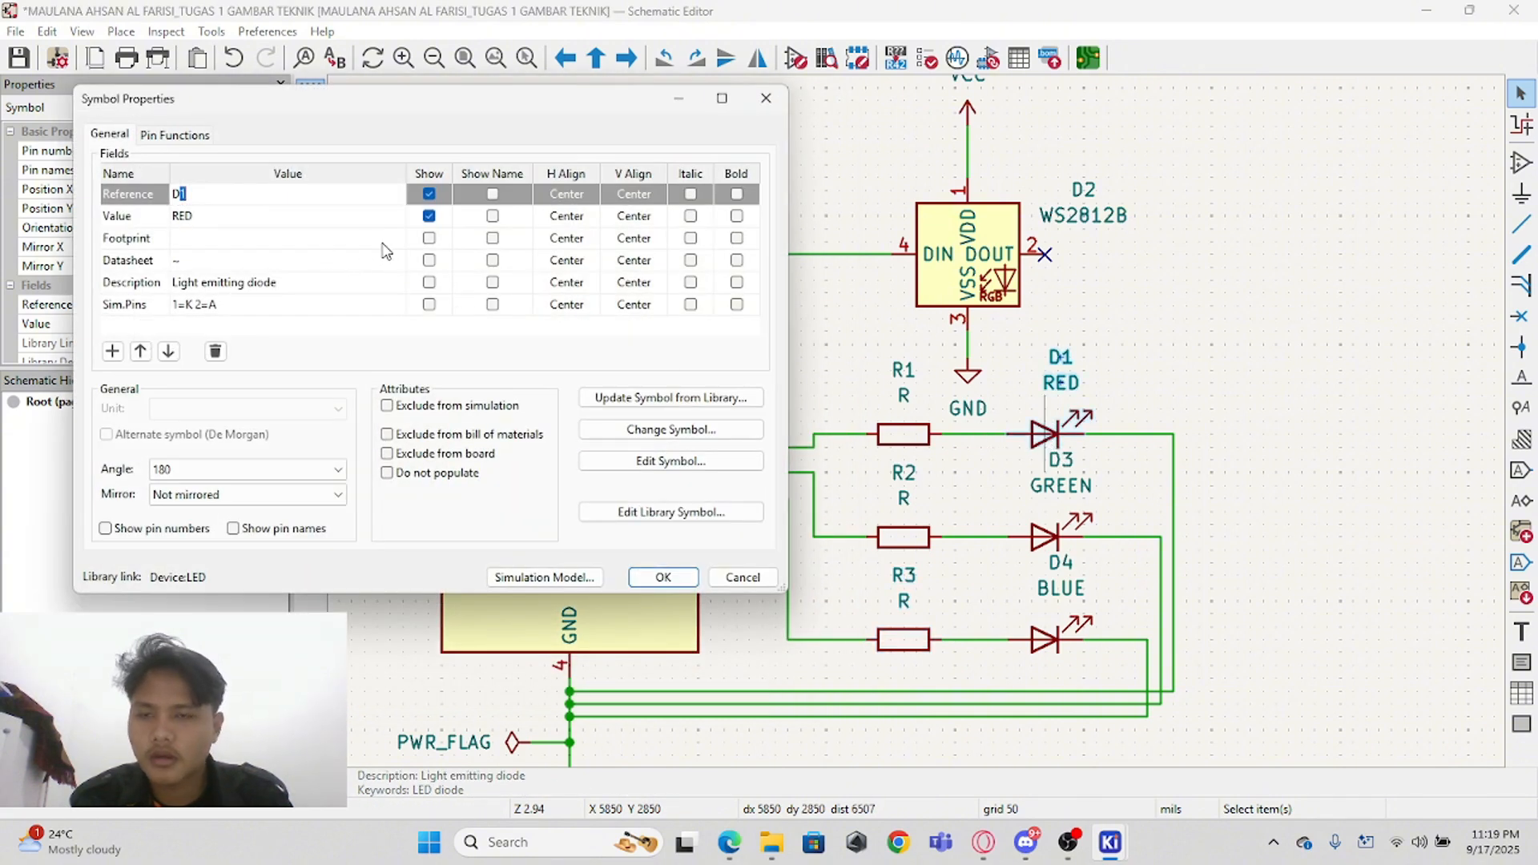
{"action": "left_click", "coordinate": [388, 243]}
{"action": "left_click", "coordinate": [394, 240]}
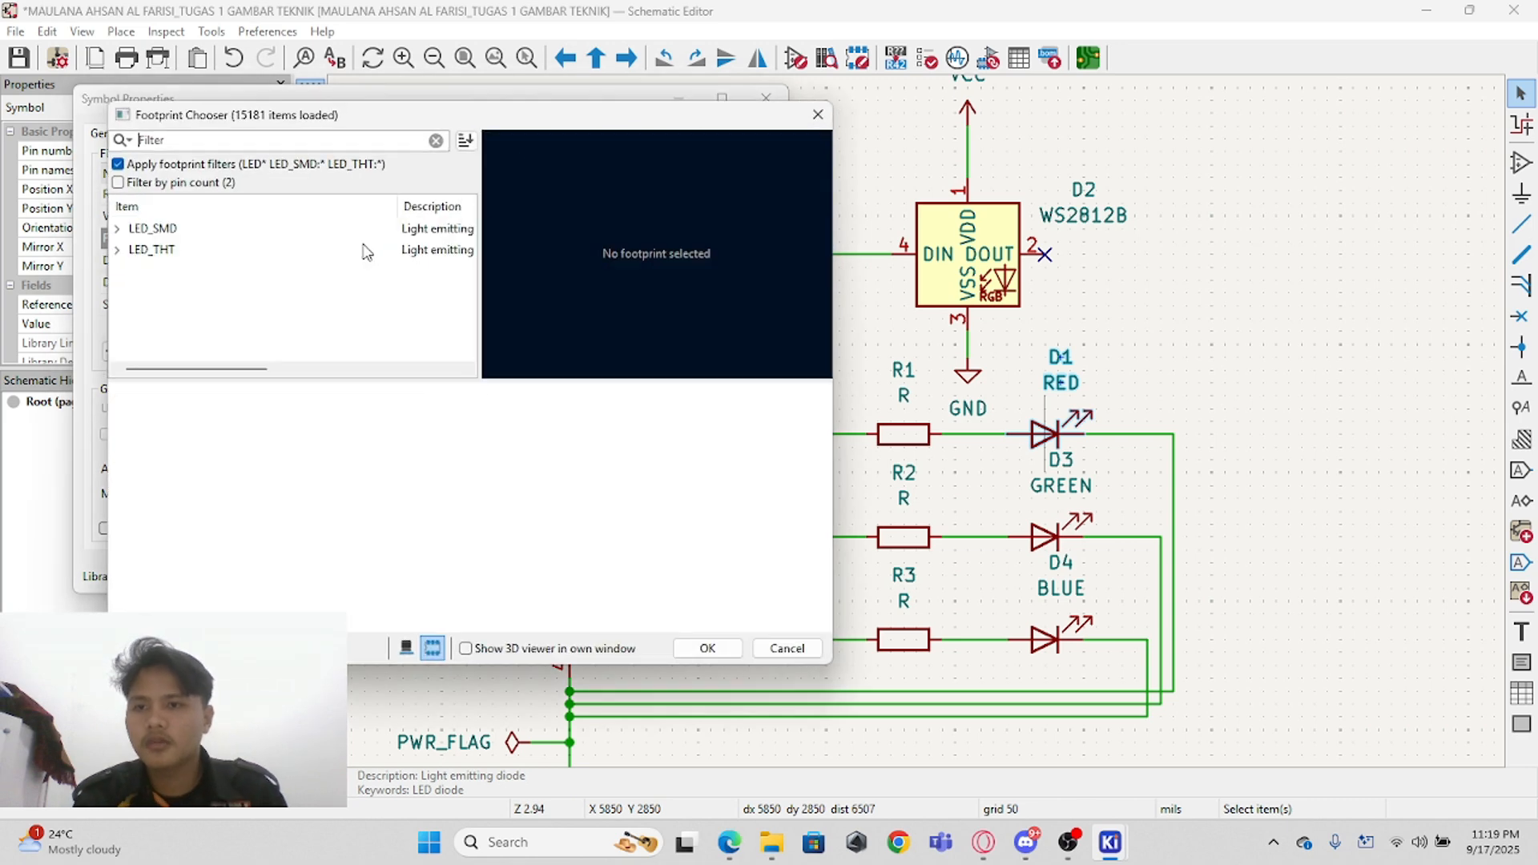
{"action": "left_click", "coordinate": [117, 250]}
{"action": "scroll", "coordinate": [225, 298], "scroll_direction": "down", "scroll_amount": 5}
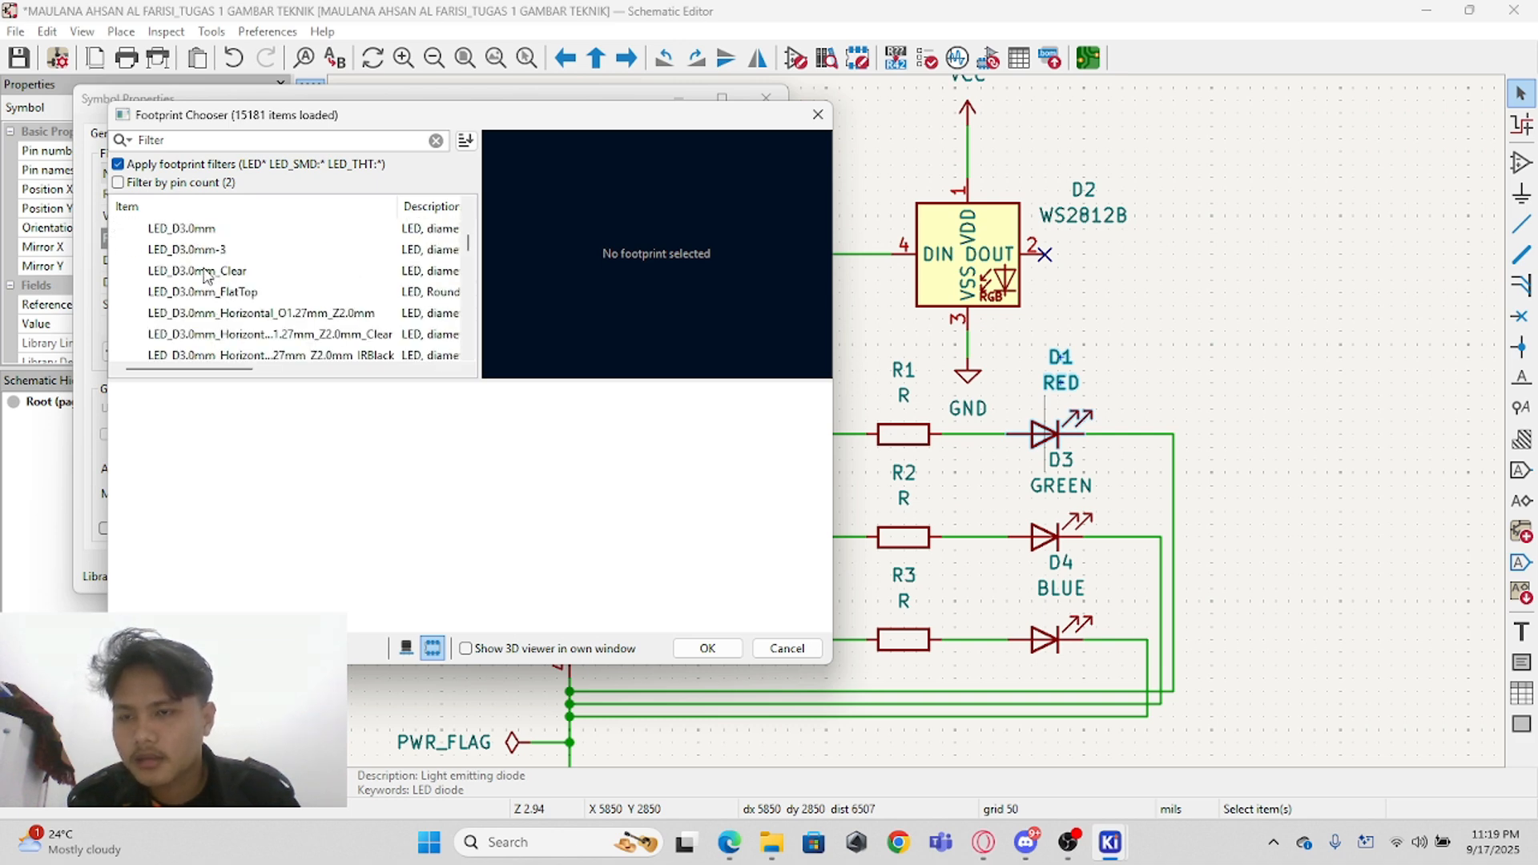
{"action": "scroll", "coordinate": [207, 276], "scroll_direction": "up", "scroll_amount": 1}
{"action": "left_click", "coordinate": [195, 295]}
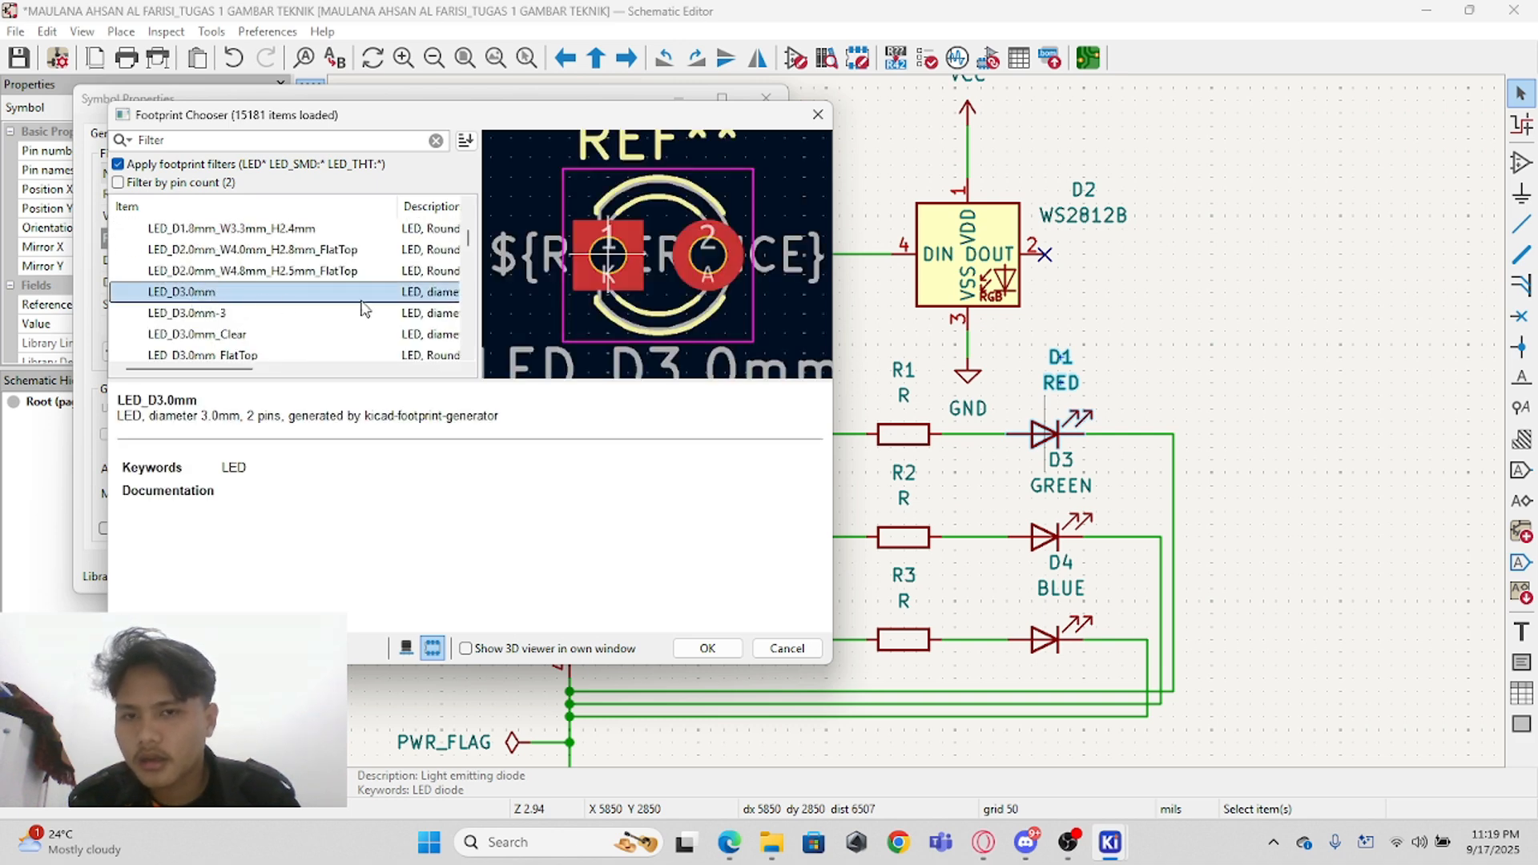
{"action": "left_click", "coordinate": [401, 646]}
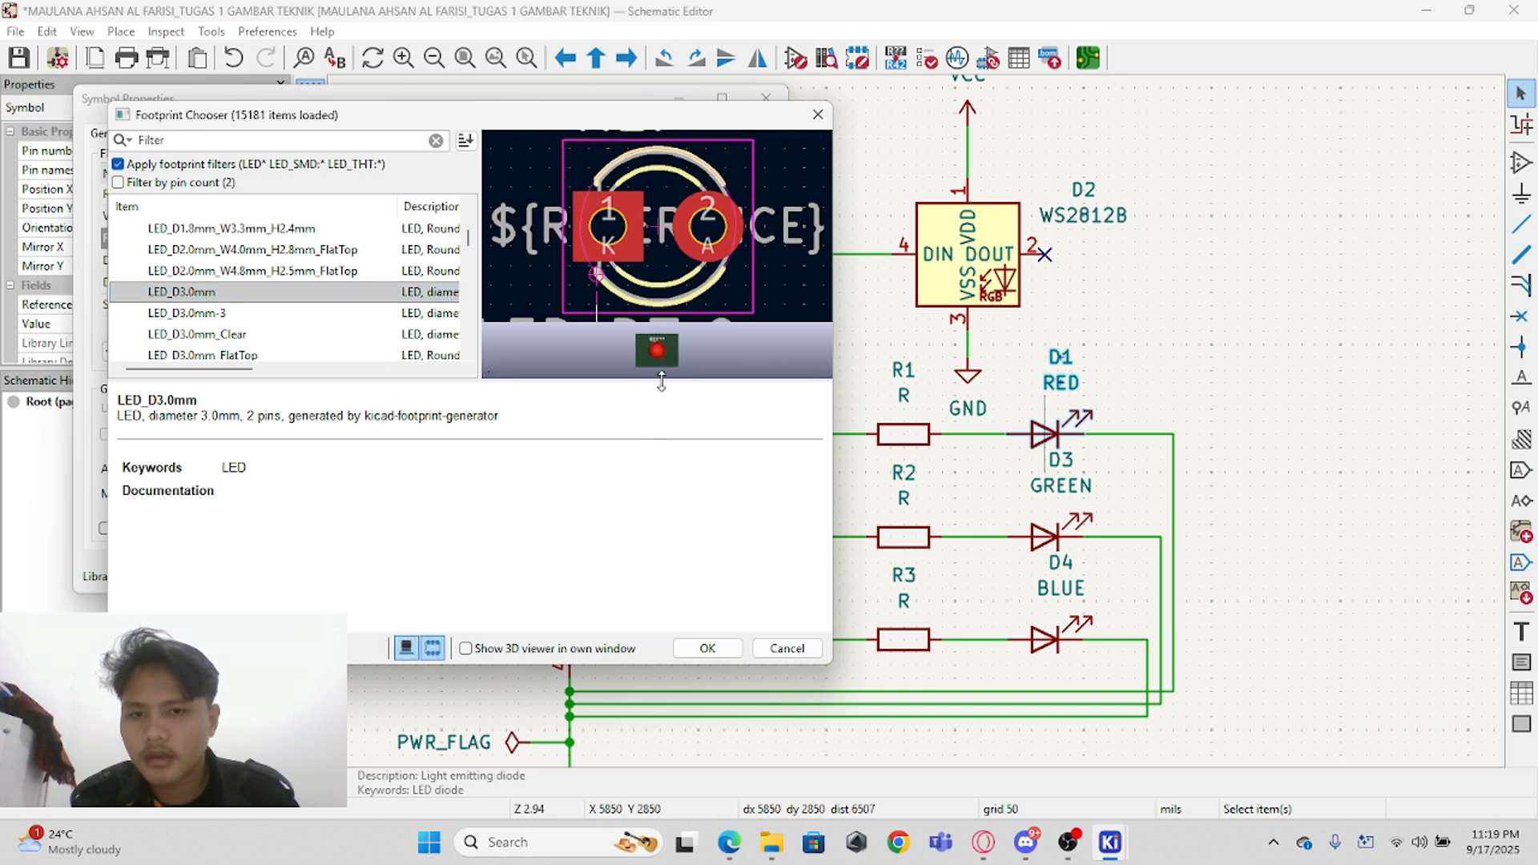
{"action": "left_click_drag", "start_coordinate": [675, 346], "coordinate": [602, 378]}
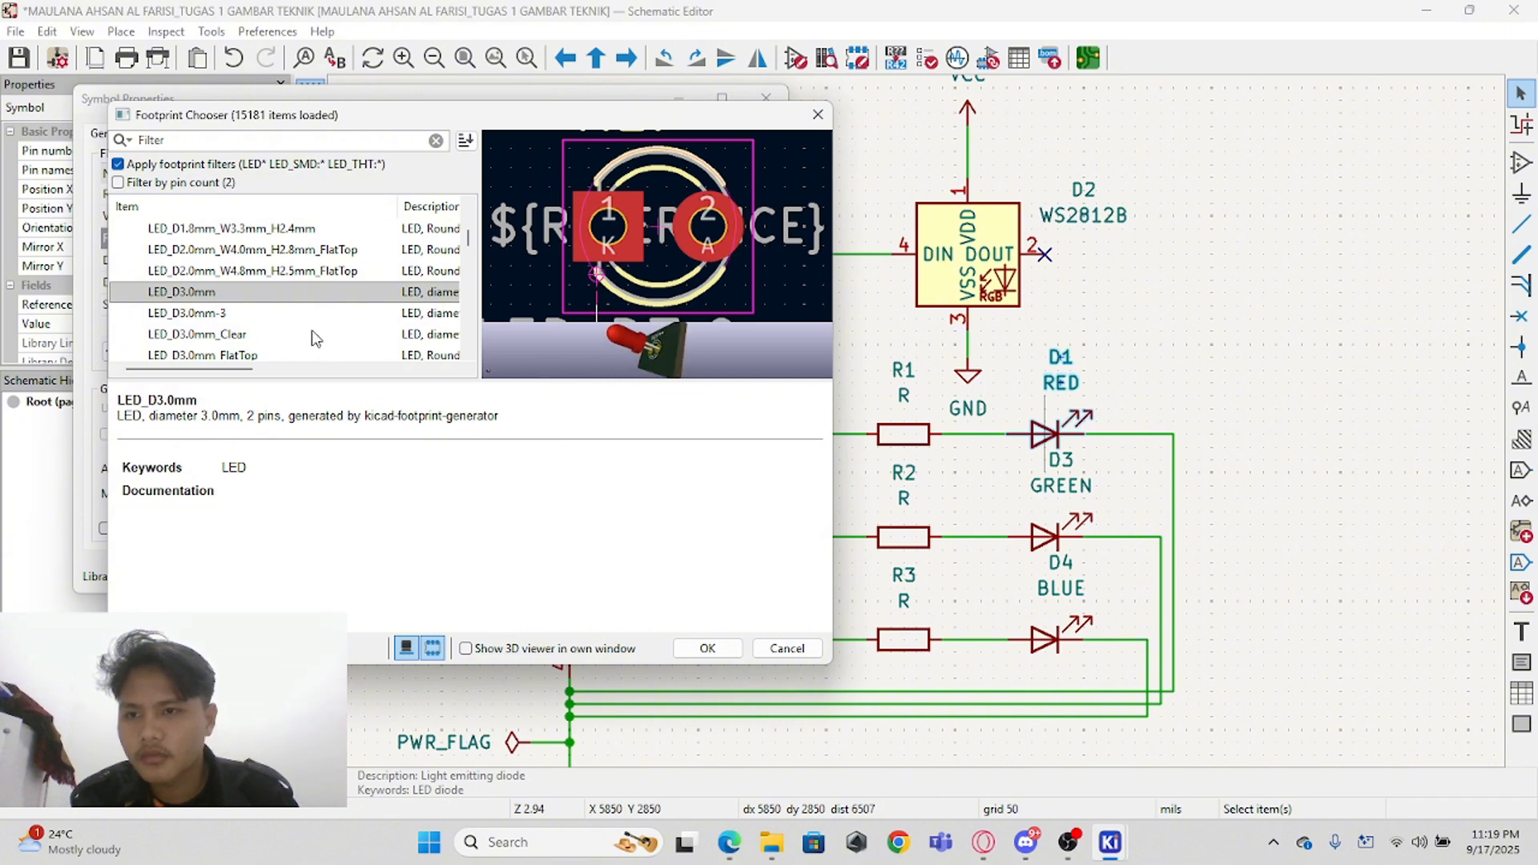
Step: Compare the previews of other LED_THT footprints, including LED_D1.8mm_W3.3mm_H2.4mm, LED_D2.0mm_W4.0mm_H2.8mm_FlatTop and LED_D3.0mm_Horizontal_O1.27mm_Z2.0mm
{"action": "scroll", "coordinate": [278, 274], "scroll_direction": "down", "scroll_amount": 1}
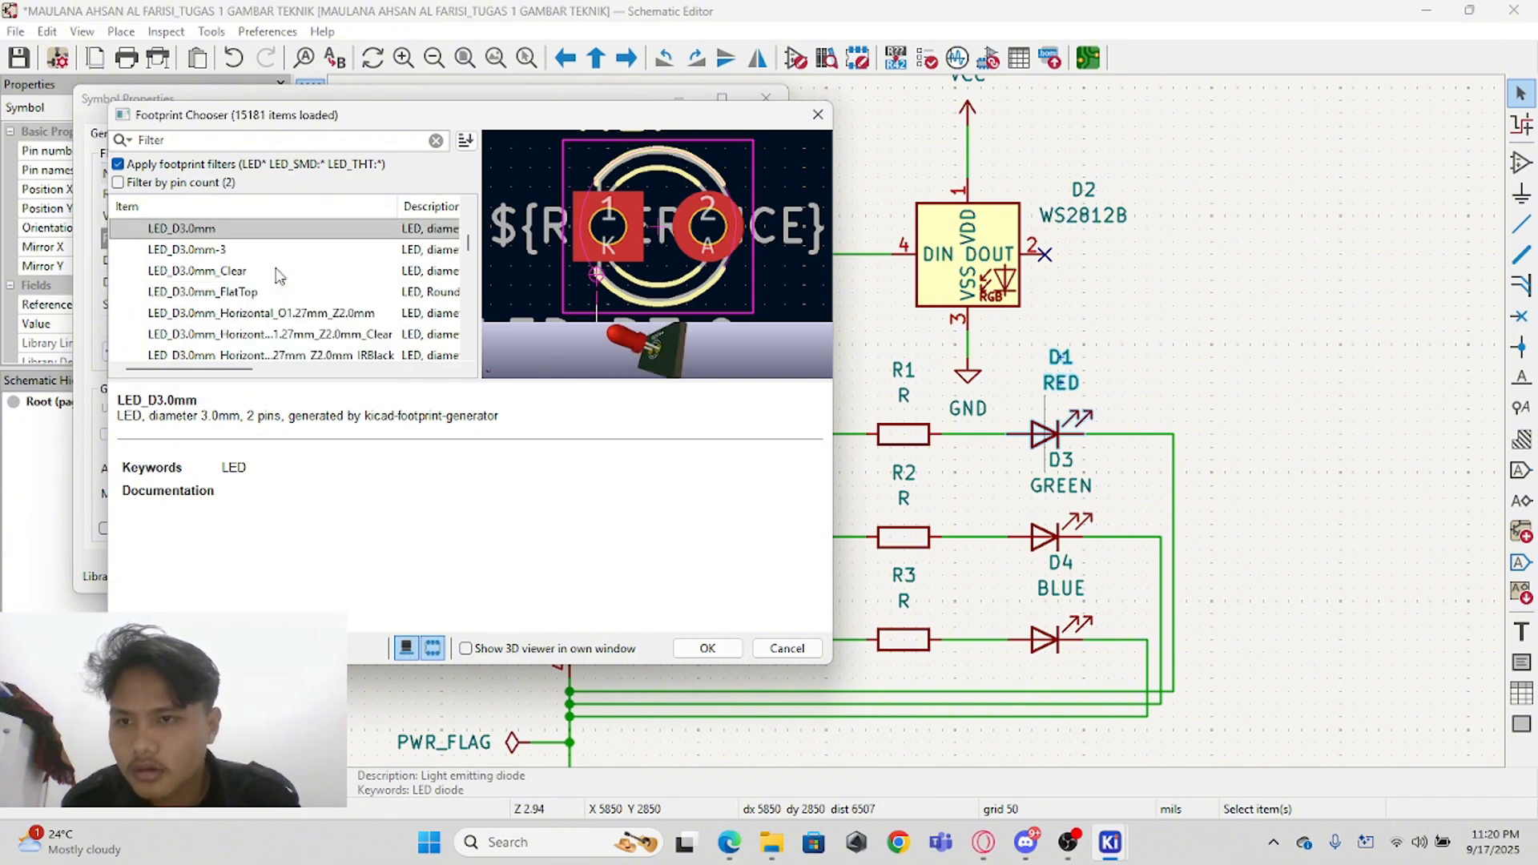
{"action": "scroll", "coordinate": [279, 274], "scroll_direction": "up", "scroll_amount": 2}
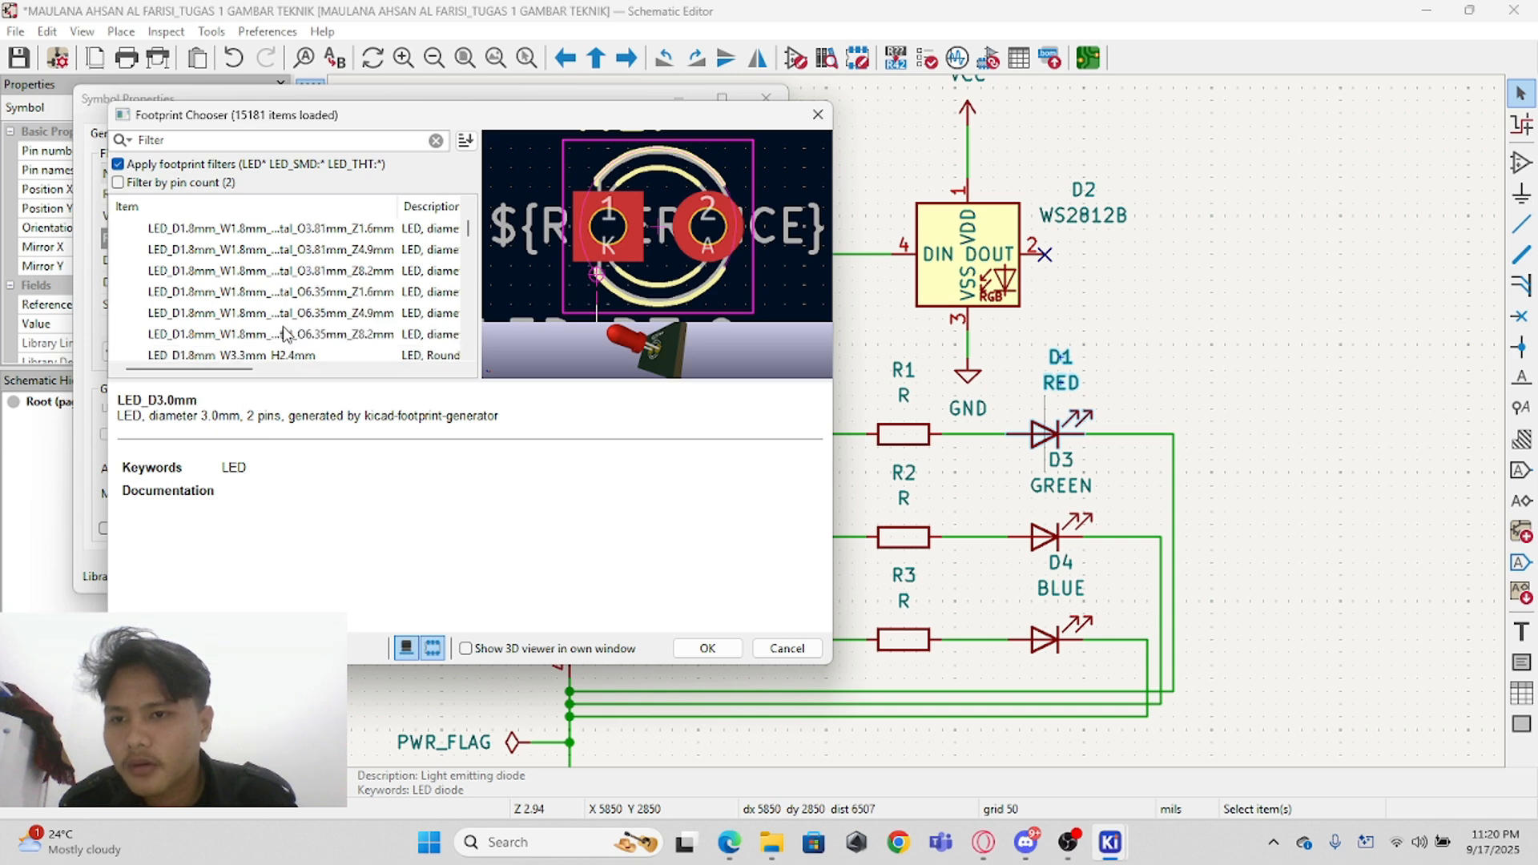
{"action": "key", "text": "Up"}
{"action": "key", "text": "Up"}
{"action": "key", "text": "Up"}
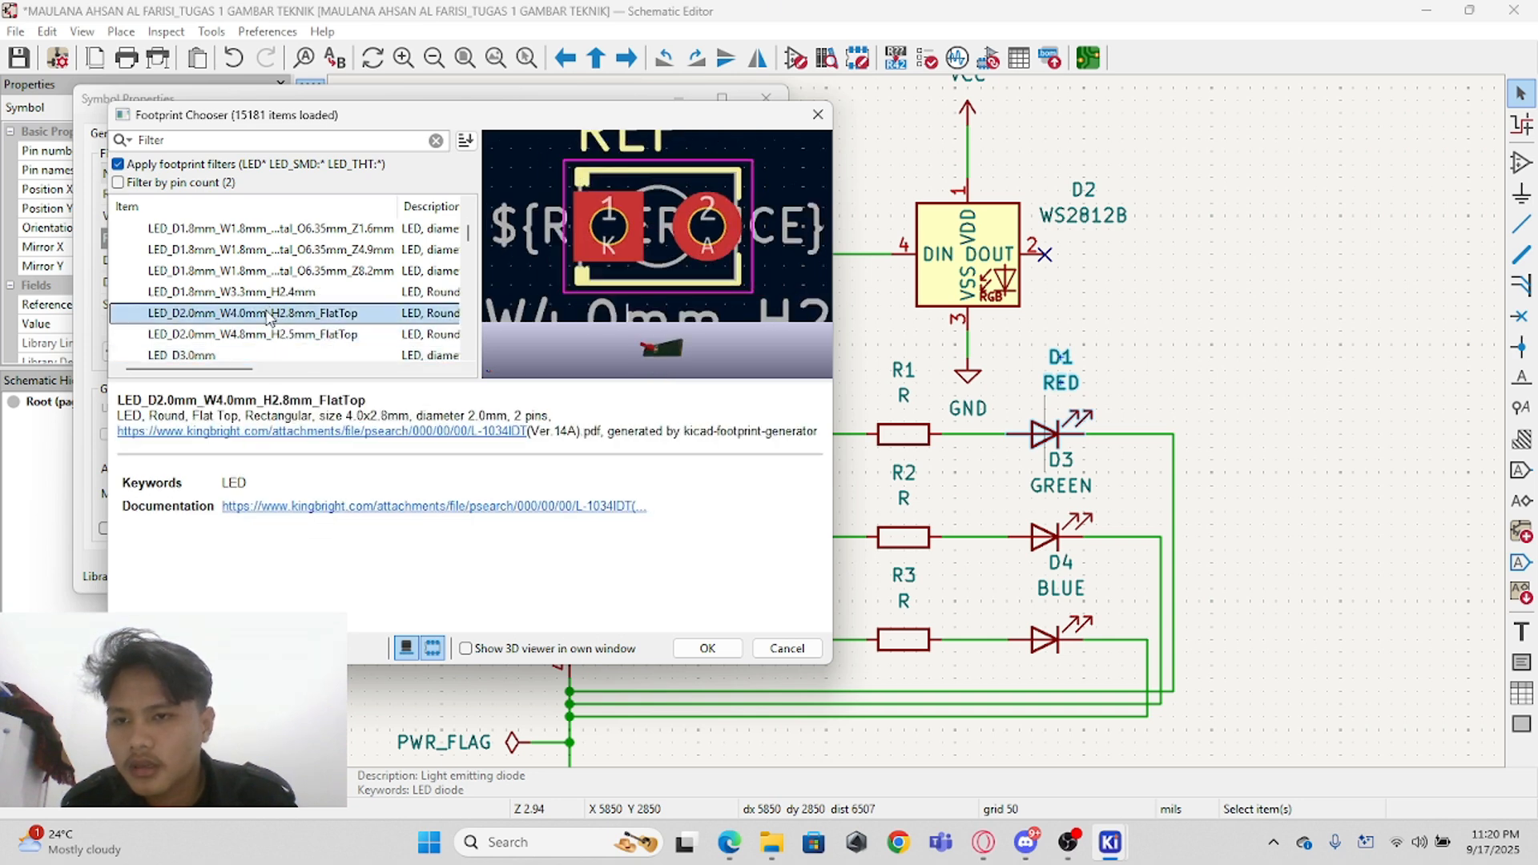
{"action": "mouse_move", "coordinate": [675, 338]}
{"action": "left_mouse_down"}
{"action": "mouse_move", "coordinate": [752, 329]}
{"action": "mouse_move", "coordinate": [699, 338]}
{"action": "left_mouse_up"}
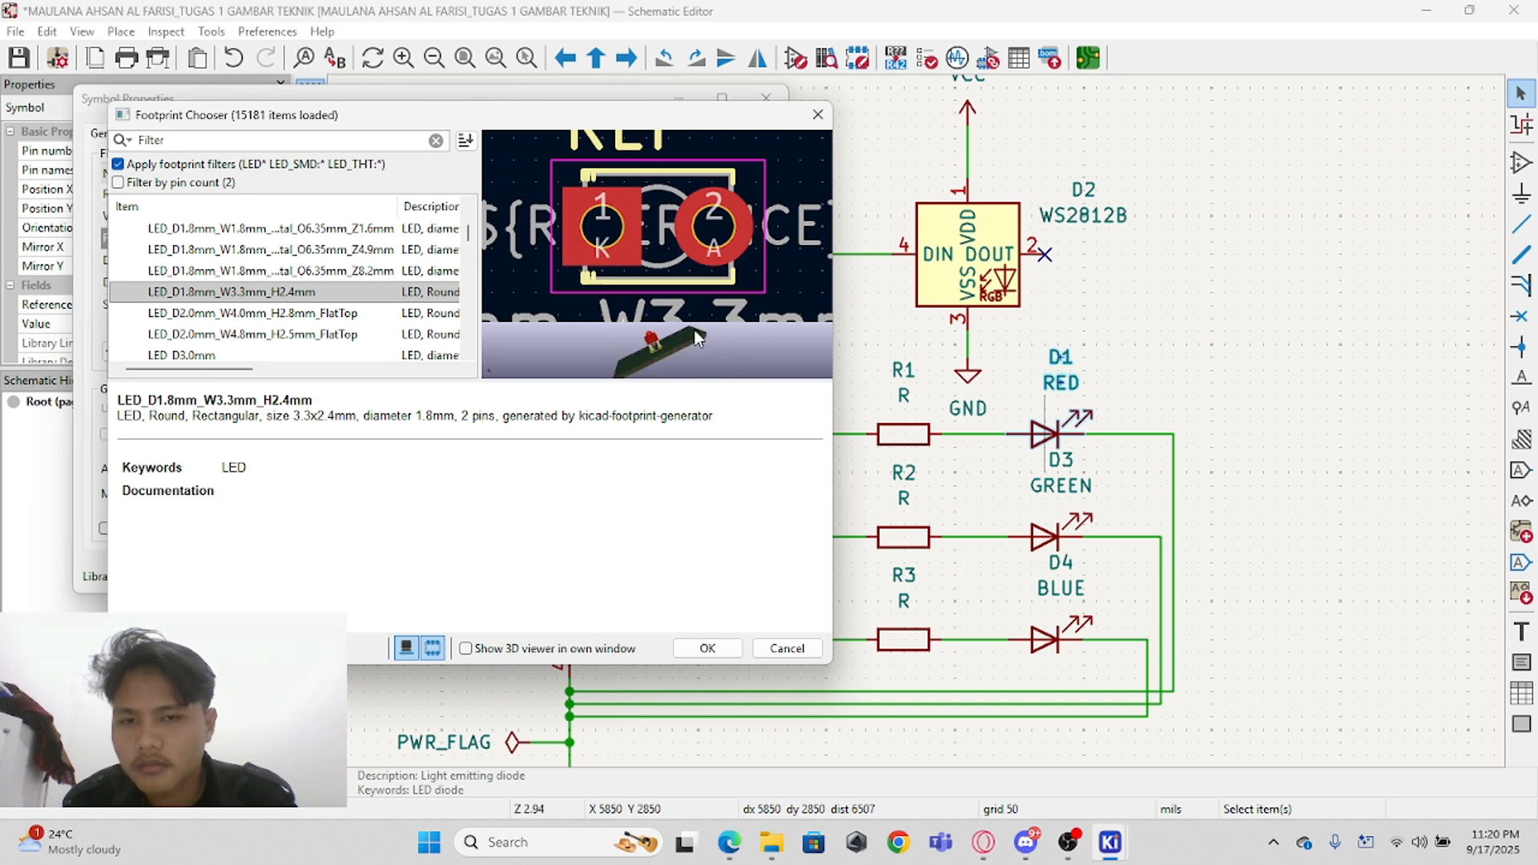
{"action": "left_click", "coordinate": [319, 311]}
{"action": "left_click", "coordinate": [348, 352]}
{"action": "left_click", "coordinate": [330, 311]}
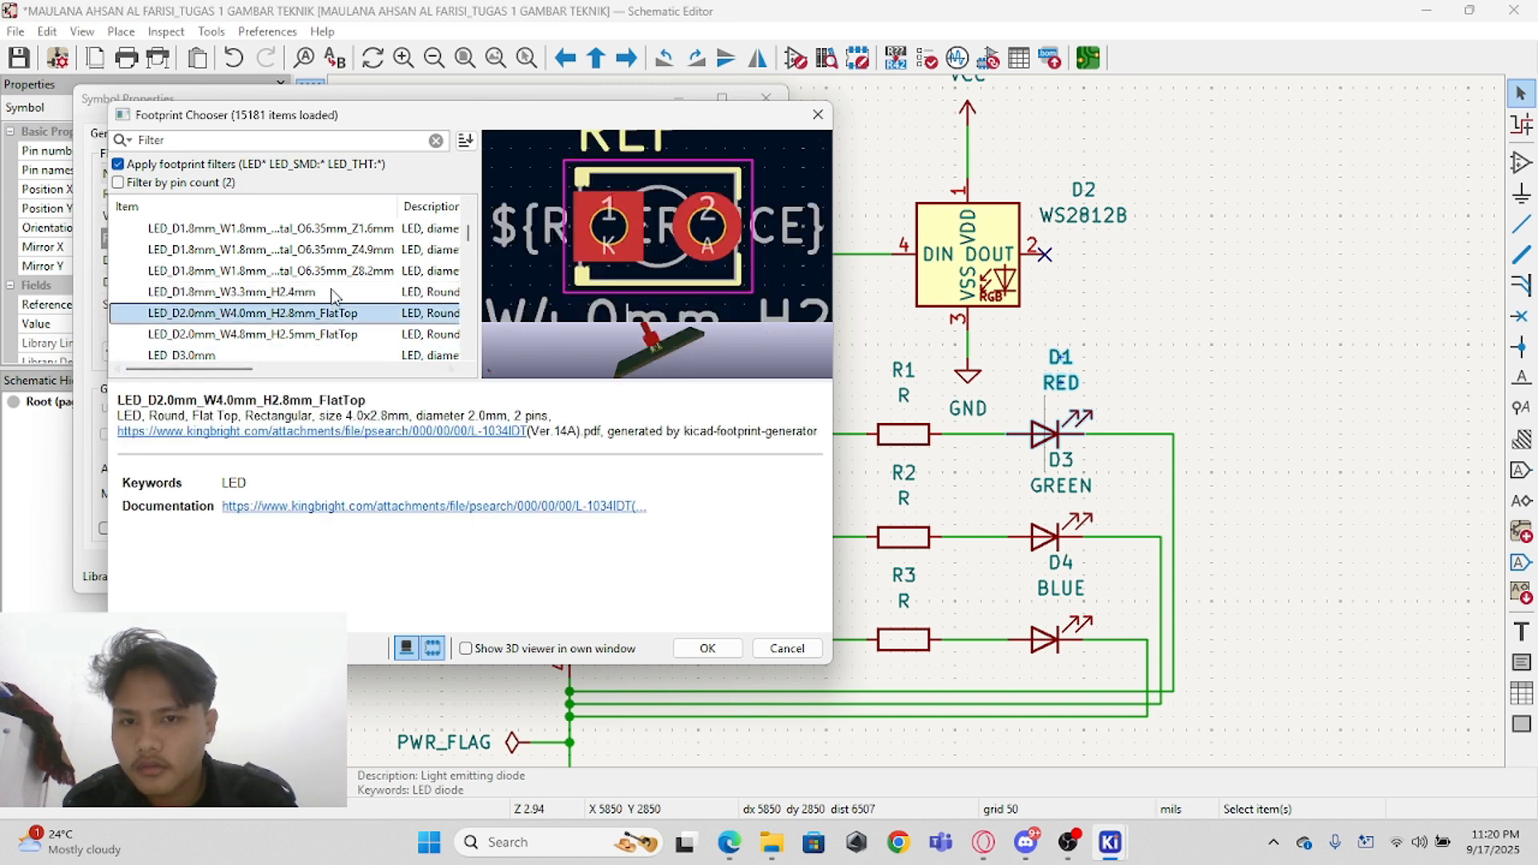
{"action": "left_click", "coordinate": [330, 296]}
{"action": "scroll", "coordinate": [330, 297], "scroll_direction": "down", "scroll_amount": 2}
{"action": "left_click", "coordinate": [330, 298]}
{"action": "left_click", "coordinate": [331, 313]}
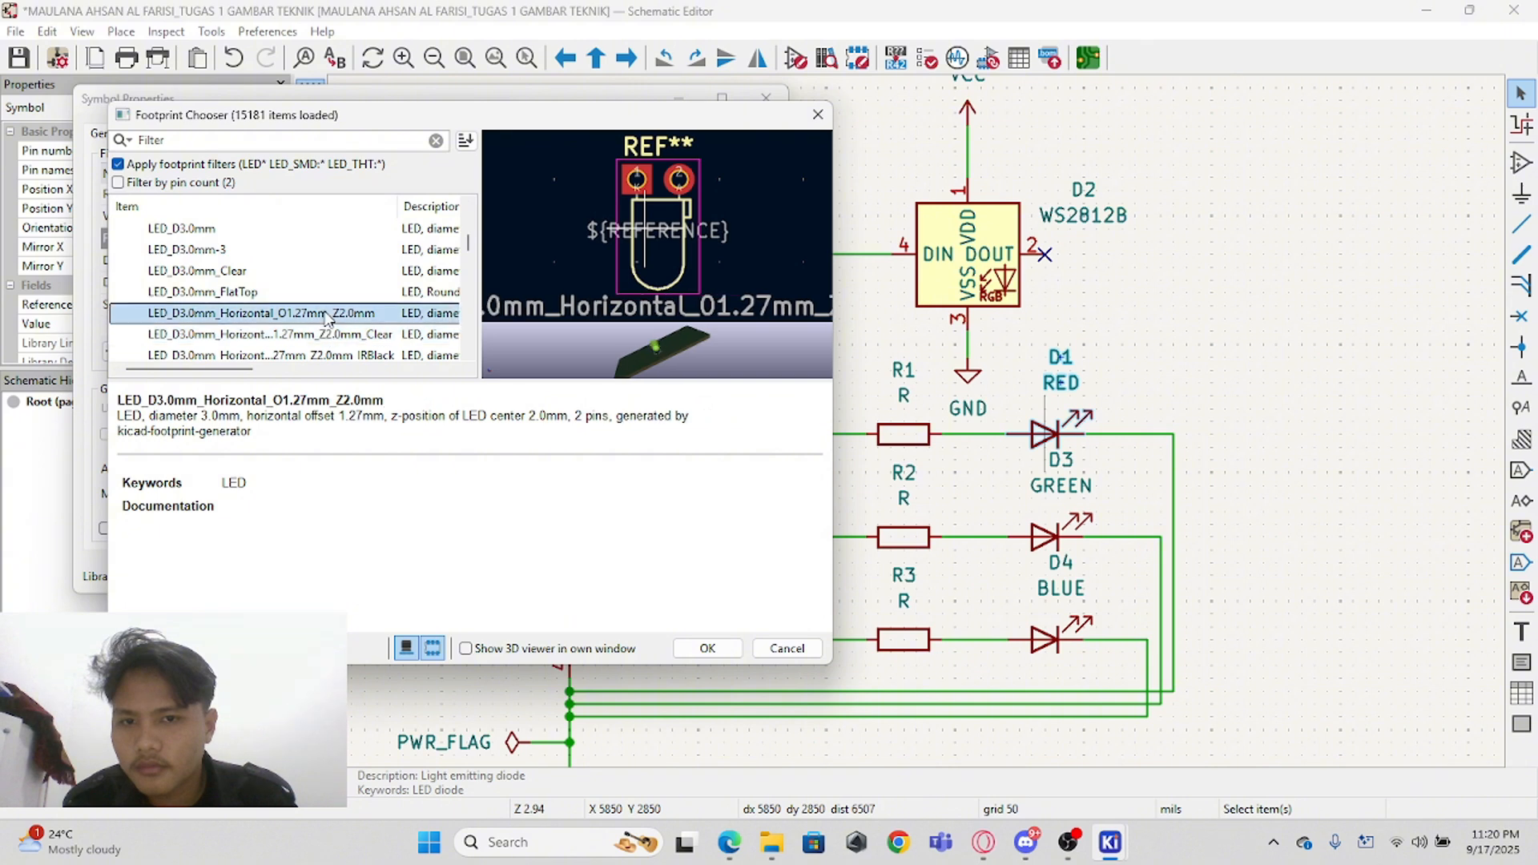
Step: Choose the LED_THT footprint LED_D3.0mm, inspect its 3D model, and apply it to LED D1
{"action": "scroll", "coordinate": [308, 314], "scroll_direction": "up", "scroll_amount": 1}
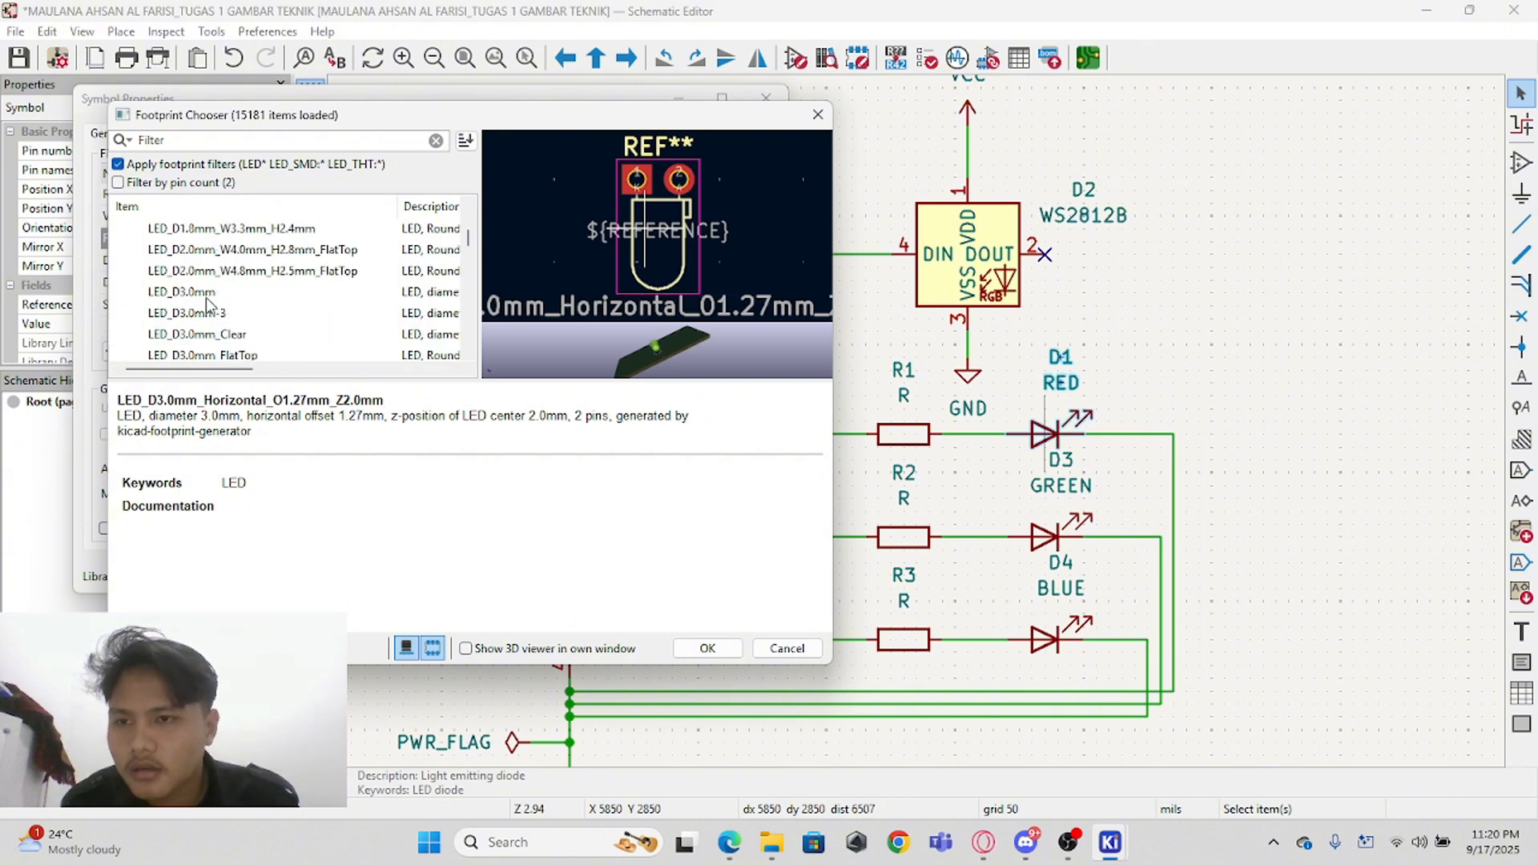
{"action": "left_click", "coordinate": [210, 292]}
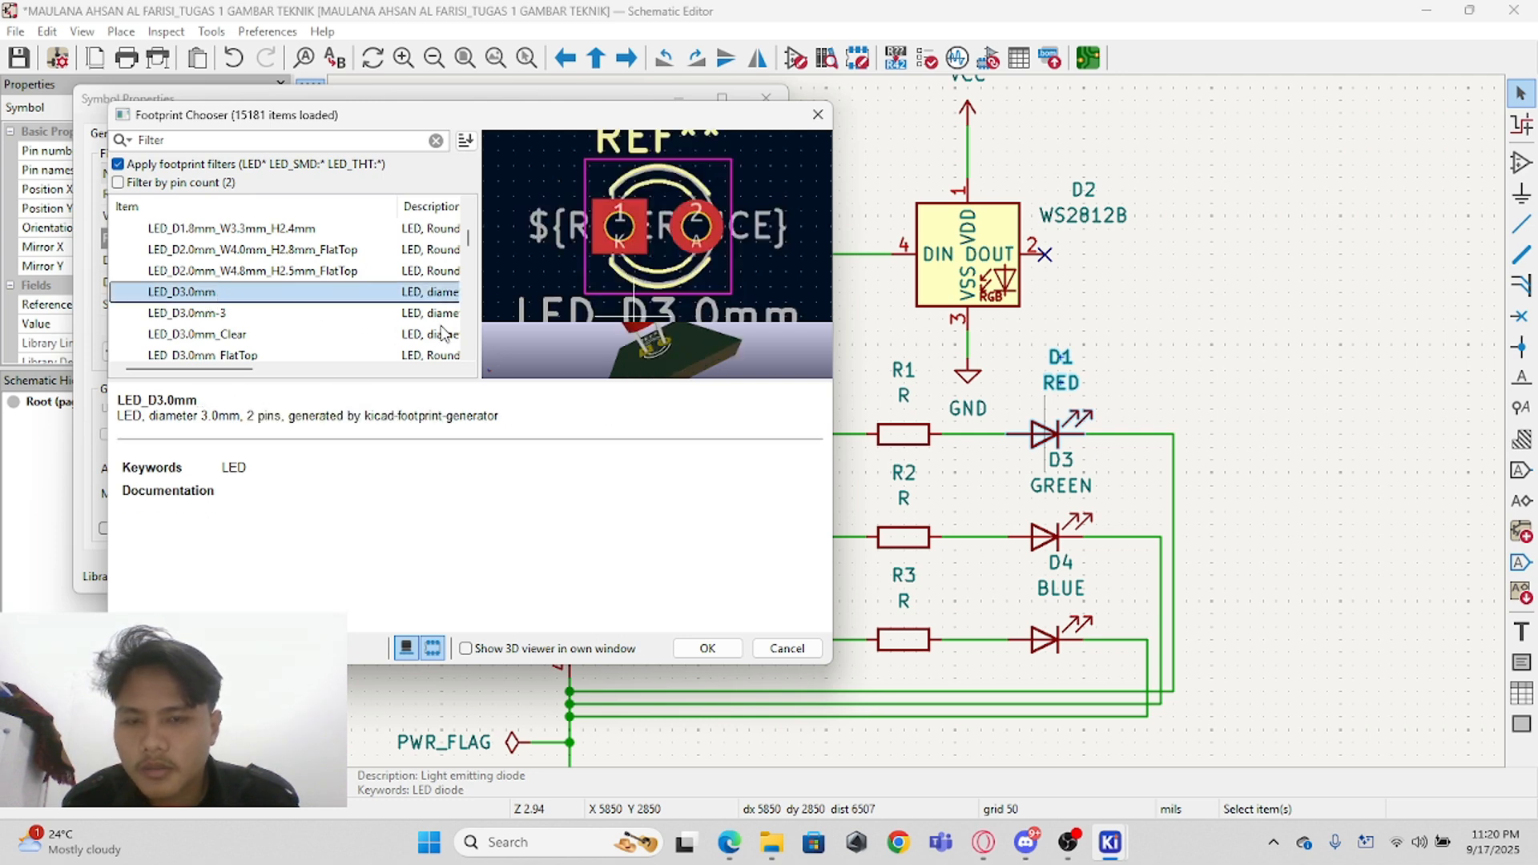
{"action": "left_click_drag", "start_coordinate": [630, 344], "coordinate": [592, 358]}
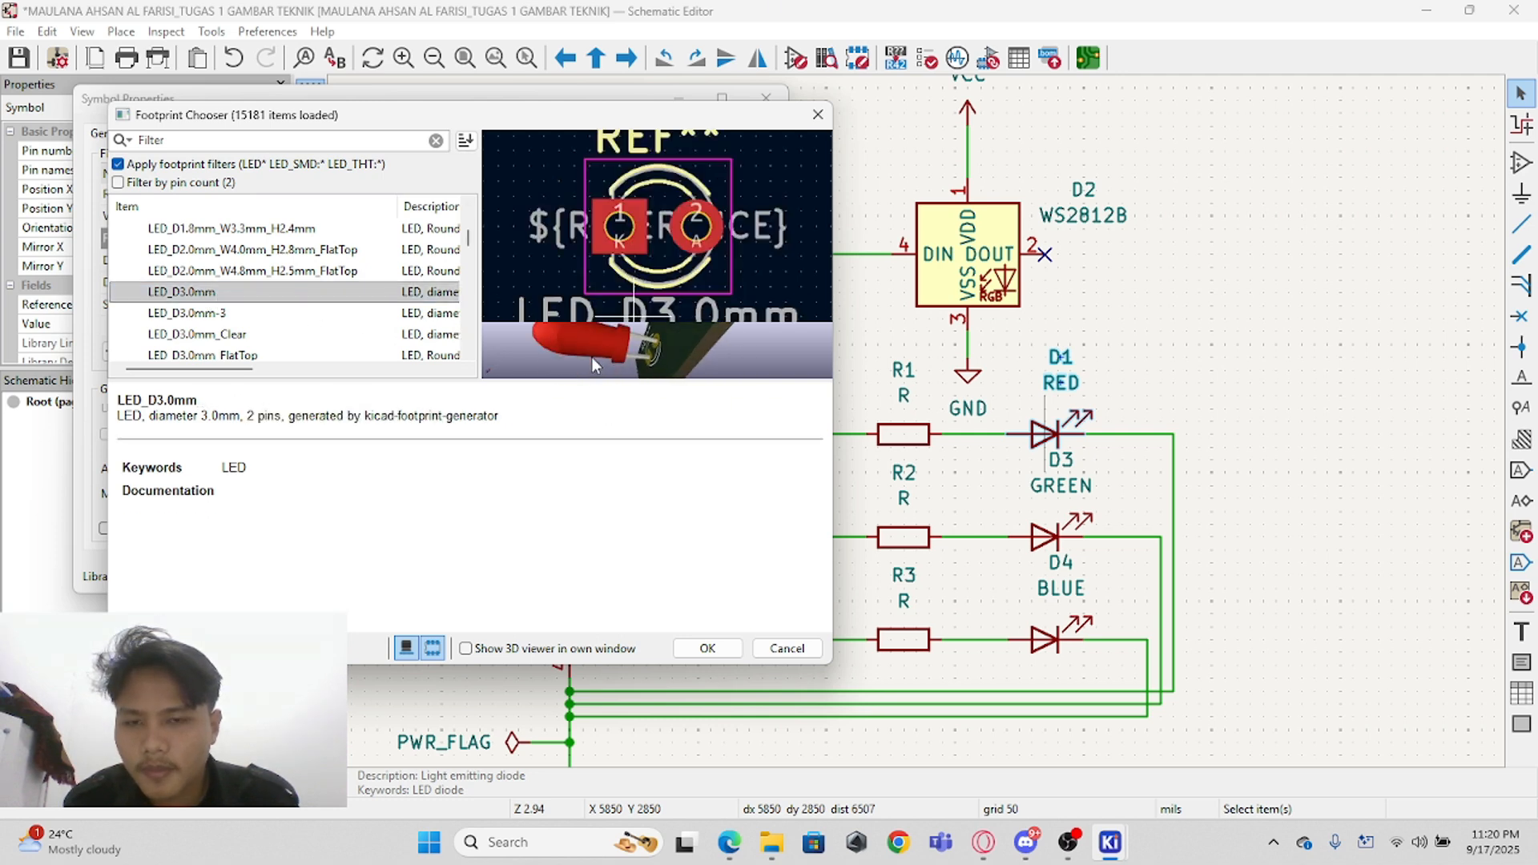
{"action": "left_click", "coordinate": [708, 648]}
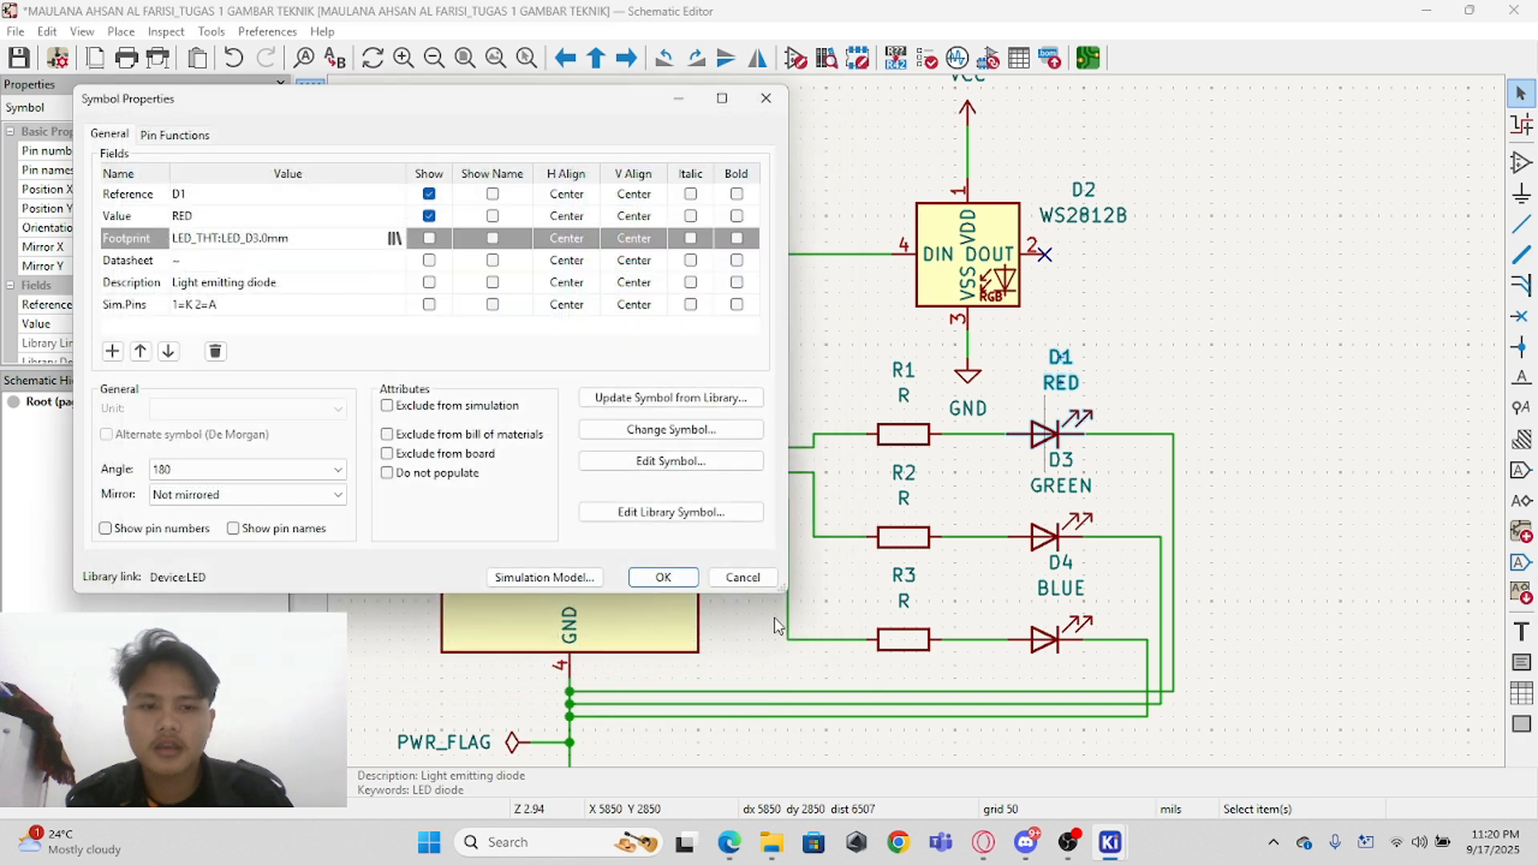
{"action": "left_click", "coordinate": [663, 577]}
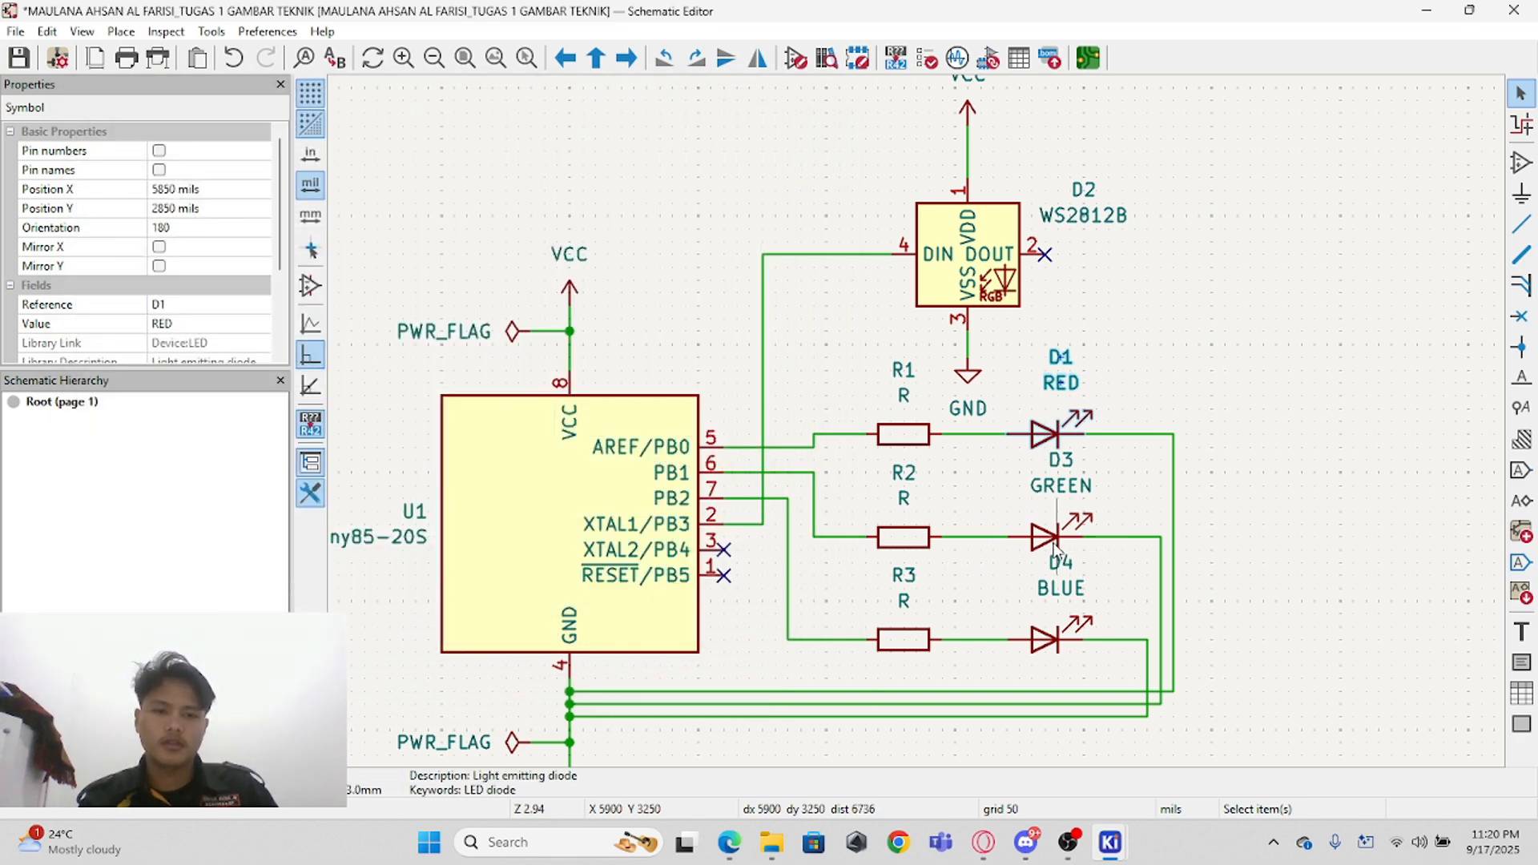
Step: Assign the LED_THT footprint LED_D3.0mm to the green LED D3
{"action": "double_click", "coordinate": [1057, 551]}
{"action": "left_click", "coordinate": [397, 239]}
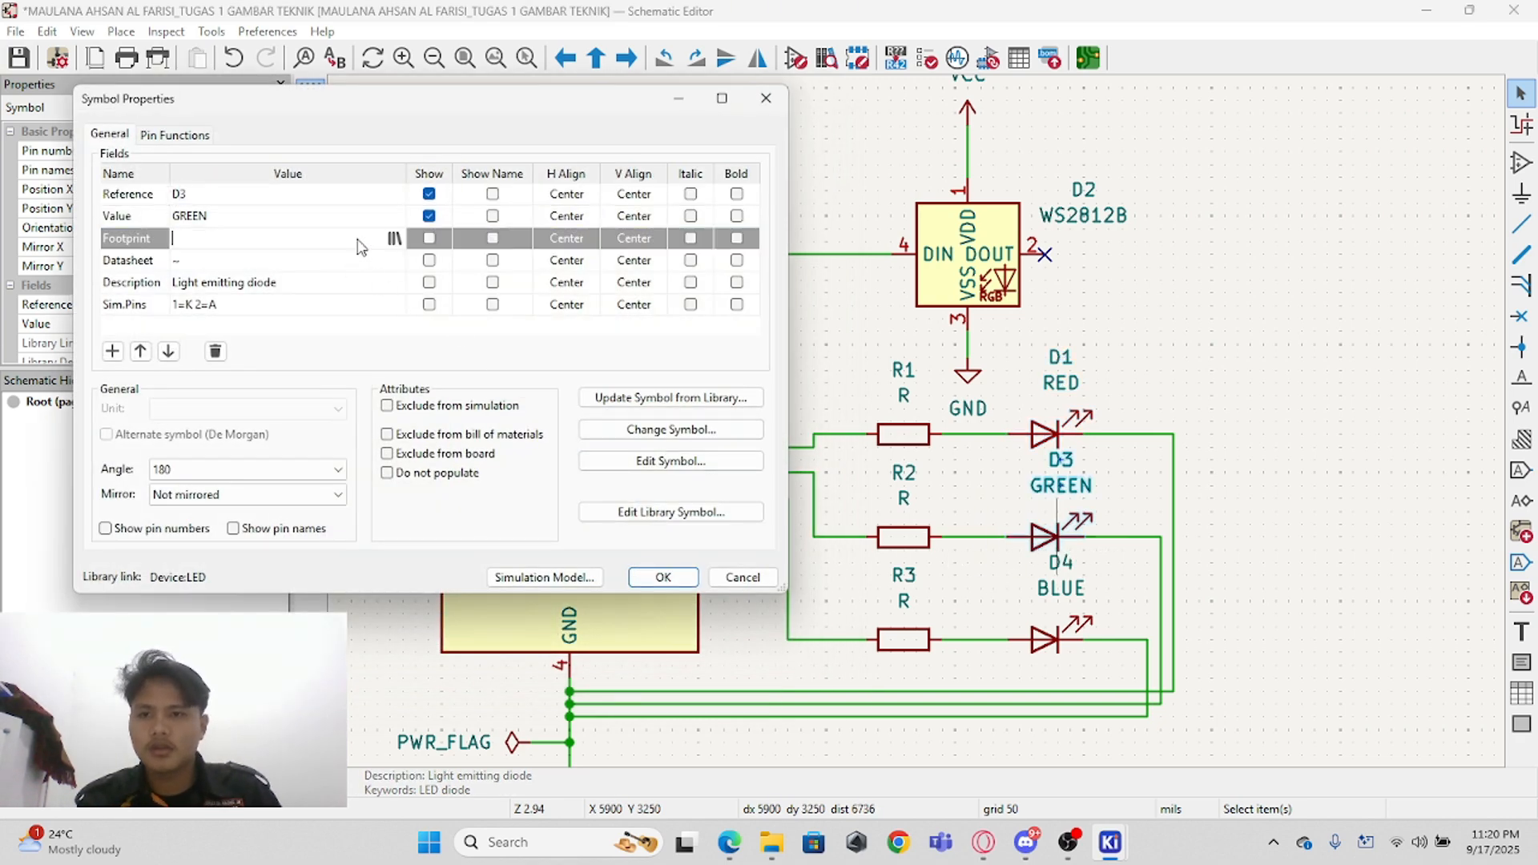
{"action": "left_click", "coordinate": [394, 239]}
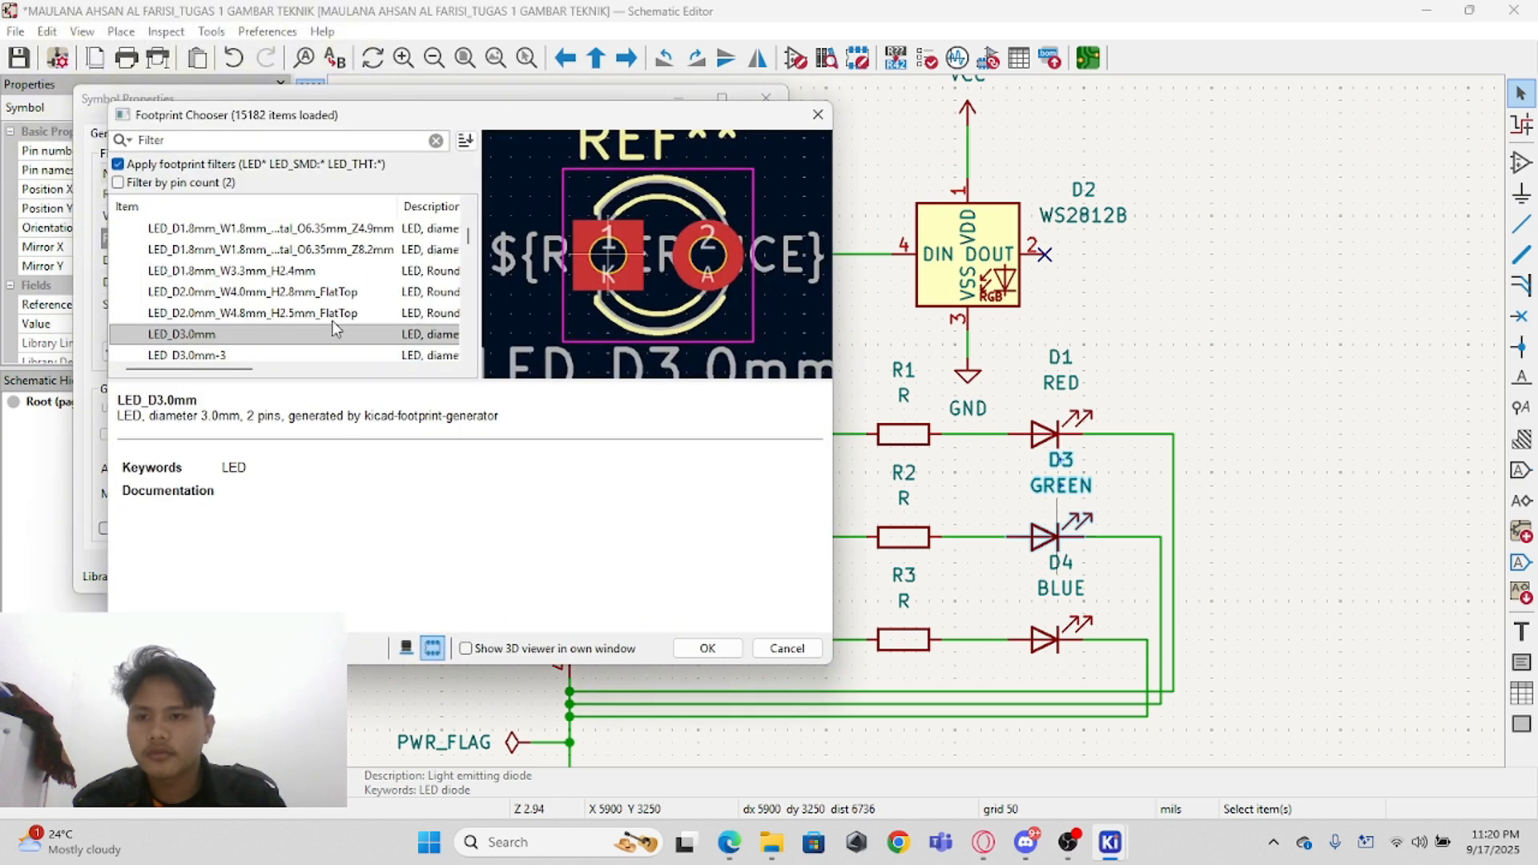
{"action": "left_click", "coordinate": [706, 648]}
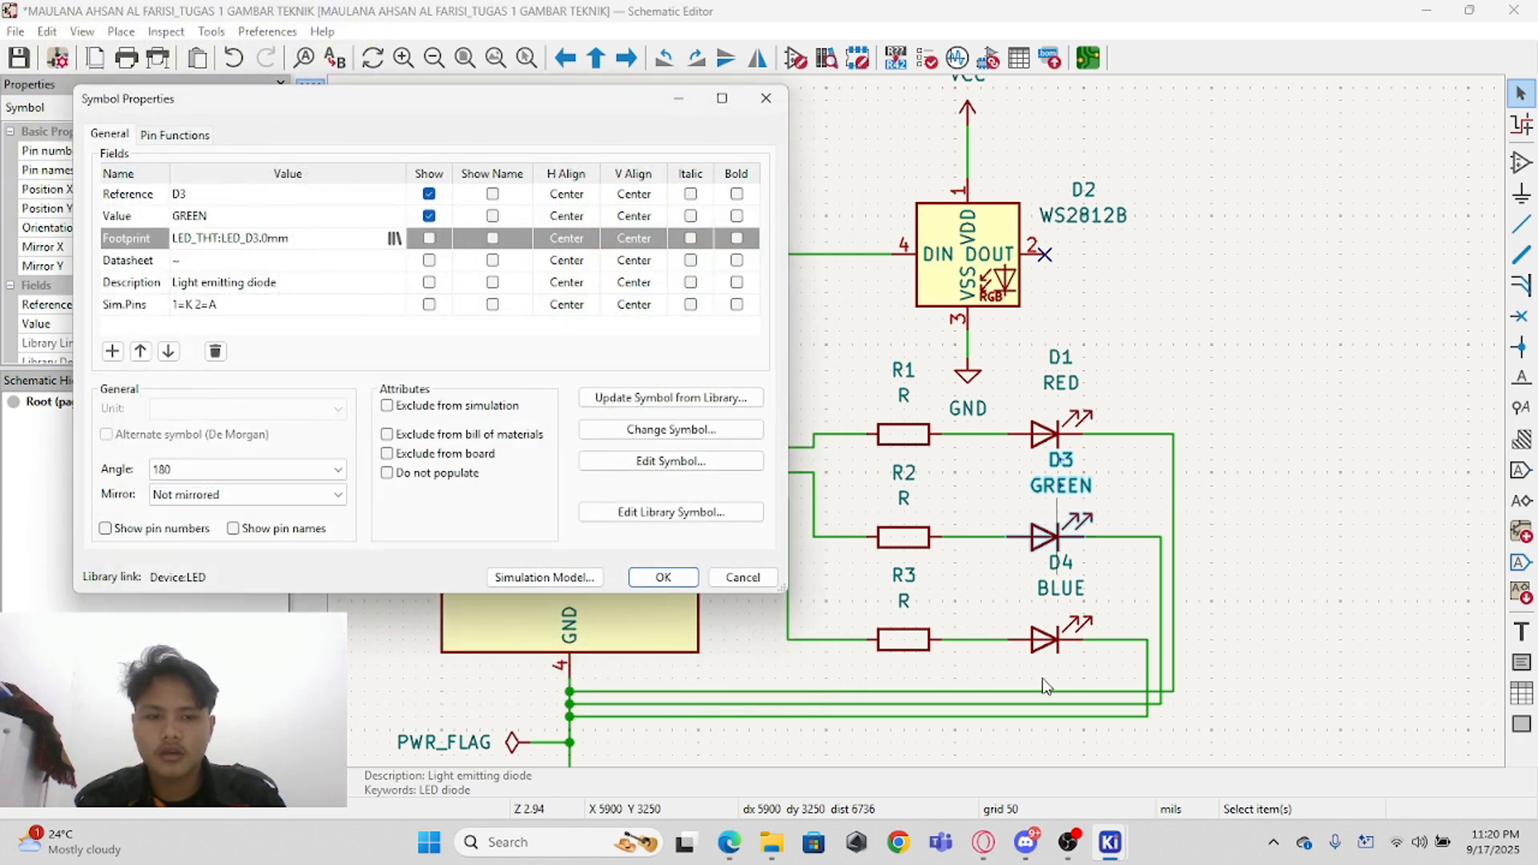
{"action": "left_click", "coordinate": [664, 578]}
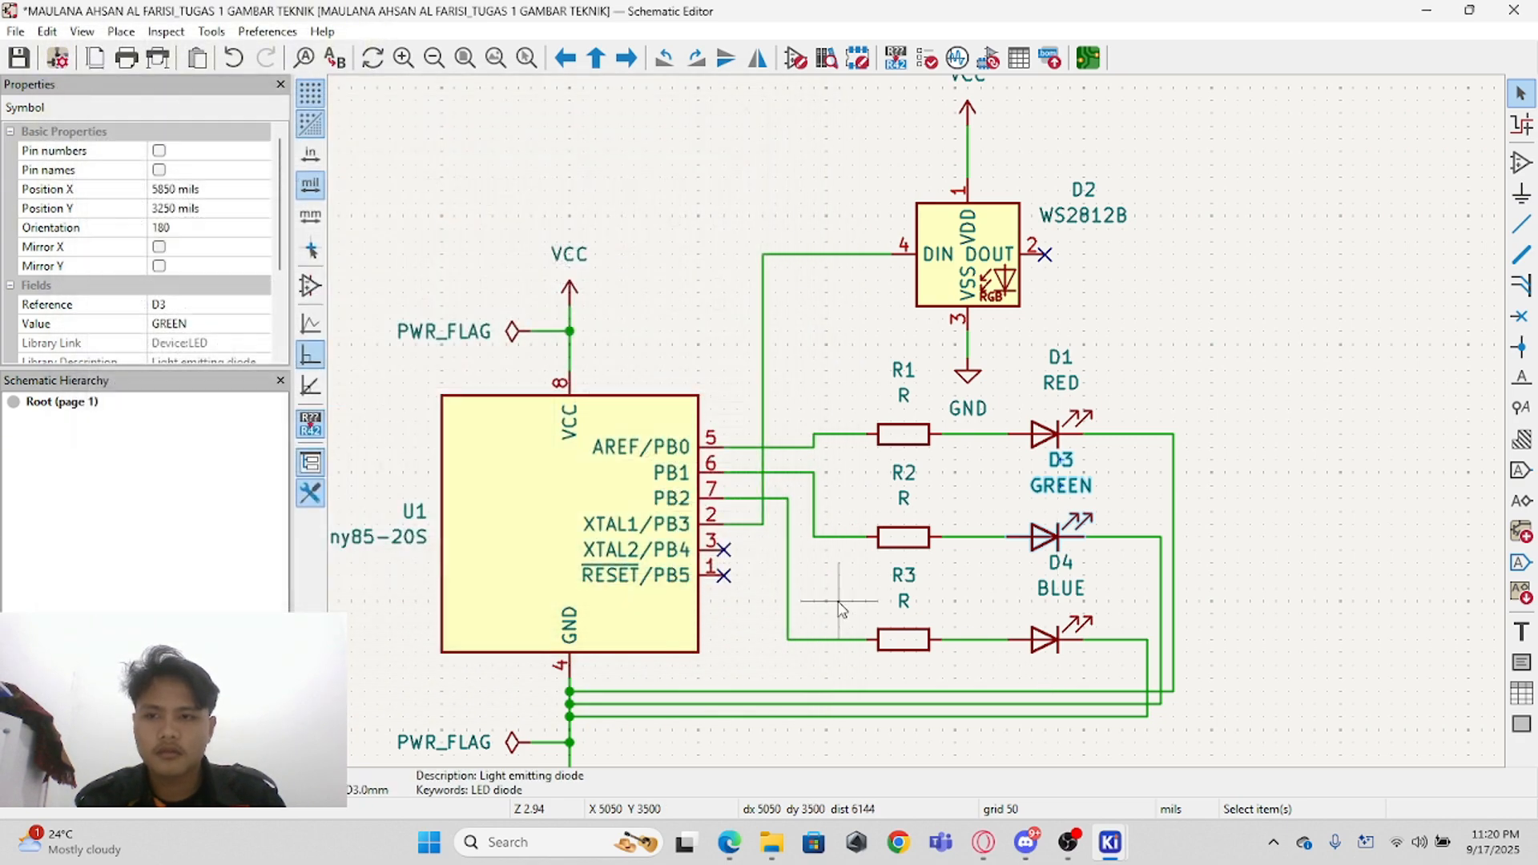
Step: Assign the LED_THT footprint LED_D3.0mm to the blue LED D4
{"action": "double_click", "coordinate": [1044, 639]}
{"action": "left_click", "coordinate": [325, 238]}
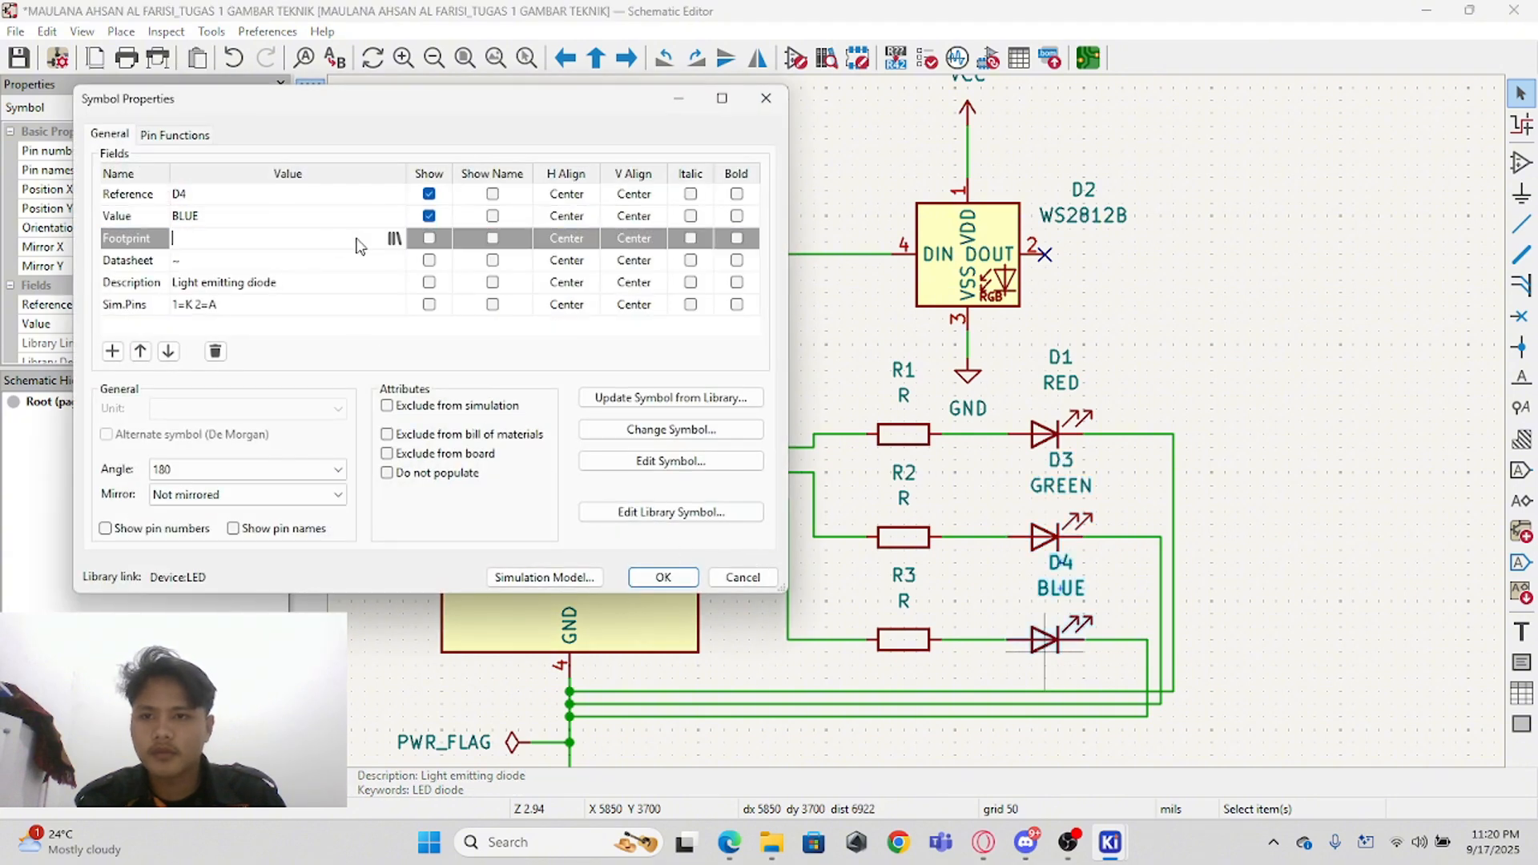
{"action": "left_click", "coordinate": [394, 239]}
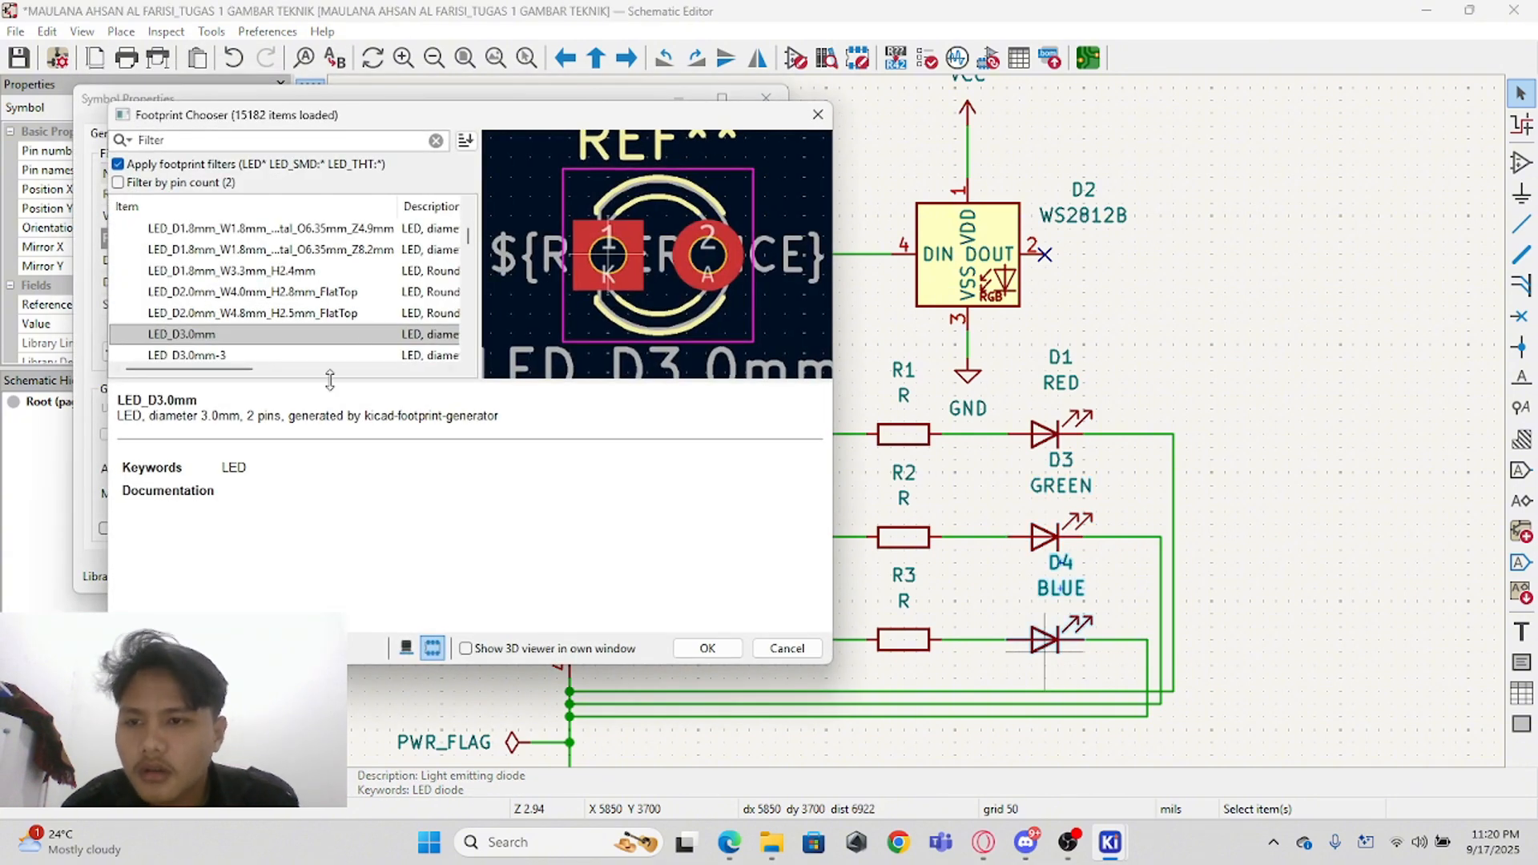
{"action": "left_click", "coordinate": [705, 648]}
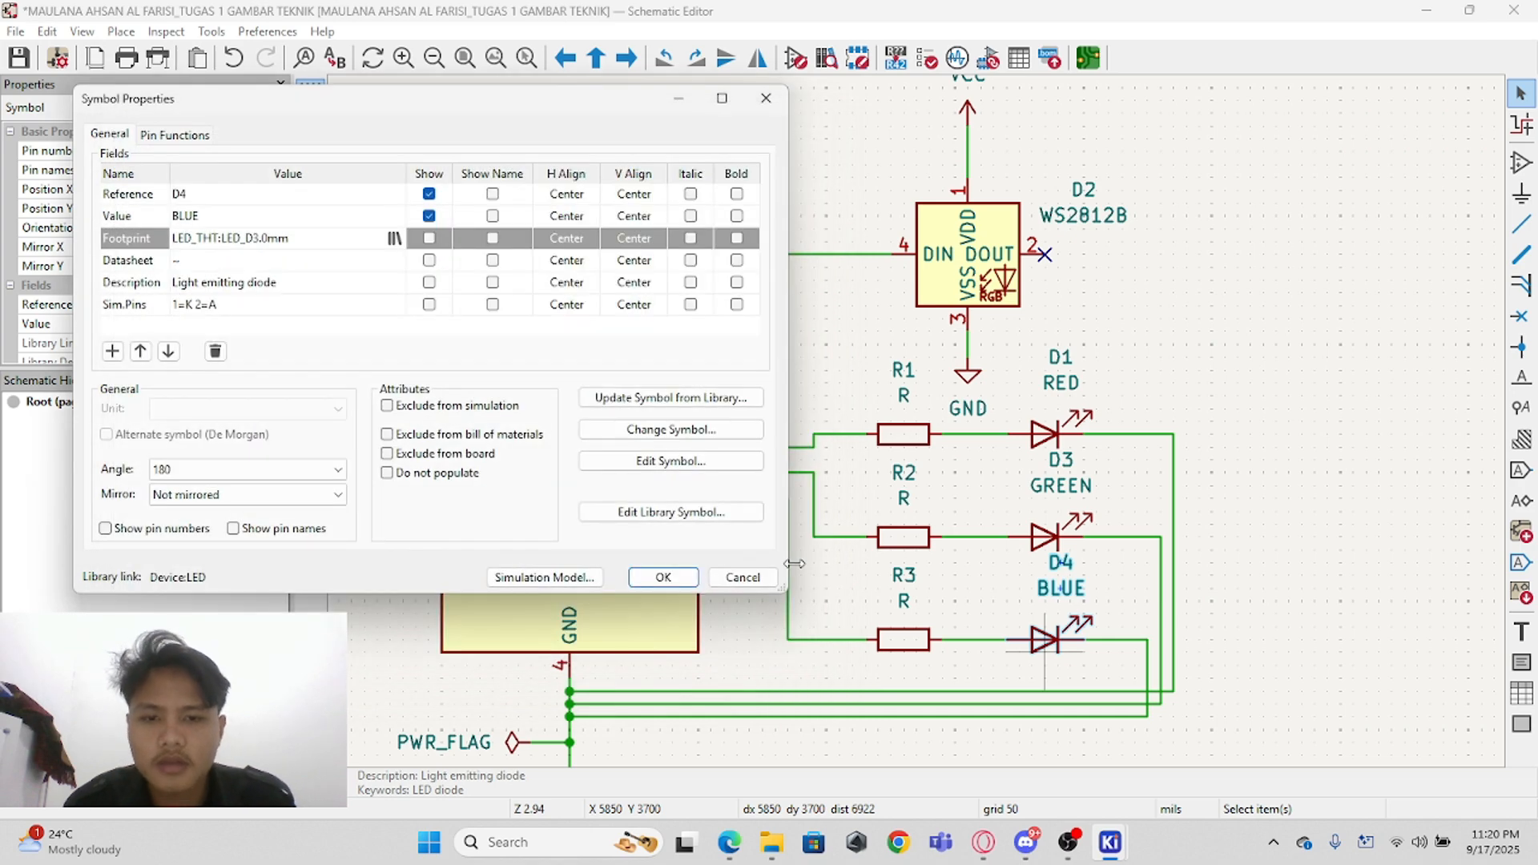
{"action": "left_click", "coordinate": [663, 577]}
Step: Check the footprints assigned to the ATtiny85 U1 and to resistors R1, R2 and R3 in their symbol properties
{"action": "scroll", "coordinate": [556, 505], "scroll_direction": "down", "scroll_amount": 2}
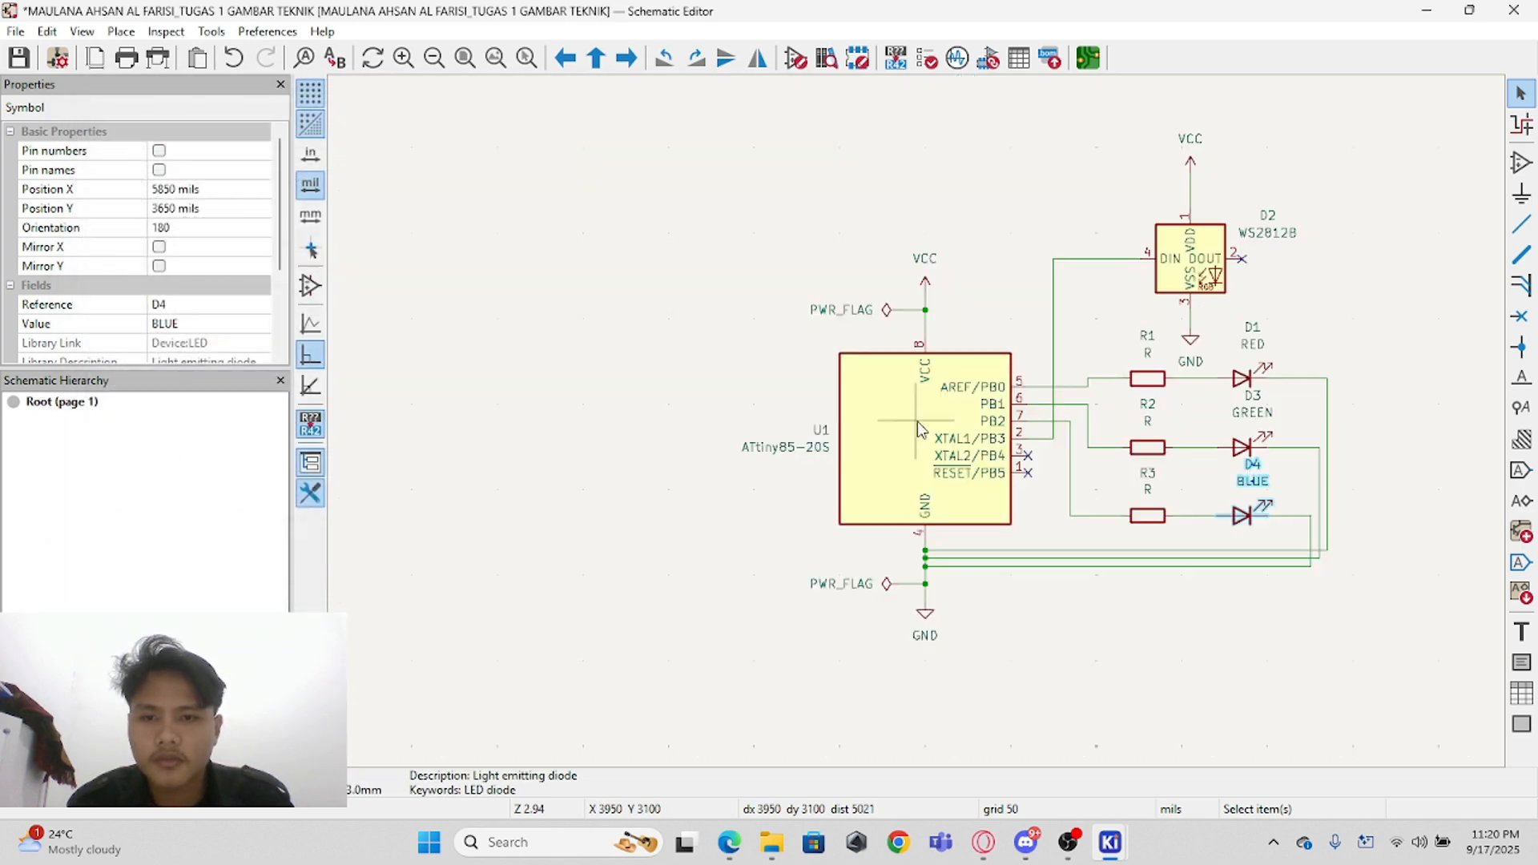
{"action": "scroll", "coordinate": [916, 421], "scroll_direction": "up", "scroll_amount": 2}
{"action": "double_click", "coordinate": [899, 463]}
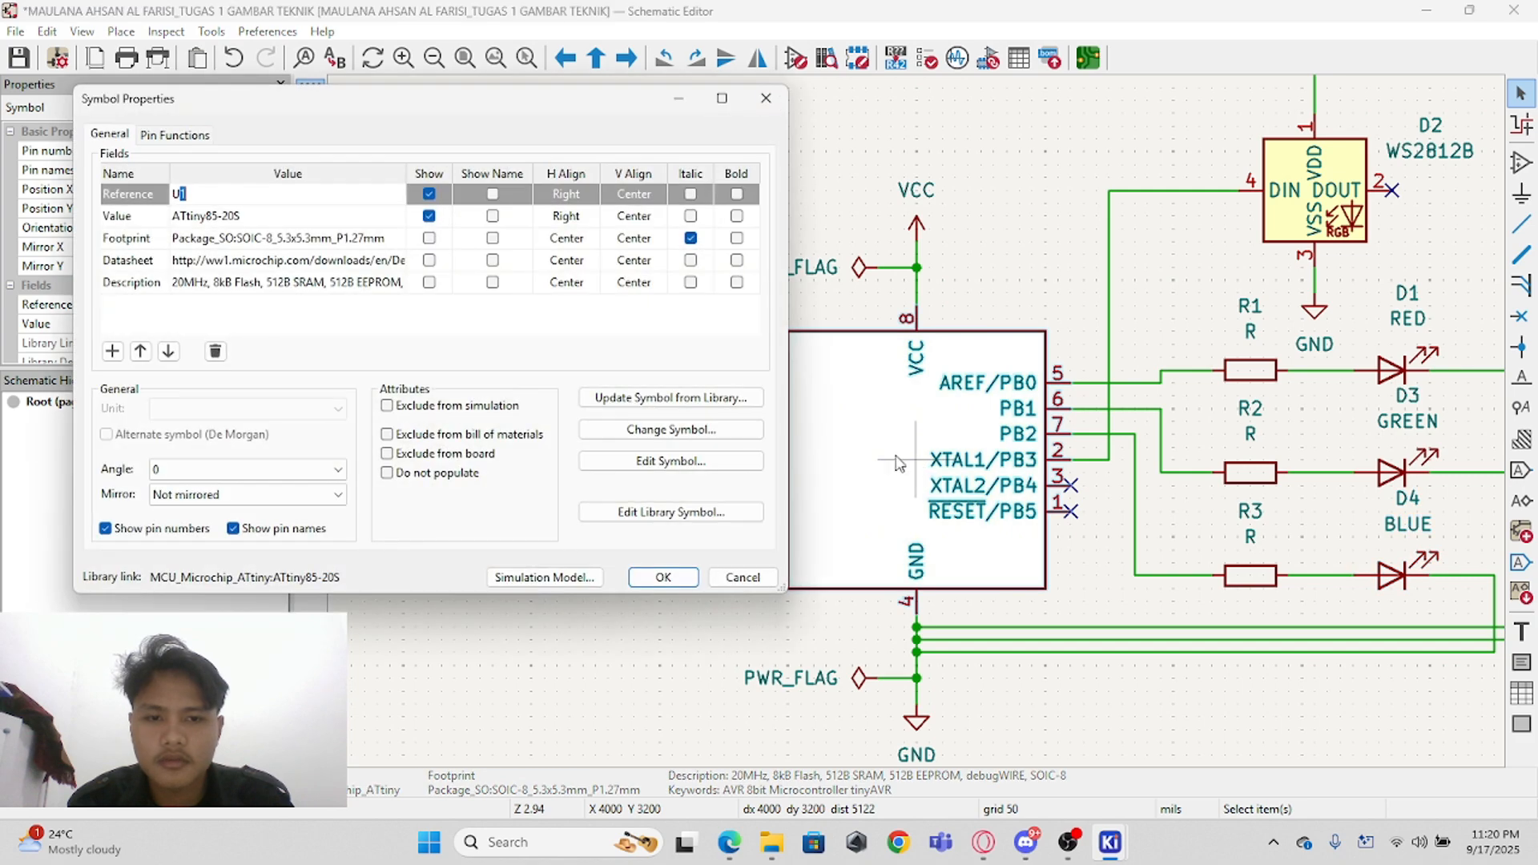
{"action": "left_click", "coordinate": [694, 578]}
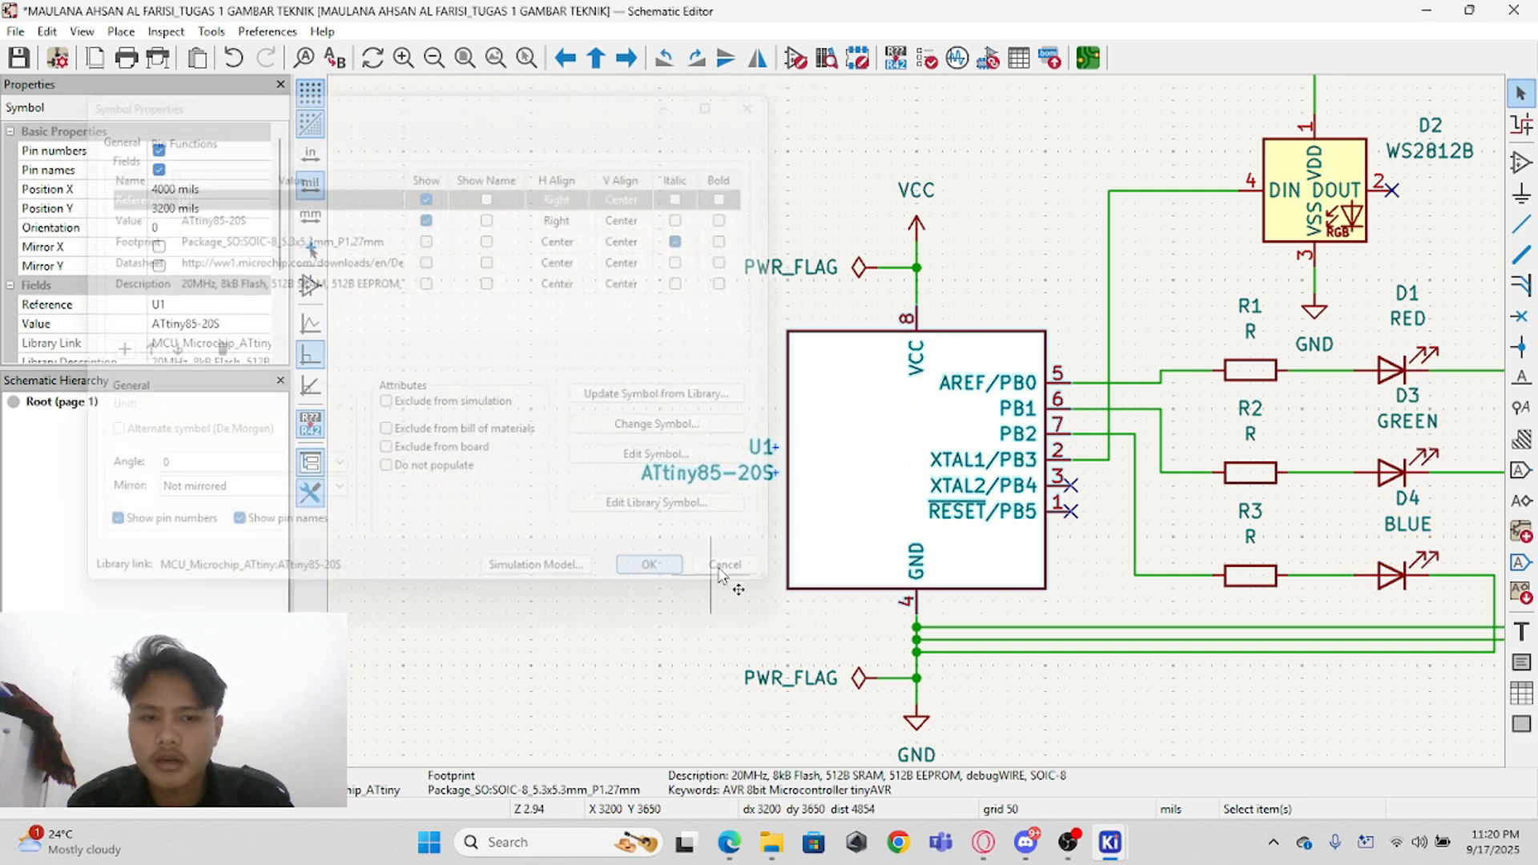
{"action": "scroll", "coordinate": [1029, 500], "scroll_direction": "down", "scroll_amount": 2}
{"action": "double_click", "coordinate": [1062, 336]}
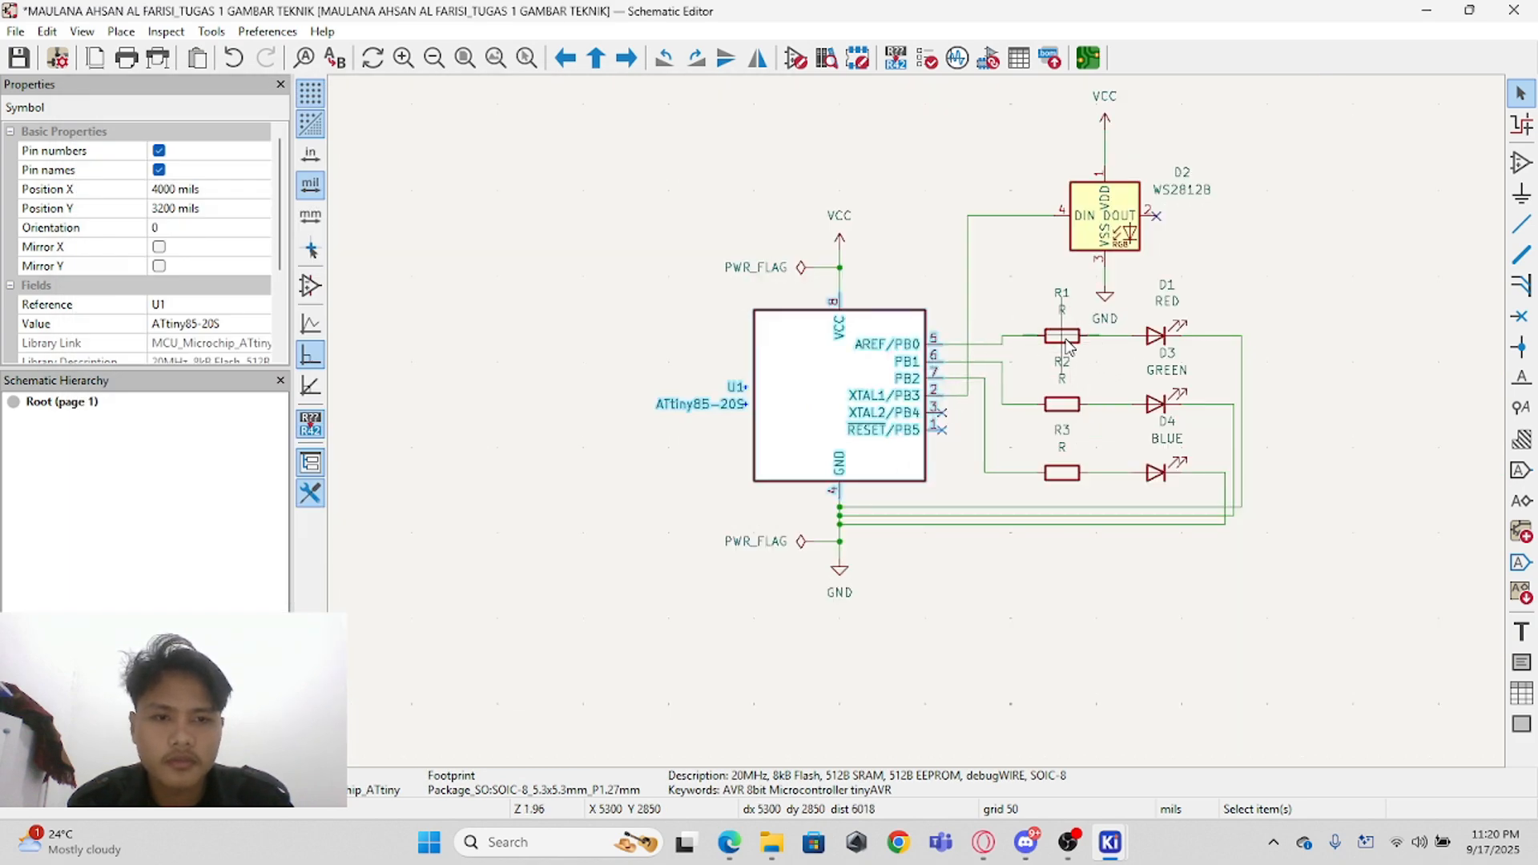
{"action": "left_click", "coordinate": [657, 576]}
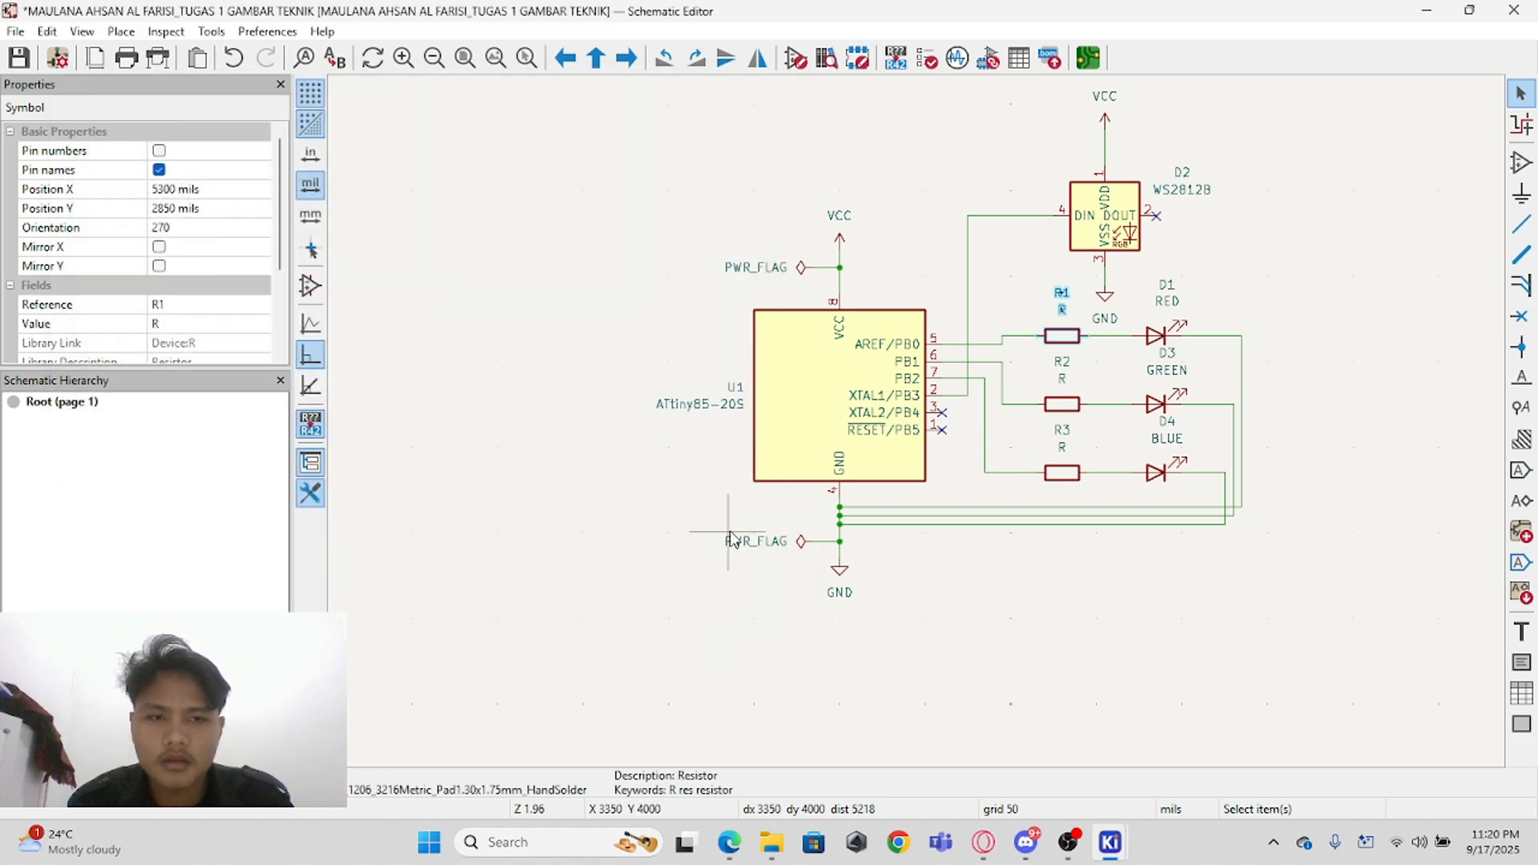
{"action": "left_click", "coordinate": [1067, 405]}
{"action": "double_click", "coordinate": [1066, 405]}
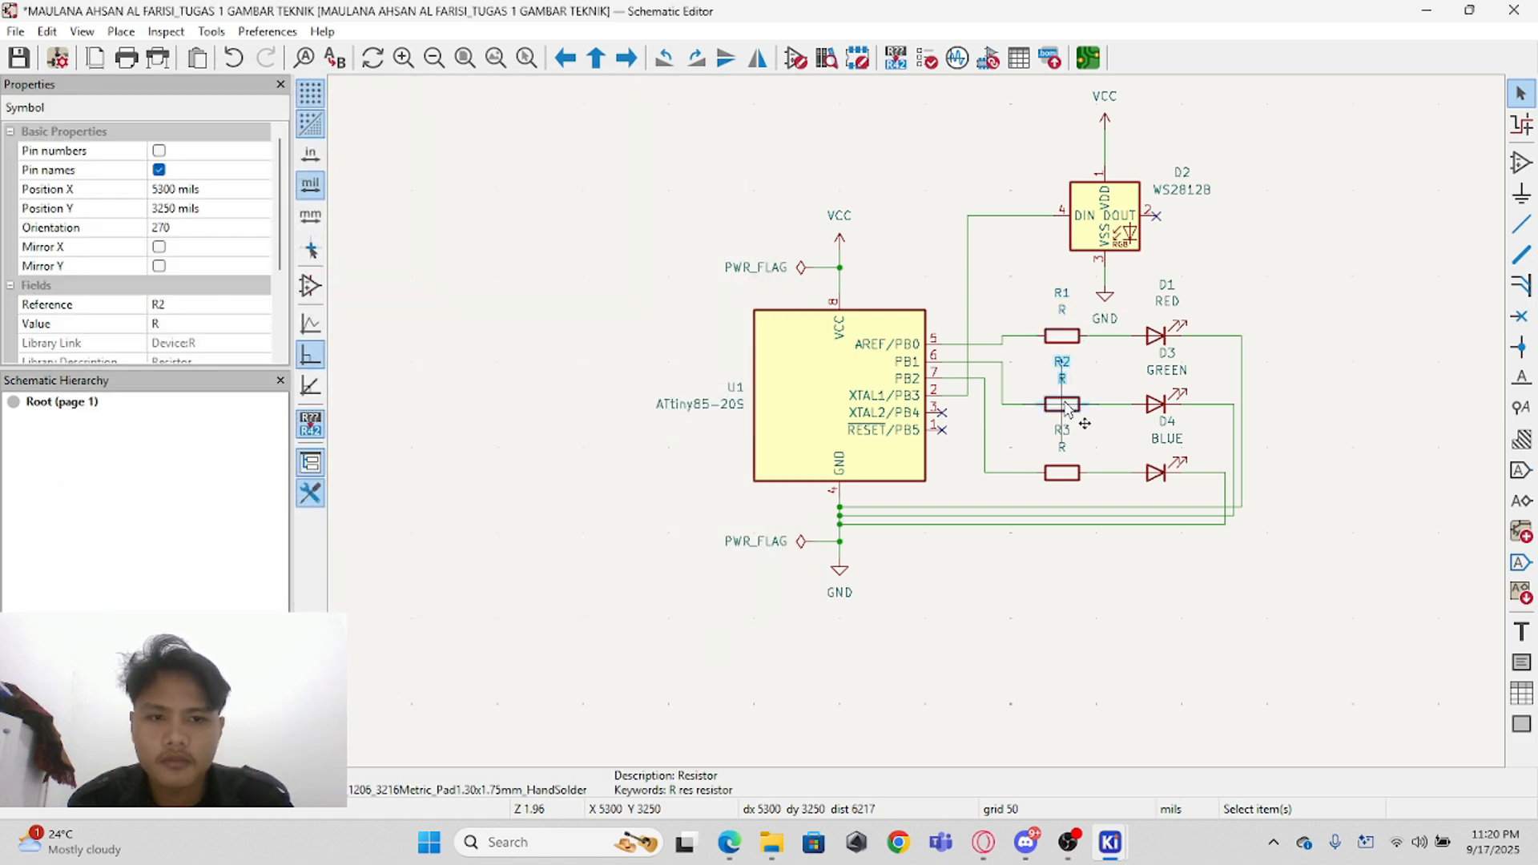
{"action": "left_click", "coordinate": [665, 577]}
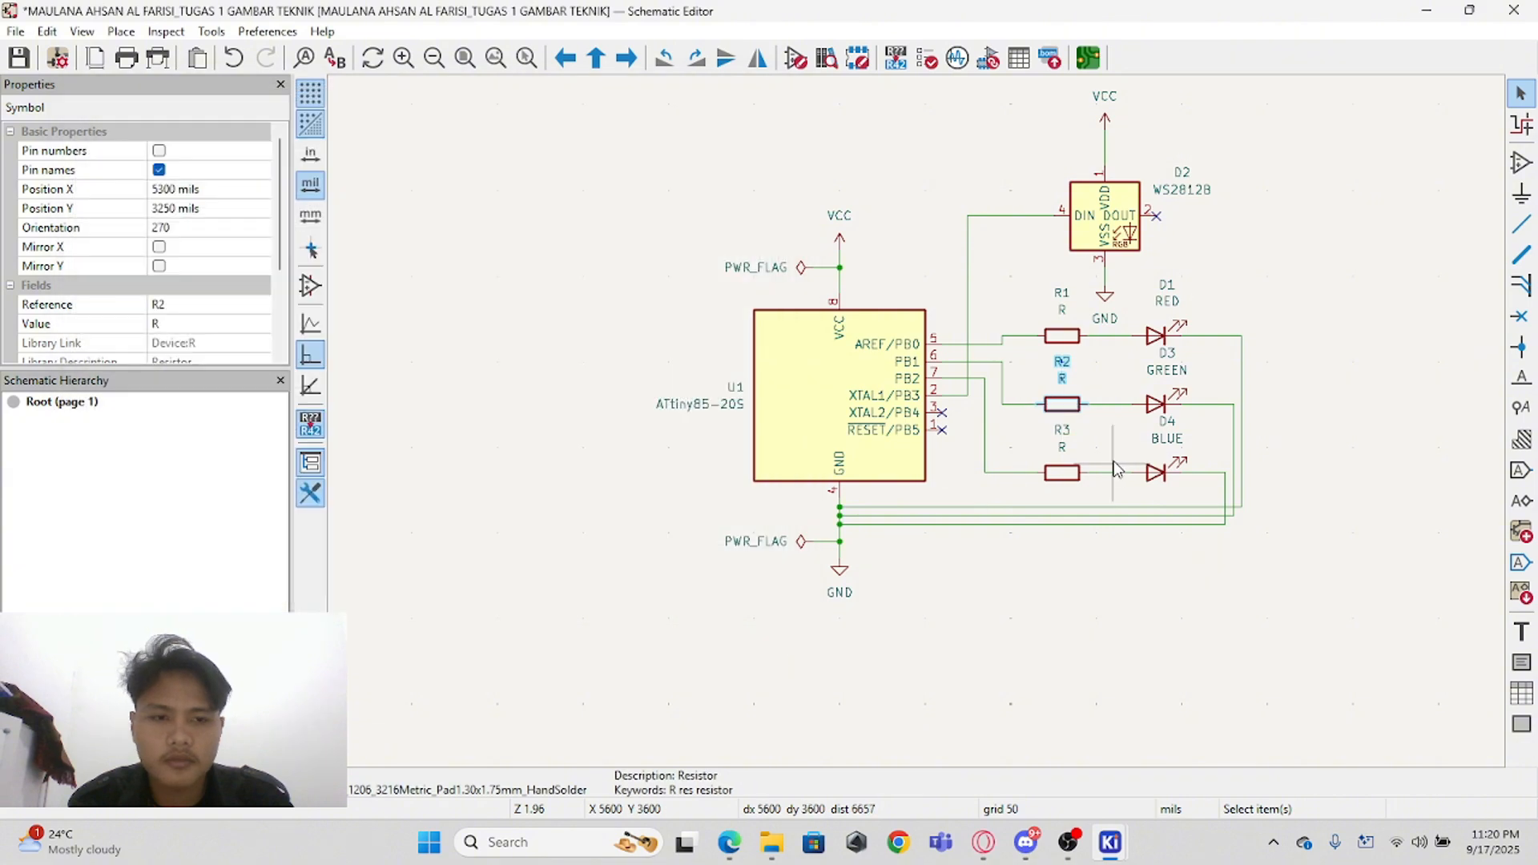
{"action": "double_click", "coordinate": [1062, 473]}
{"action": "left_click", "coordinate": [664, 577]}
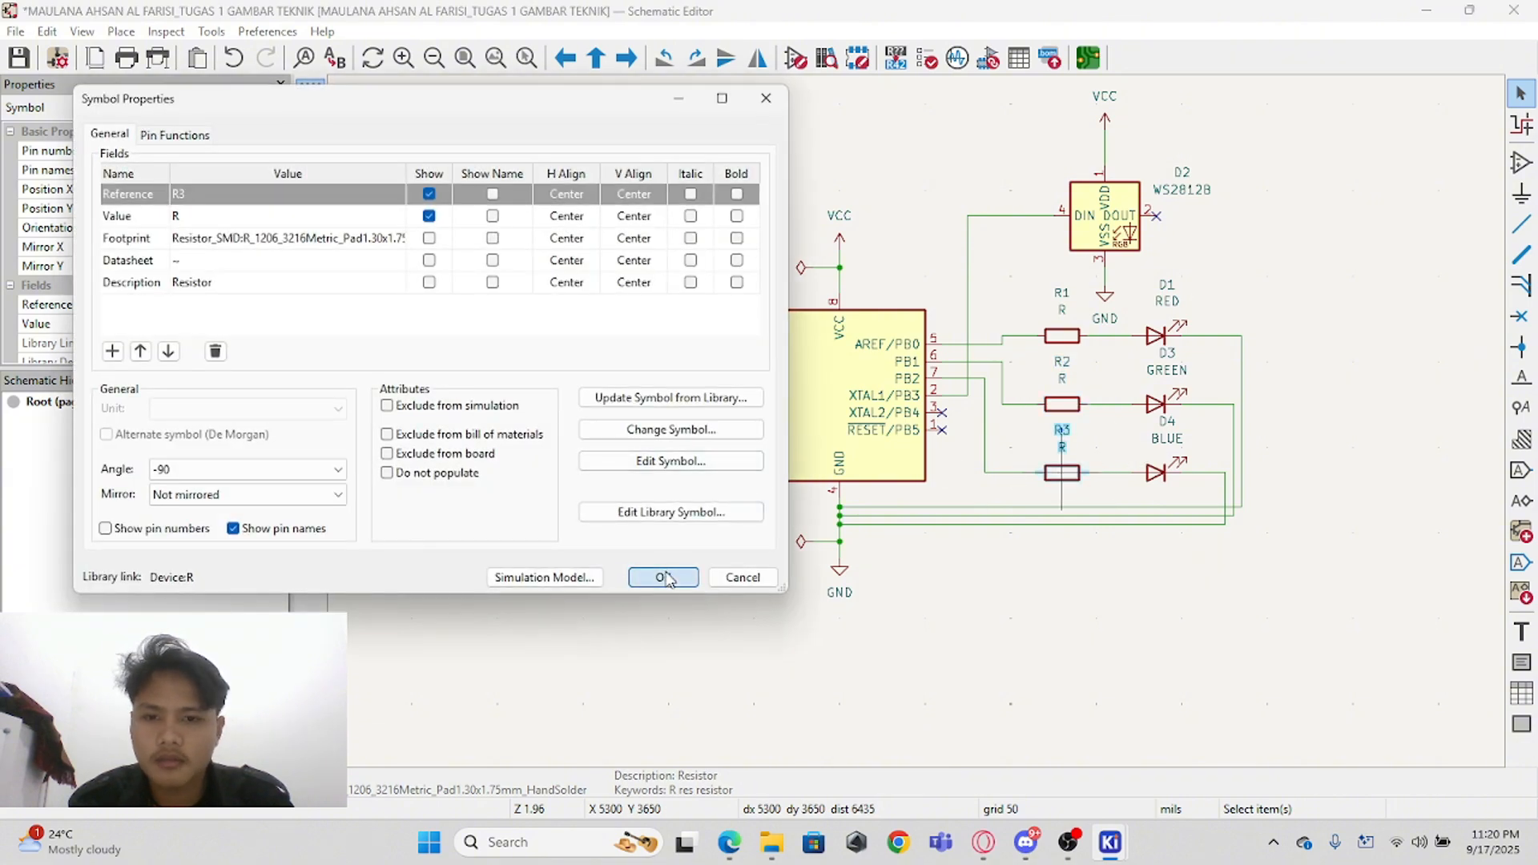
Step: Check the footprints assigned to LEDs D1, D3 and D4 and to the WS2812B D2 in their symbol properties
{"action": "left_click", "coordinate": [1168, 350]}
{"action": "double_click", "coordinate": [1168, 350]}
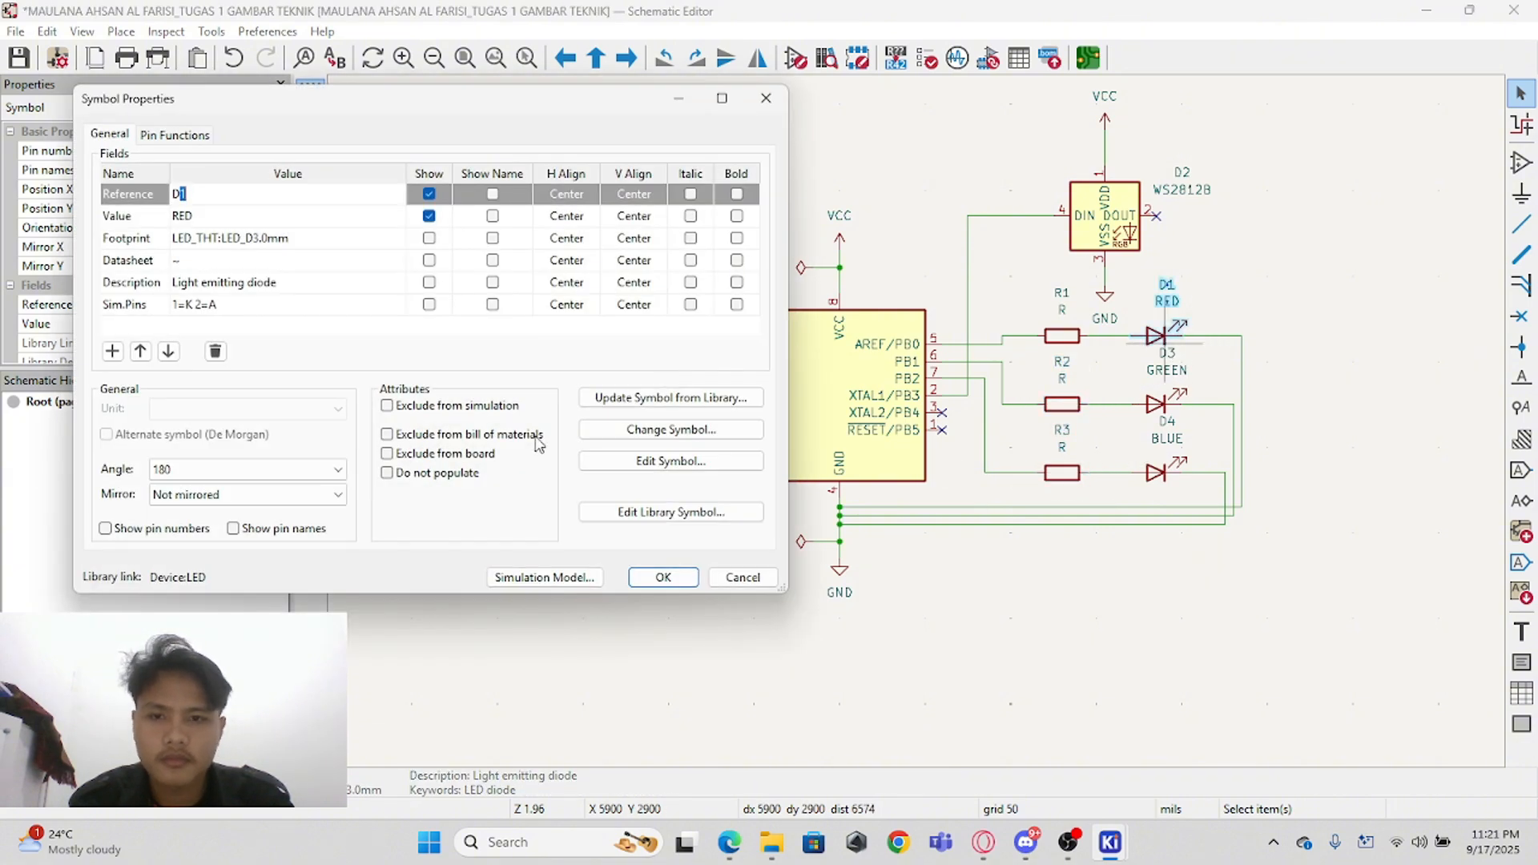
{"action": "left_click", "coordinate": [653, 575]}
{"action": "double_click", "coordinate": [1153, 409]}
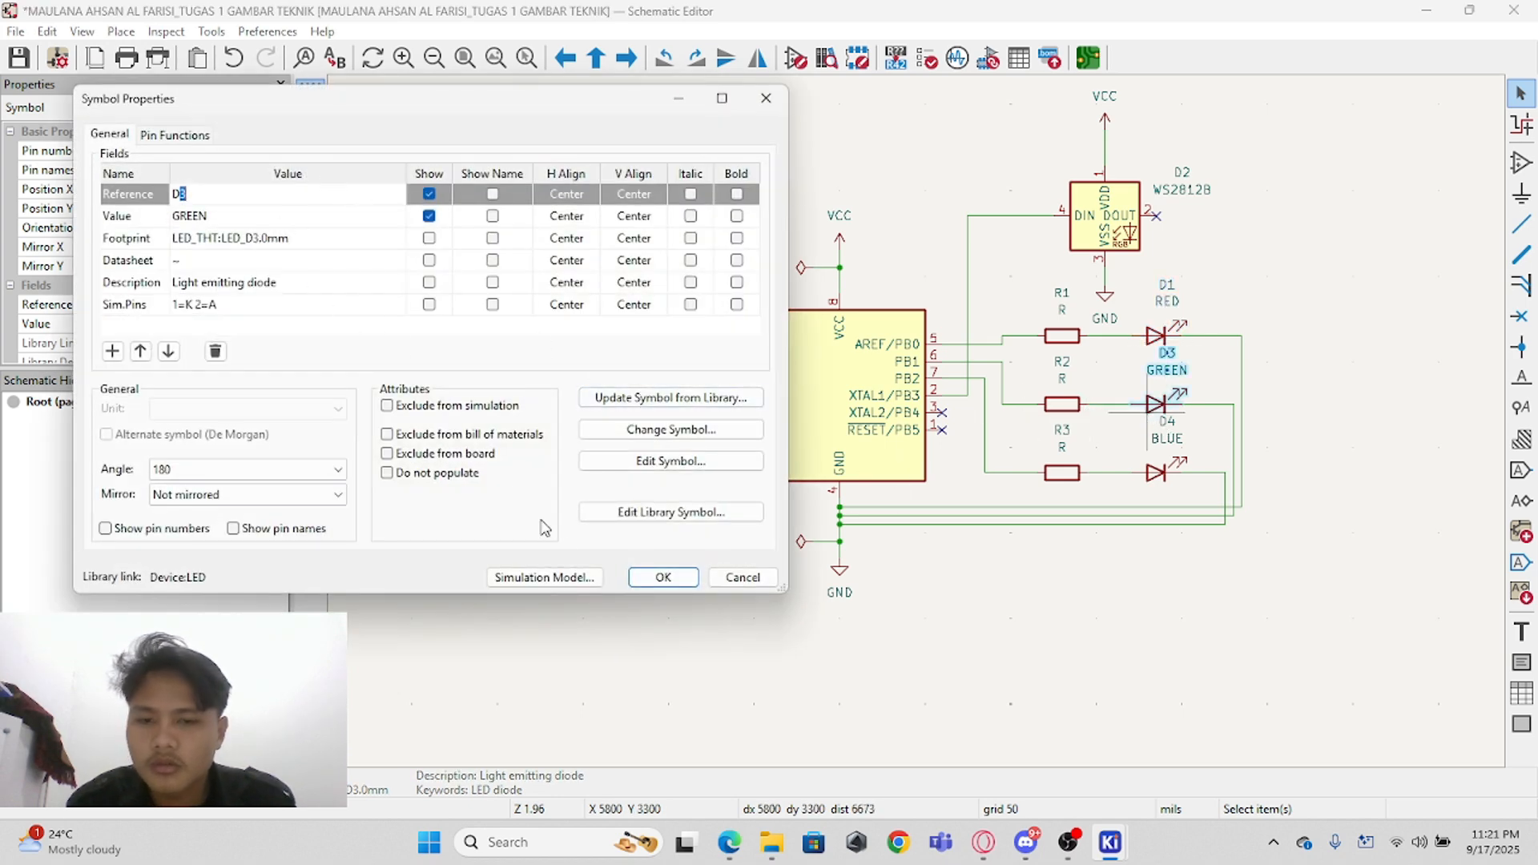
{"action": "left_click", "coordinate": [655, 577]}
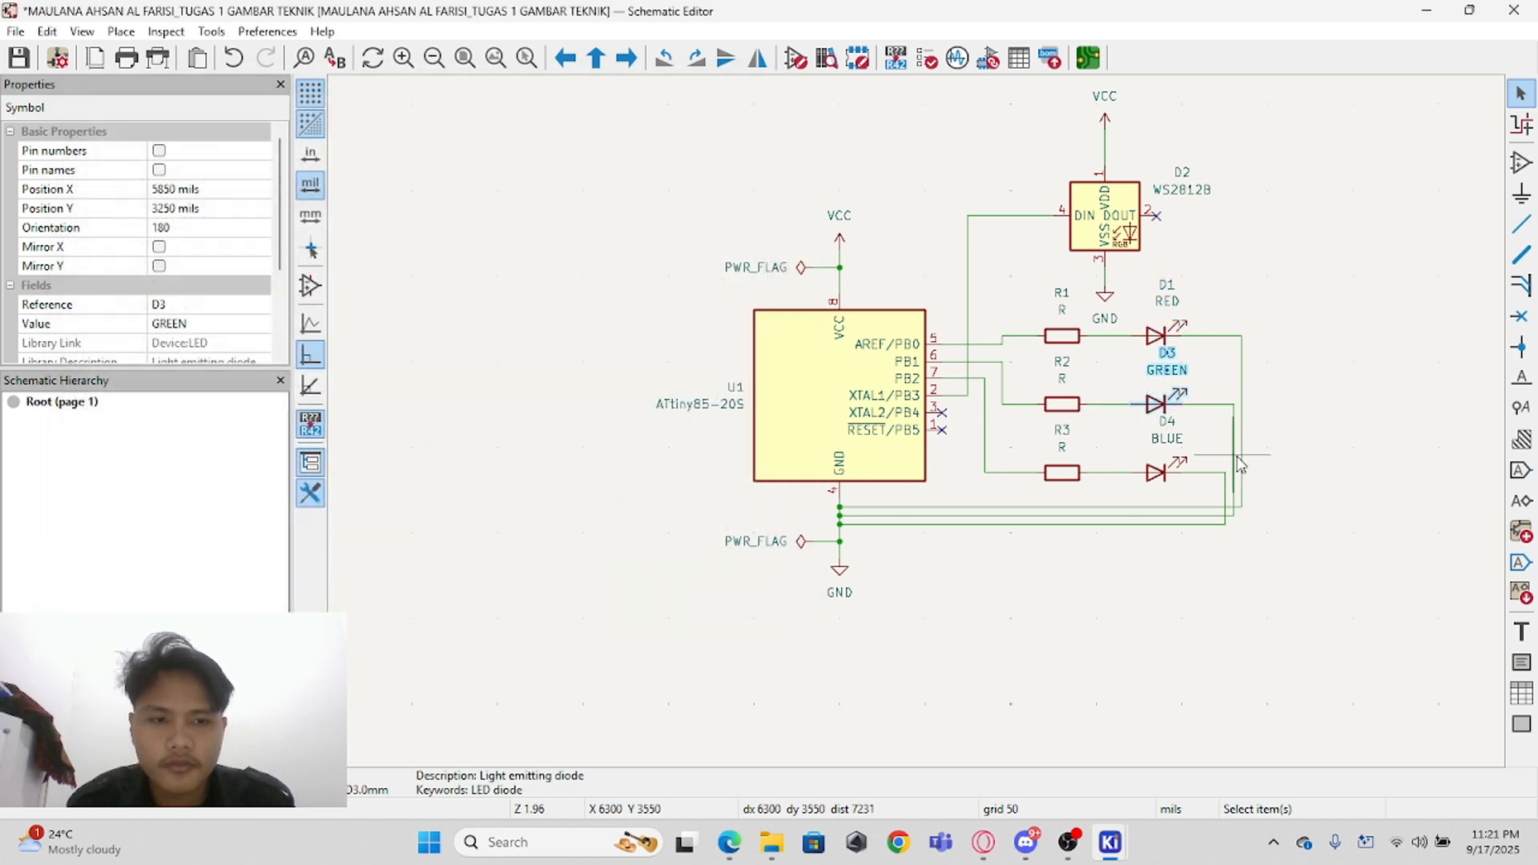
{"action": "double_click", "coordinate": [1175, 481]}
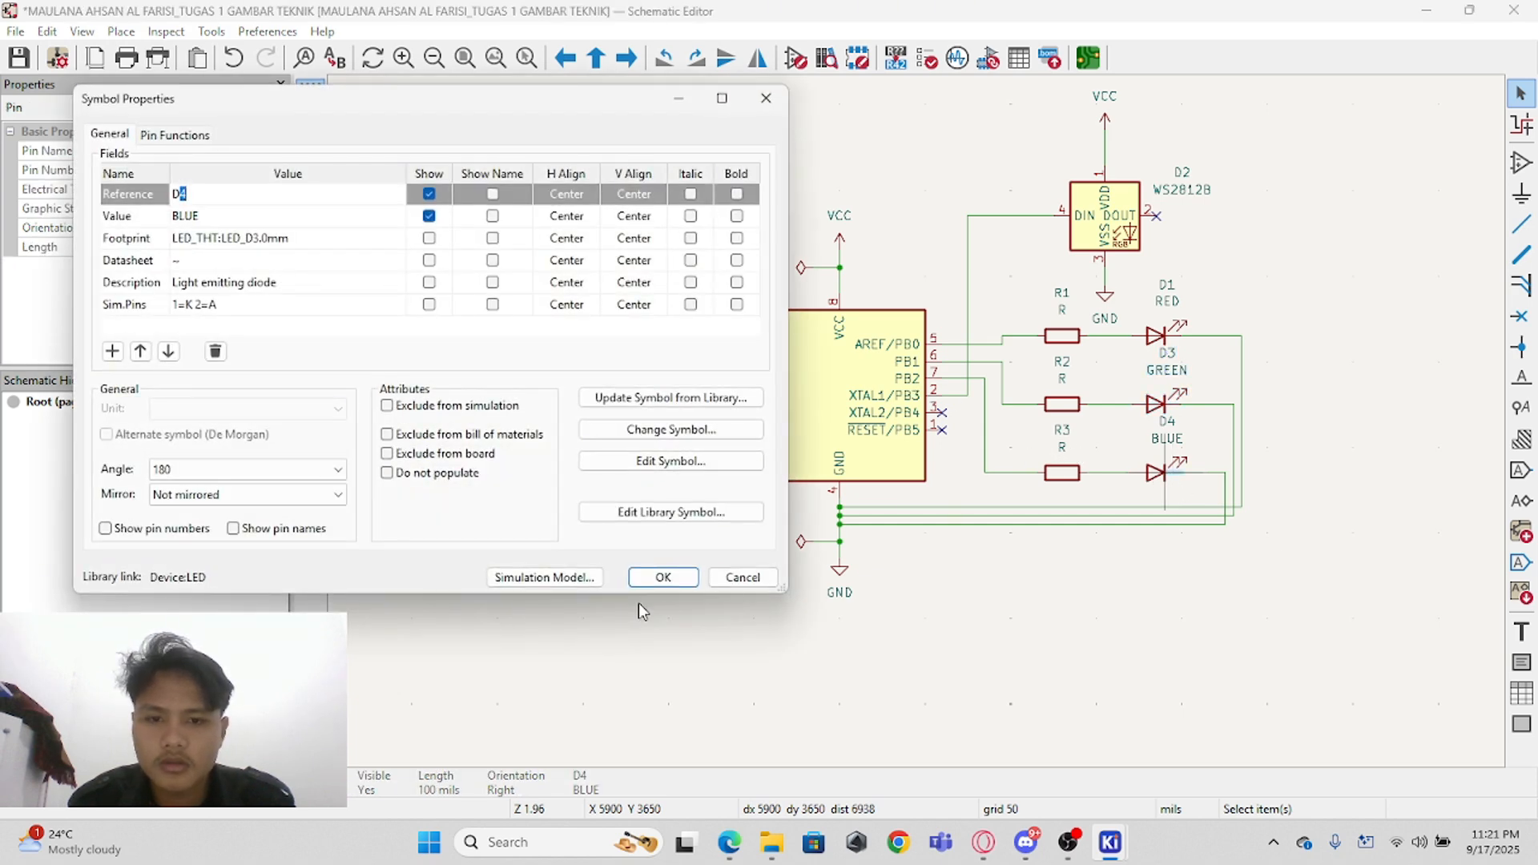
{"action": "left_click", "coordinate": [662, 577]}
{"action": "left_click", "coordinate": [1109, 240]}
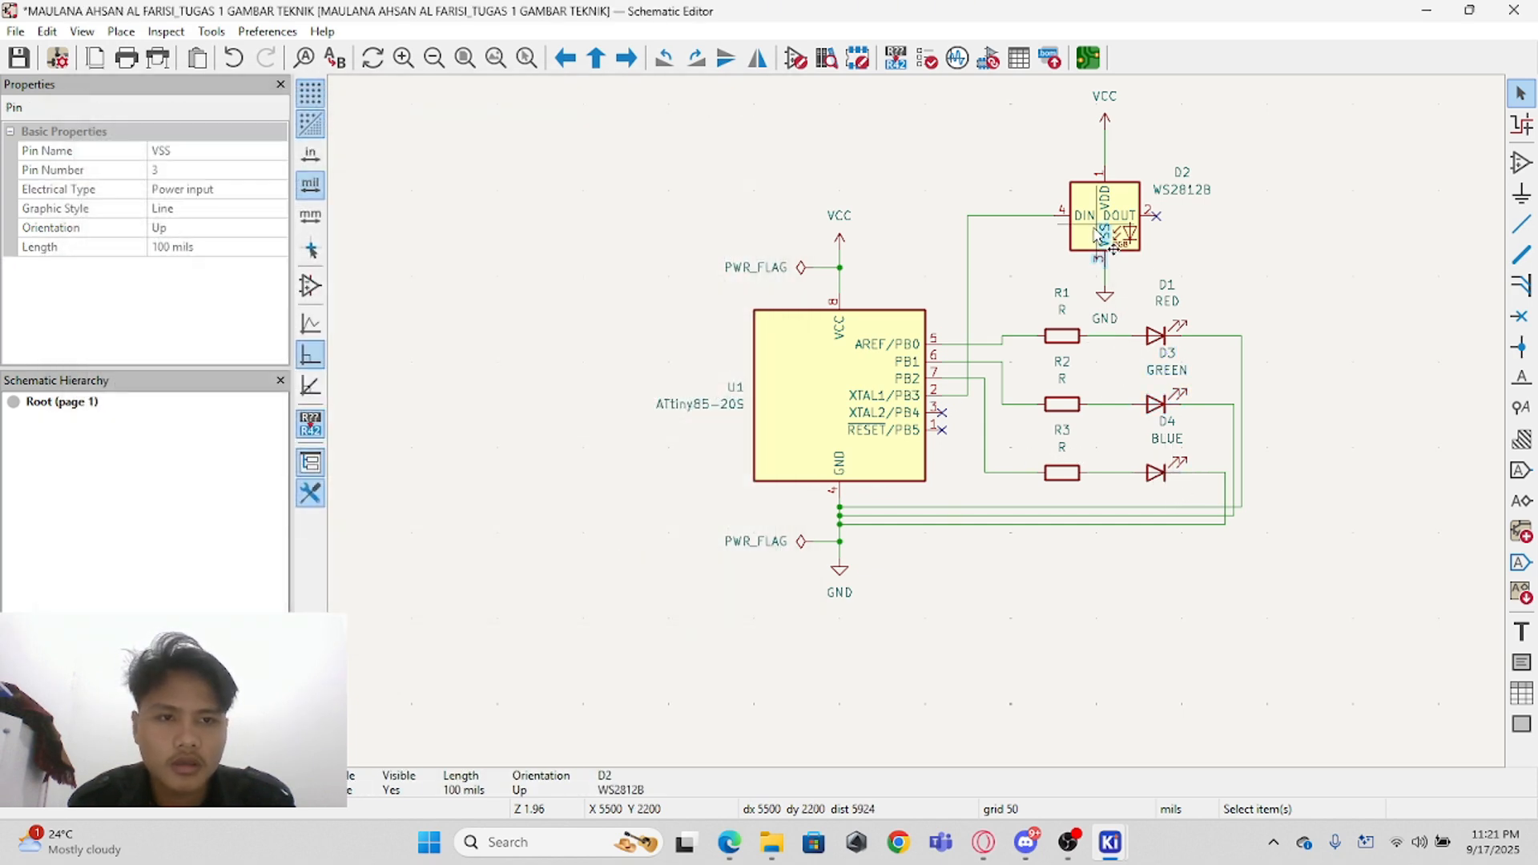
{"action": "double_click", "coordinate": [1112, 248]}
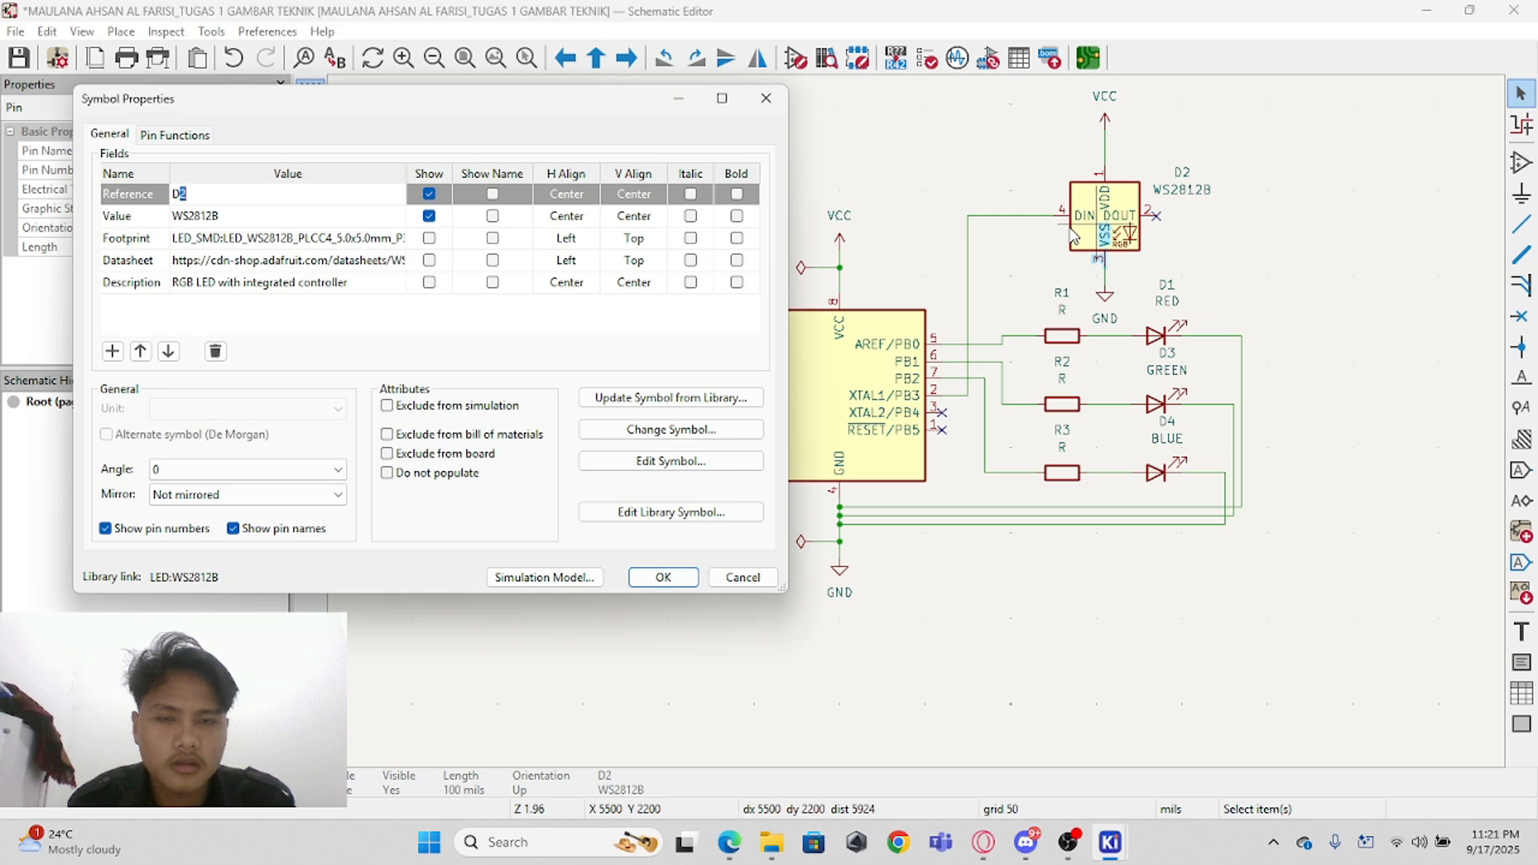
{"action": "left_click", "coordinate": [677, 573]}
{"action": "scroll", "coordinate": [962, 337], "scroll_direction": "down", "scroll_amount": 1}
{"action": "scroll", "coordinate": [1002, 426], "scroll_direction": "up", "scroll_amount": 1}
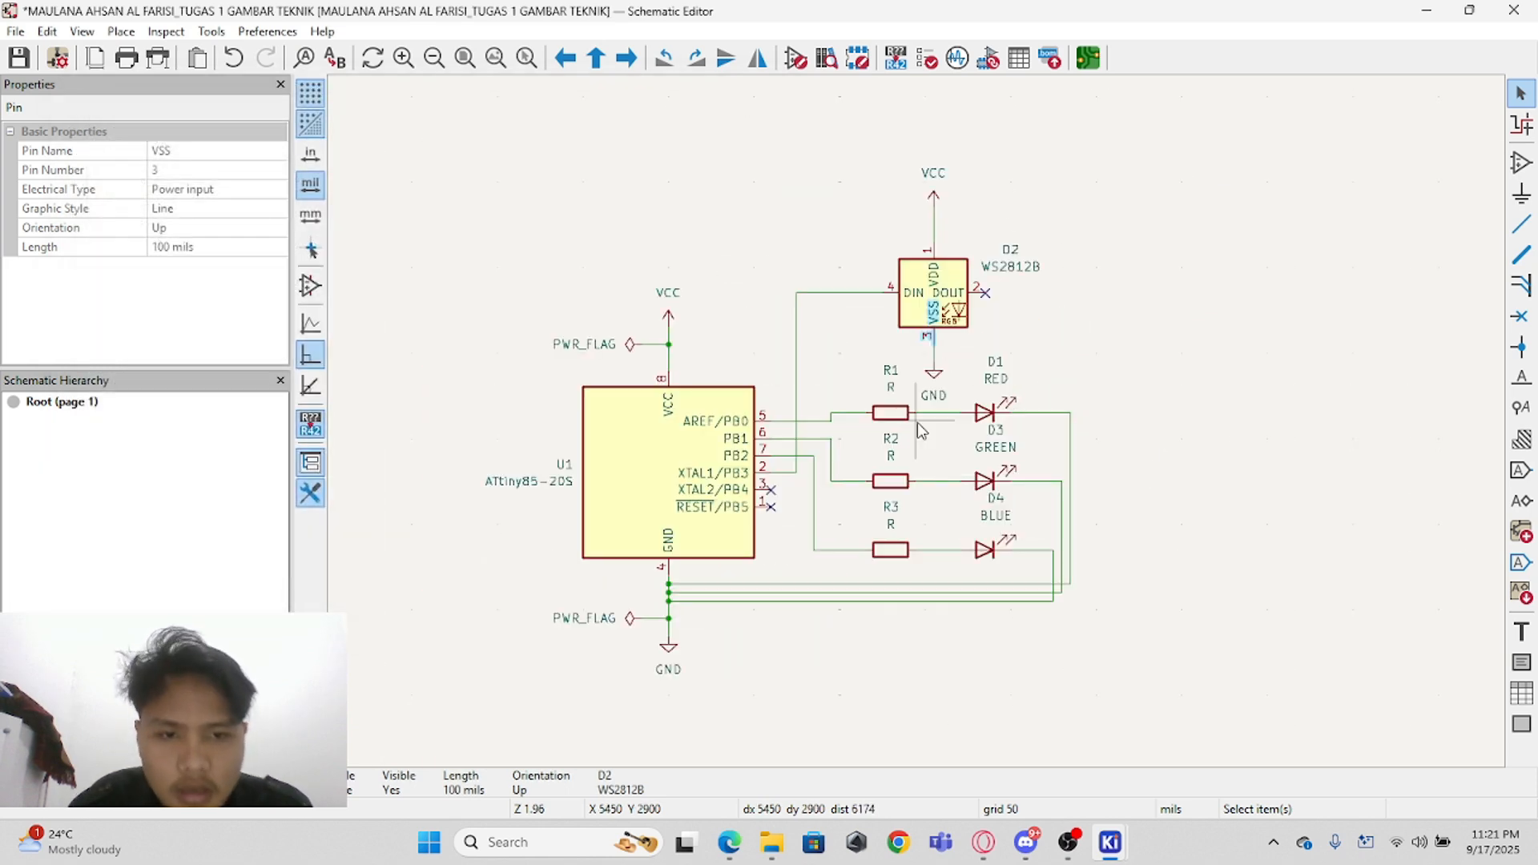
Step: Switch to the PCB Editor and delete all existing footprints together with the old board outline
{"action": "left_click", "coordinate": [1091, 61]}
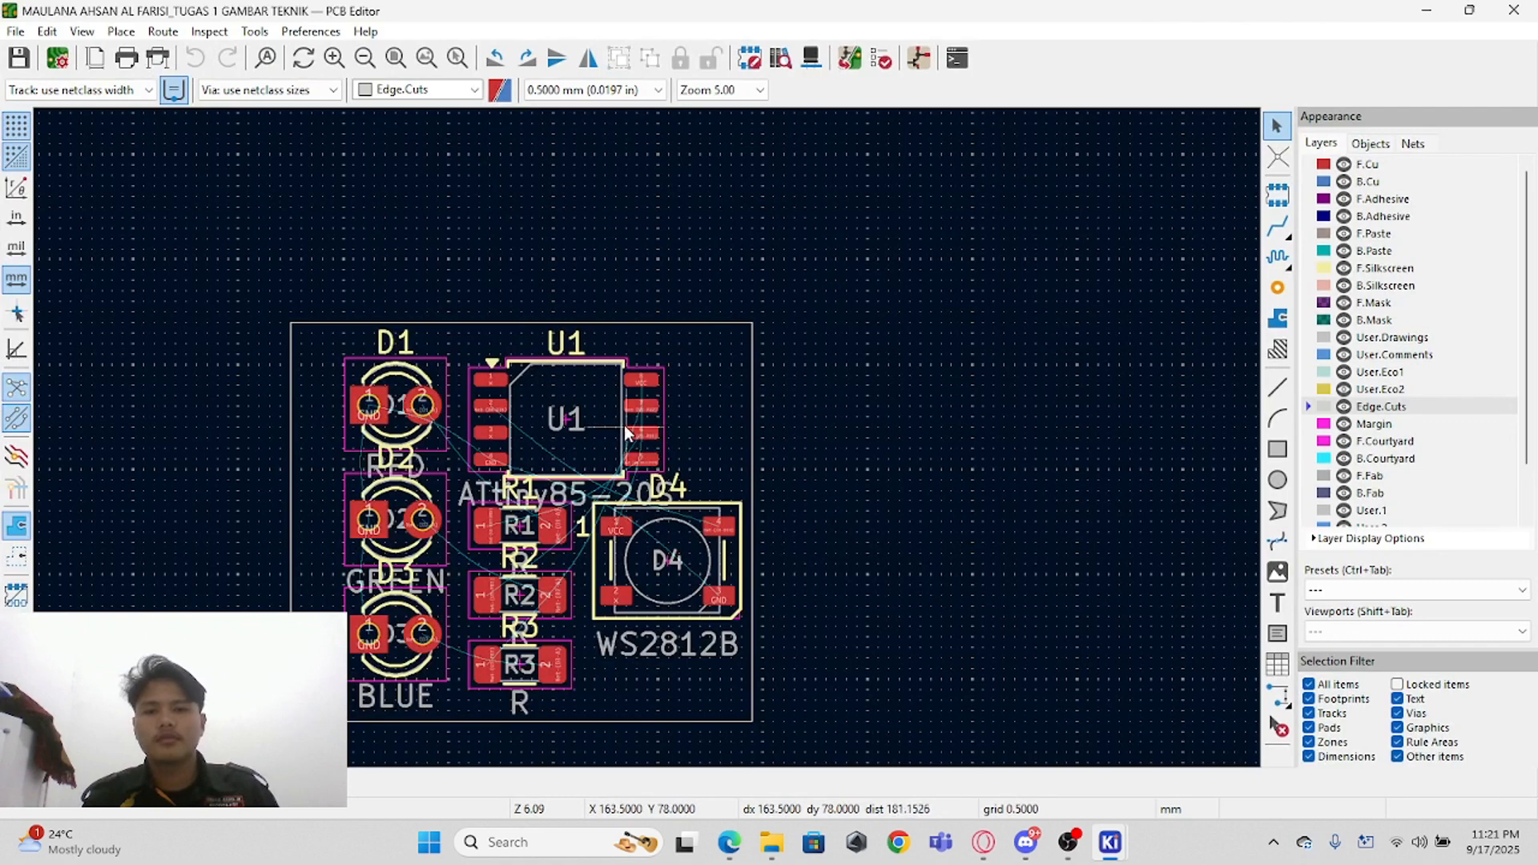
{"action": "left_click_drag", "start_coordinate": [285, 287], "coordinate": [922, 757]}
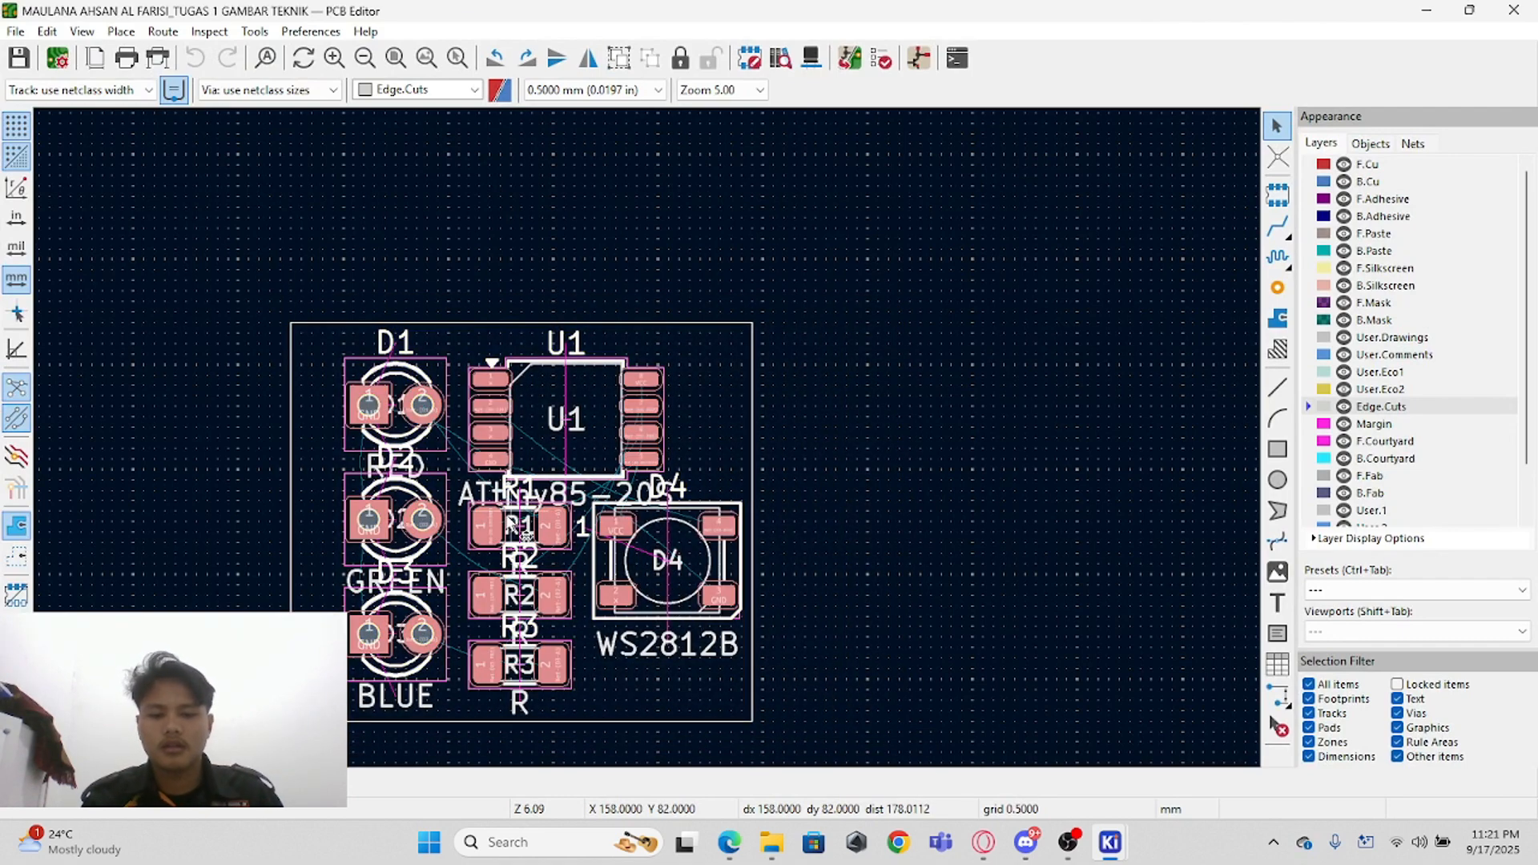
{"action": "key", "text": "Delete"}
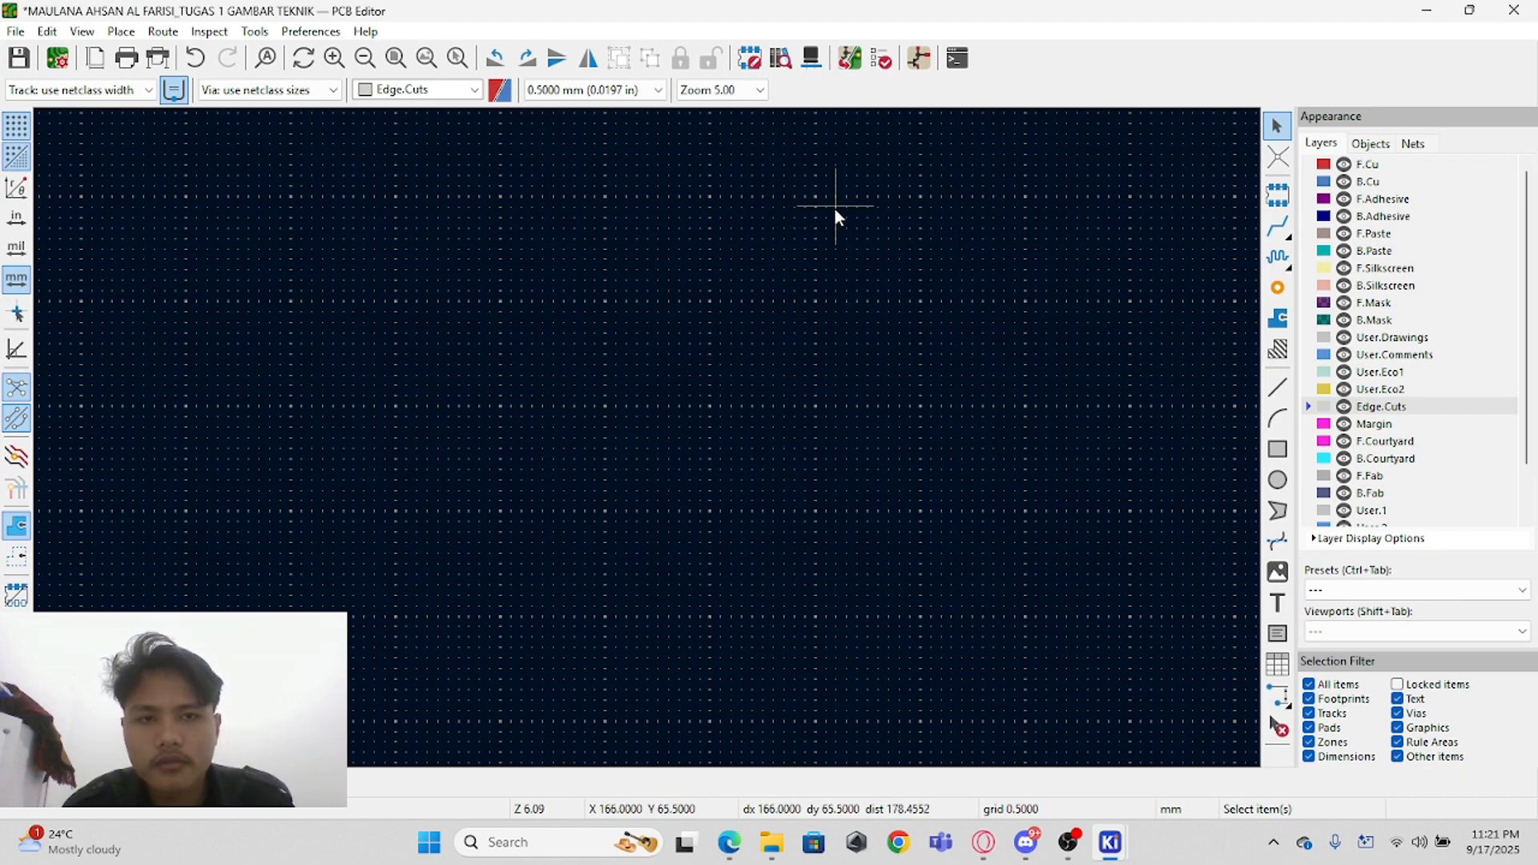
Step: Update the PCB from the schematic and place the imported group of footprints inside the drawing sheet
{"action": "scroll", "coordinate": [571, 487], "scroll_direction": "down", "scroll_amount": 5}
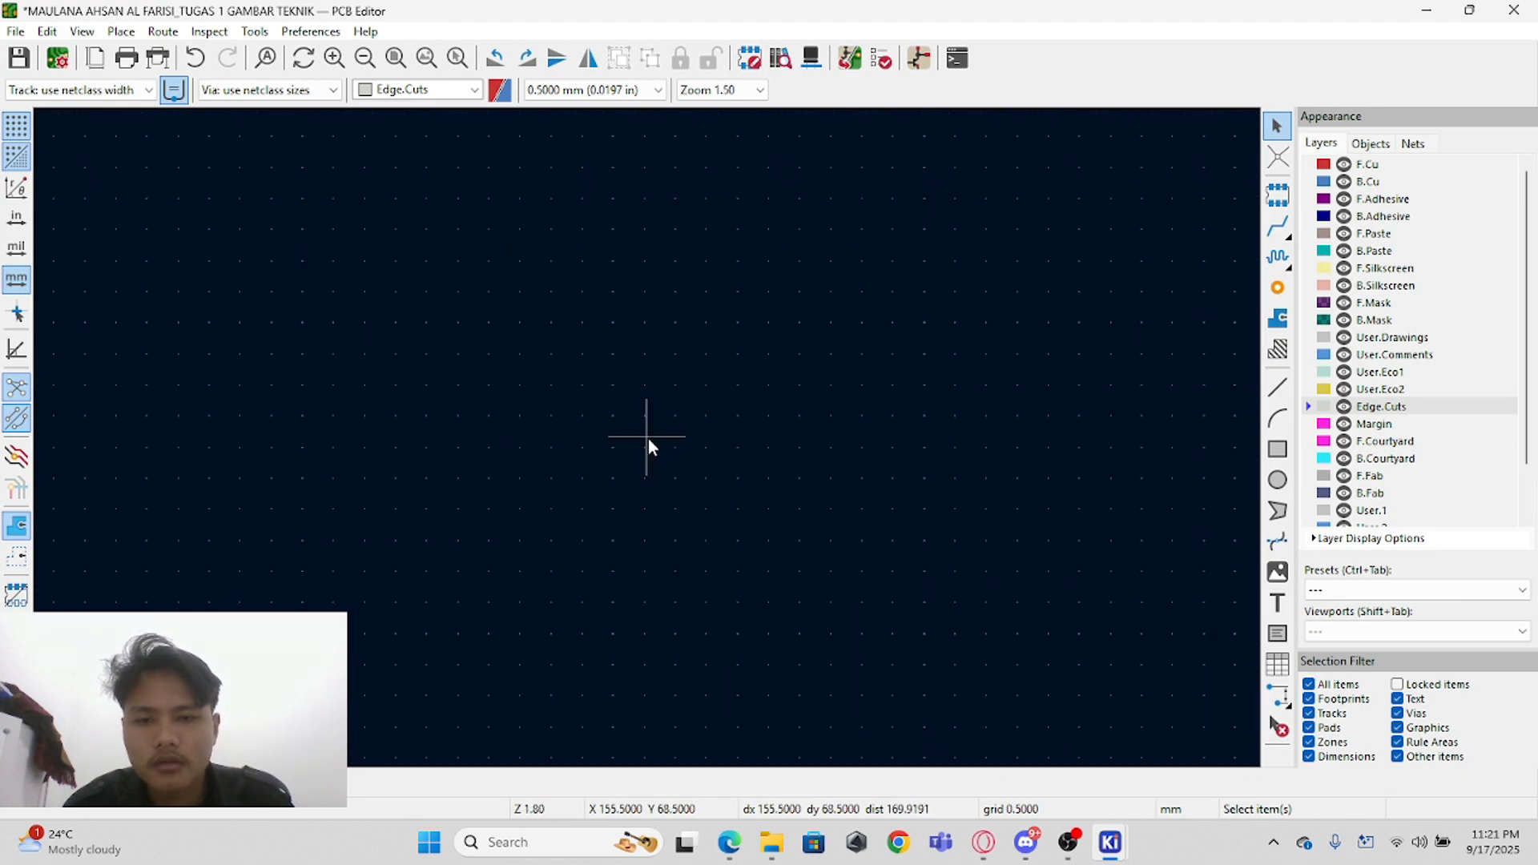
{"action": "scroll", "coordinate": [648, 439], "scroll_direction": "down", "scroll_amount": 2}
{"action": "scroll", "coordinate": [665, 497], "scroll_direction": "down", "scroll_amount": 2}
{"action": "scroll", "coordinate": [690, 449], "scroll_direction": "up", "scroll_amount": 1}
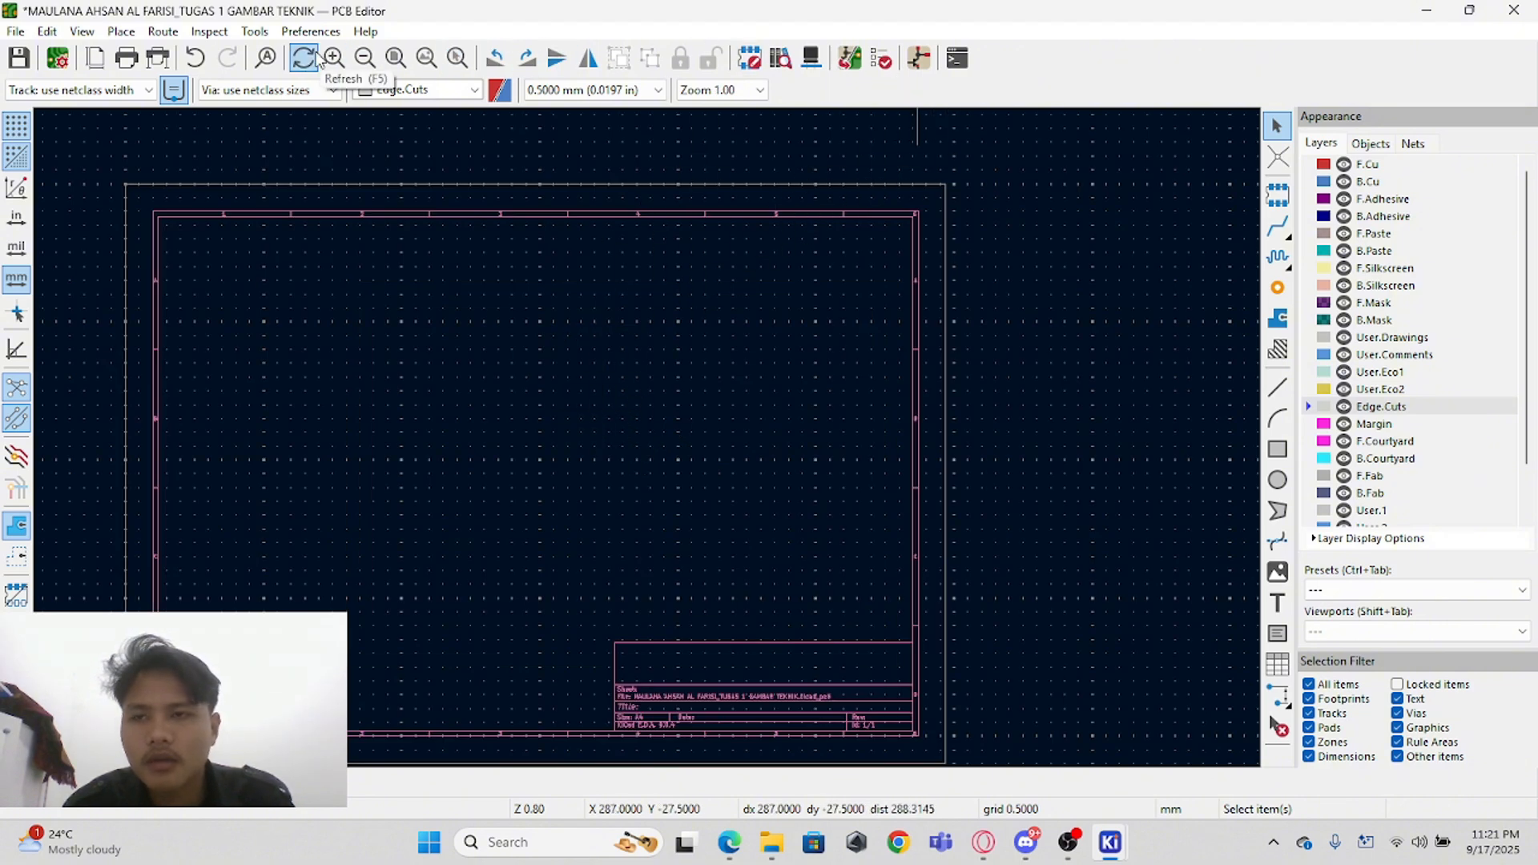
{"action": "left_click", "coordinate": [254, 32]}
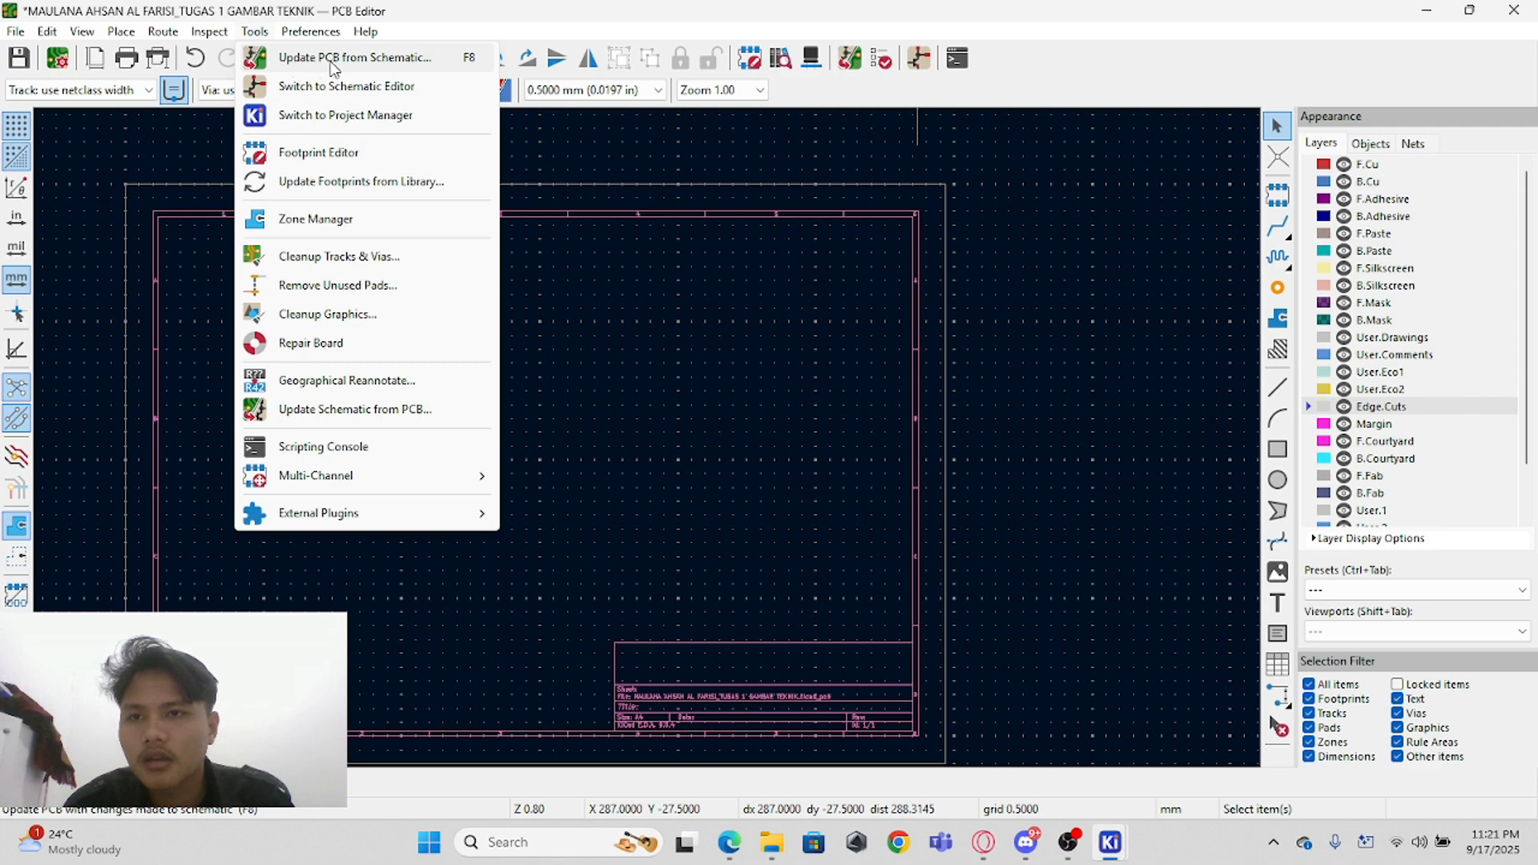
{"action": "left_click", "coordinate": [390, 65]}
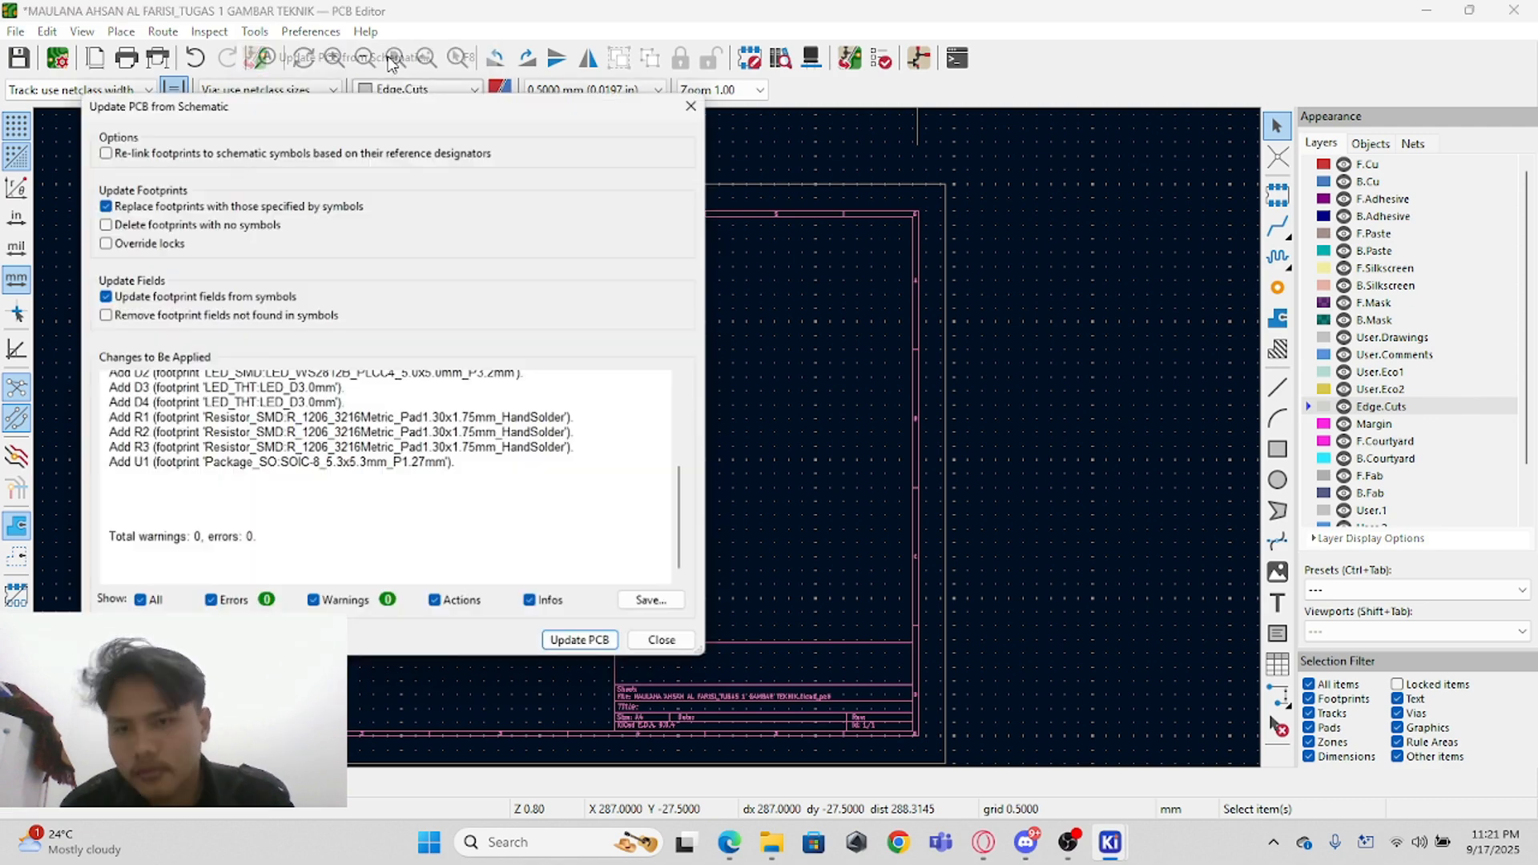
{"action": "left_click", "coordinate": [597, 652]}
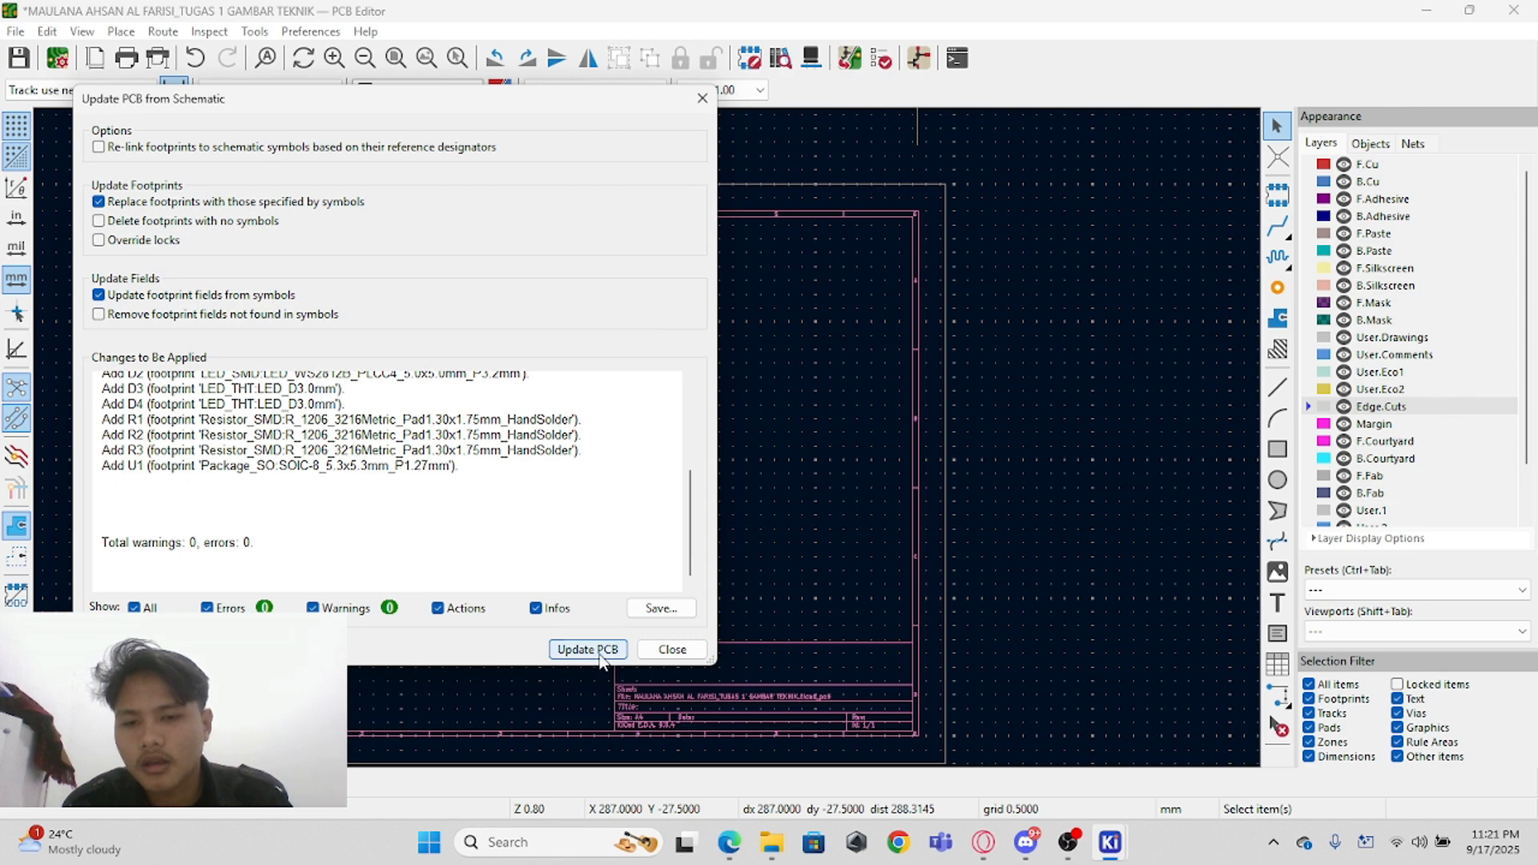
{"action": "left_click", "coordinate": [673, 650]}
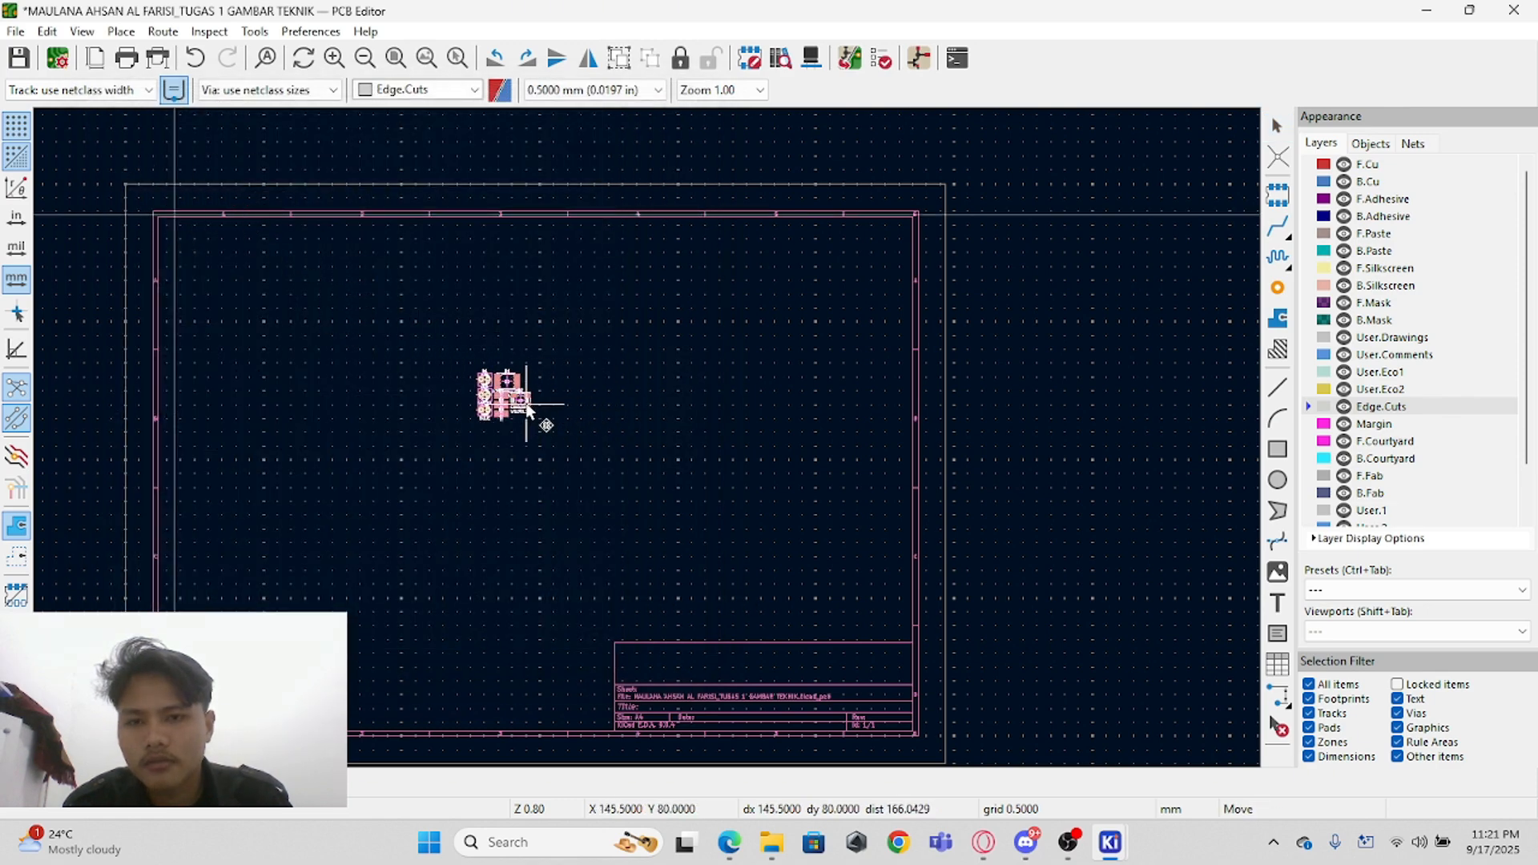
{"action": "left_click", "coordinate": [517, 412]}
Step: Draw a rectangular board outline on the Edge.Cuts layer around all the placed footprints, leaving a margin, and exit the rectangle tool
{"action": "scroll", "coordinate": [647, 439], "scroll_direction": "up", "scroll_amount": 5}
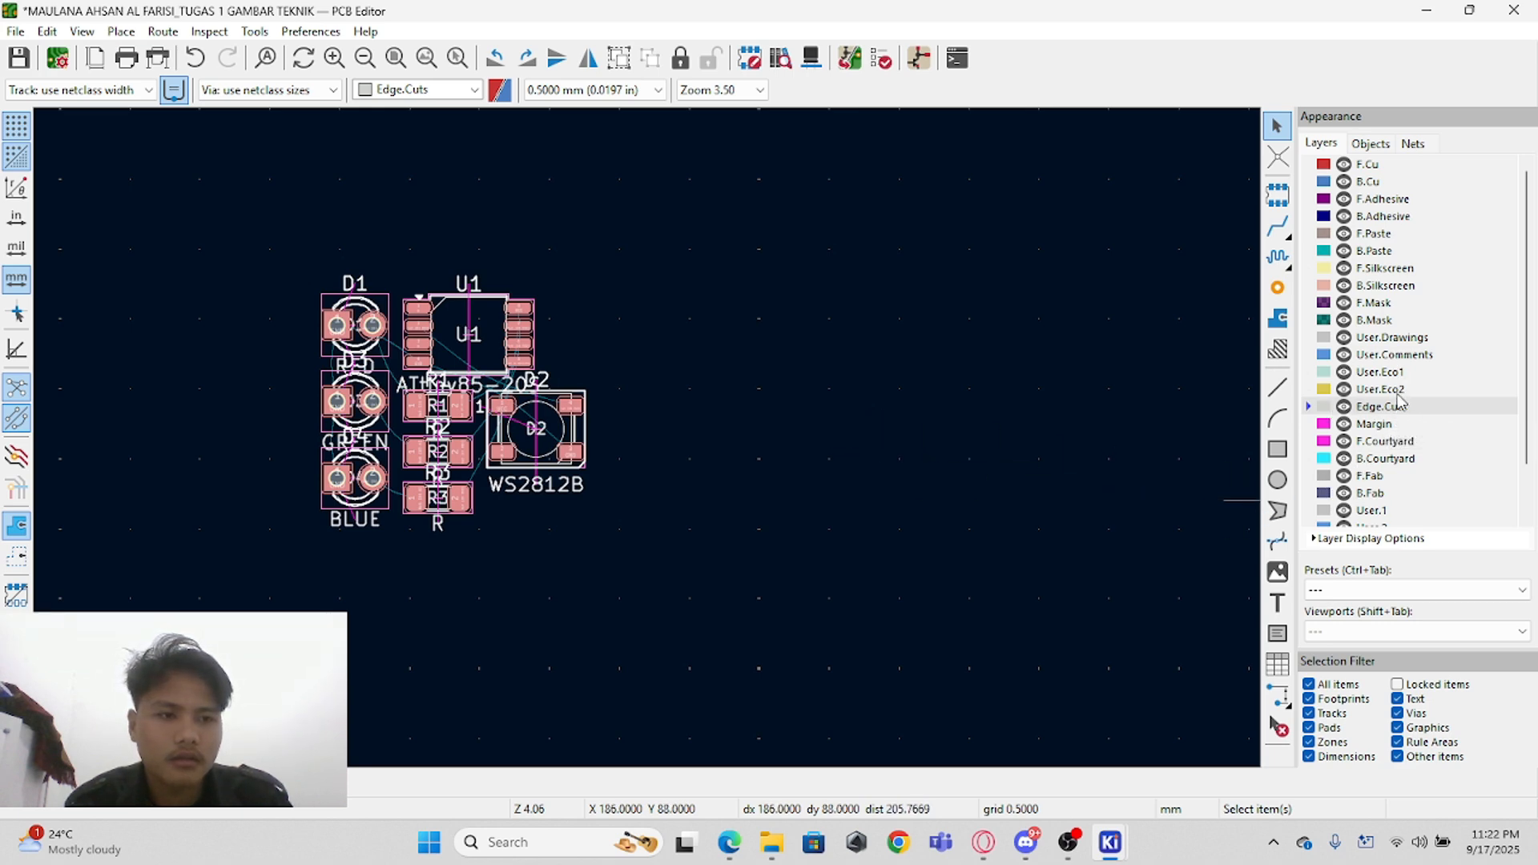
{"action": "left_click", "coordinate": [1279, 450]}
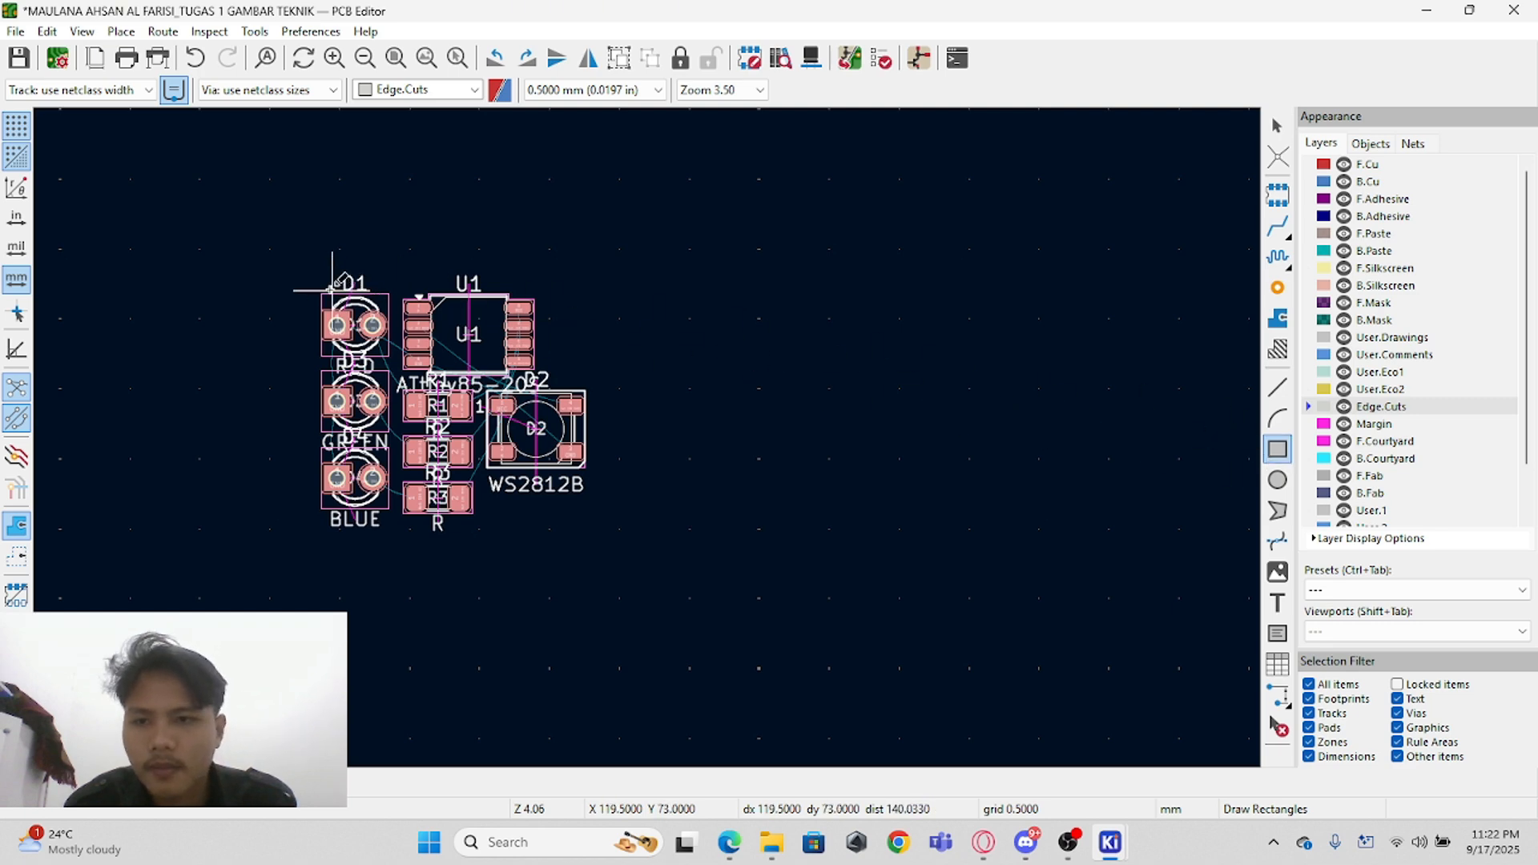
{"action": "left_click", "coordinate": [270, 262]}
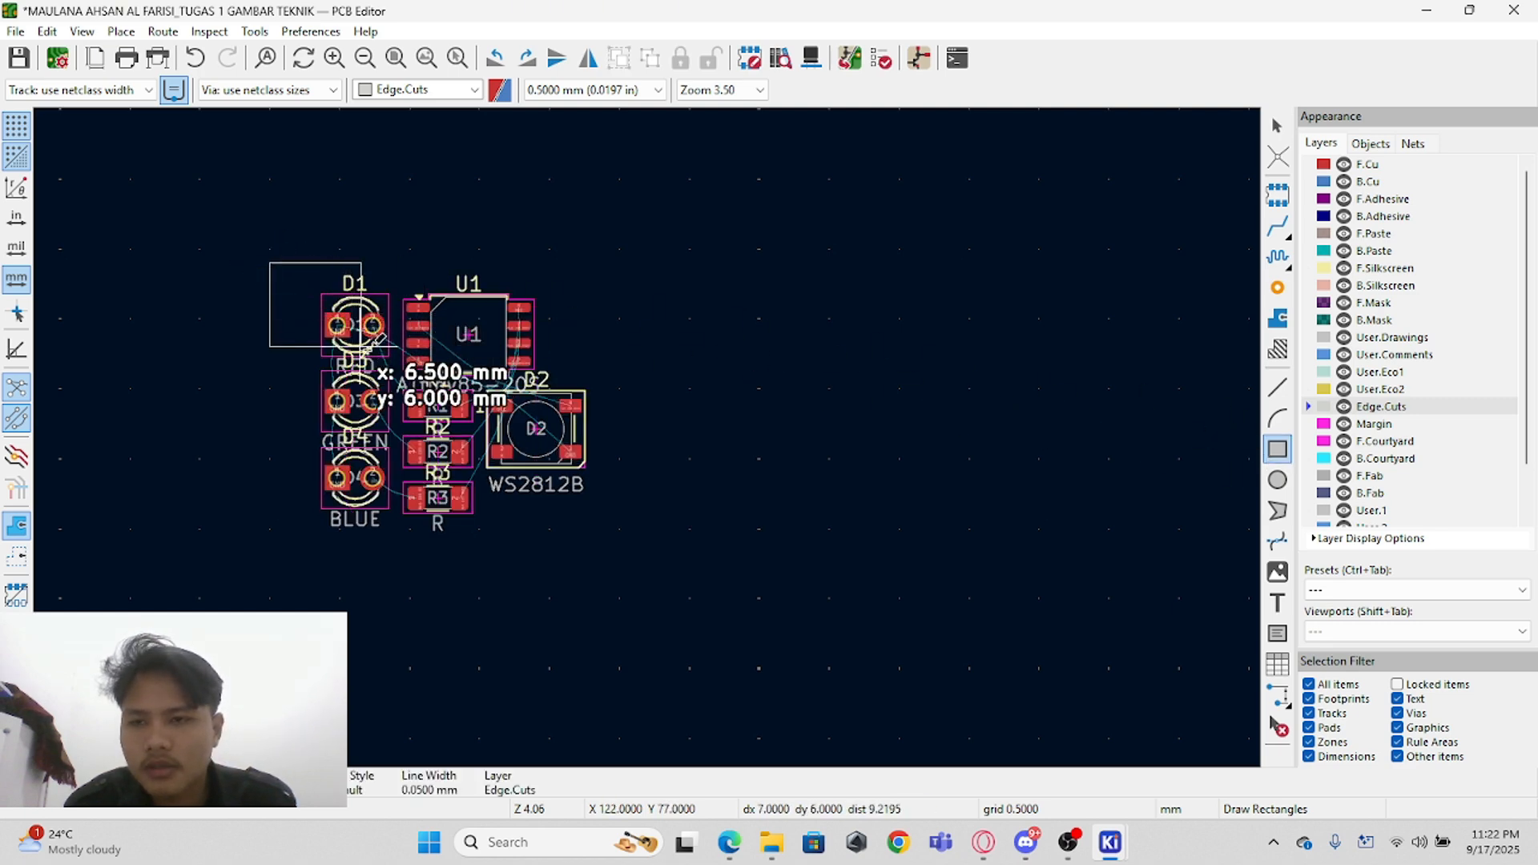
{"action": "left_click", "coordinate": [606, 543]}
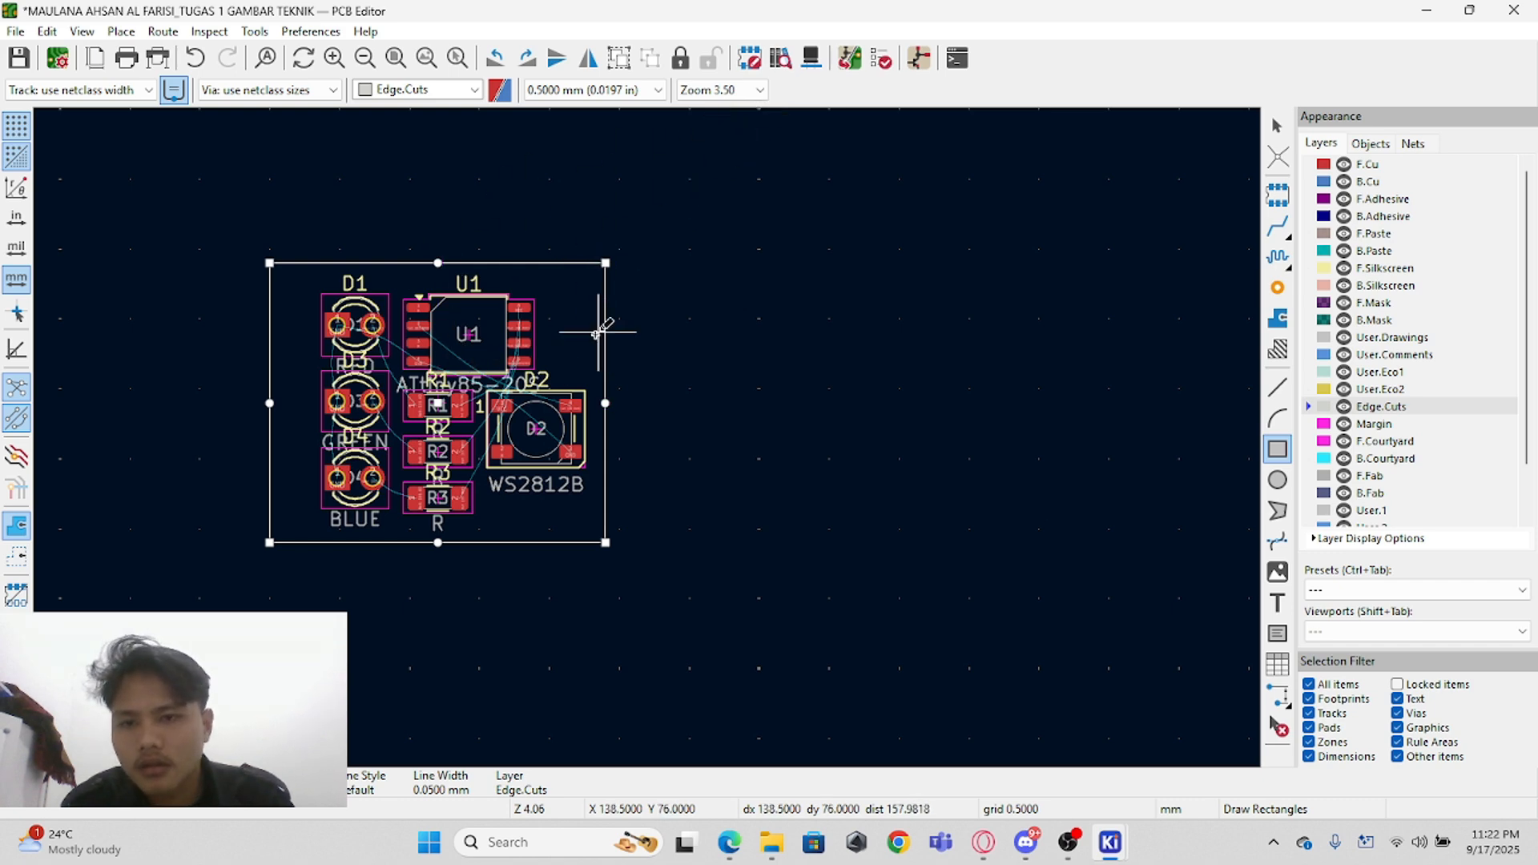
{"action": "right_click", "coordinate": [795, 300]}
{"action": "left_click", "coordinate": [838, 316]}
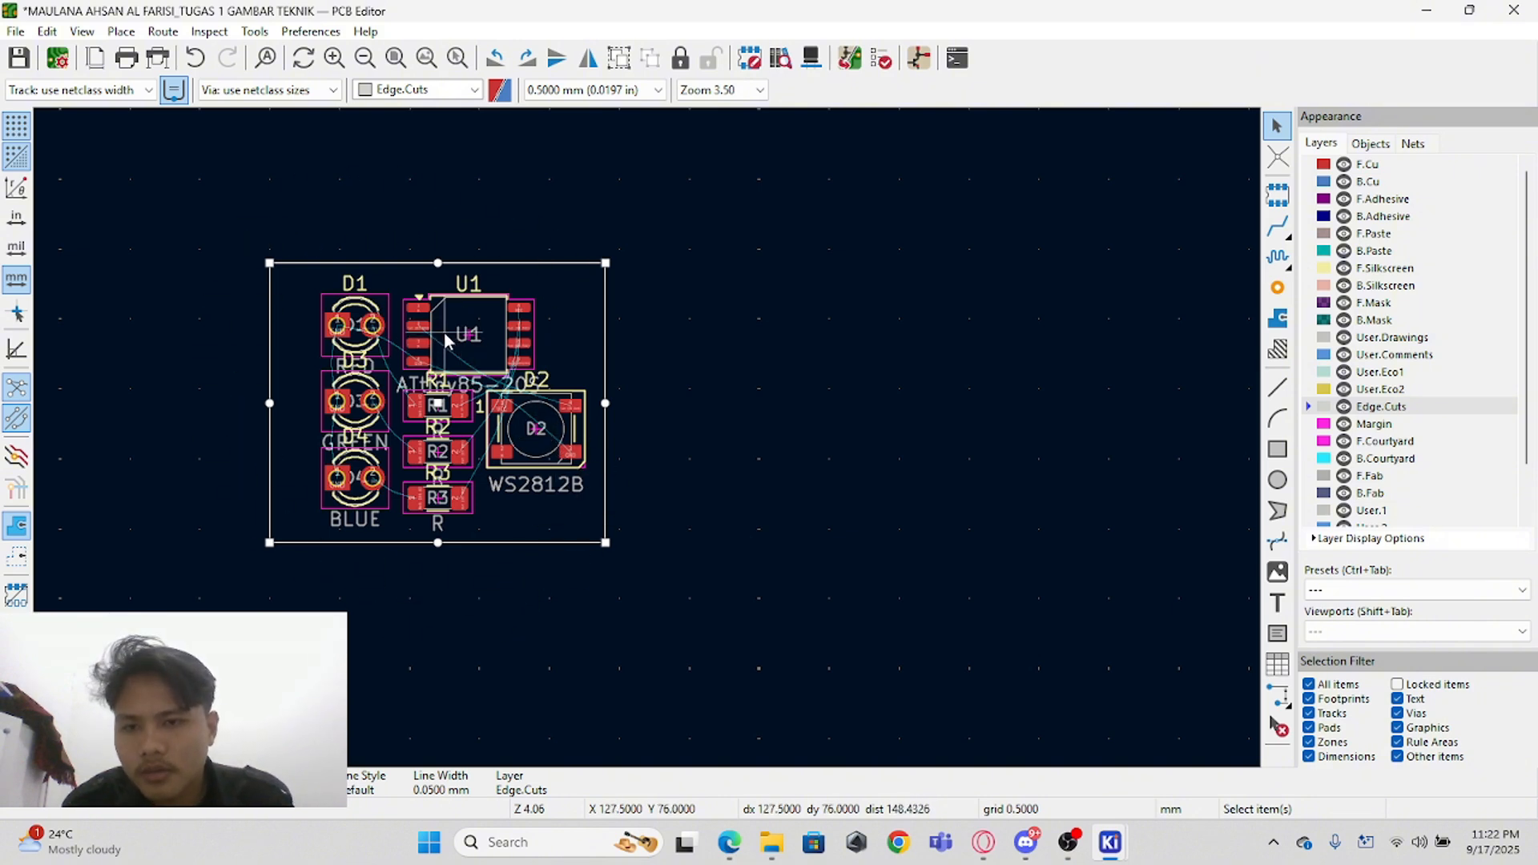
Step: Inspect the board and its components from several angles in the 3D Viewer, and return to the PCB layout
{"action": "left_click", "coordinate": [813, 59]}
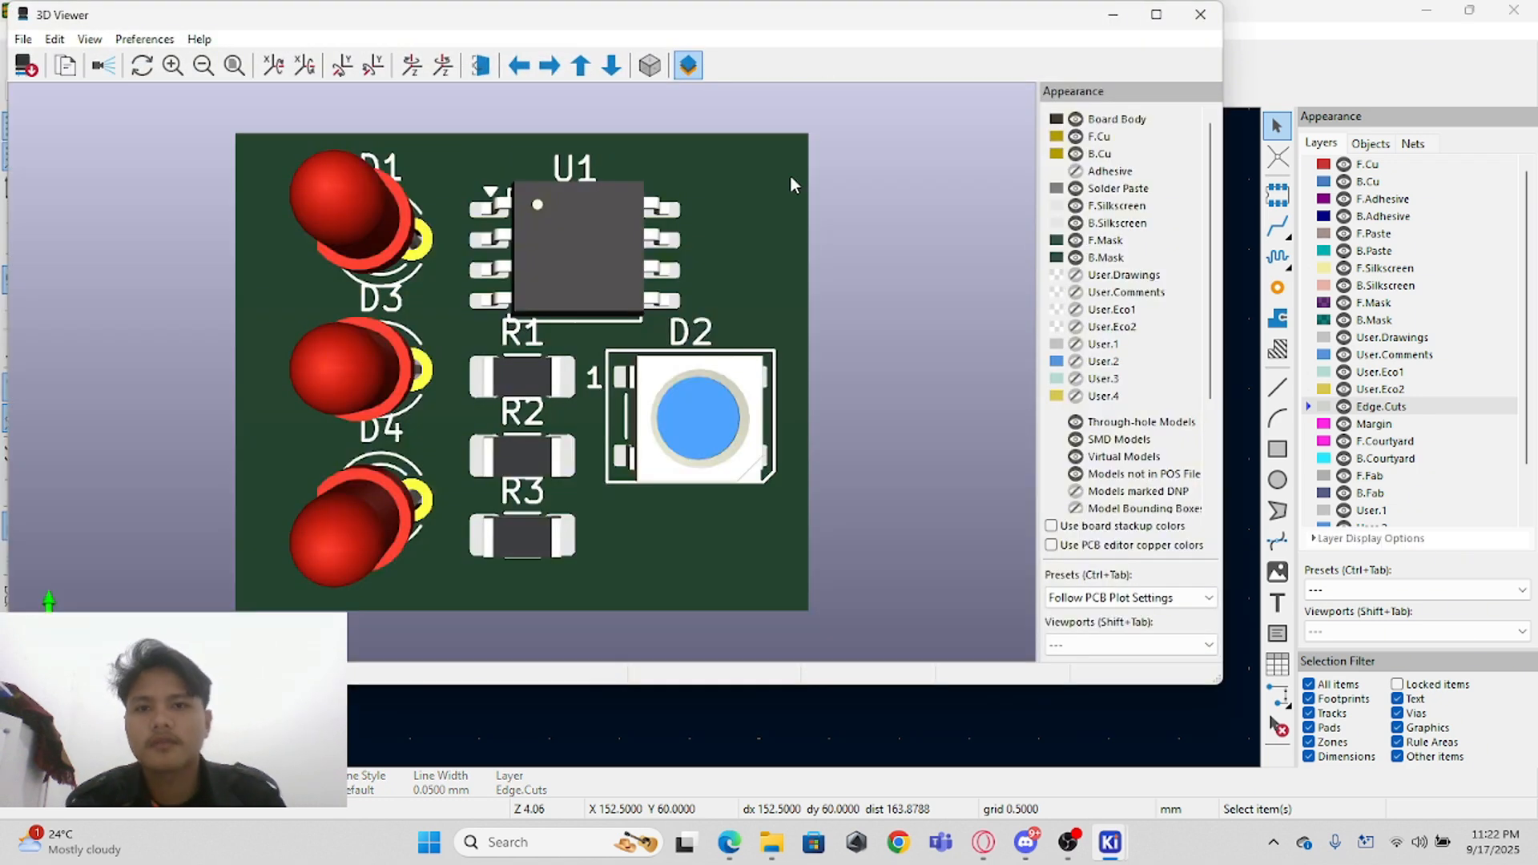
{"action": "left_click_drag", "start_coordinate": [792, 185], "coordinate": [461, 453]}
{"action": "left_click_drag", "start_coordinate": [536, 494], "coordinate": [596, 339]}
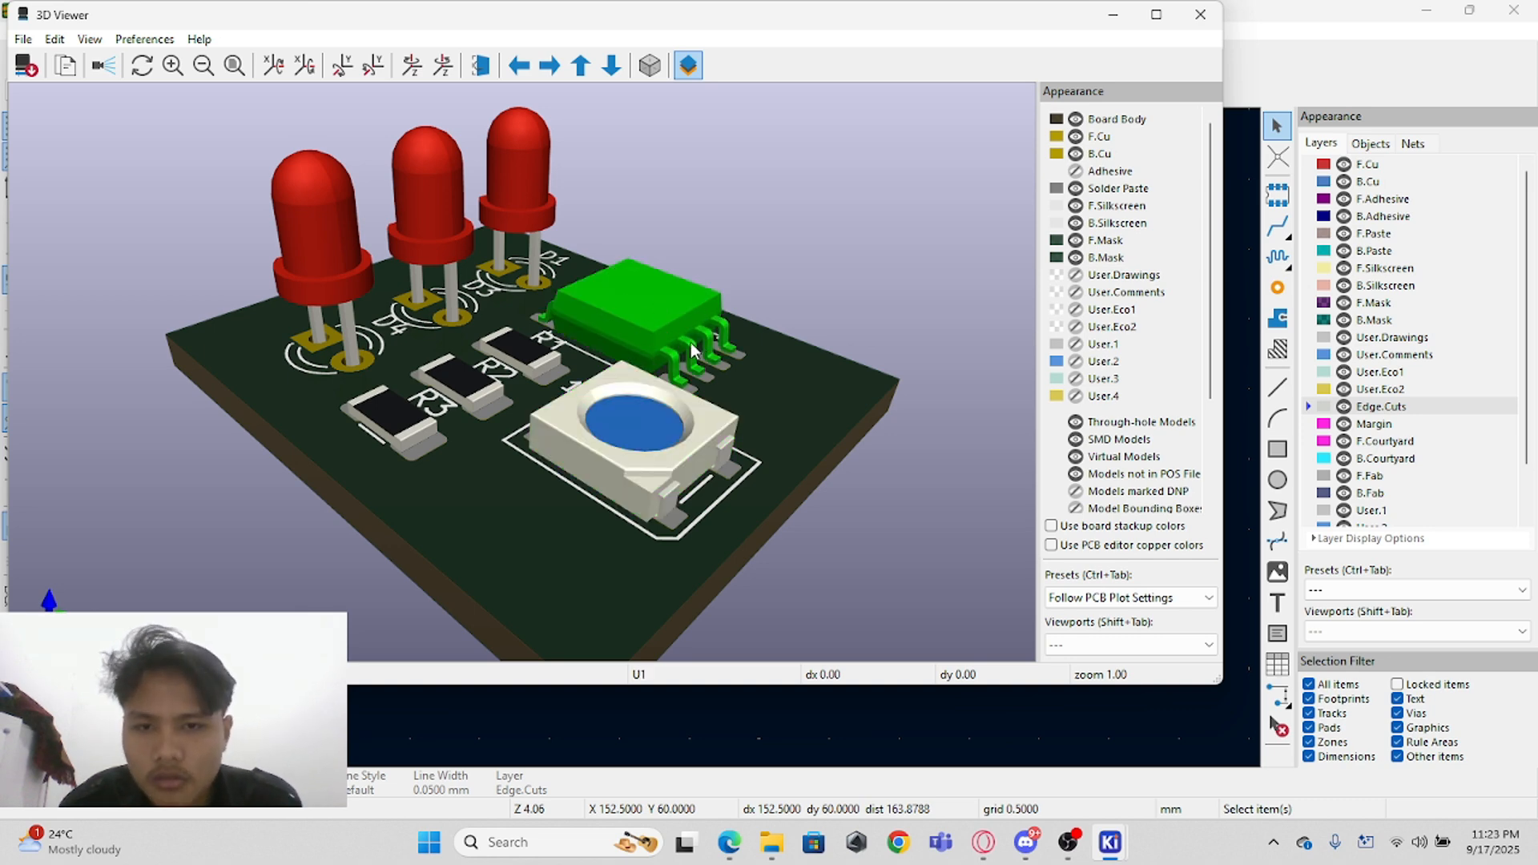
{"action": "left_click_drag", "start_coordinate": [673, 323], "coordinate": [737, 510]}
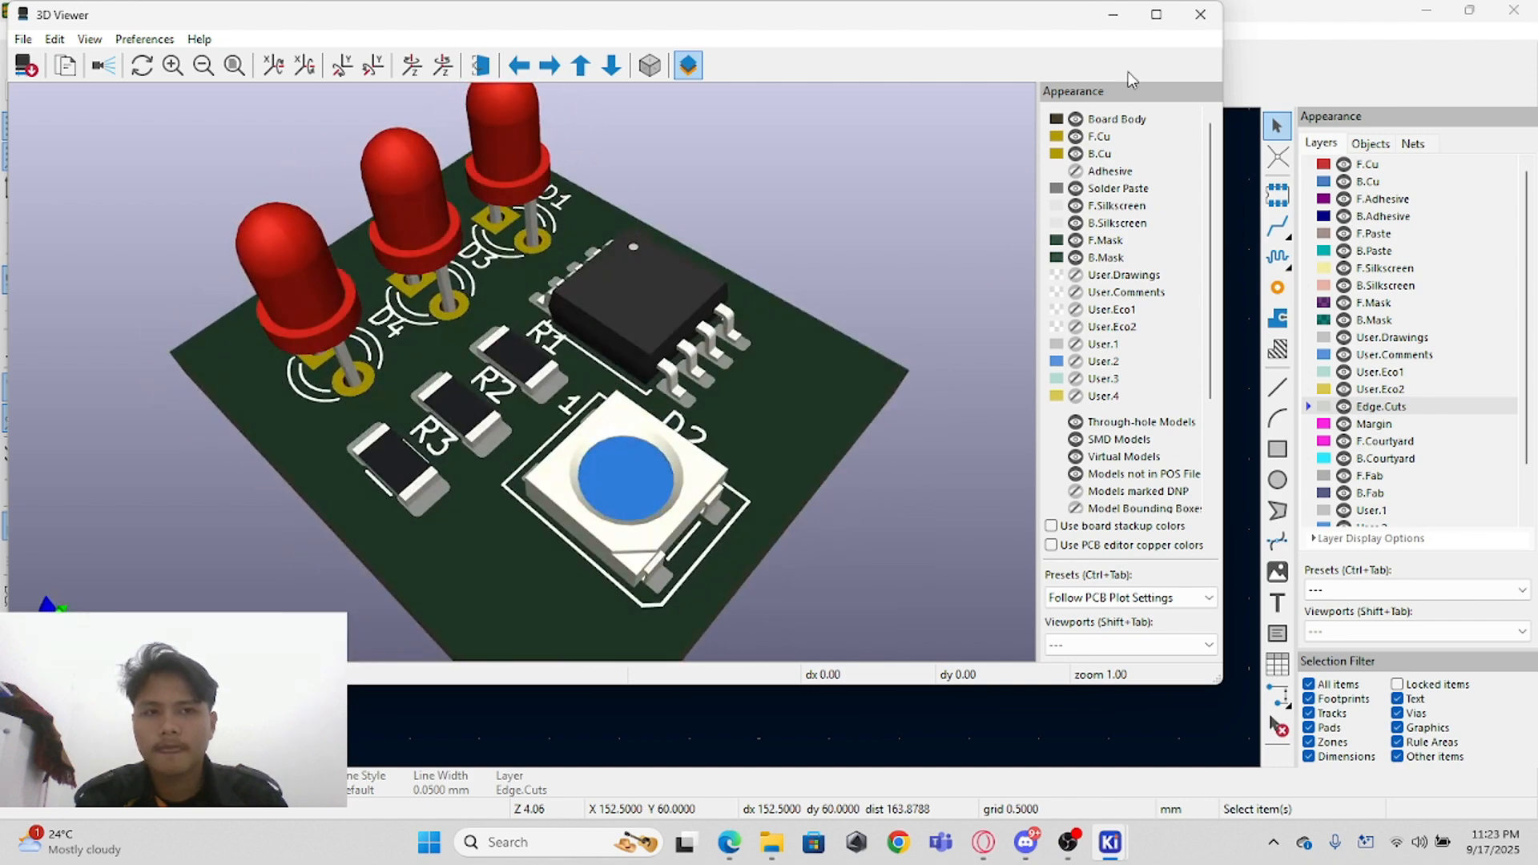
{"action": "left_click", "coordinate": [1113, 14]}
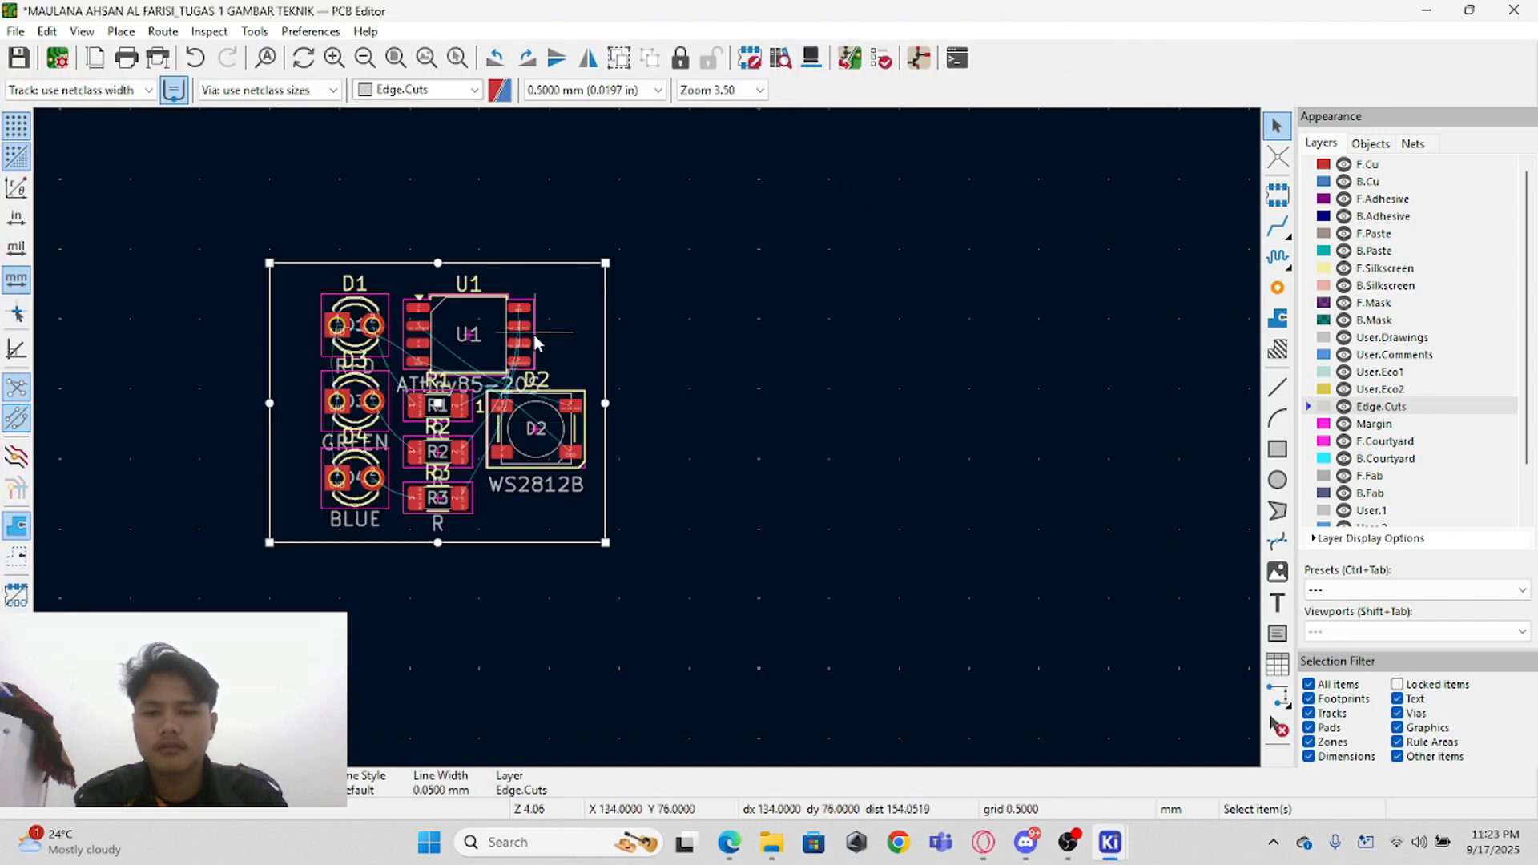